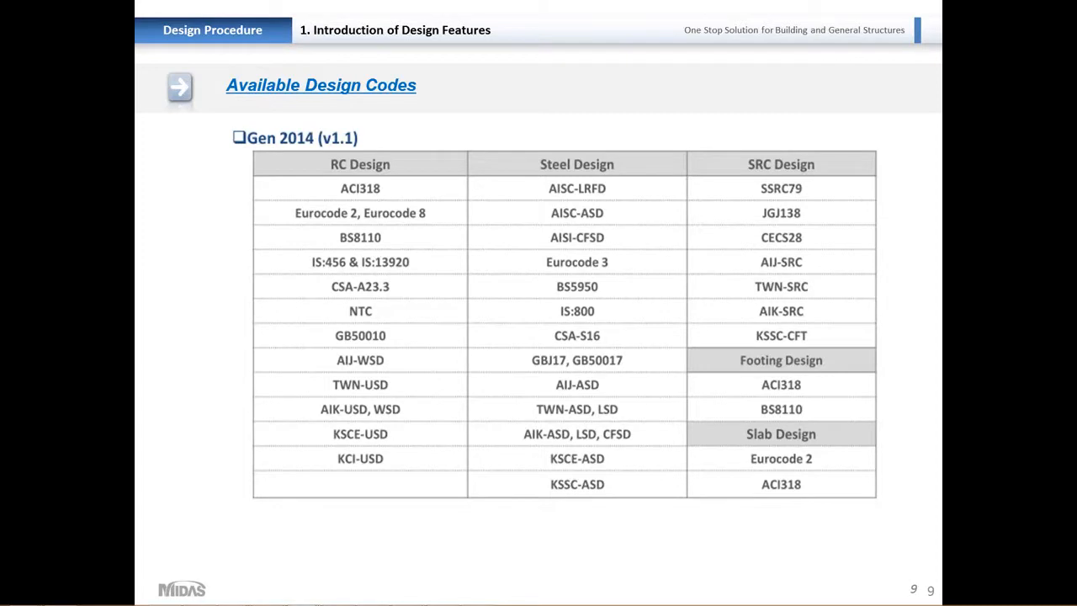
pyautogui.press('Right')
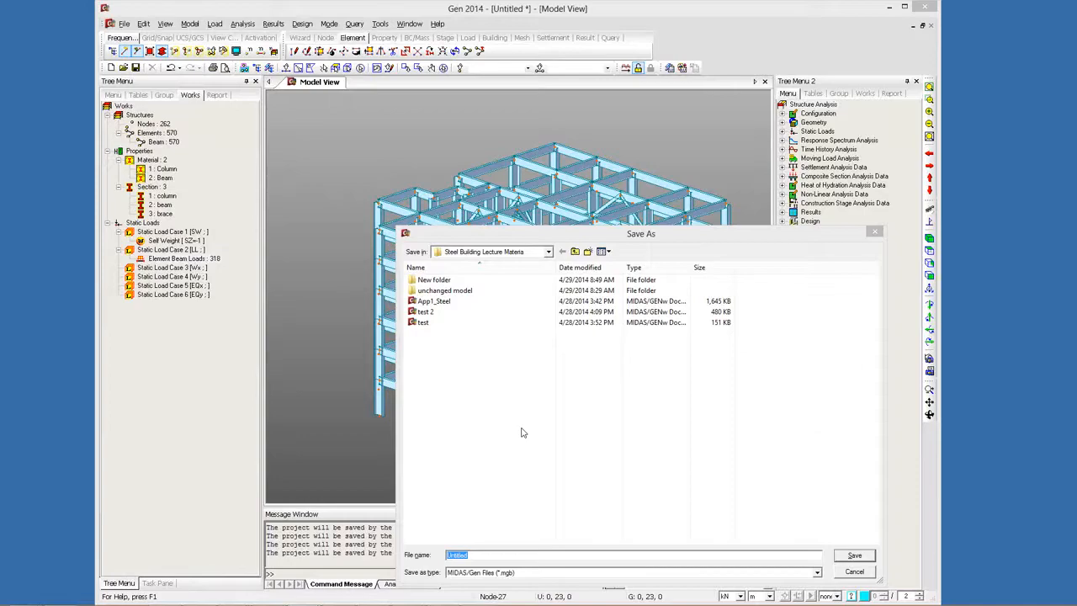
# Step: Cancel saving the model and look at the finished multi-storey steel frame from another angle
pyautogui.click(522, 432)
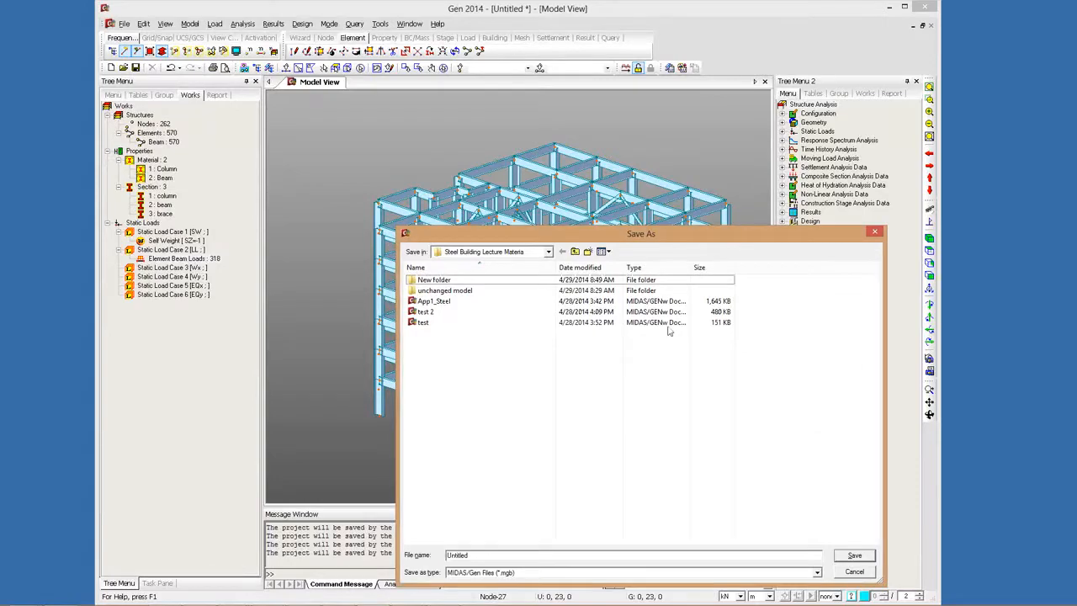
pyautogui.press('Escape')
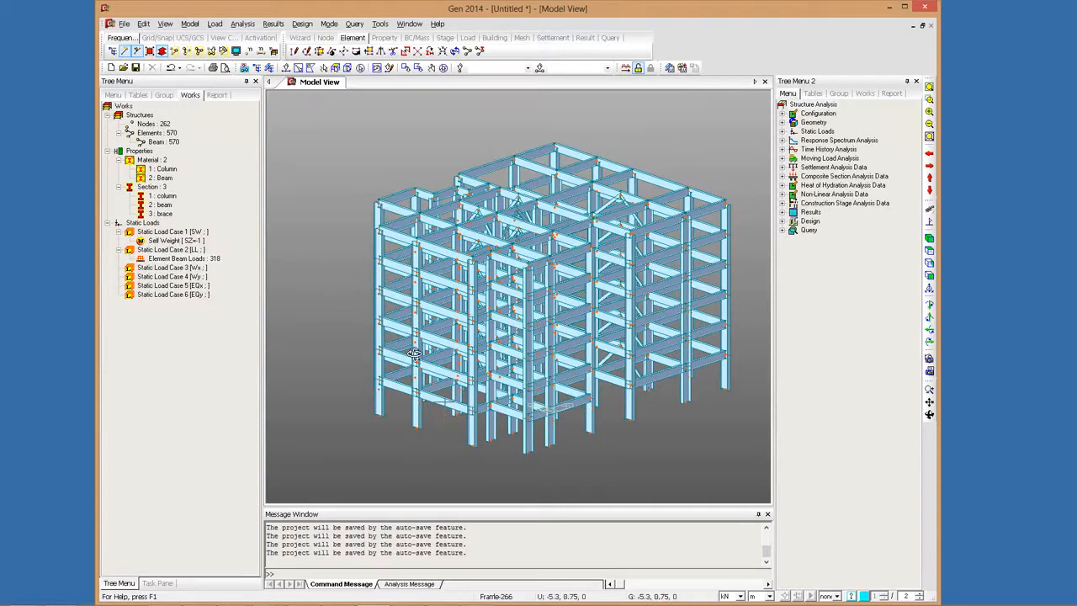
pyautogui.moveTo(413, 353); pyautogui.dragTo(512, 347)
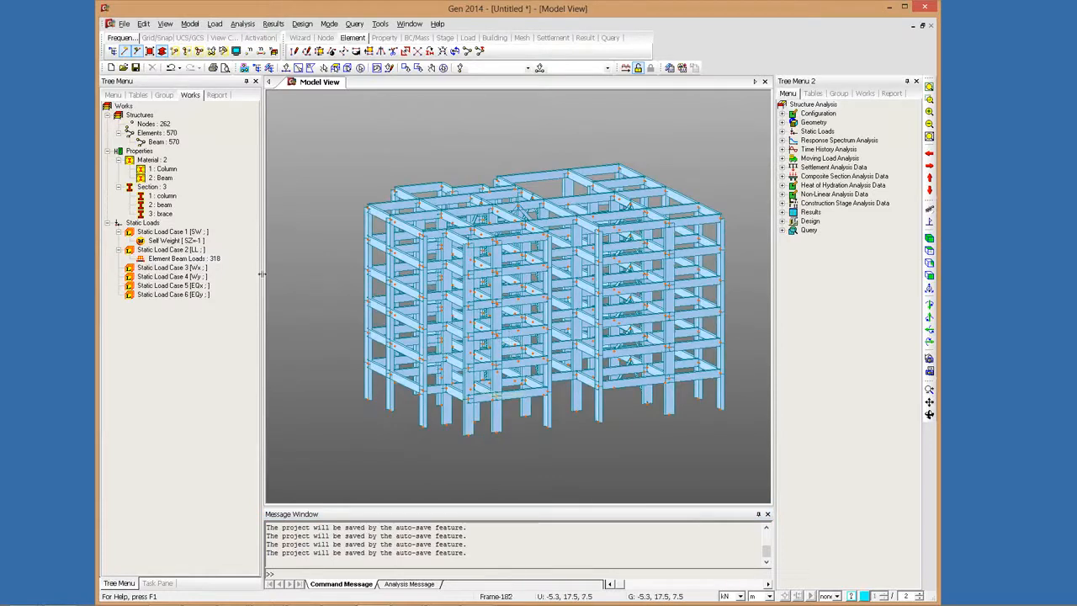
pyautogui.moveTo(248, 273); pyautogui.dragTo(232, 273)
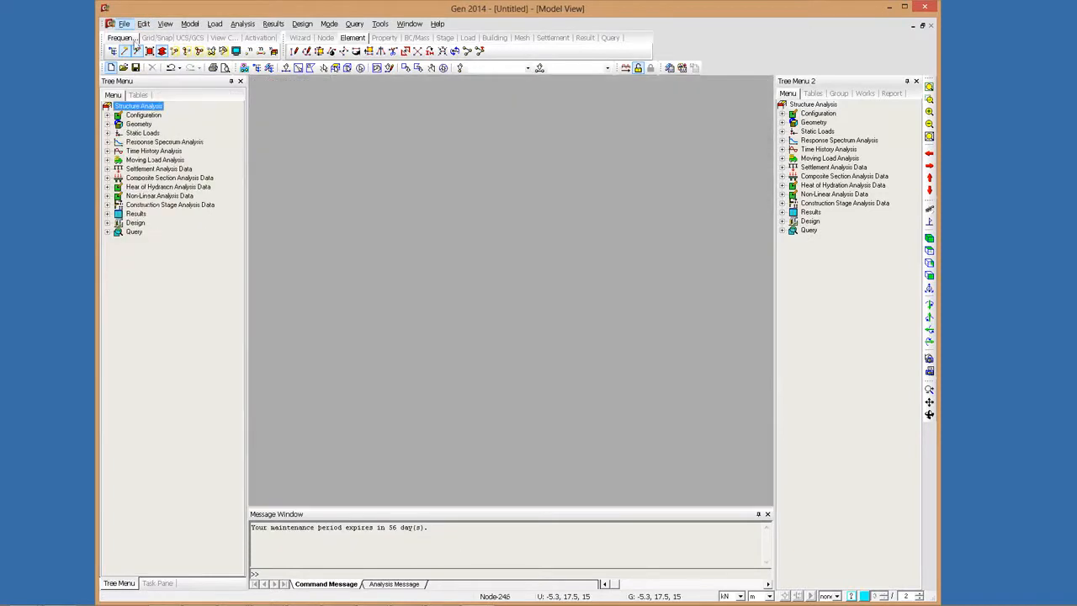
# Step: Import the CENTER layer of plan.dxf as nodes and elements into the new project
pyautogui.click(124, 23)
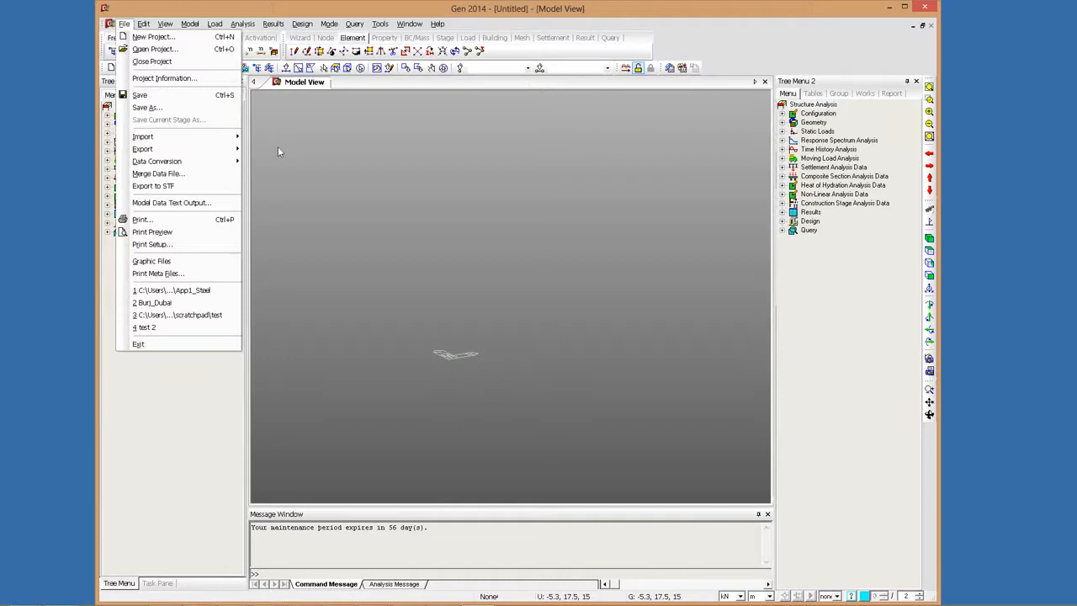
pyautogui.click(278, 147)
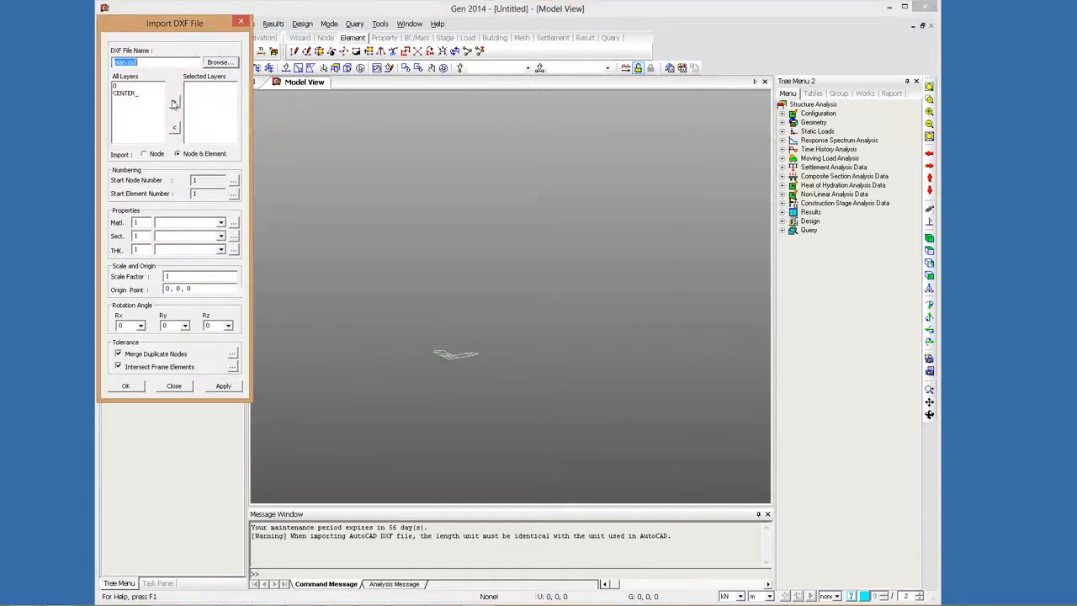
pyautogui.click(174, 101)
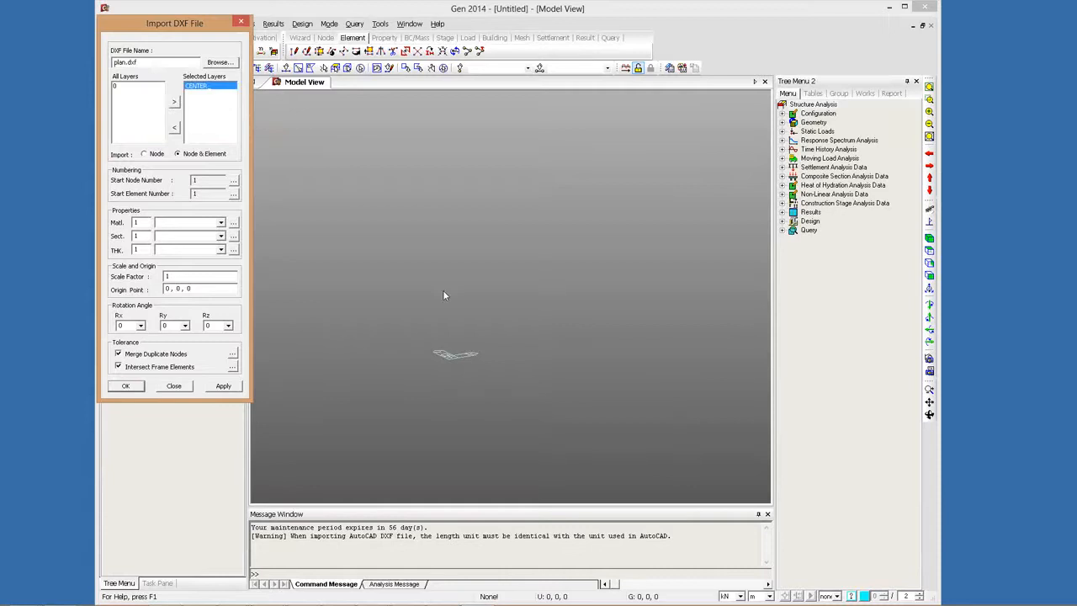
pyautogui.press('Return')
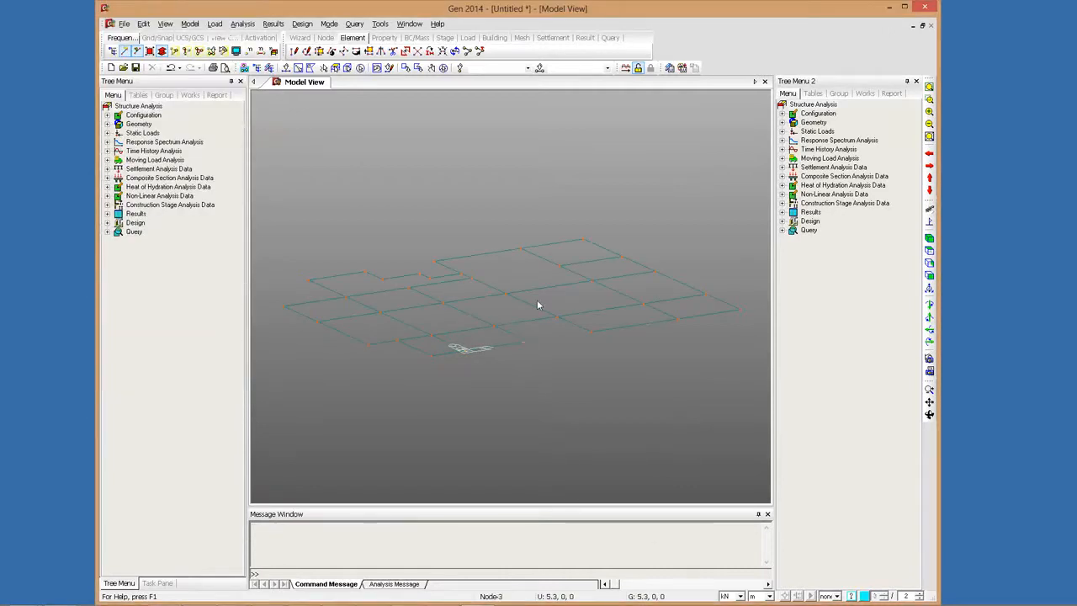
# Step: Extrude all plan nodes into beam line elements by 0, 0, -3.5 m, one time, to form the columns
pyautogui.keyDown('ctrl'); pyautogui.moveTo(399, 332); pyautogui.dragTo(373, 314, button='middle'); pyautogui.keyUp('ctrl')
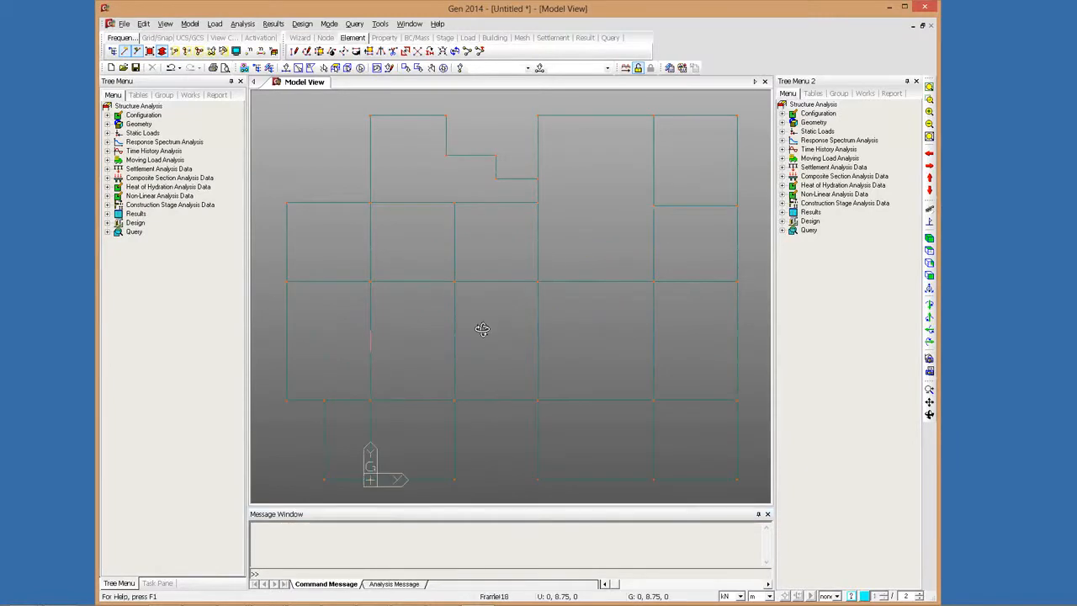
pyautogui.keyDown('ctrl'); pyautogui.moveTo(482, 329); pyautogui.dragTo(375, 305, button='middle'); pyautogui.keyUp('ctrl')
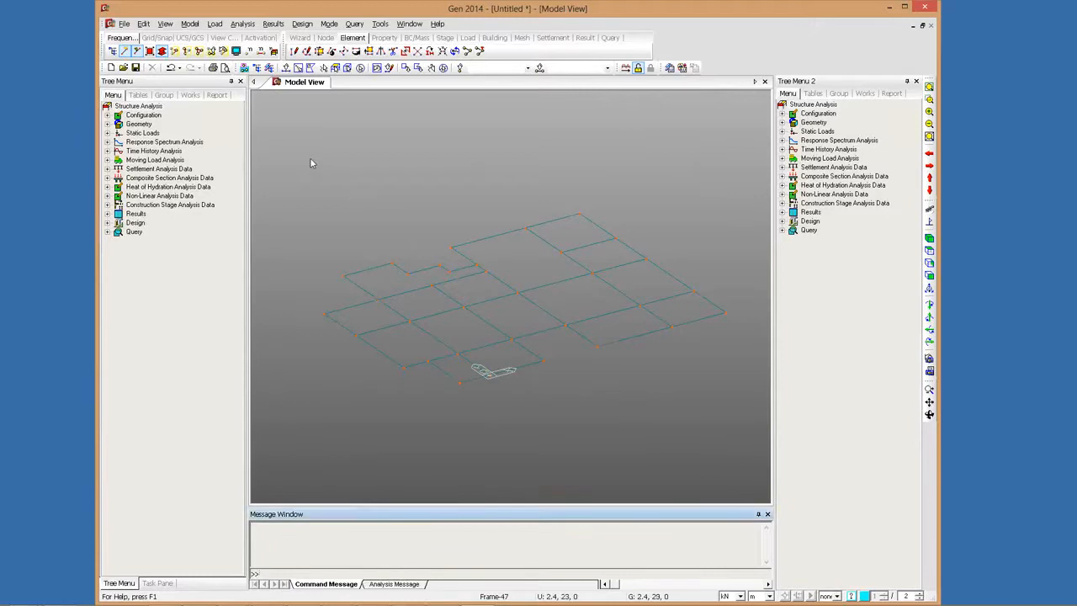
pyautogui.hotkey('ctrl', 'a')
pyautogui.rightClick(341, 182)
pyautogui.moveTo(341, 177)
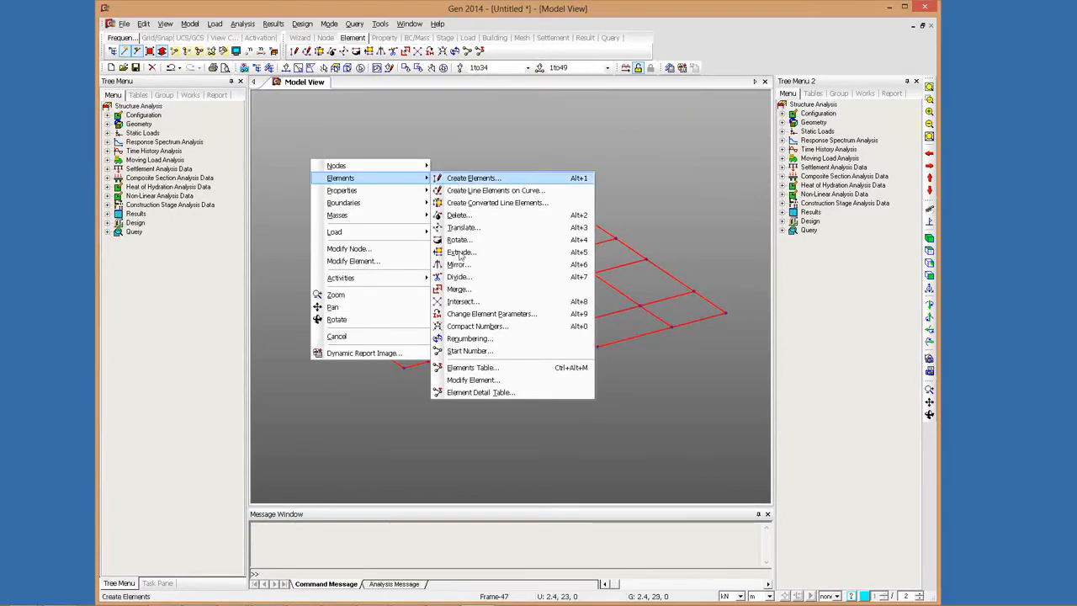
pyautogui.click(461, 254)
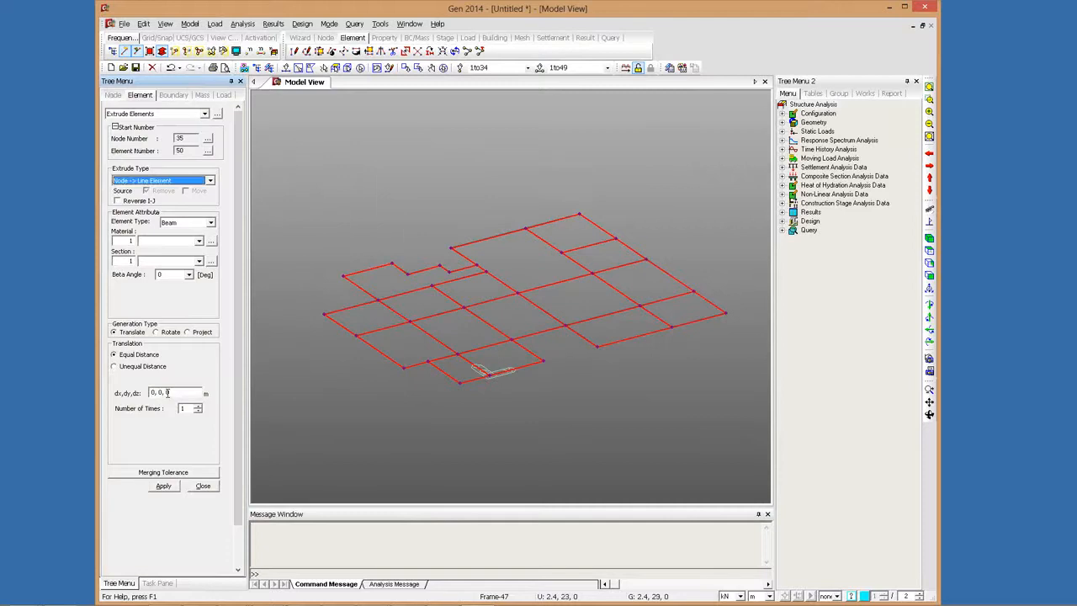
pyautogui.click(166, 393)
pyautogui.write('3, 0, -3.5')
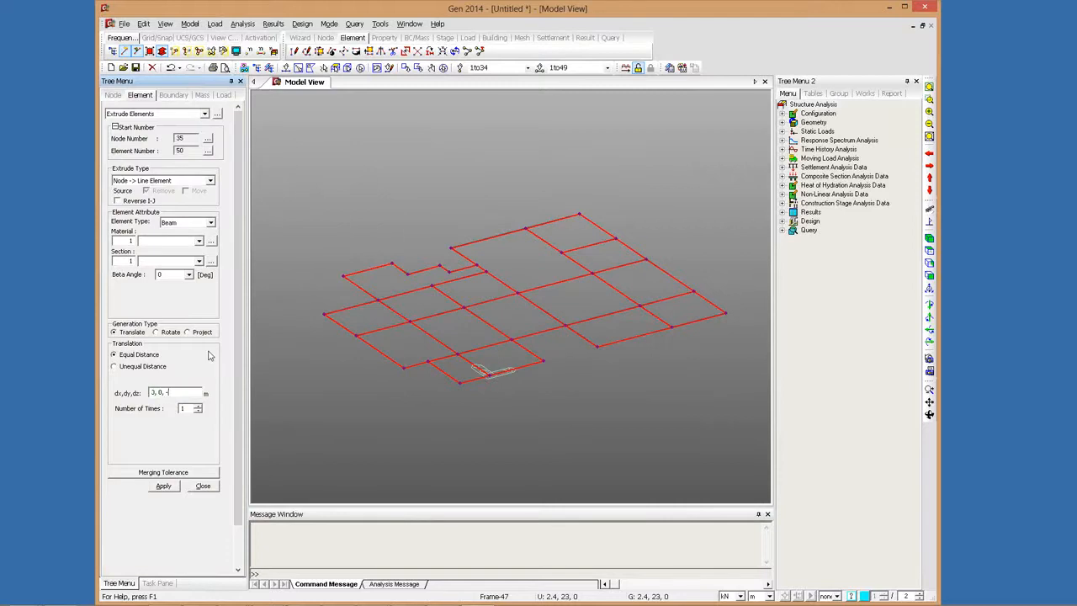
pyautogui.click(163, 486)
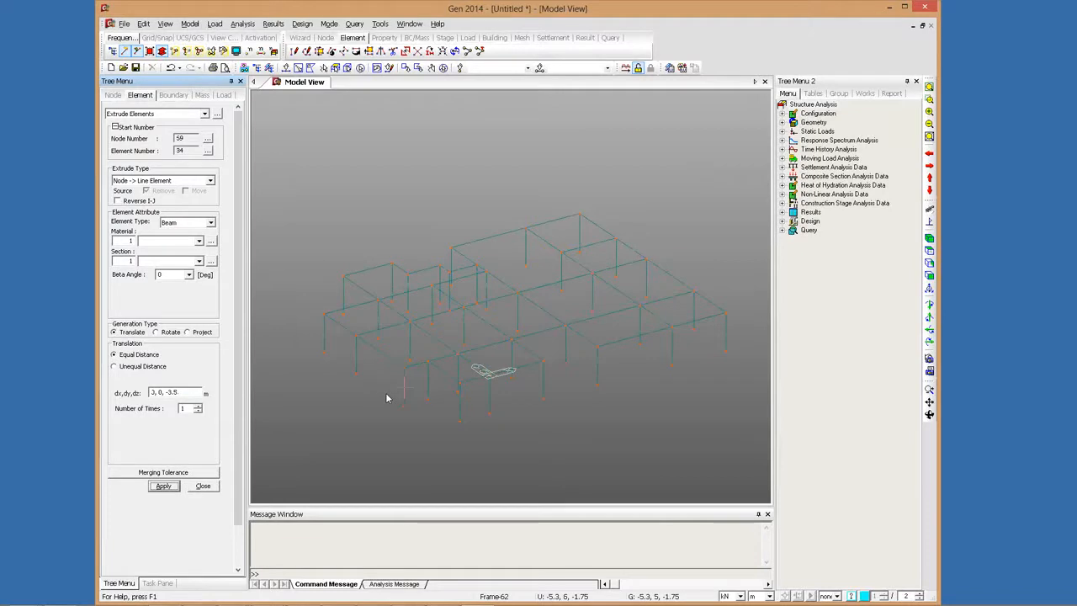
pyautogui.hotkey('ctrl', 'a')
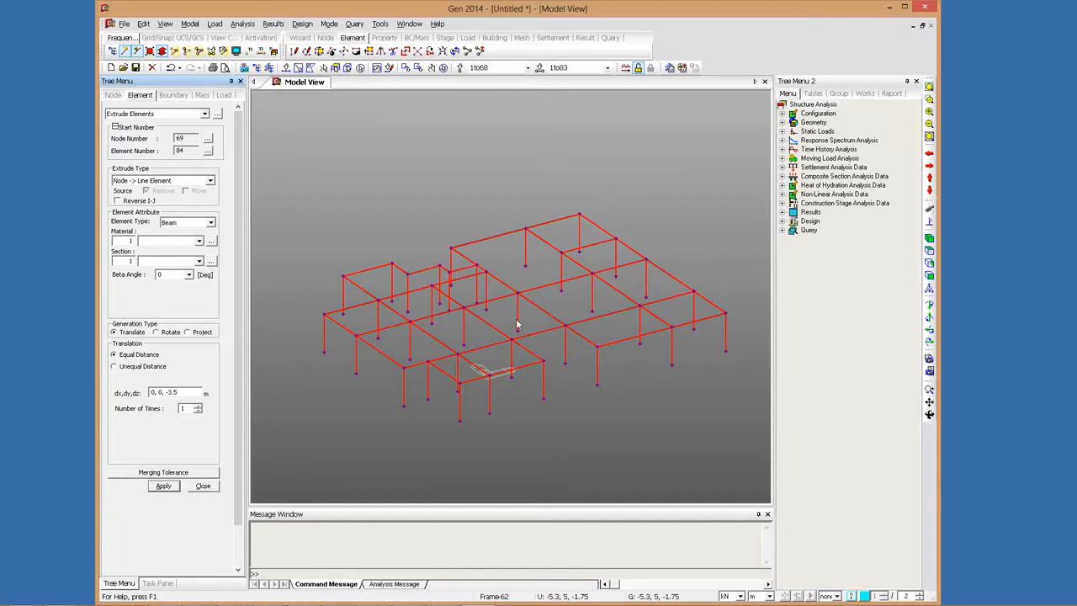
pyautogui.press('Escape')
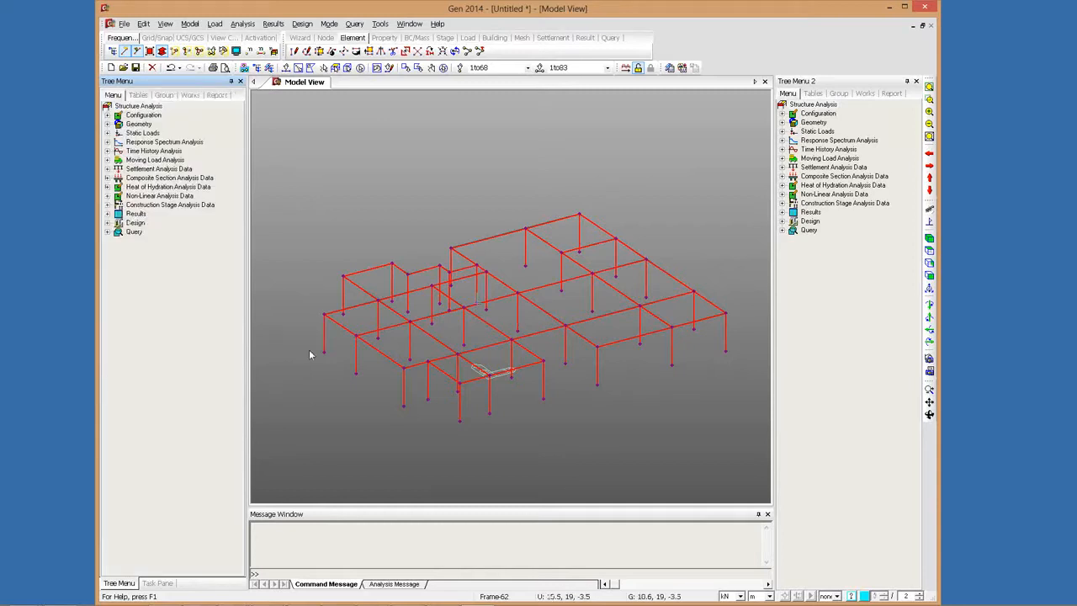
# Step: Define the undefined material 1 as "column", a steel material of standard ASTM(S) and grade A53
pyautogui.click(190, 95)
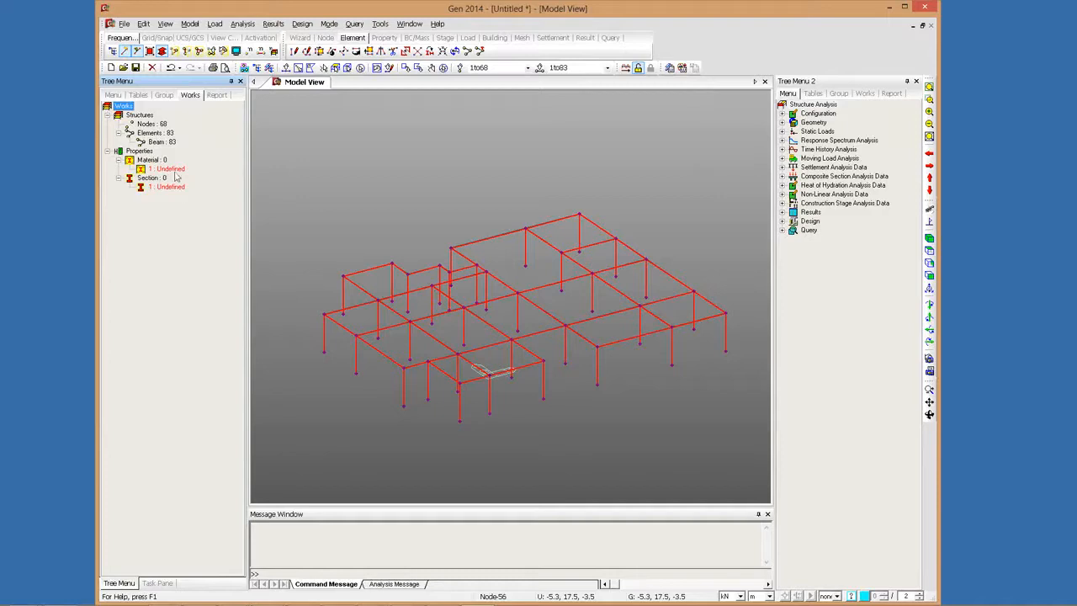
pyautogui.doubleClick(168, 168)
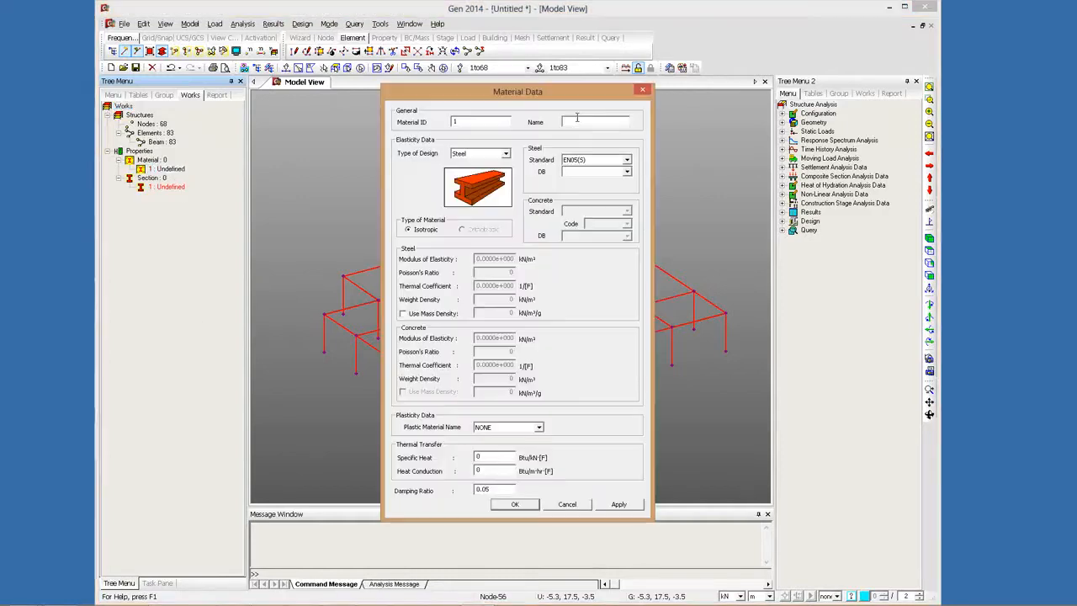
pyautogui.write('co')
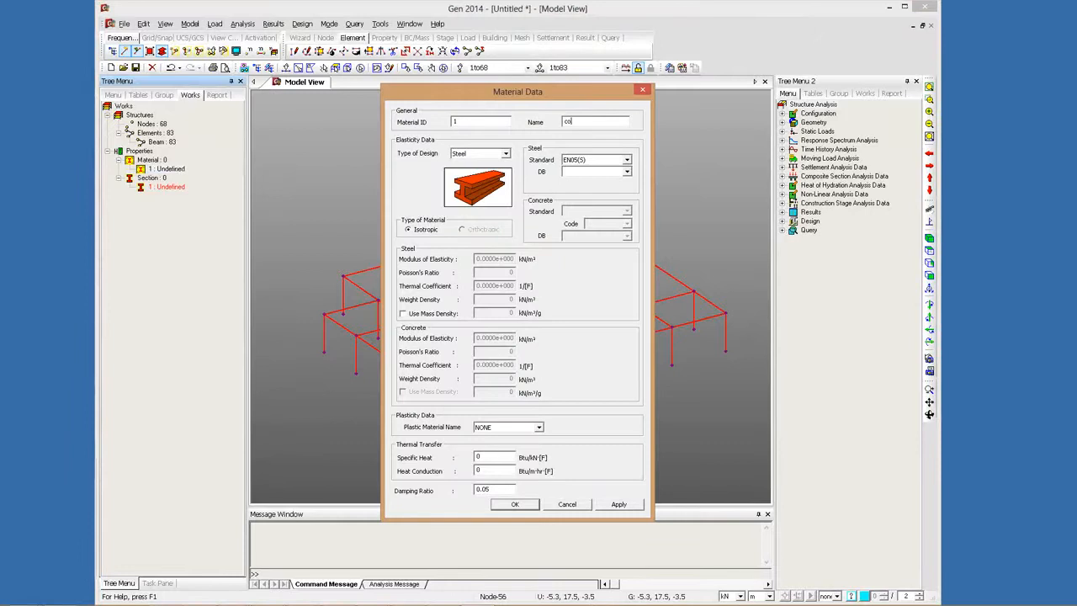
pyautogui.write('lumn')
pyautogui.click(627, 160)
pyautogui.click(593, 179)
pyautogui.click(626, 171)
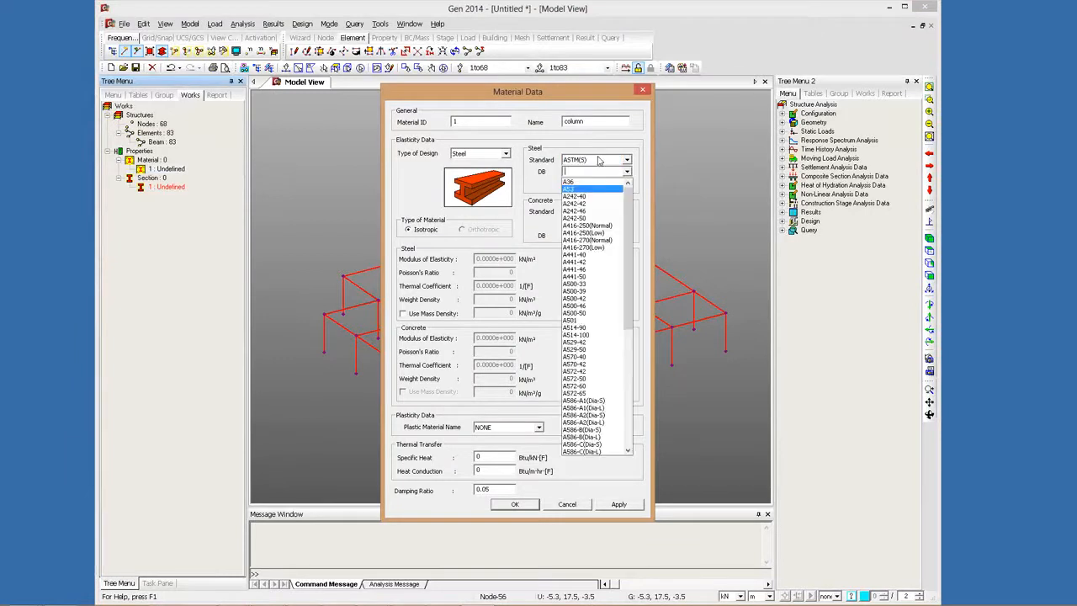
pyautogui.click(589, 183)
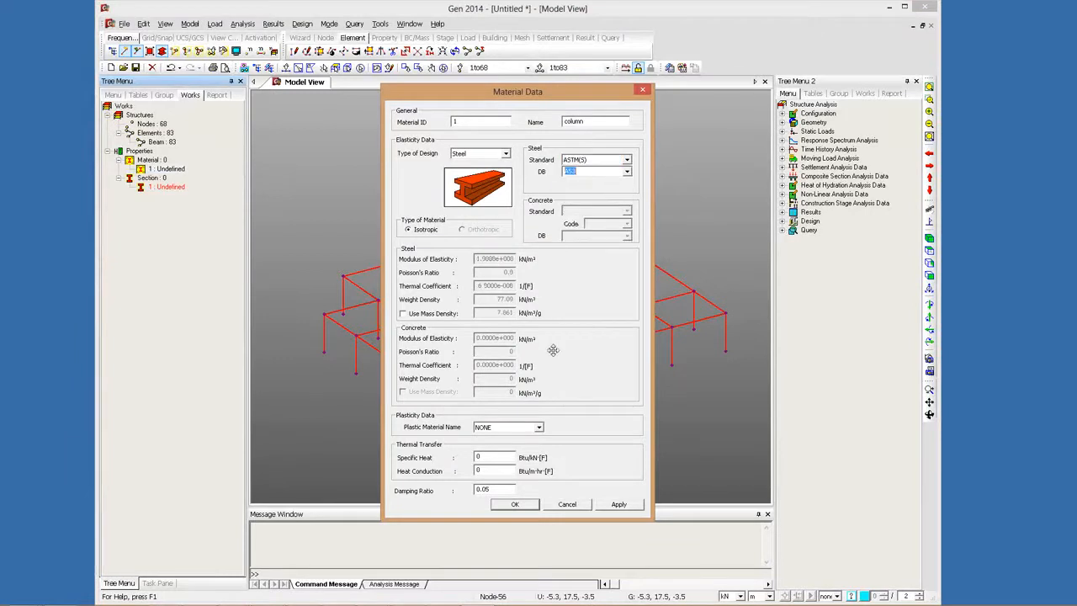
pyautogui.click(519, 504)
# Step: Open the undefined section 1, name it "column" and set its I-section database to AISC10(US)
pyautogui.rightClick(159, 186)
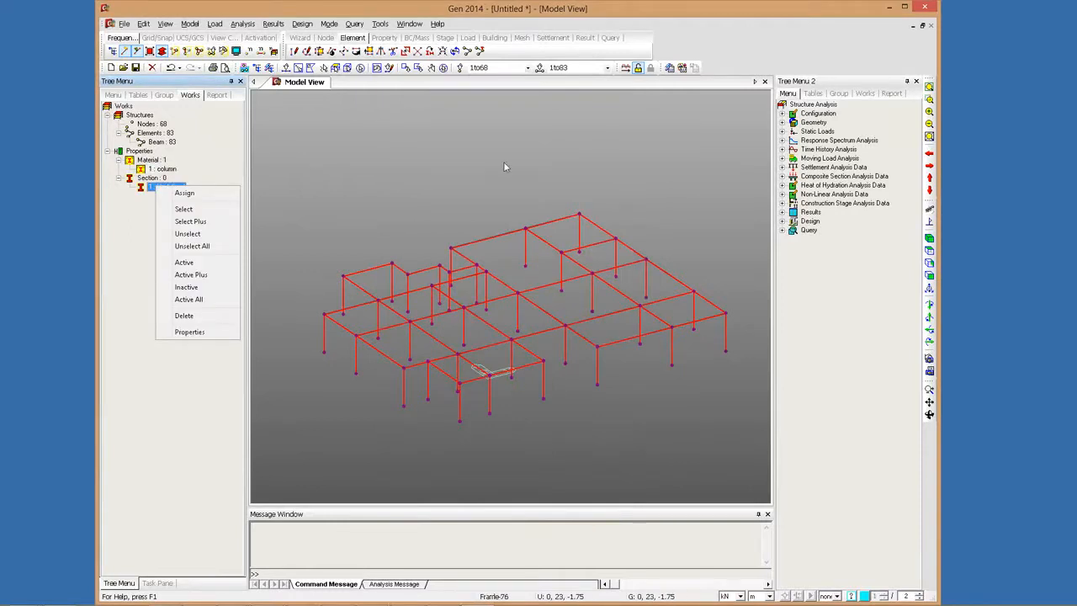
pyautogui.click(470, 182)
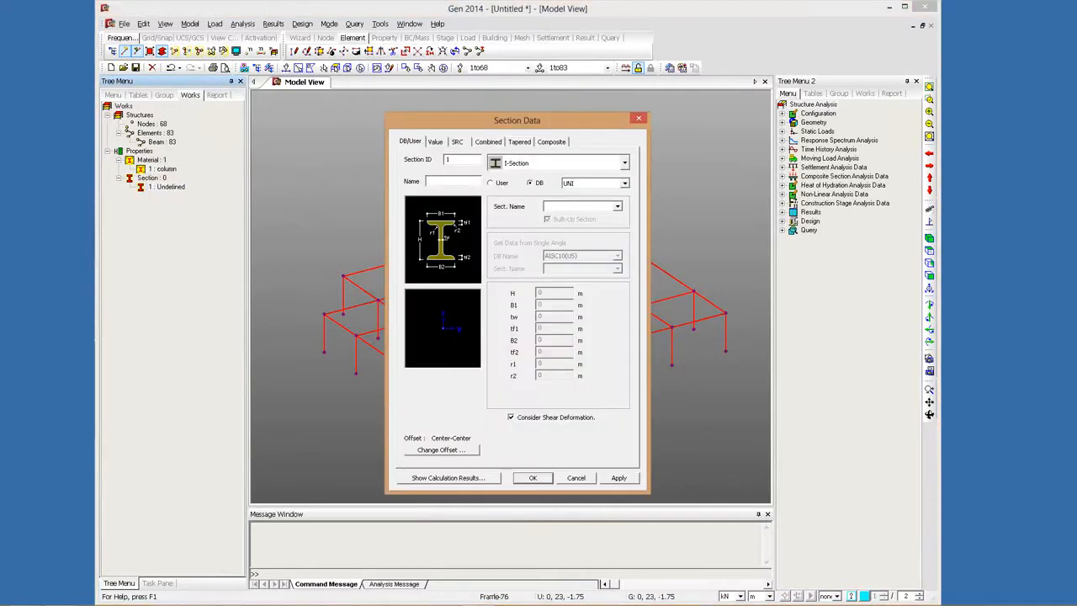
pyautogui.write('column')
pyautogui.click(618, 183)
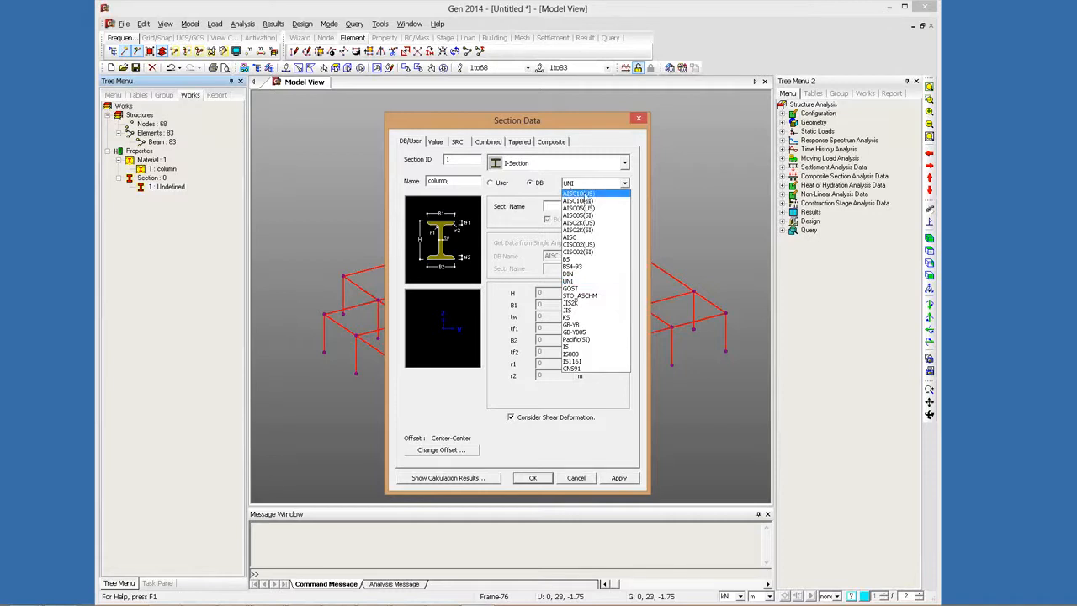
pyautogui.click(655, 219)
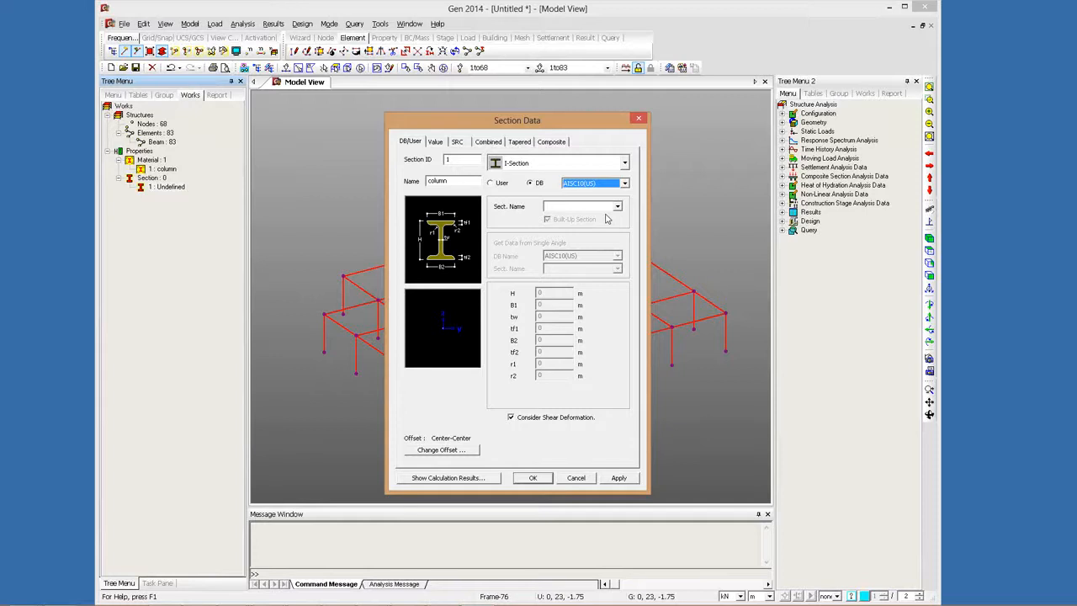
# Step: Assign the W40X183 profile to the column section, accept it, and deselect all elements
pyautogui.click(608, 207)
pyautogui.scroll(-10, 587, 263)
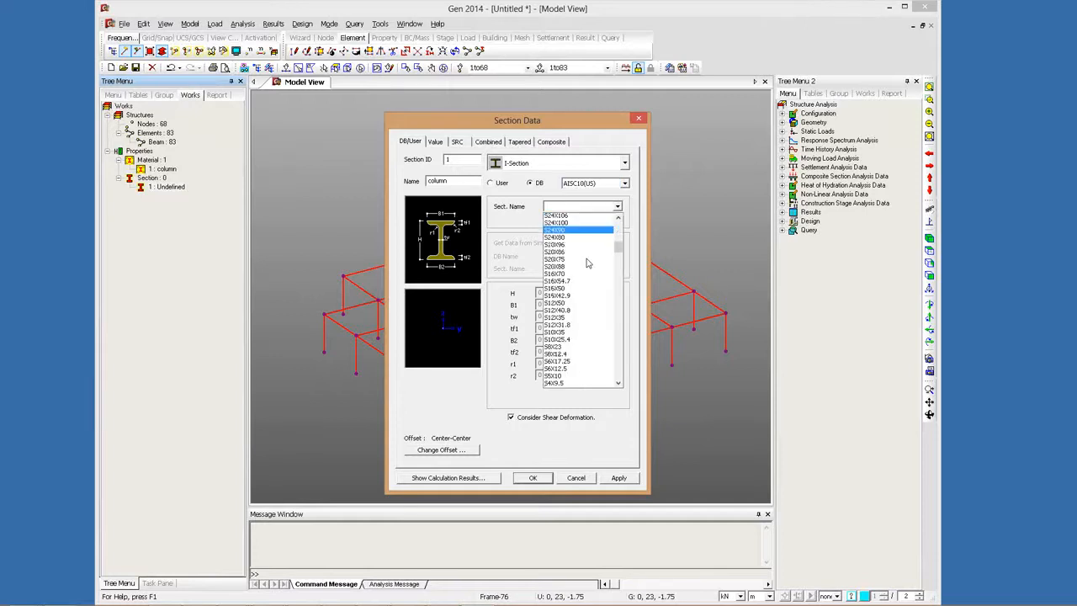
pyautogui.scroll(-1, 581, 266)
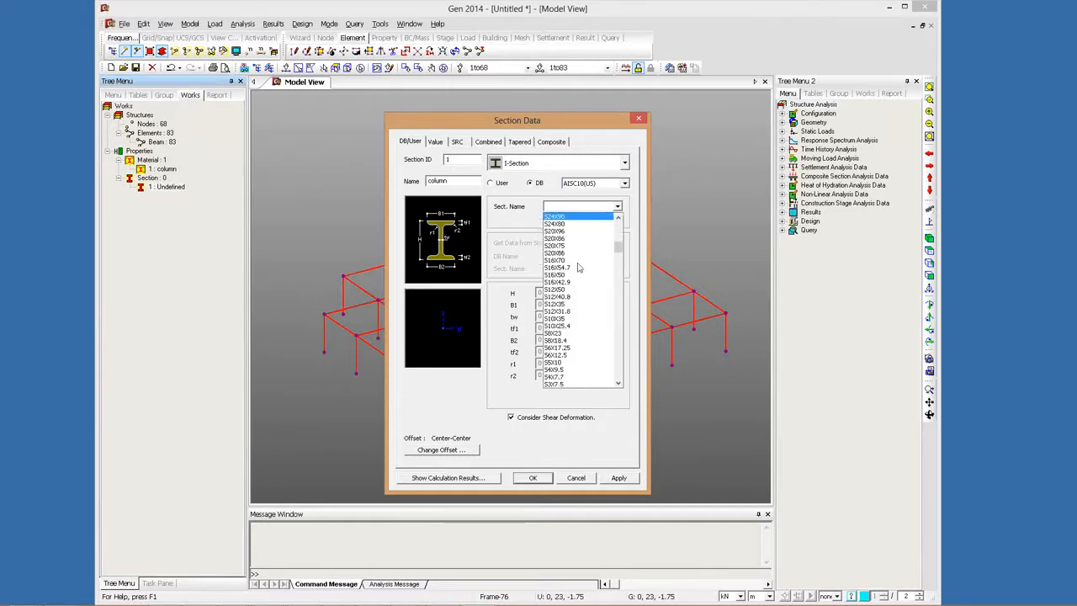
pyautogui.scroll(-2, 577, 268)
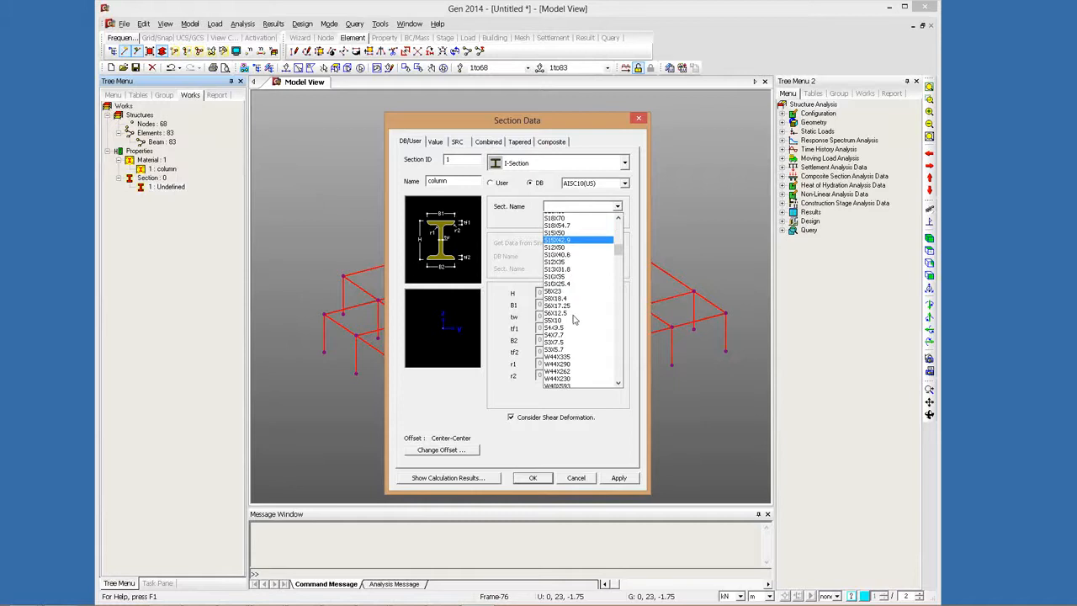
pyautogui.scroll(-1, 575, 318)
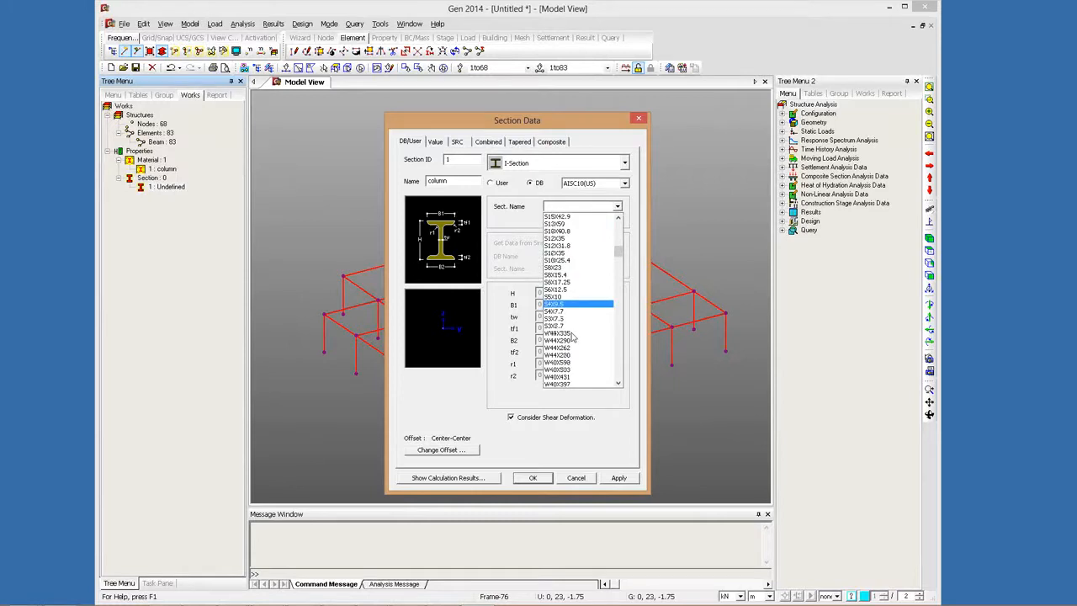
pyautogui.scroll(-6, 572, 337)
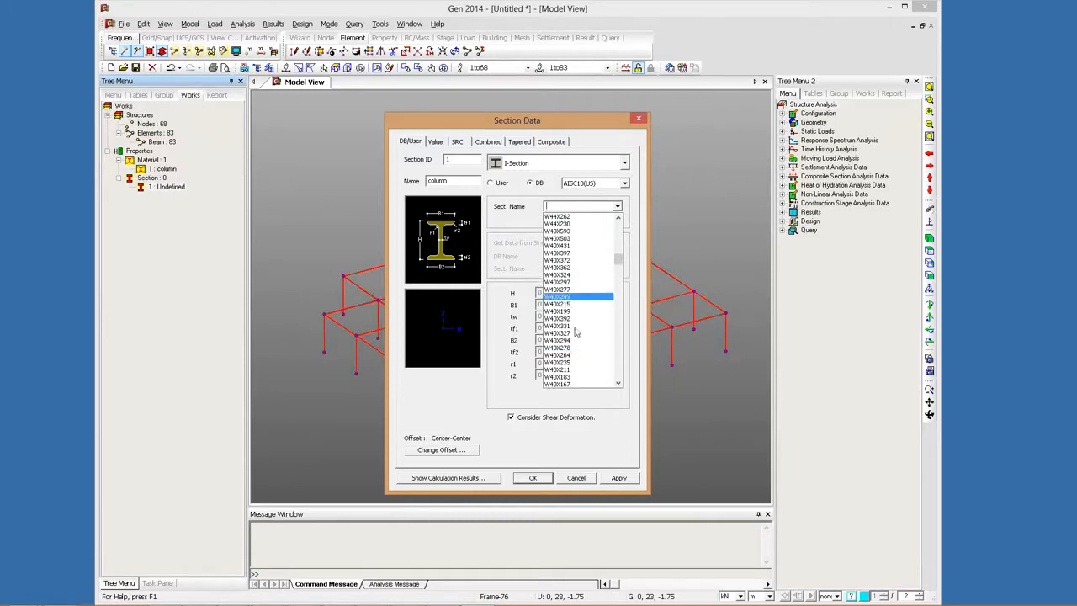
pyautogui.scroll(-1, 576, 333)
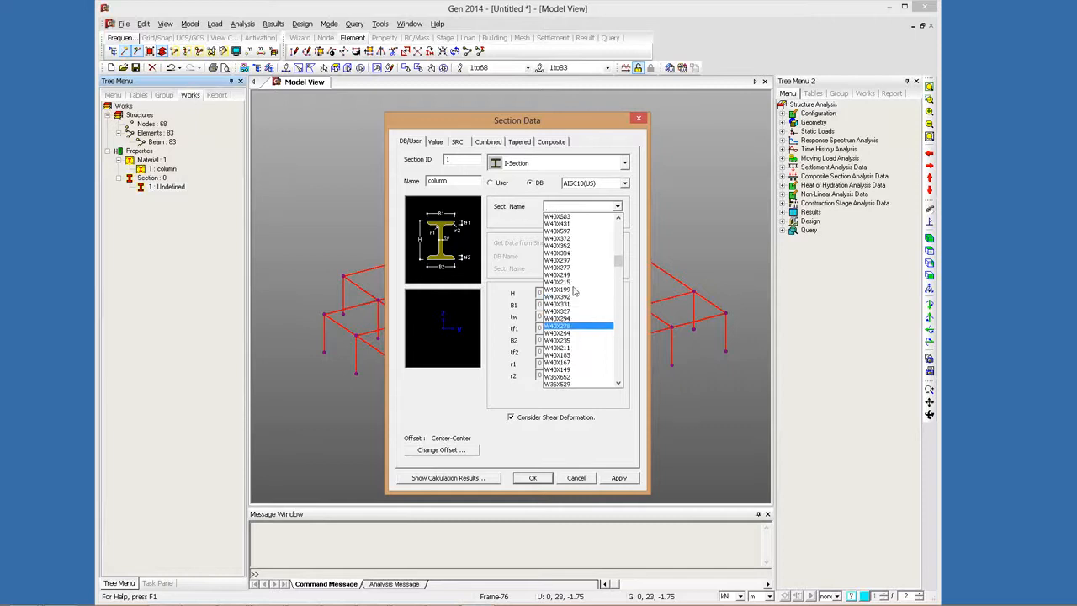
pyautogui.scroll(-4, 575, 291)
pyautogui.click(572, 267)
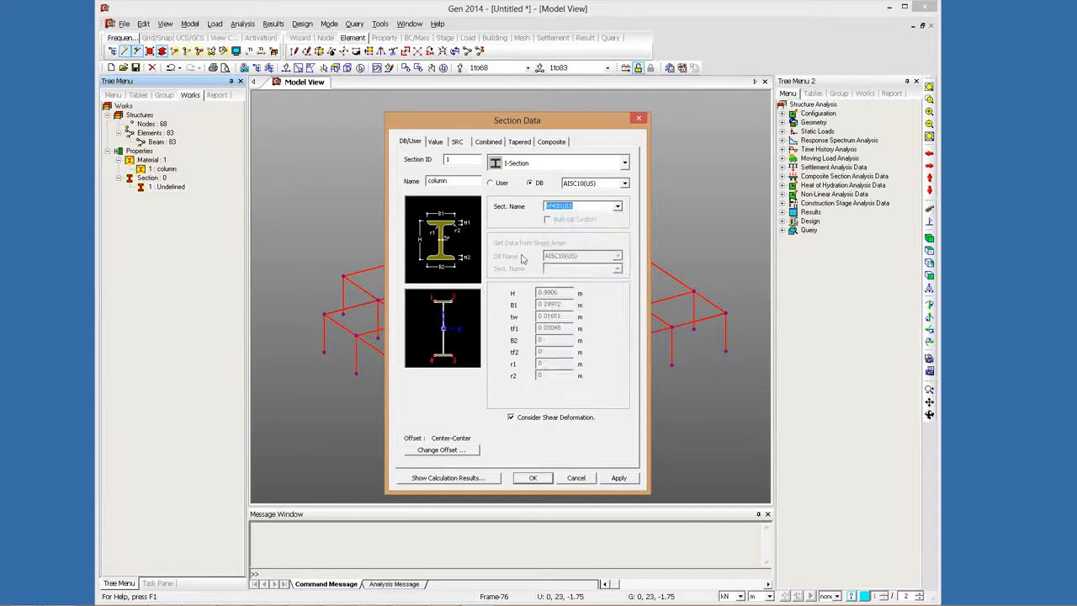
pyautogui.click(412, 352)
pyautogui.press('Return')
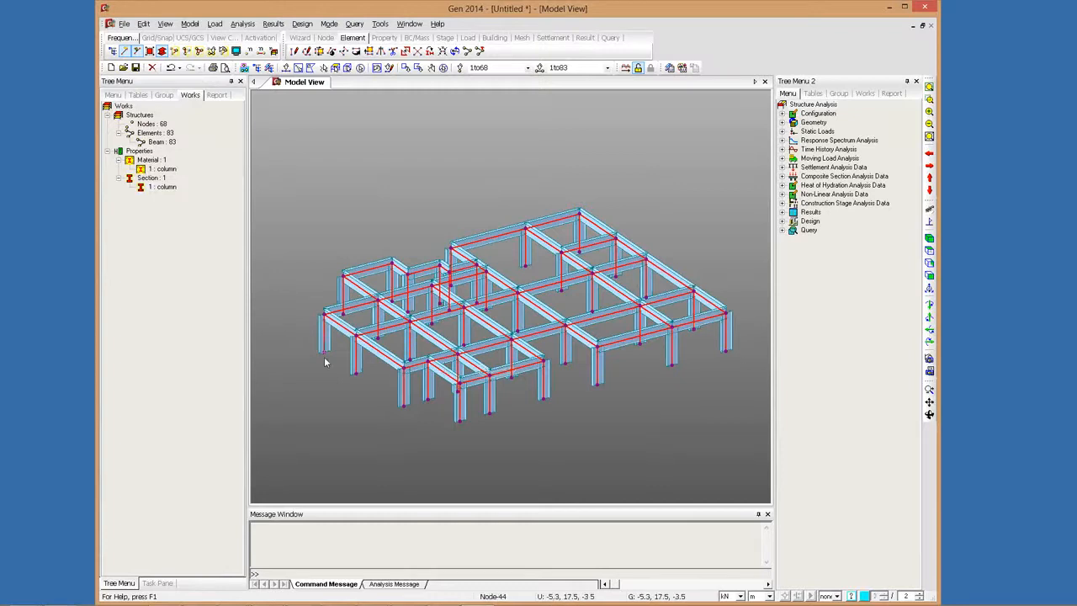
pyautogui.click(444, 68)
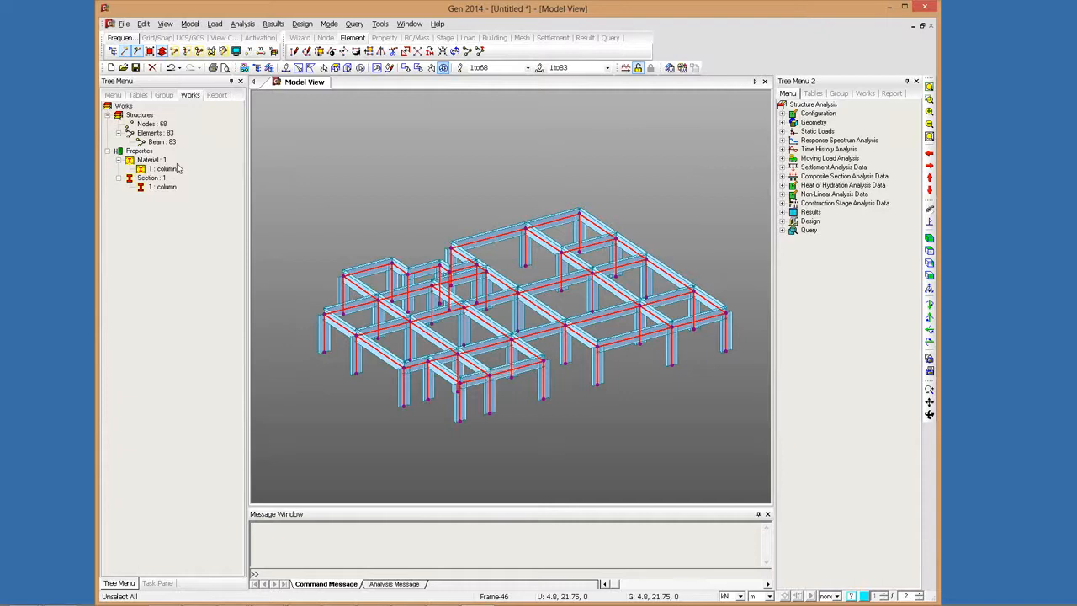
# Step: Add a second material named "beam and brace", a steel material of standard ASTM09(S) and grade A36
pyautogui.rightClick(158, 159)
pyautogui.click(197, 165)
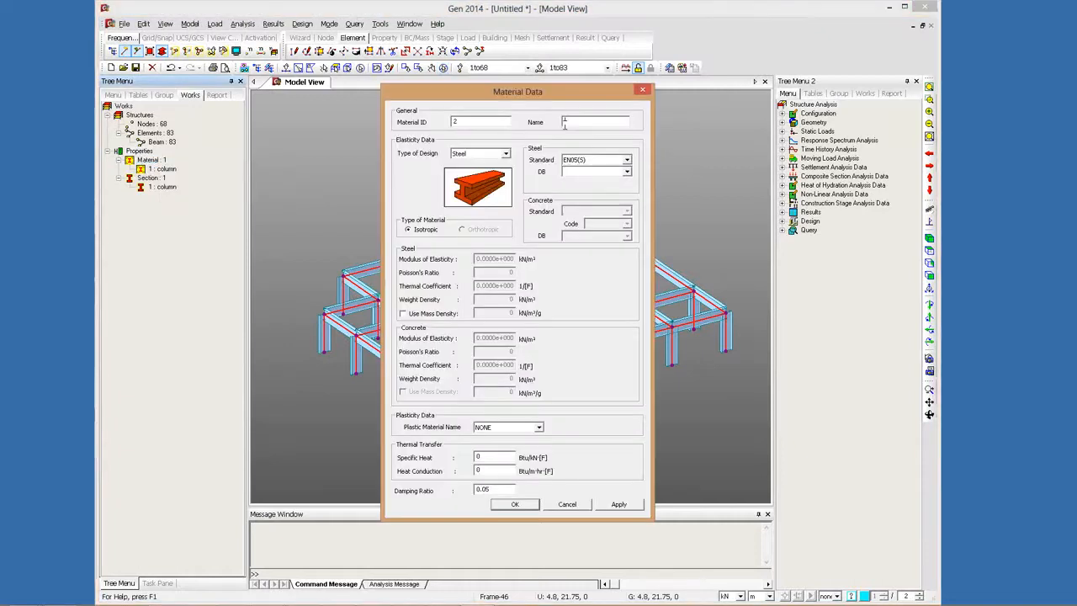
pyautogui.write('beam and ')
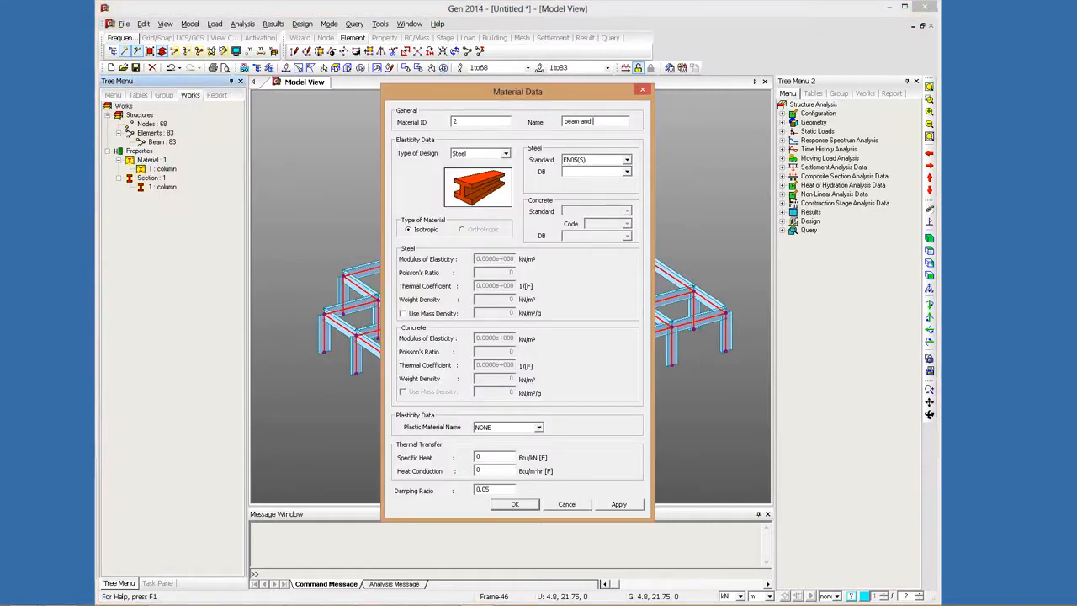
pyautogui.write('brace')
pyautogui.click(627, 159)
pyautogui.click(606, 184)
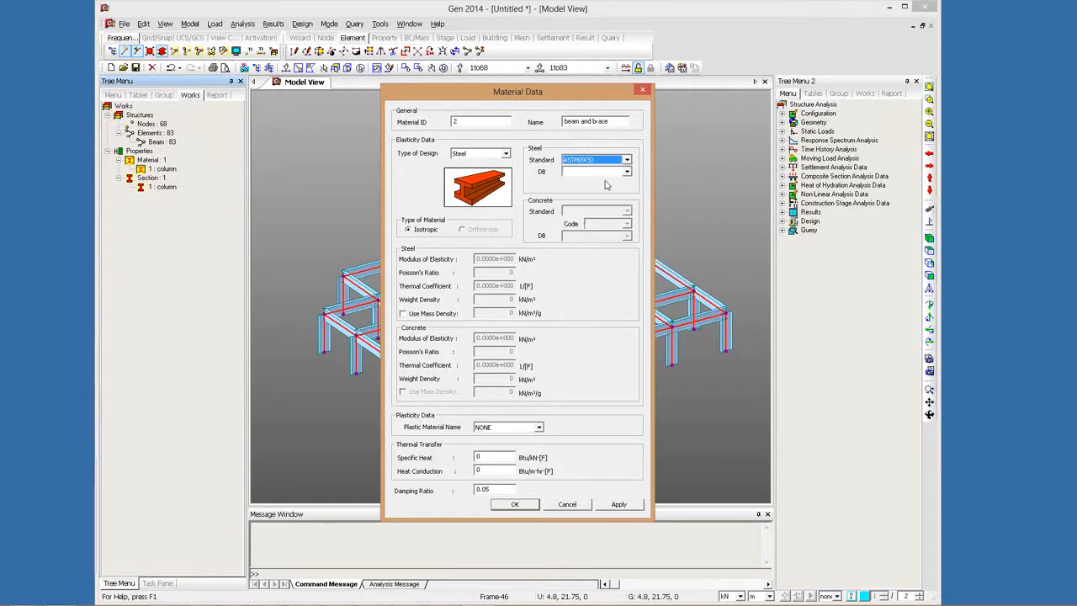
pyautogui.click(606, 172)
pyautogui.click(593, 180)
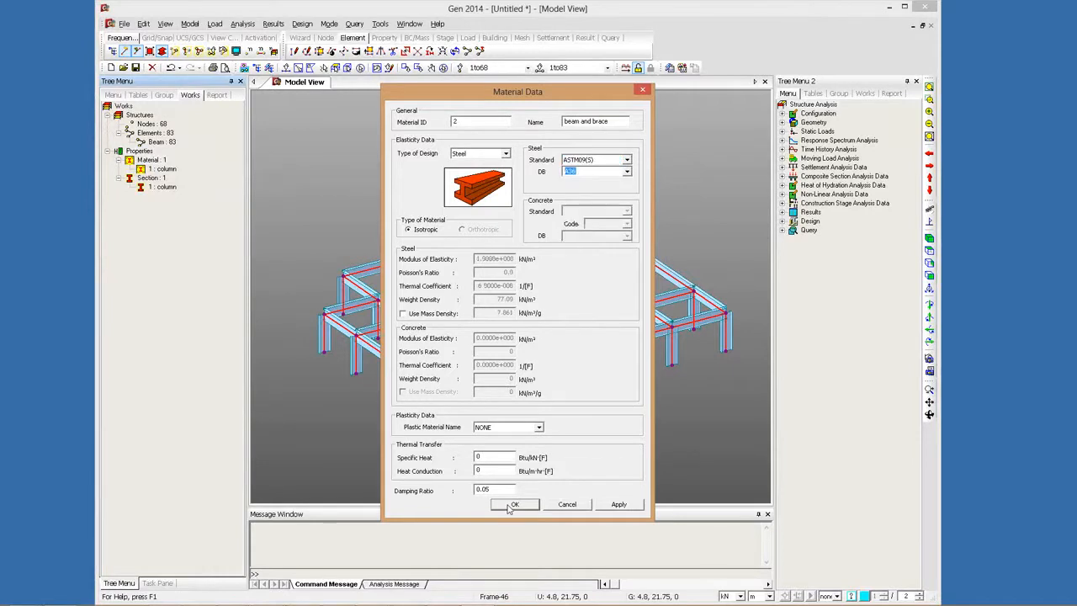
pyautogui.click(513, 504)
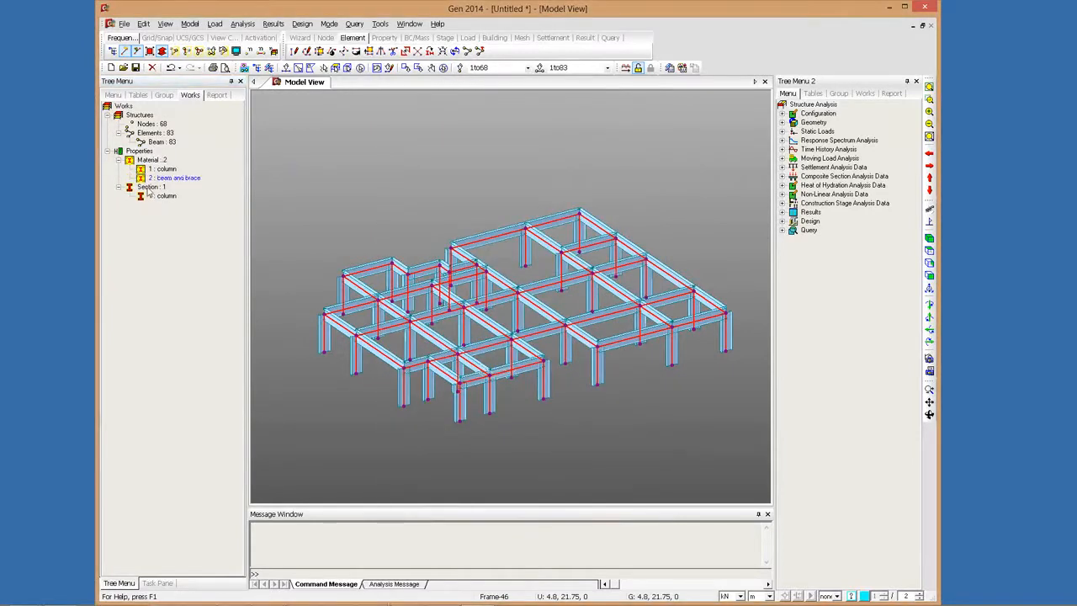
# Step: Add section 2 named "beam" as an I-section from the AISC10(US) database with the W36X135 profile
pyautogui.click(149, 187)
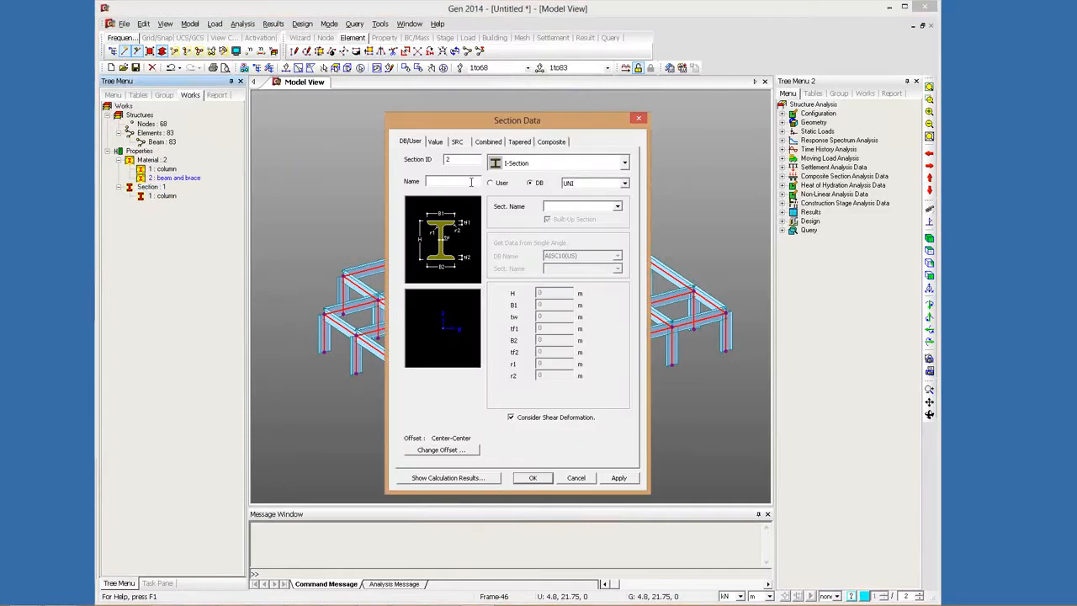
pyautogui.write('beam')
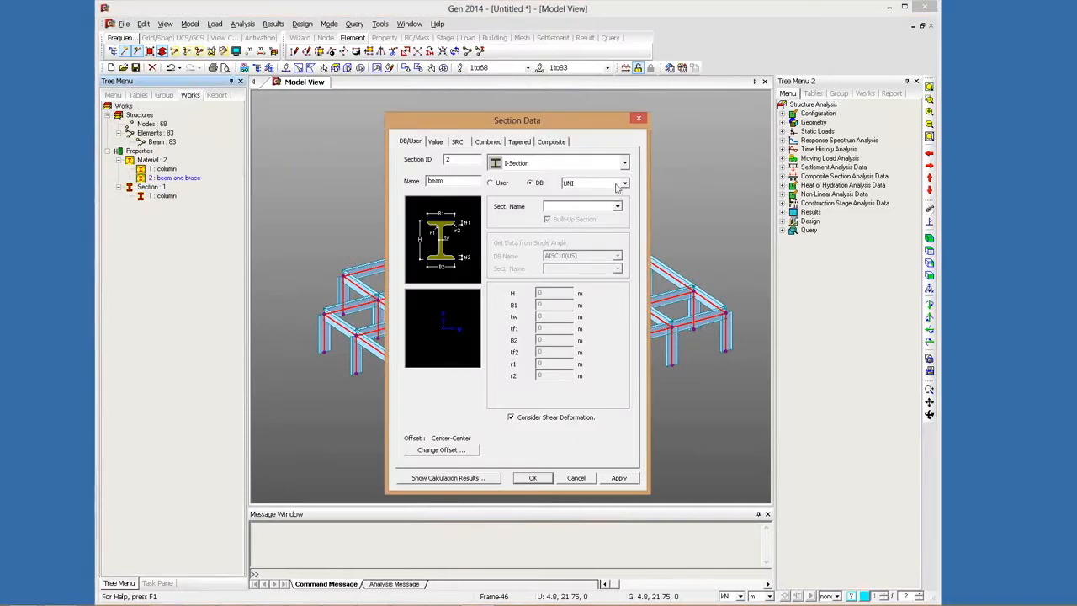
pyautogui.click(625, 182)
pyautogui.click(606, 220)
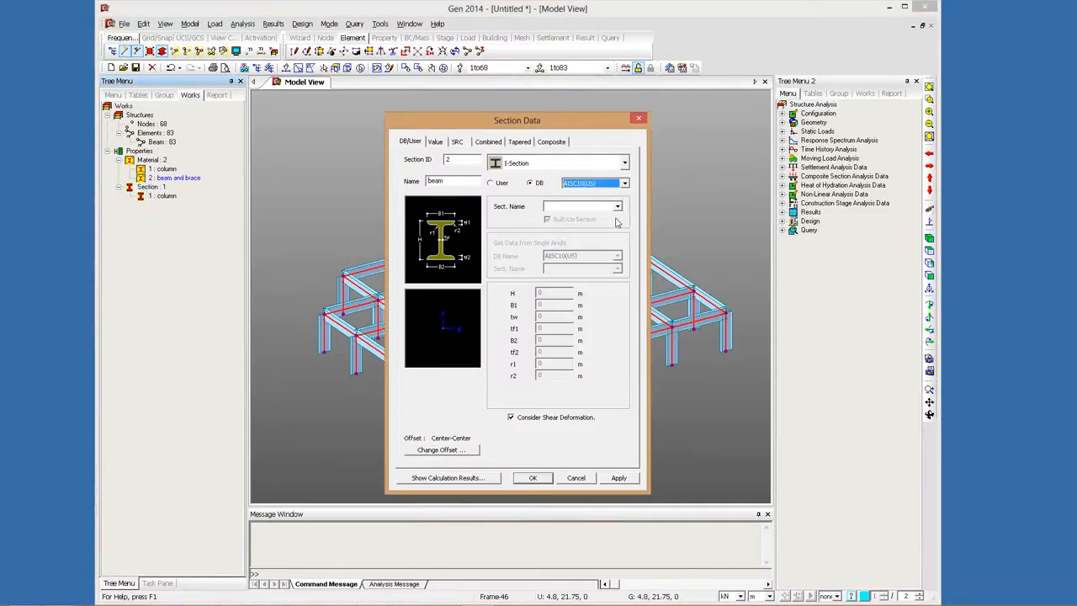
pyautogui.click(617, 206)
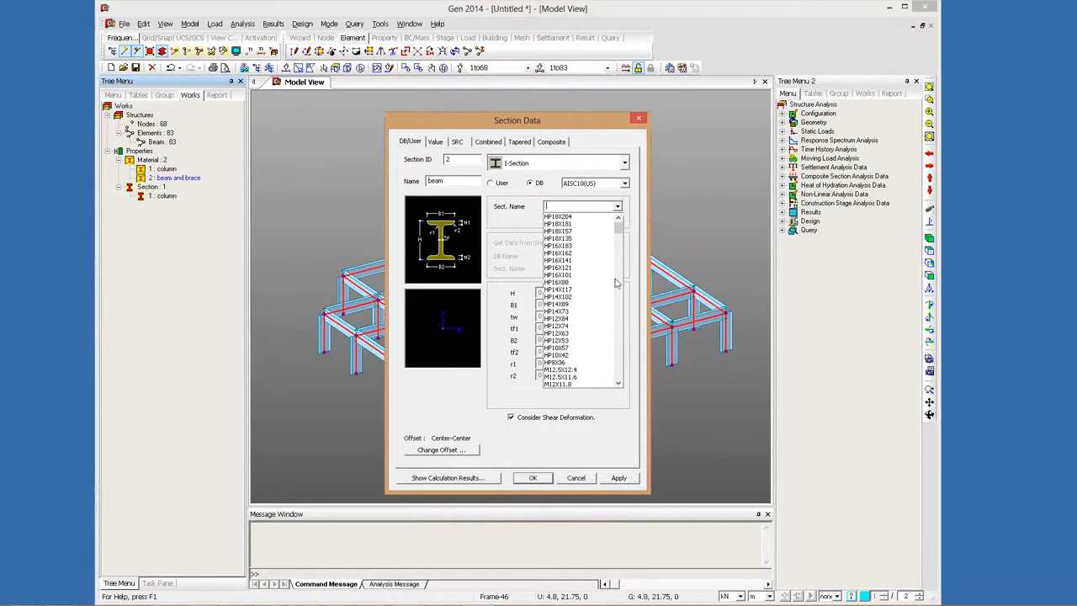
pyautogui.scroll(-10, 617, 282)
pyautogui.scroll(13, 569, 278)
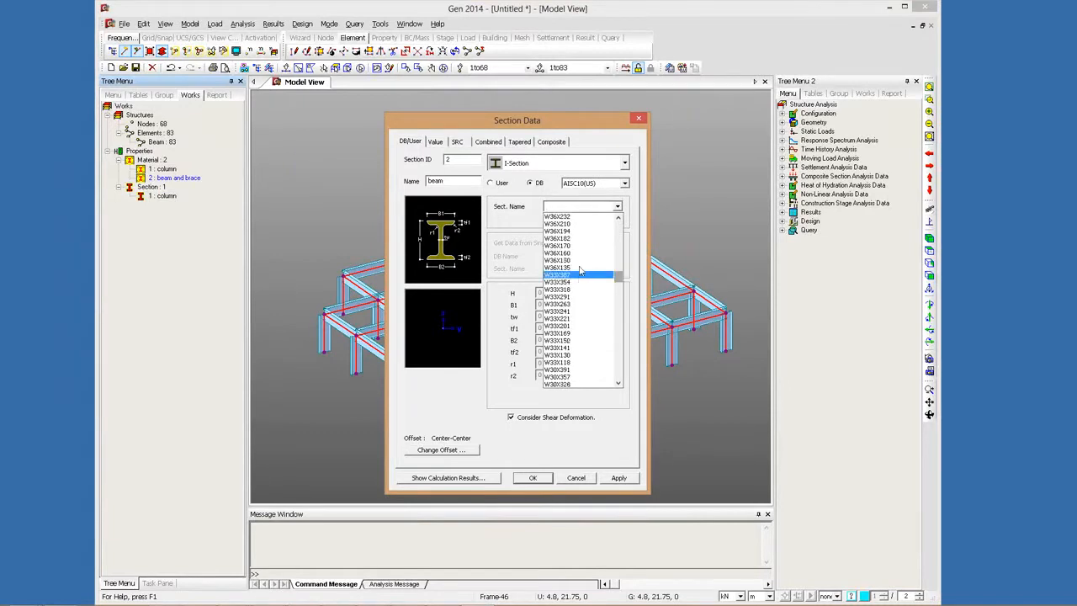
pyautogui.click(558, 267)
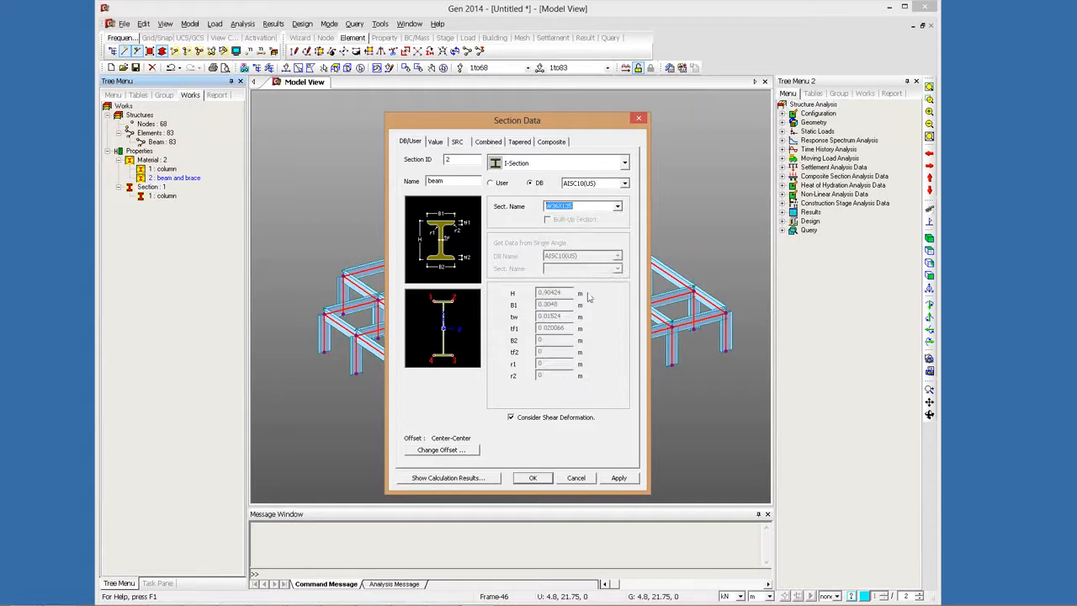
pyautogui.click(618, 477)
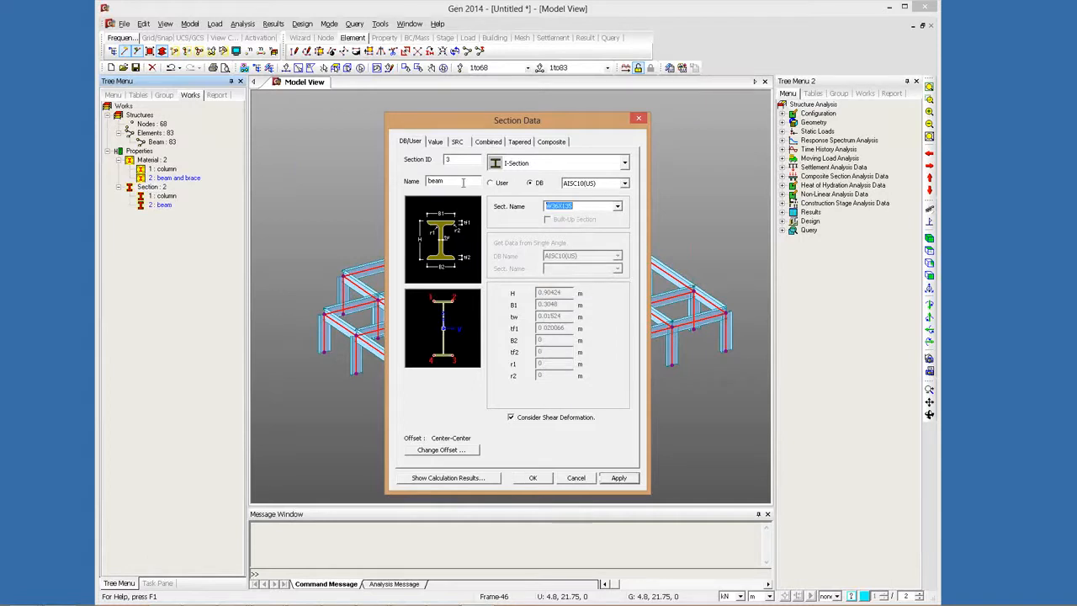
# Step: Add section 3 named "brace" with the AISC10(US) profile HP10X42 and close the section definition
pyautogui.moveTo(463, 182); pyautogui.dragTo(369, 185)
pyautogui.press('Left')
pyautogui.press('Delete')
pyautogui.press('Delete')
pyautogui.press('Delete')
pyautogui.press('Delete')
pyautogui.write('brace')
pyautogui.click(617, 206)
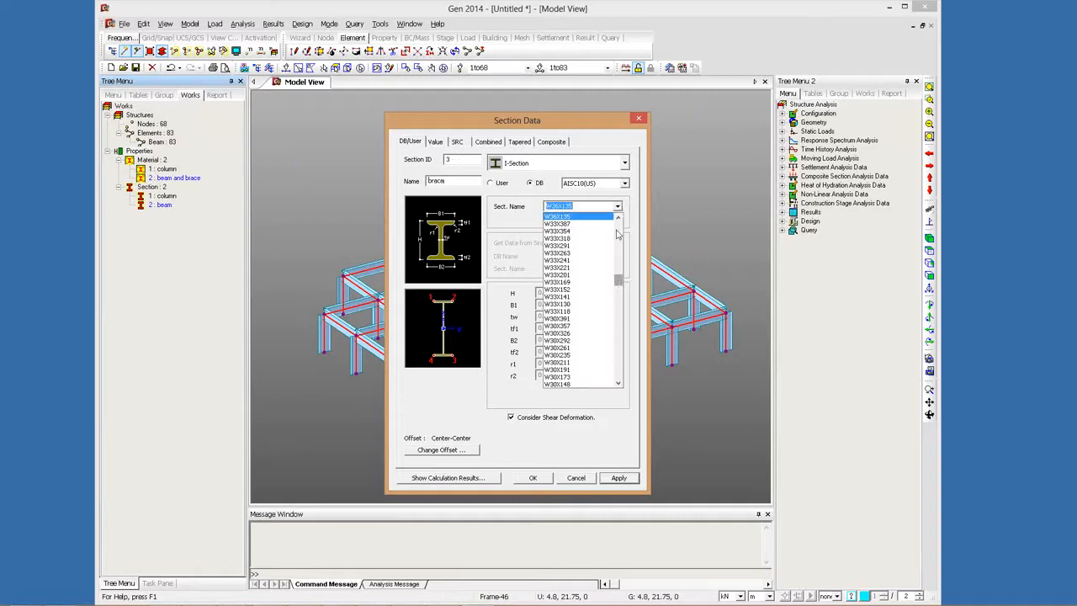
pyautogui.scroll(1, 575, 309)
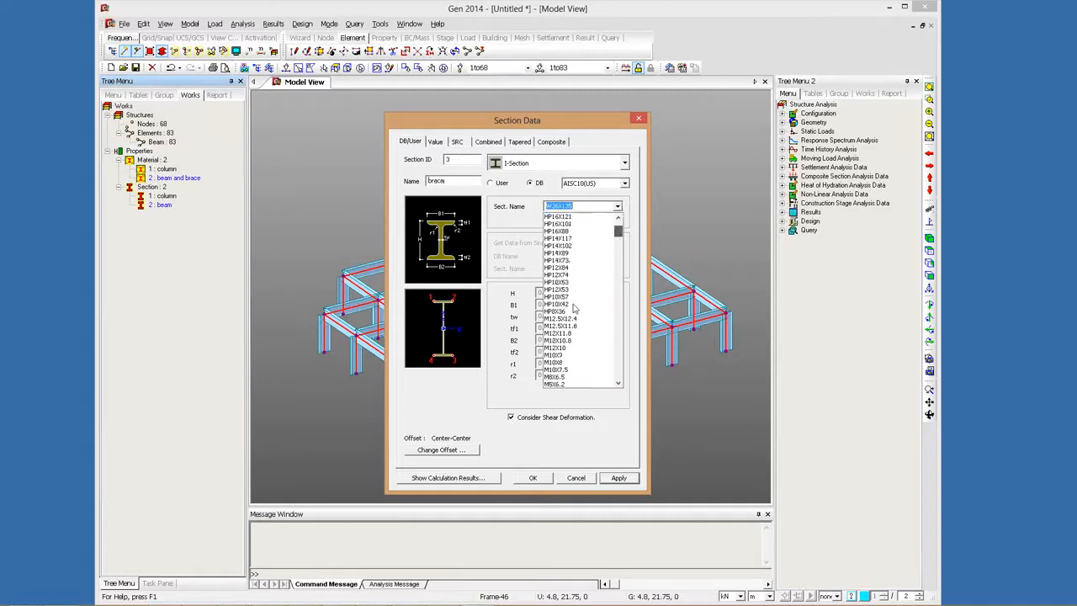
pyautogui.click(534, 474)
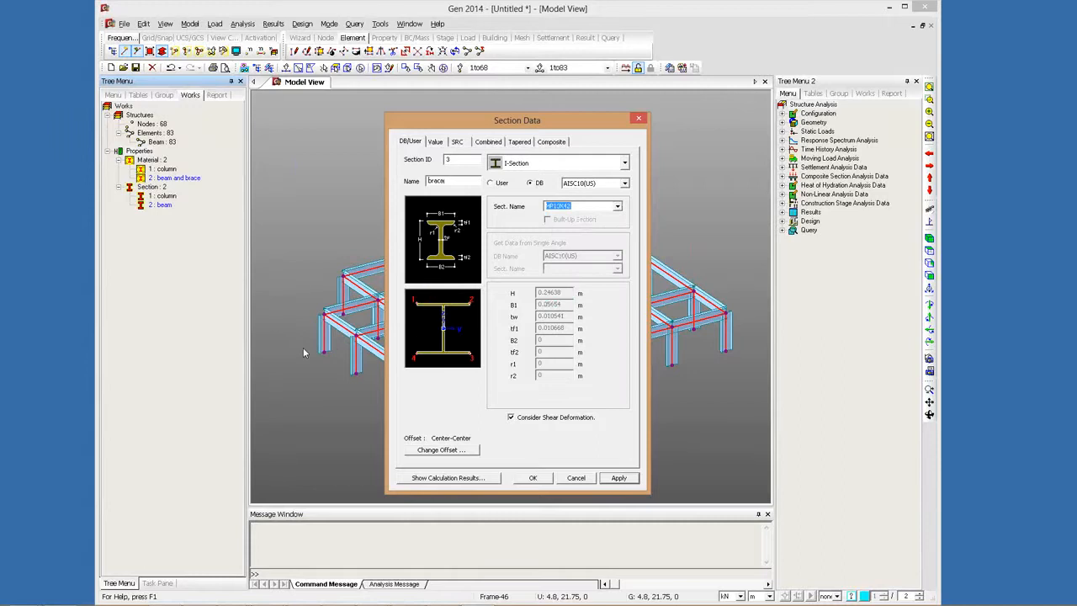
pyautogui.press('Return')
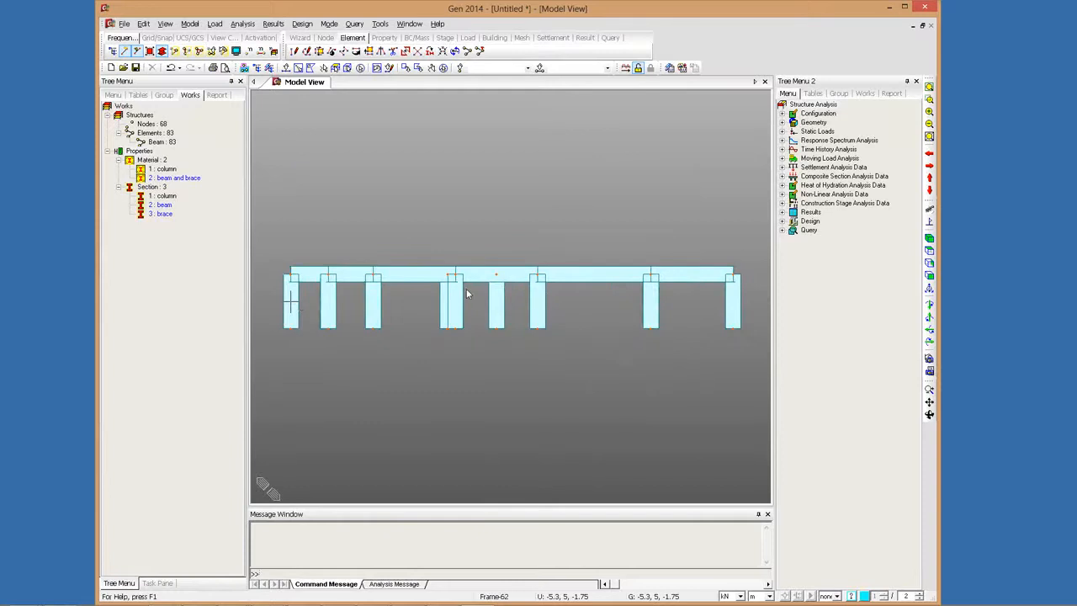
# Step: Select all floor beams in the elevation view and assign them the "beam and brace" material and the "beam" section
pyautogui.moveTo(272, 234); pyautogui.dragTo(759, 289)
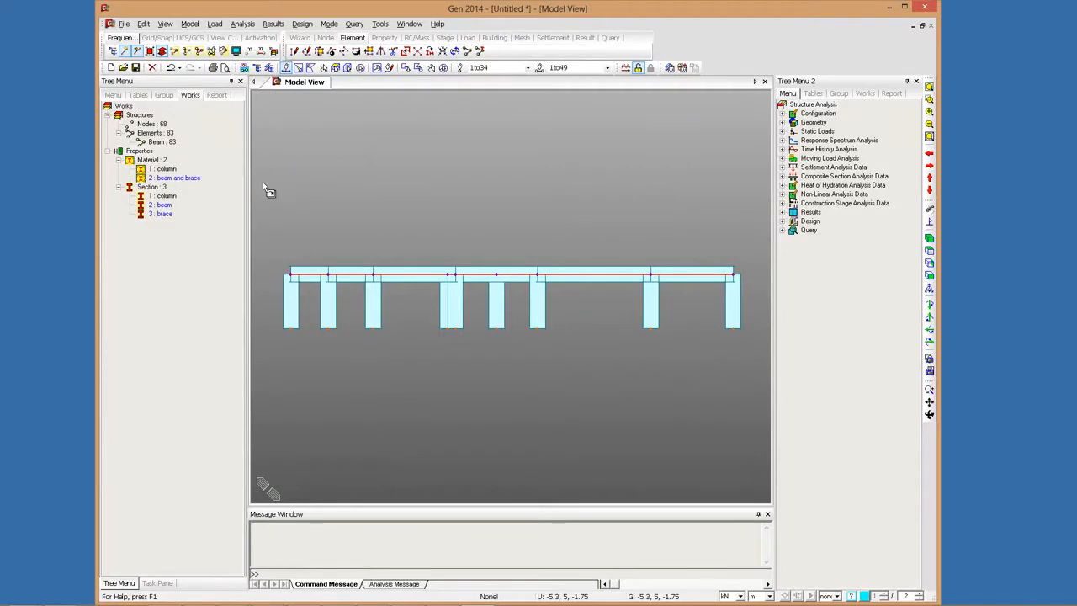
pyautogui.moveTo(262, 182); pyautogui.dragTo(343, 185)
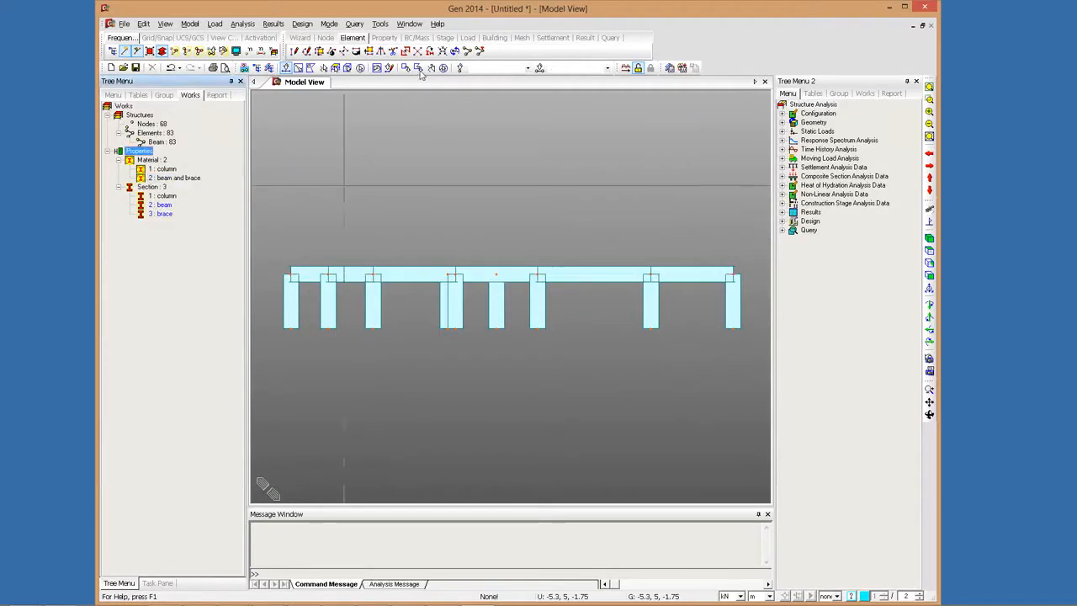
pyautogui.click(185, 178)
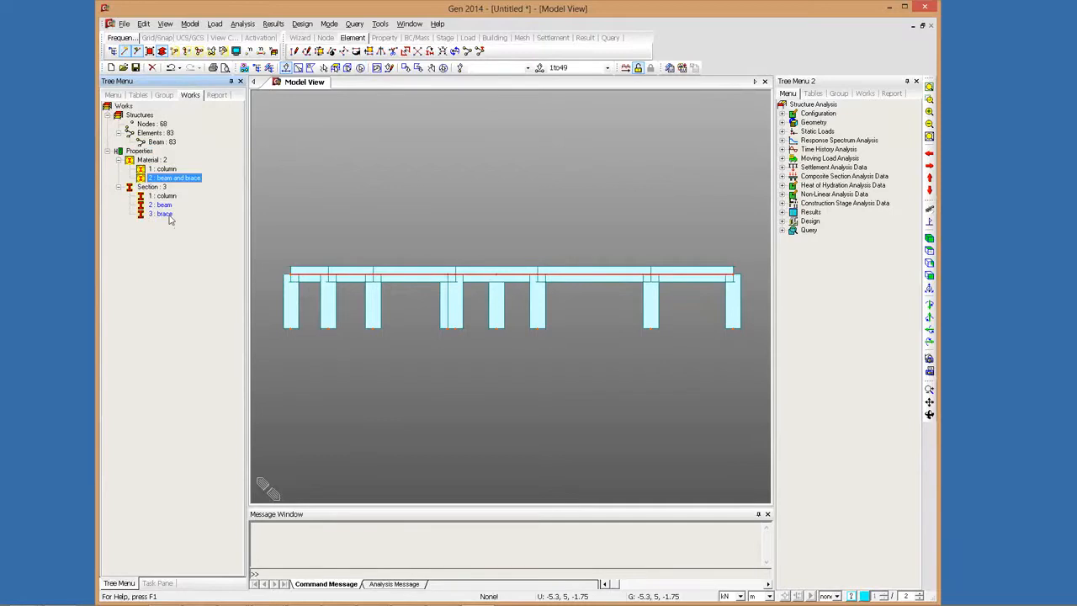
pyautogui.moveTo(160, 205); pyautogui.dragTo(293, 236)
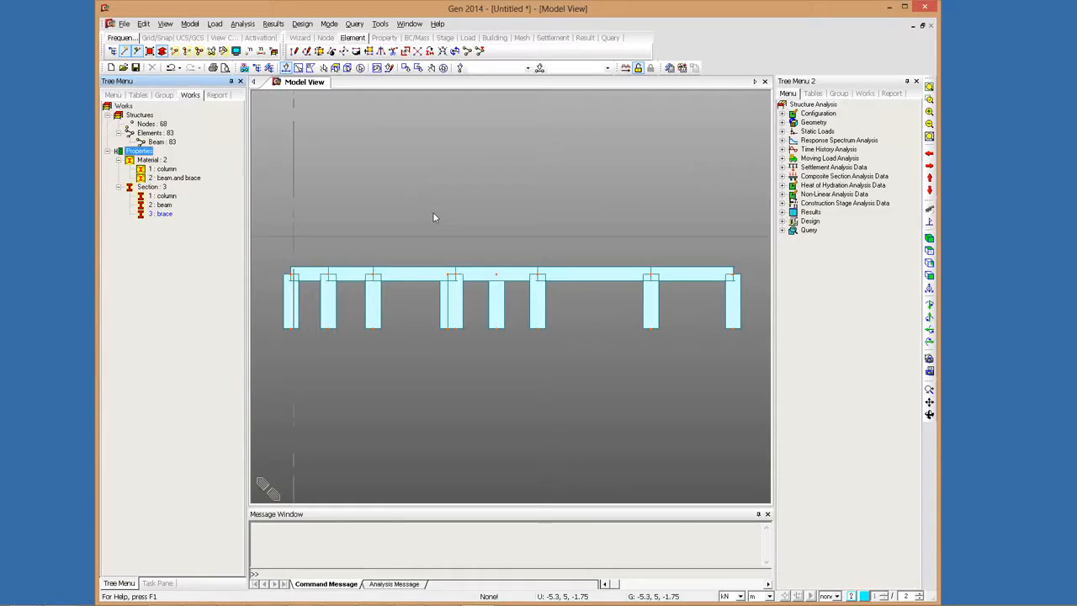
# Step: Select the uppermost column on the plan's left edge in top view and check its orientation in isometric view
pyautogui.moveTo(433, 218); pyautogui.dragTo(587, 145, button='middle')
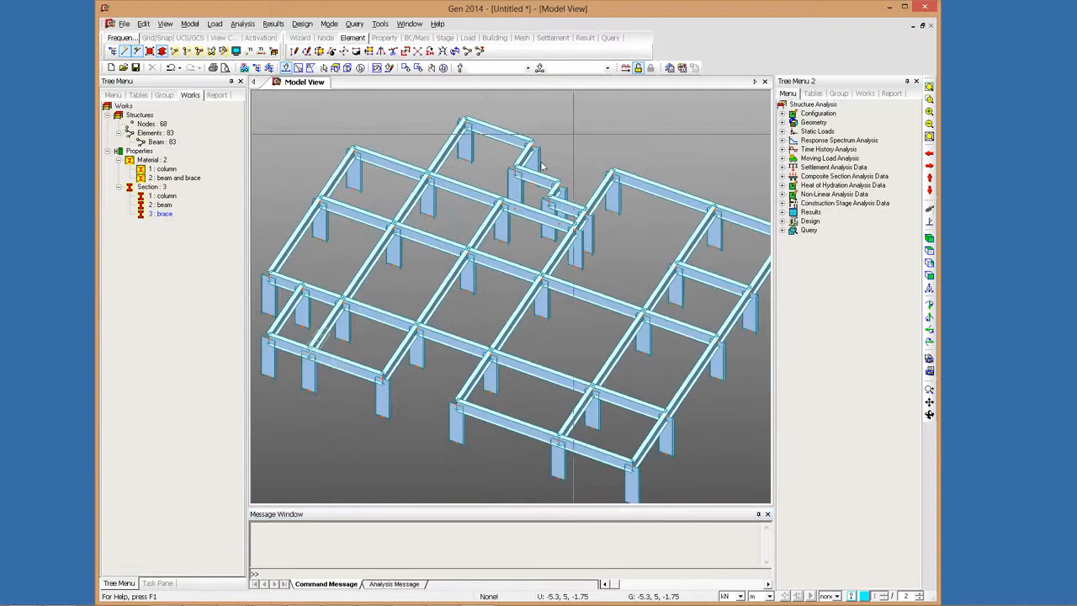
pyautogui.hotkey('ctrl', 'shift', 't')
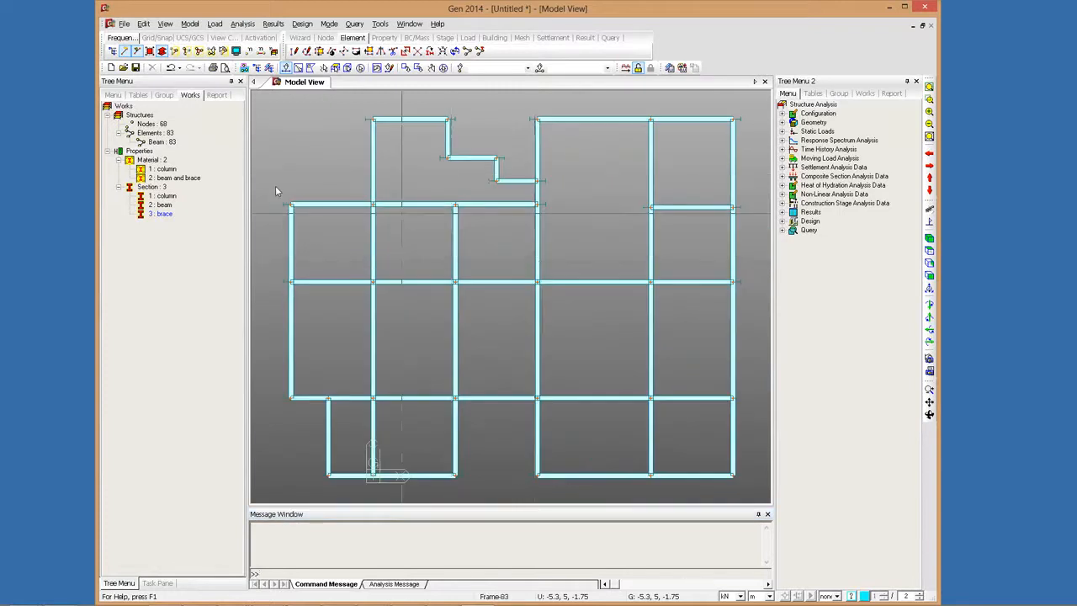
pyautogui.click(454, 244)
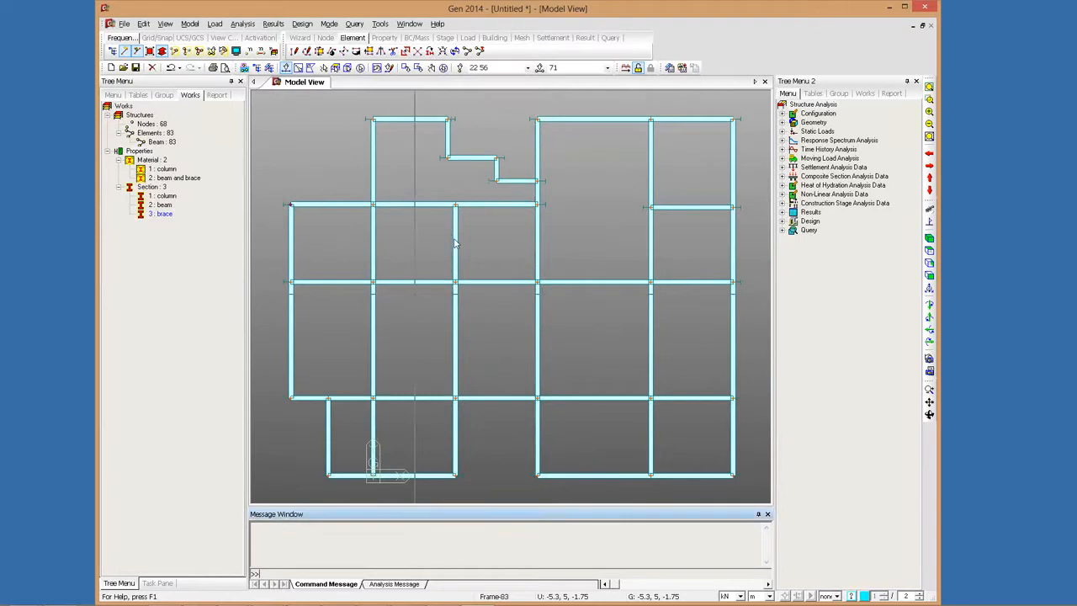
pyautogui.hotkey('ctrl', 'shift', 'i')
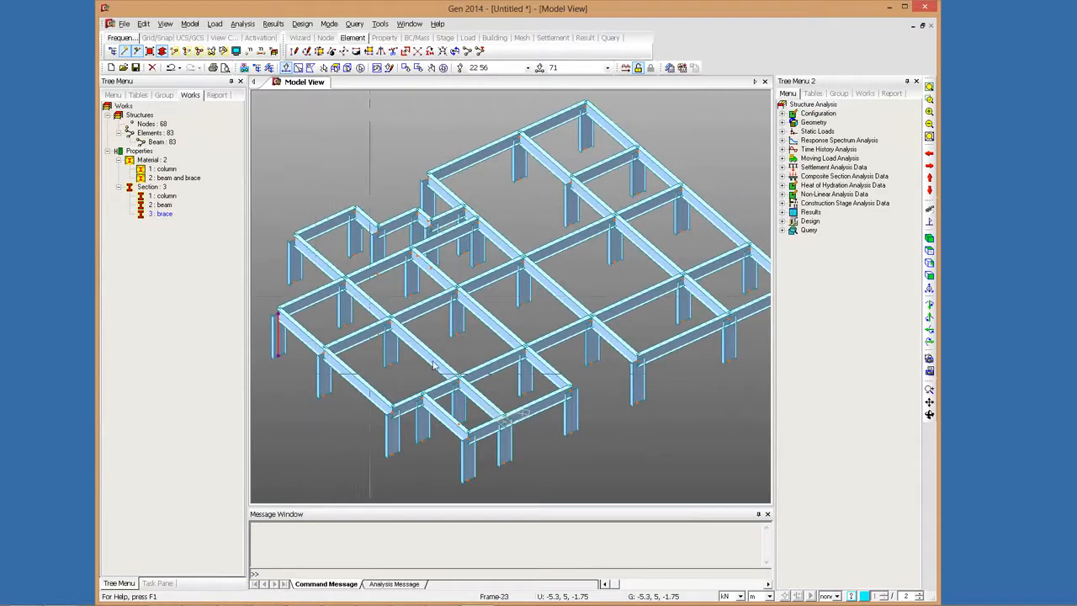
pyautogui.hotkey('ctrl', 'shift', 't')
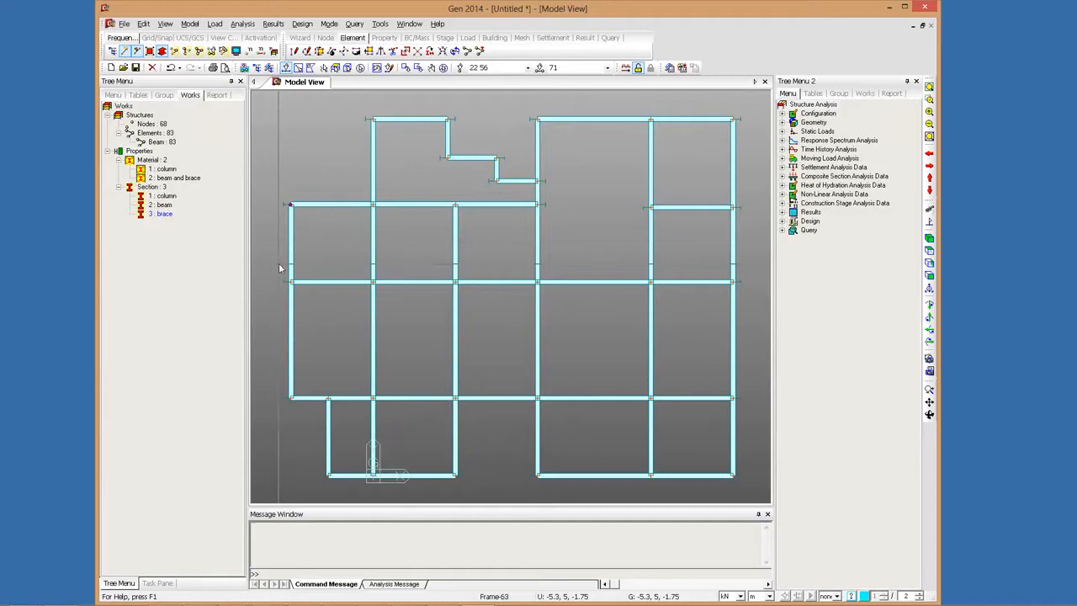
# Step: Add the remaining left-edge columns, all right-edge columns, and the outer columns along the plan's upper and lower edges to the selection
pyautogui.click(304, 322)
pyautogui.click(306, 414)
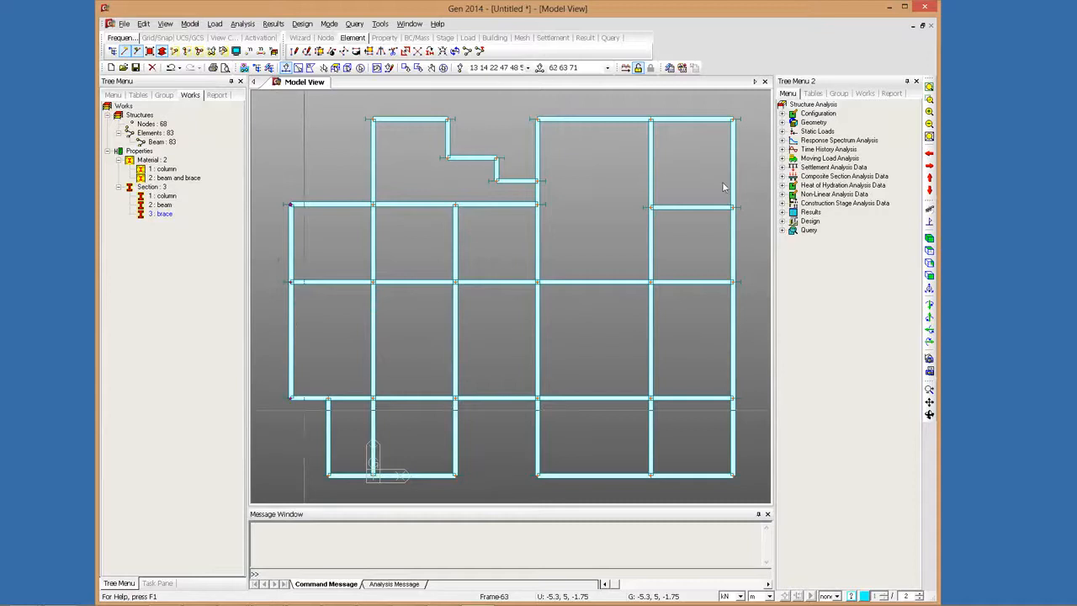
pyautogui.click(720, 269)
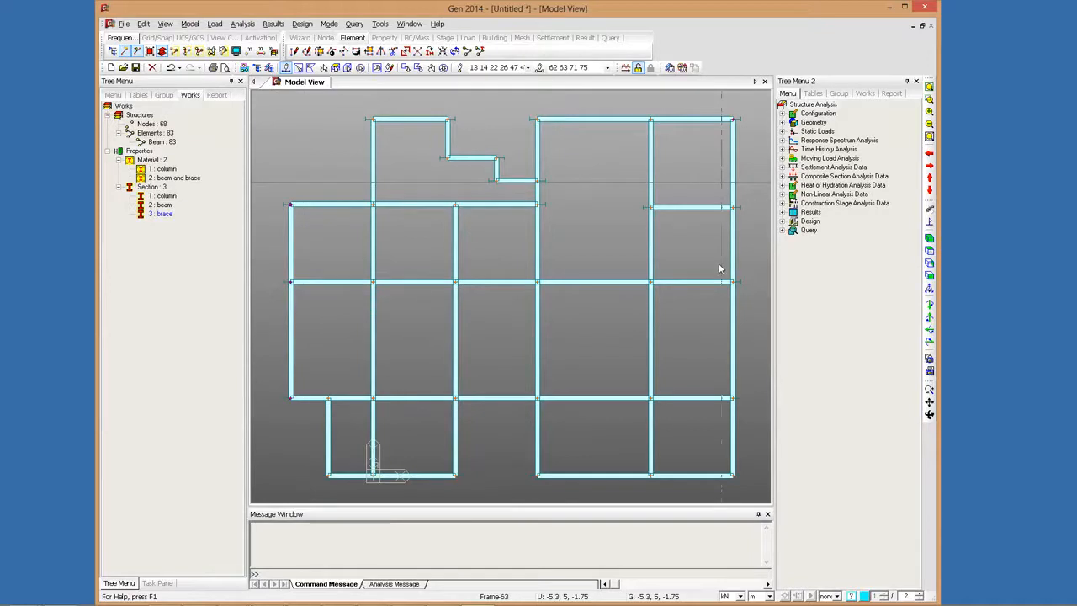
pyautogui.click(722, 474)
pyautogui.moveTo(721, 468); pyautogui.dragTo(742, 492)
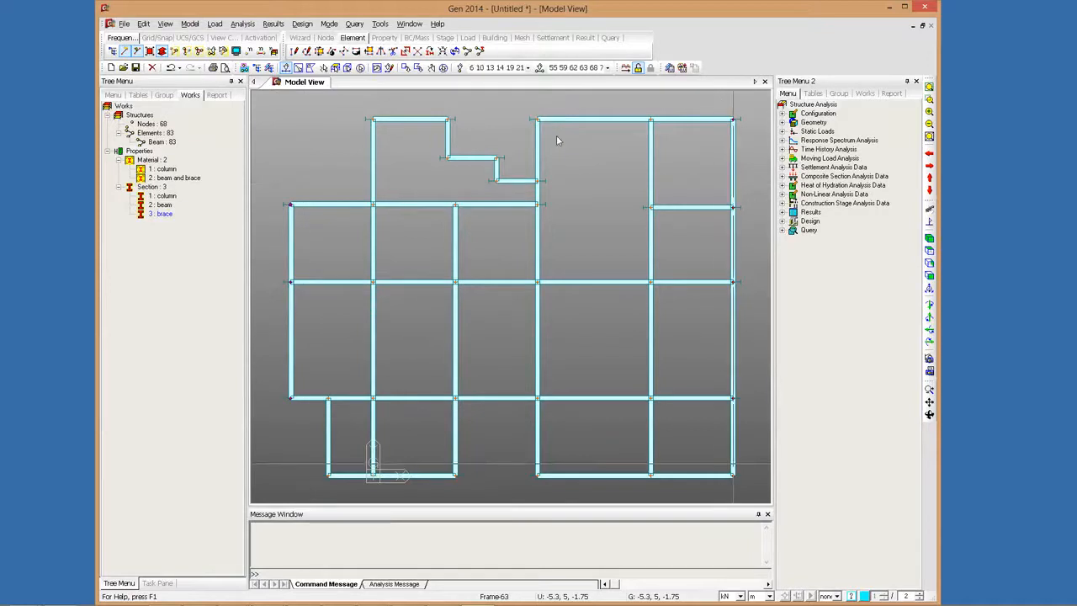
pyautogui.click(521, 200)
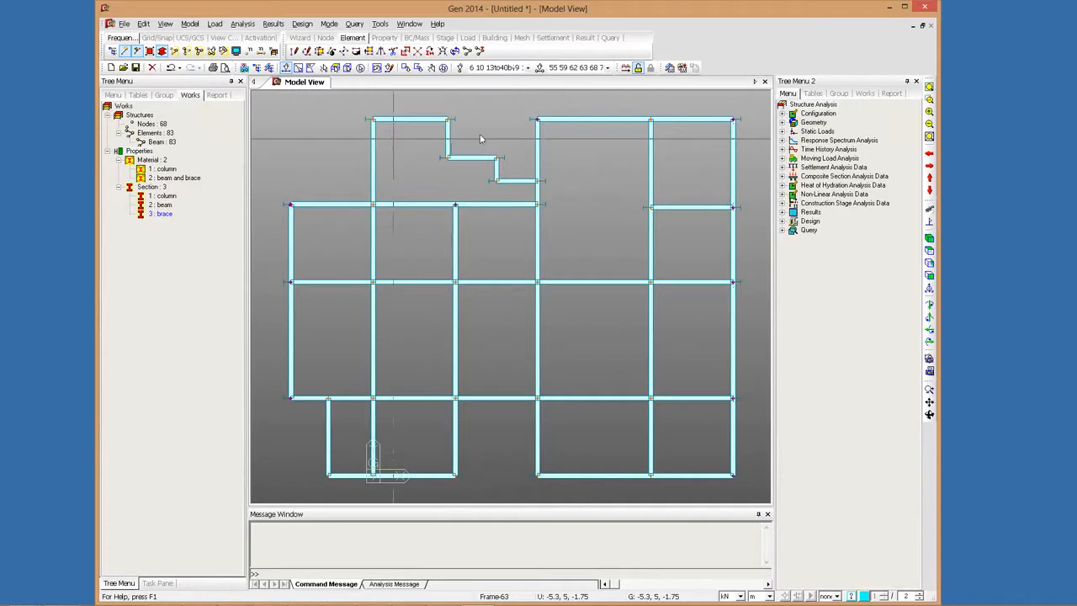
pyautogui.moveTo(479, 134); pyautogui.dragTo(441, 102)
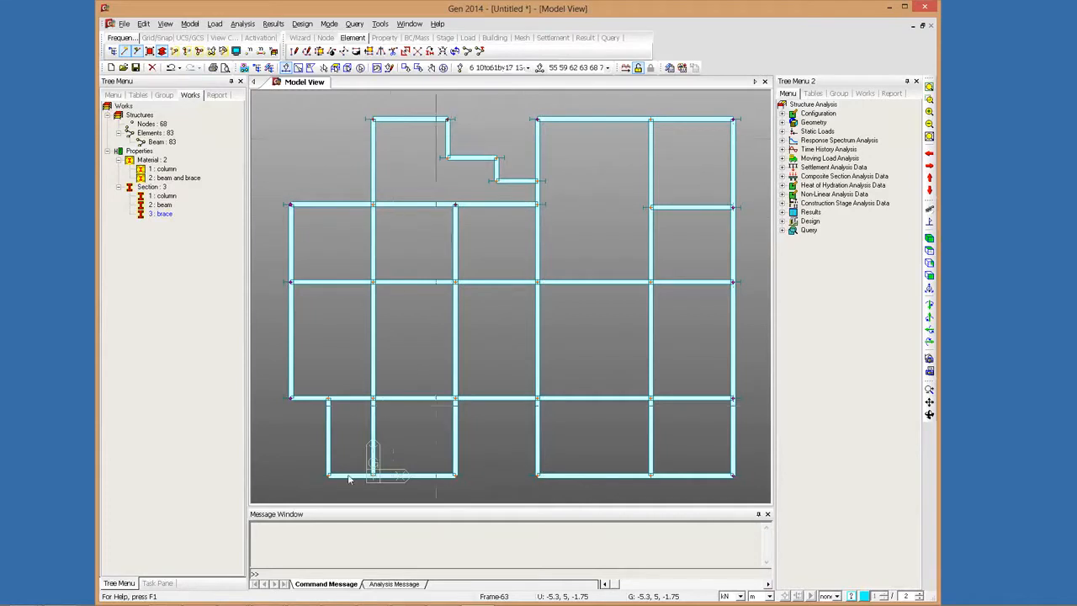
pyautogui.moveTo(349, 480); pyautogui.dragTo(319, 463)
pyautogui.moveTo(484, 490); pyautogui.dragTo(516, 457)
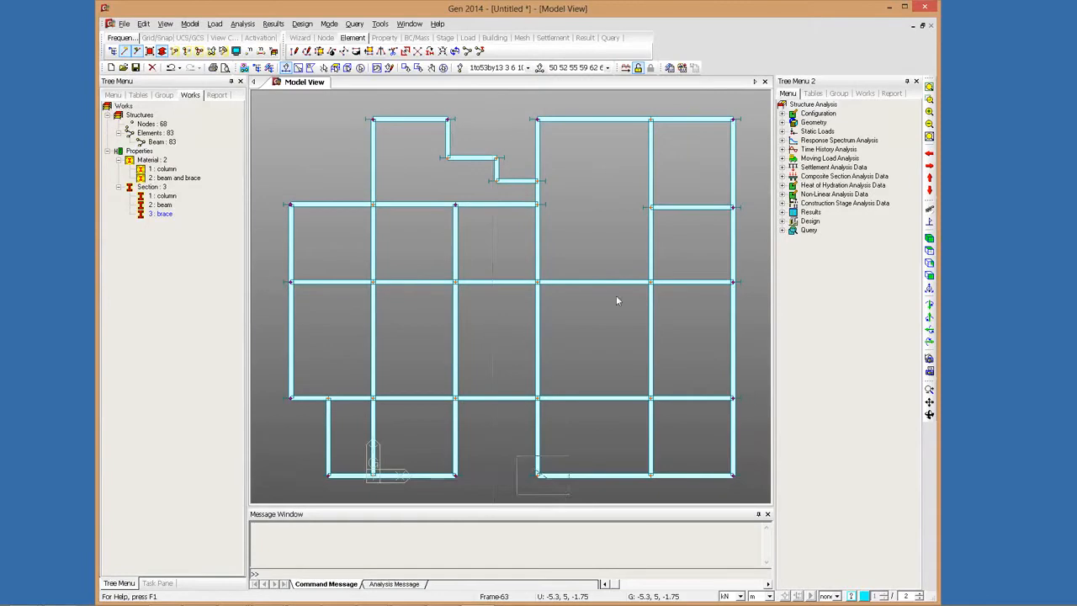
# Step: Change the element local axis of the selected columns by assigning a beta angle of 90 degrees
pyautogui.rightClick(474, 231)
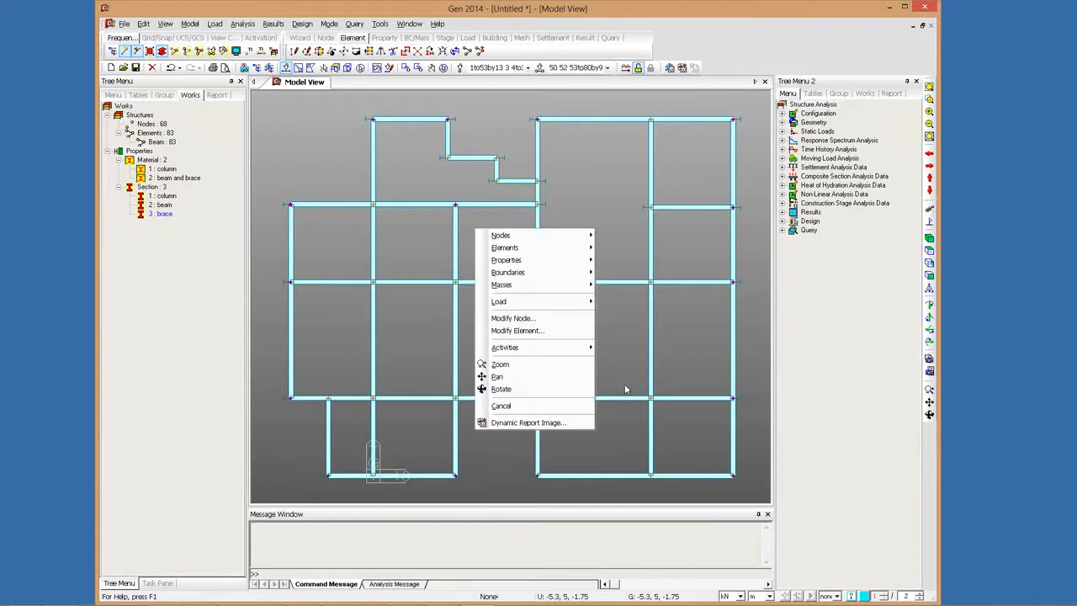
pyautogui.click(145, 237)
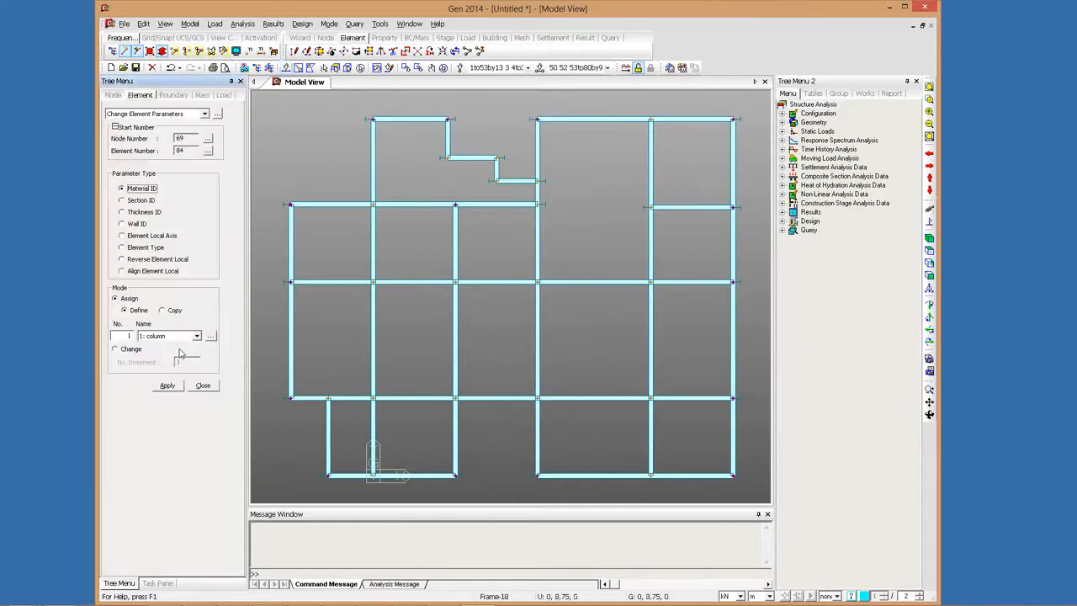
pyautogui.click(189, 333)
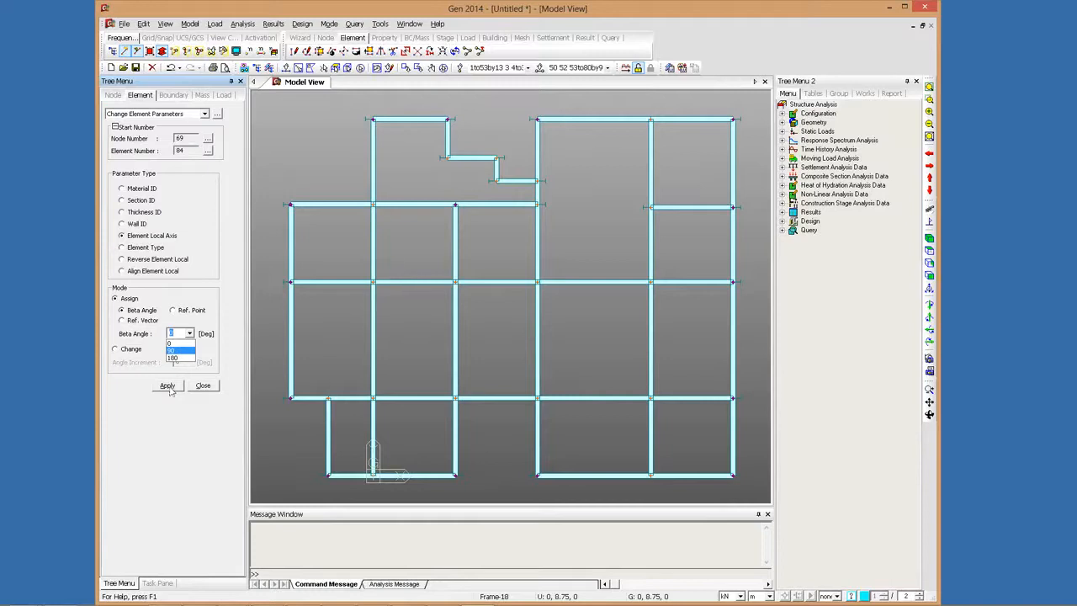
pyautogui.click(169, 387)
pyautogui.click(168, 387)
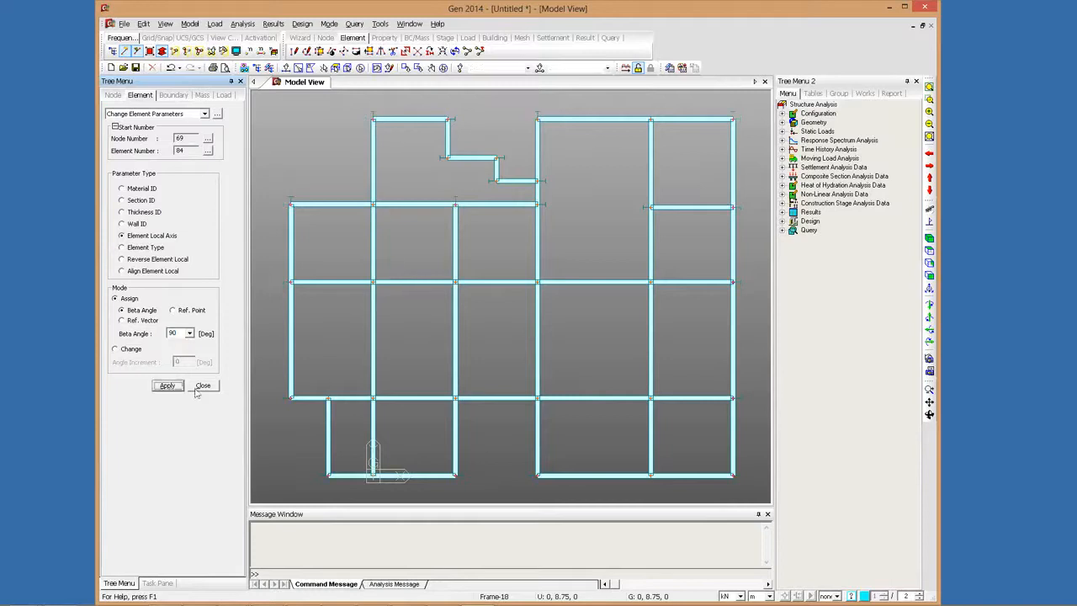
# Step: Set up creation of general beam elements with the "beam and brace" material and the "brace" section
pyautogui.click(200, 388)
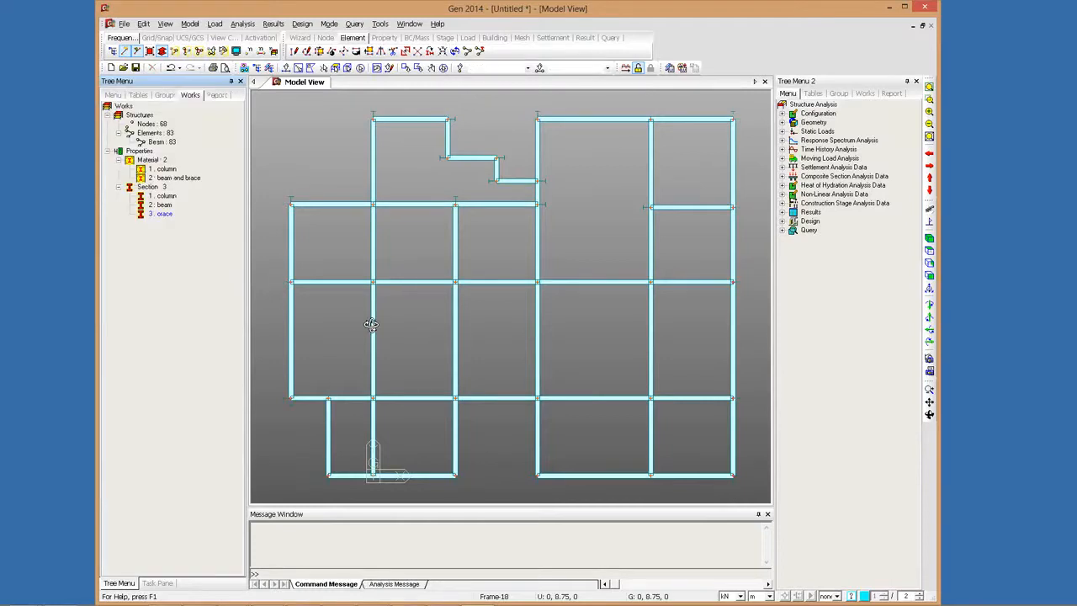
pyautogui.moveTo(371, 325)
pyautogui.keyDown('ctrl'); pyautogui.mouseDown(button='middle')
pyautogui.moveTo(381, 306)
pyautogui.moveTo(379, 321)
pyautogui.mouseUp(button='middle'); pyautogui.keyUp('ctrl')
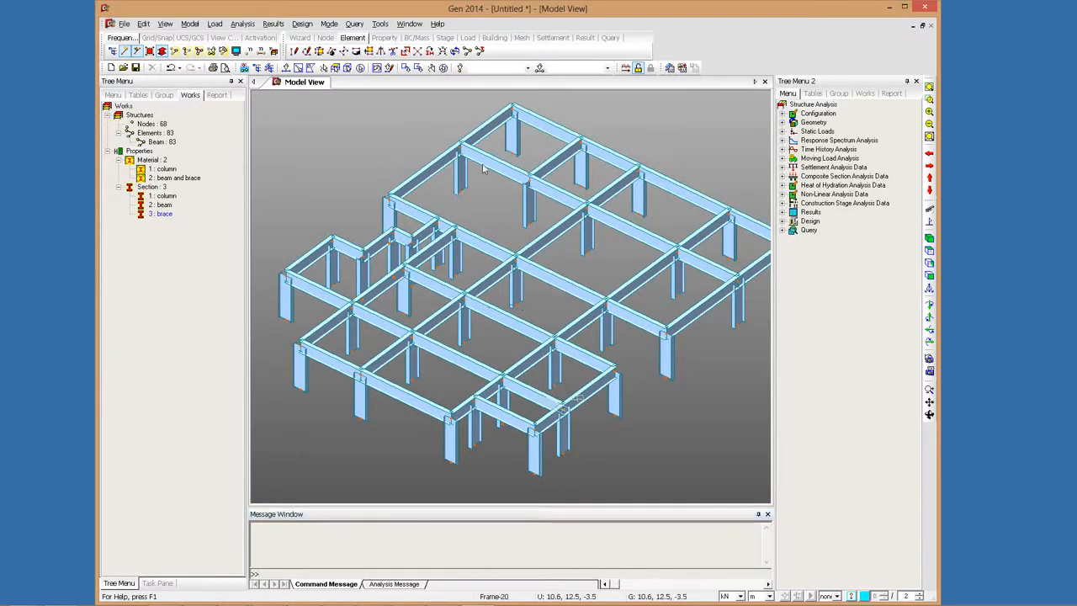
pyautogui.scroll(2, 655, 192)
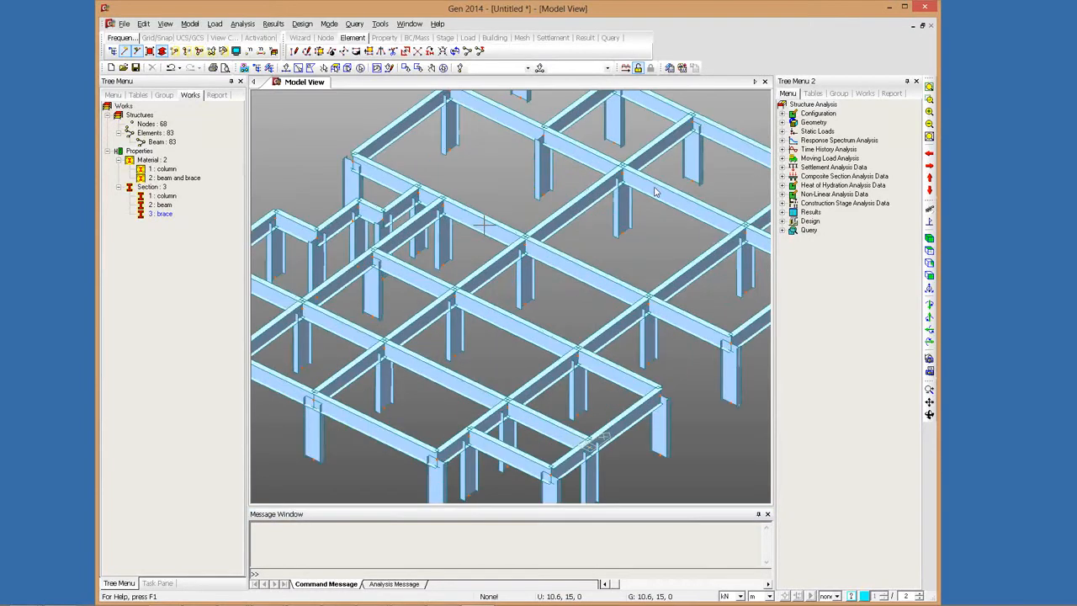
pyautogui.rightClick(485, 168)
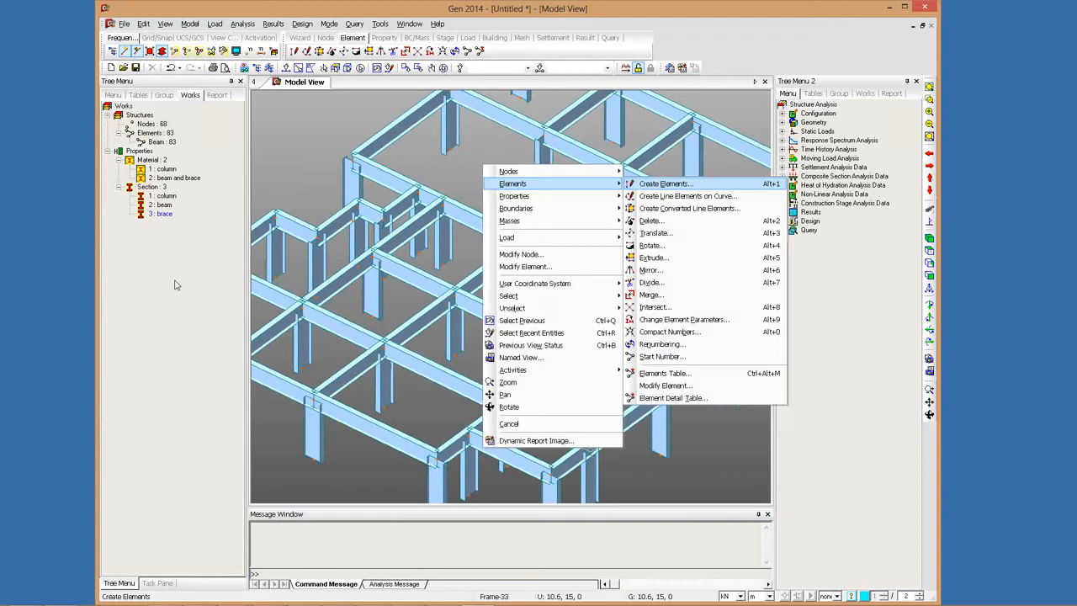
pyautogui.scroll(-1, 167, 367)
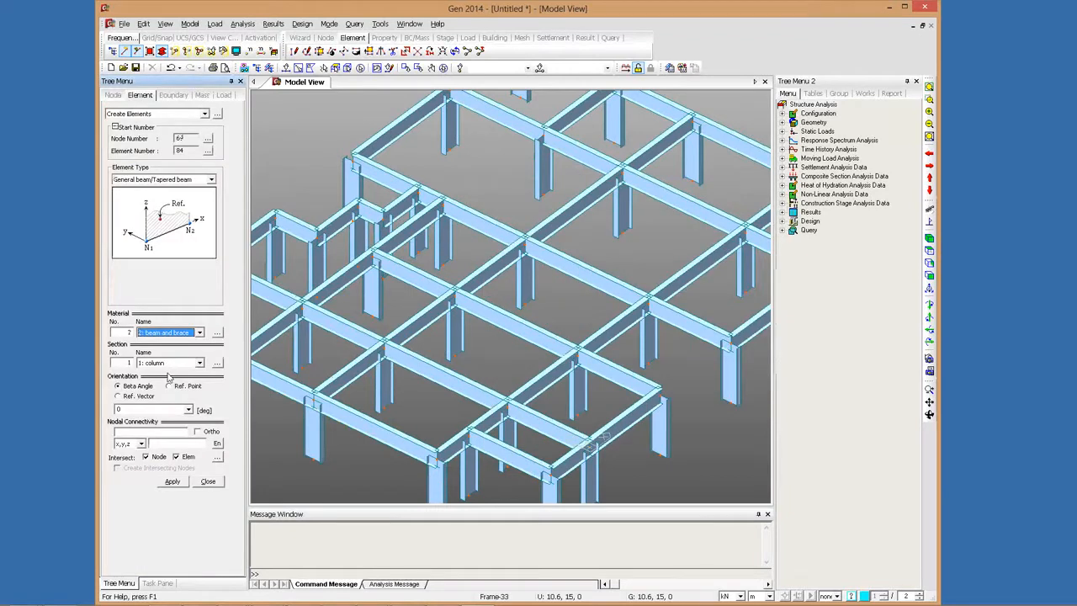
pyautogui.click(167, 363)
pyautogui.click(160, 387)
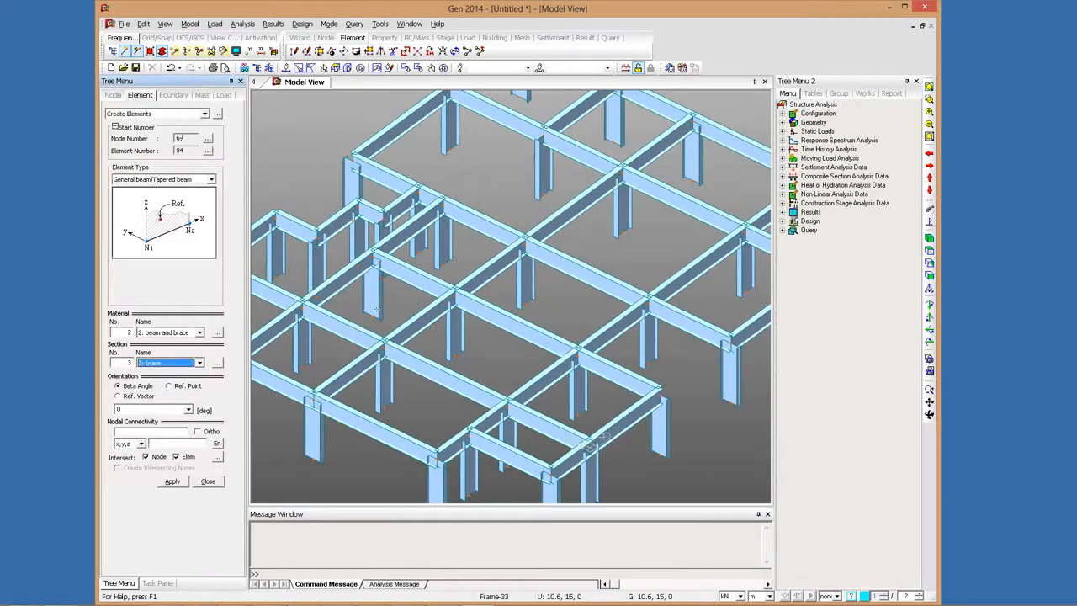
# Step: Create a chevron brace pair on the y = 17.5 line between x = 5.3 and 10.6, from both column bases to the beam midpoint
pyautogui.click(458, 311)
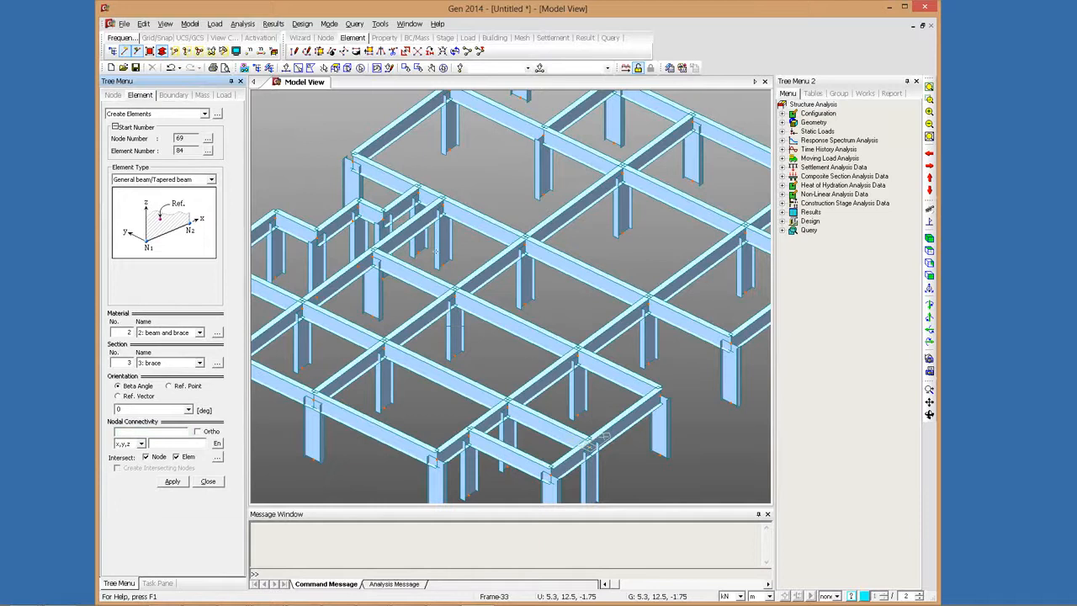
pyautogui.keyDown('ctrl'); pyautogui.moveTo(436, 251); pyautogui.dragTo(461, 194, button='middle'); pyautogui.keyUp('ctrl')
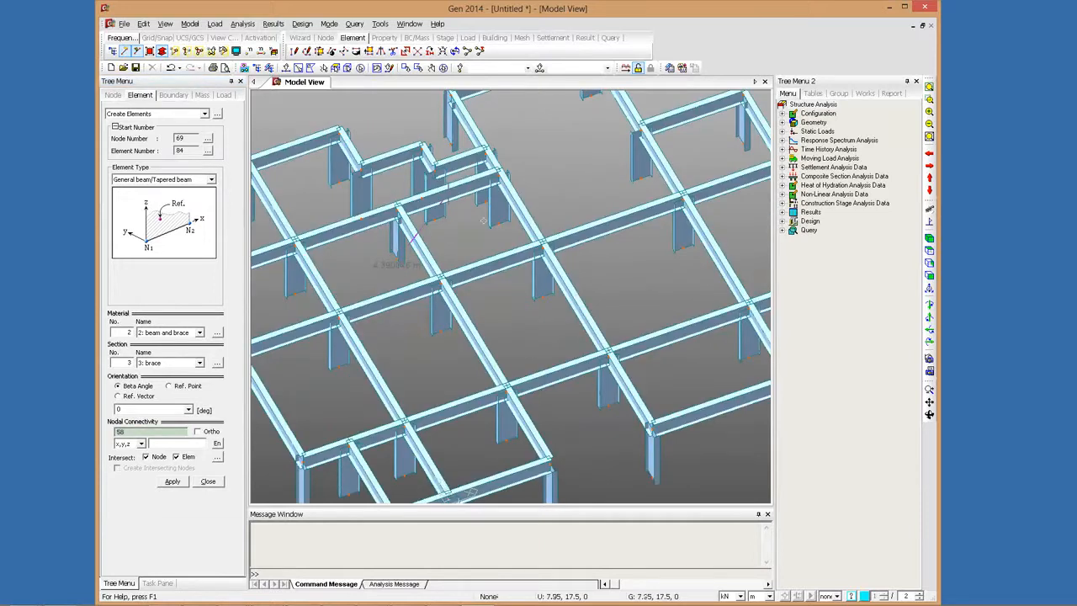
pyautogui.click(444, 190)
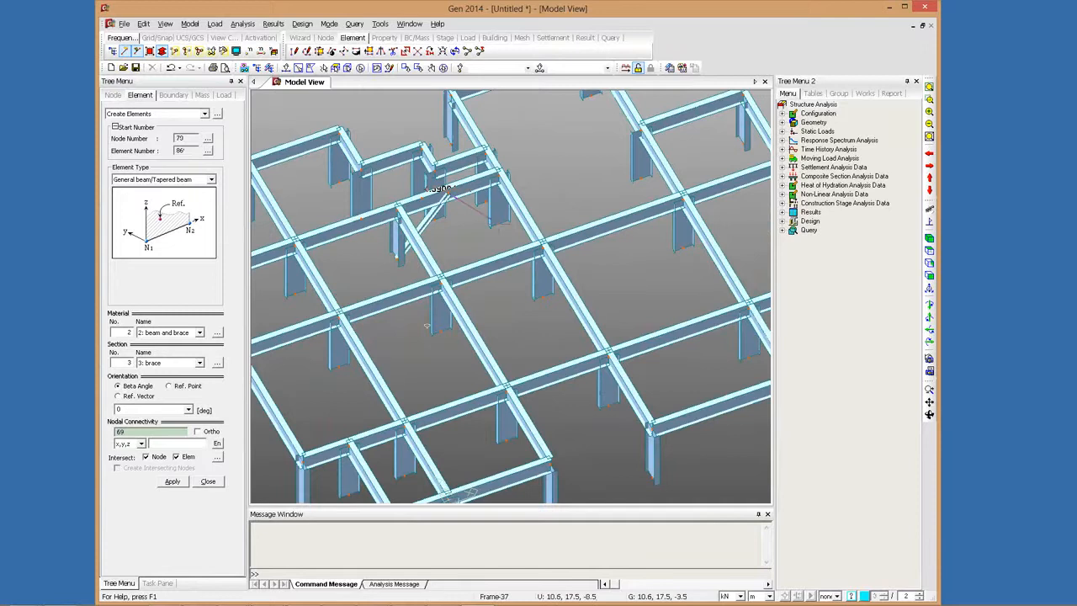
pyautogui.keyDown('ctrl'); pyautogui.moveTo(426, 326); pyautogui.dragTo(415, 314, button='middle'); pyautogui.keyUp('ctrl')
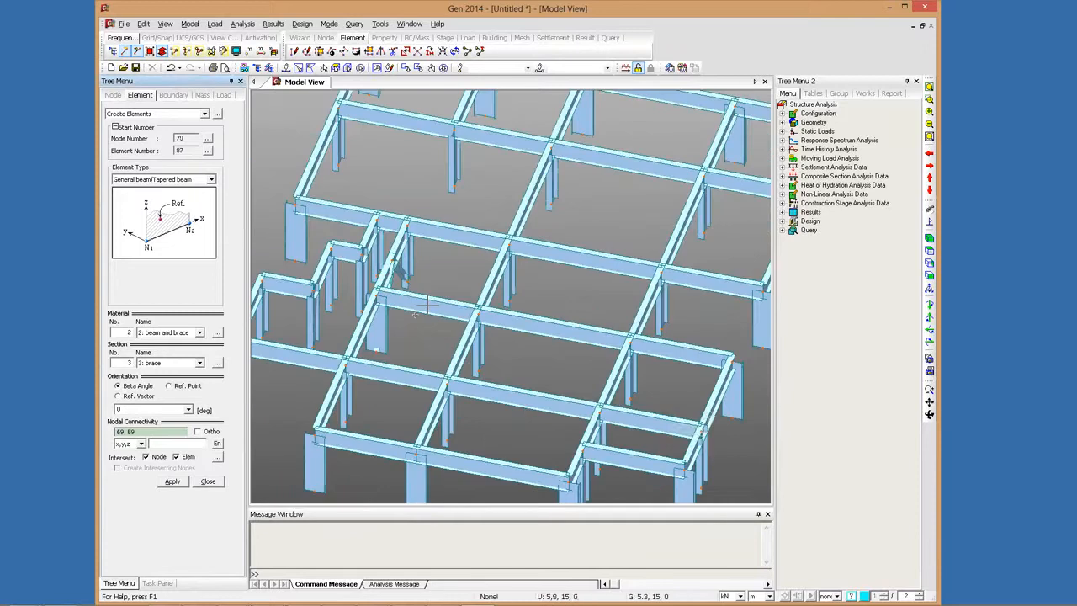
# Step: Create chevron brace pairs in the same bay on lines x = 5.3 and x = 10.6, joining column bases to beam midpoints
pyautogui.click(377, 350)
pyautogui.click(463, 348)
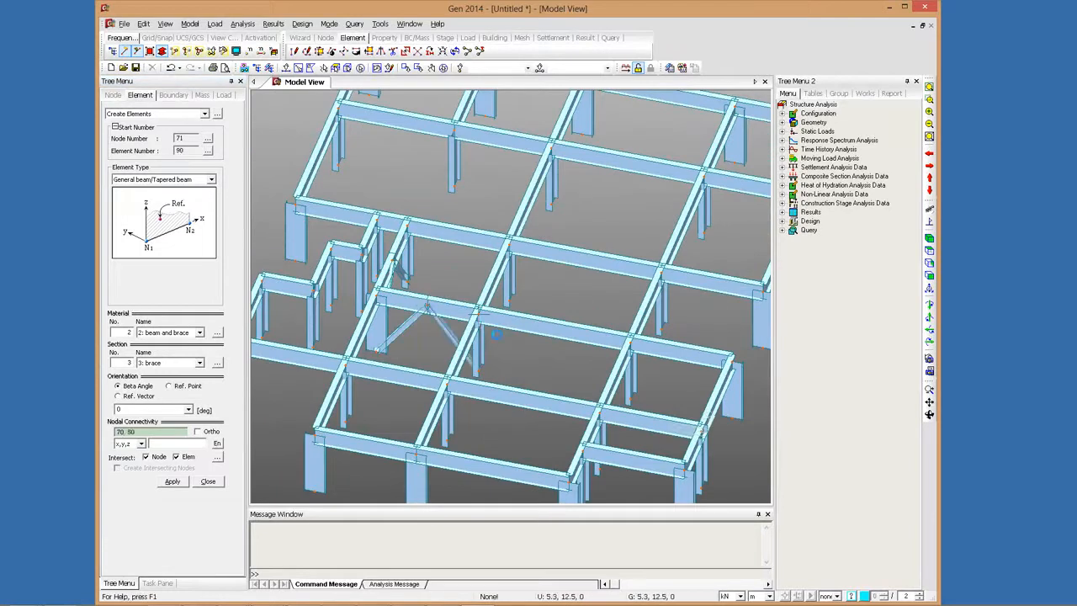
pyautogui.keyDown('ctrl'); pyautogui.moveTo(497, 334); pyautogui.dragTo(440, 244, button='middle'); pyautogui.keyUp('ctrl')
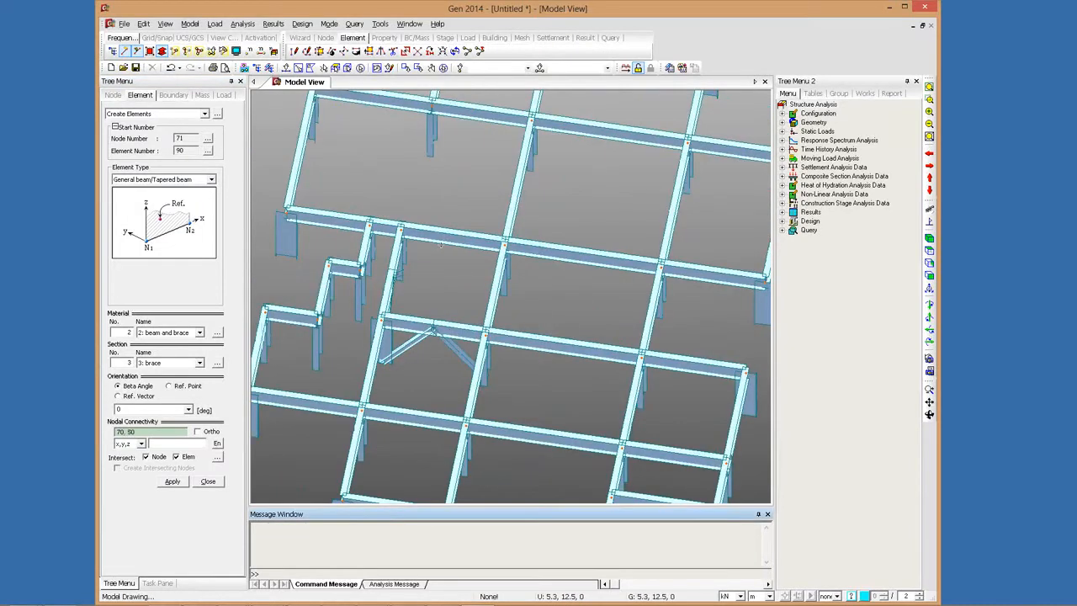
pyautogui.click(390, 277)
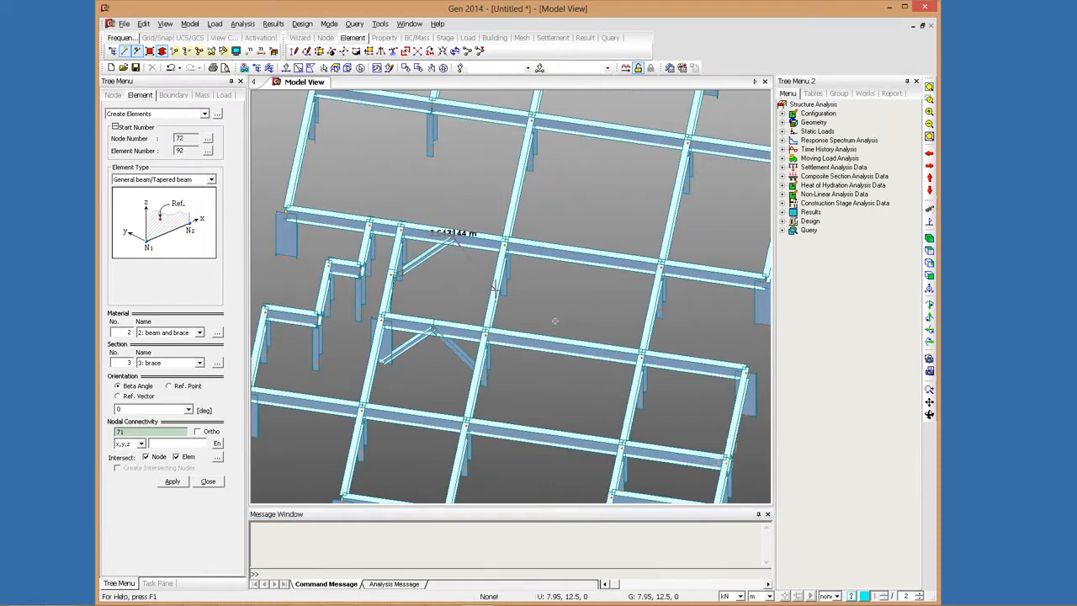
pyautogui.click(495, 287)
# Step: Create a chevron brace pair on the x = 17.9 line between y = 12.5 and 5, and finish element creation
pyautogui.keyDown('ctrl'); pyautogui.moveTo(496, 287); pyautogui.dragTo(542, 200, button='middle'); pyautogui.keyUp('ctrl')
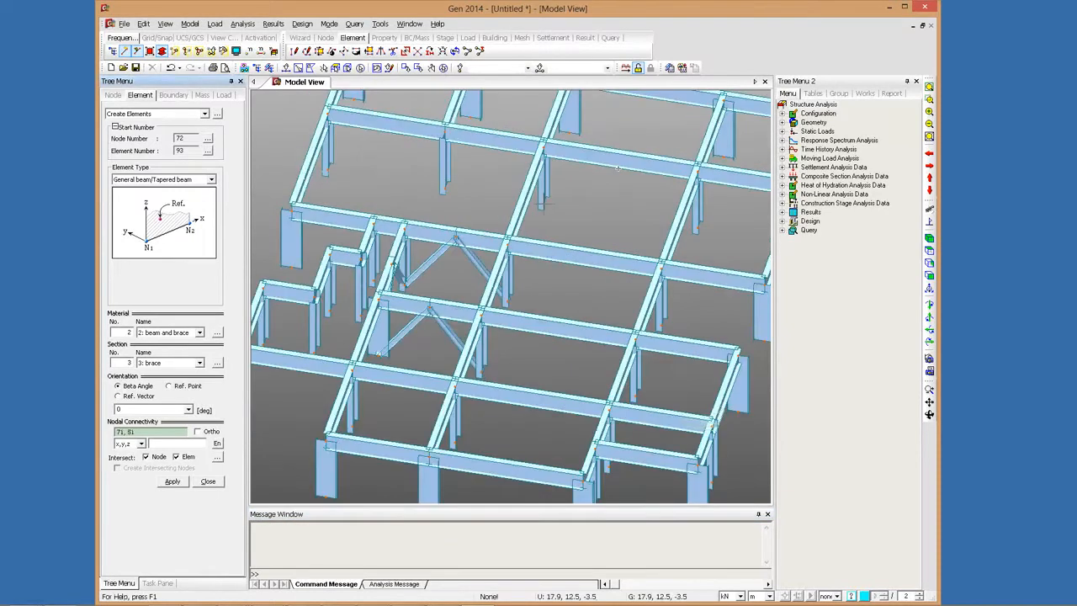
pyautogui.click(543, 202)
pyautogui.click(619, 158)
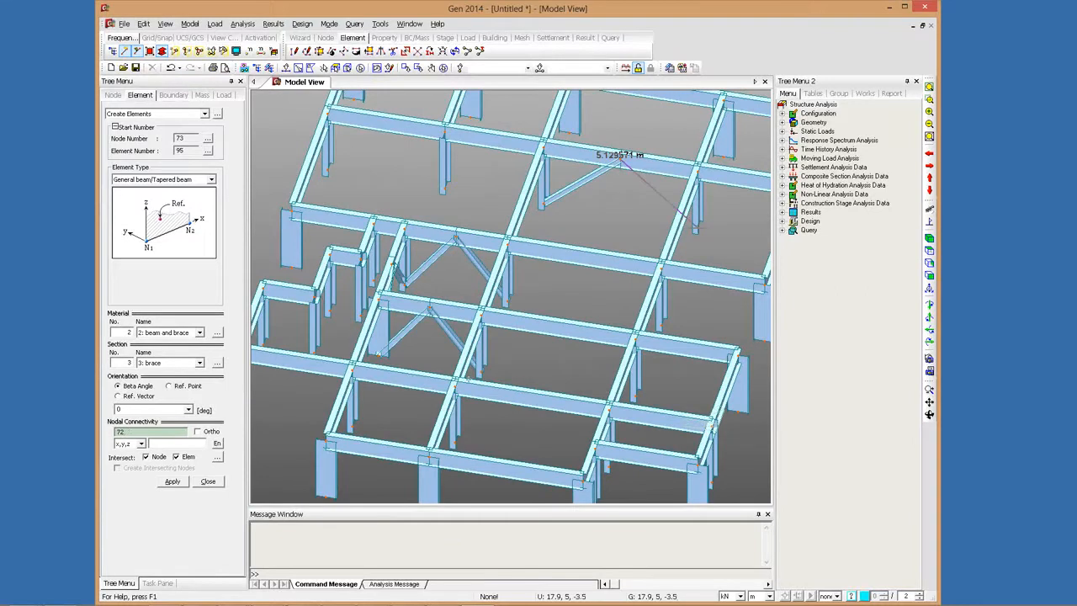
pyautogui.click(691, 225)
pyautogui.keyDown('ctrl'); pyautogui.moveTo(692, 225); pyautogui.dragTo(482, 315, button='middle'); pyautogui.keyUp('ctrl')
pyautogui.press('Escape')
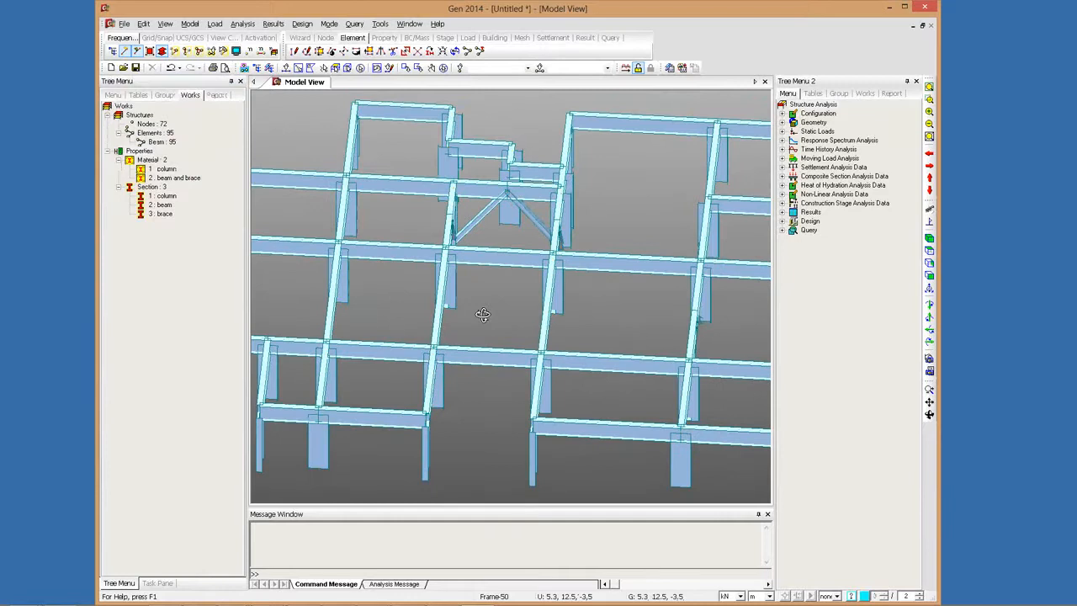
# Step: Switch to front view and define a static load case SW of type Dead Load (D)
pyautogui.scroll(-5, 482, 315)
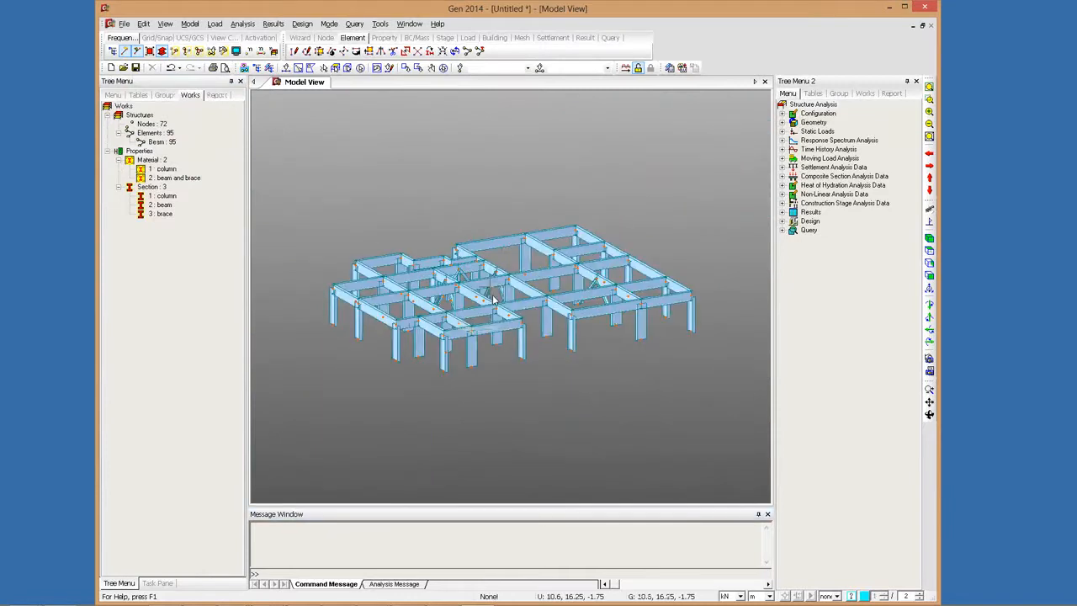
pyautogui.hotkey('ctrl', 'shift', 'f')
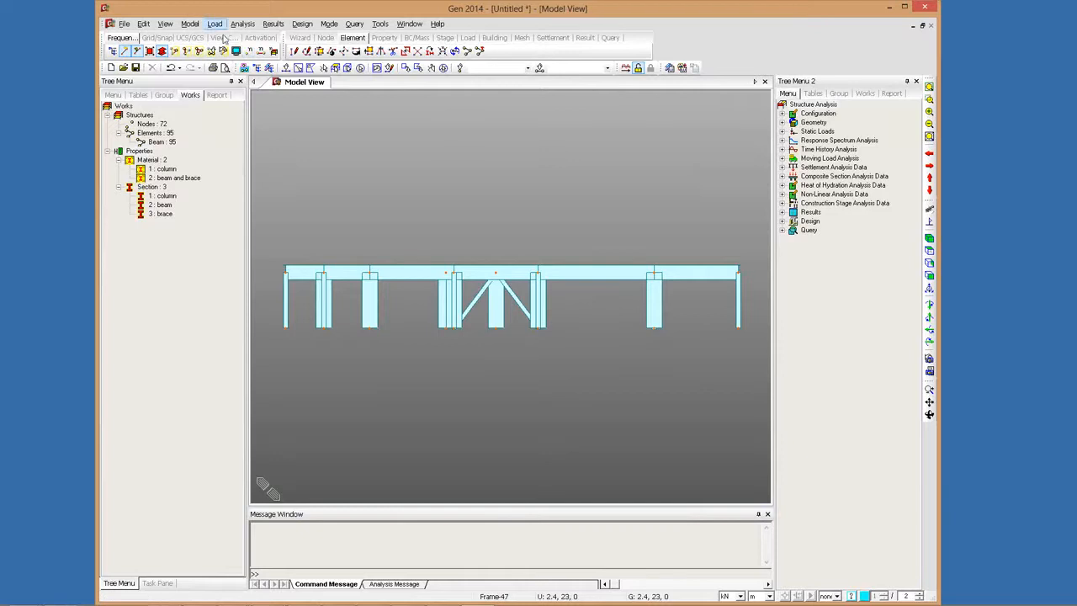
pyautogui.click(216, 23)
pyautogui.click(244, 37)
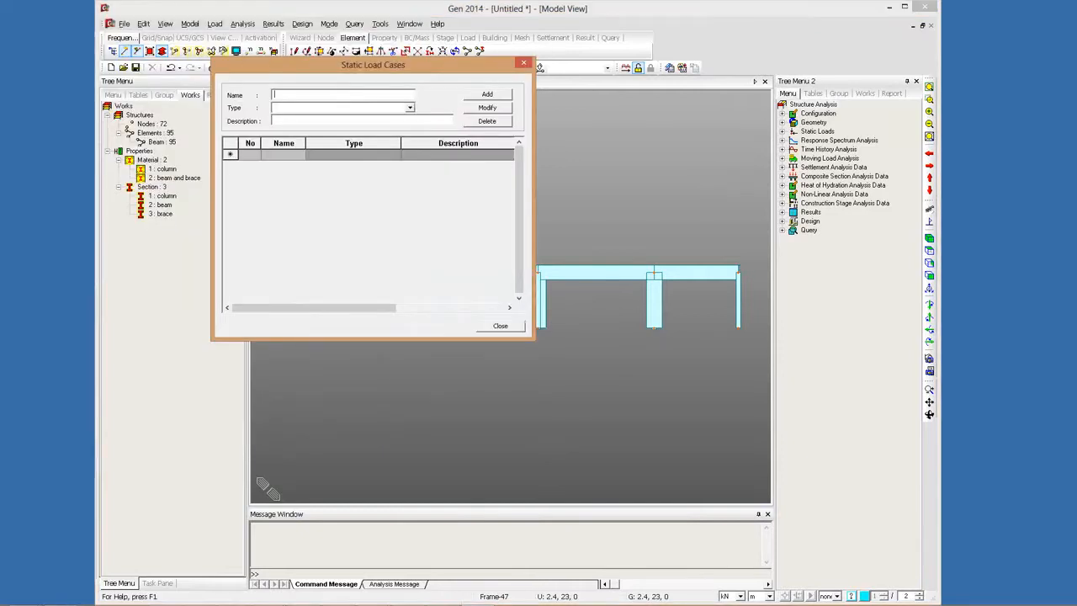
pyautogui.write('SW')
pyautogui.click(324, 110)
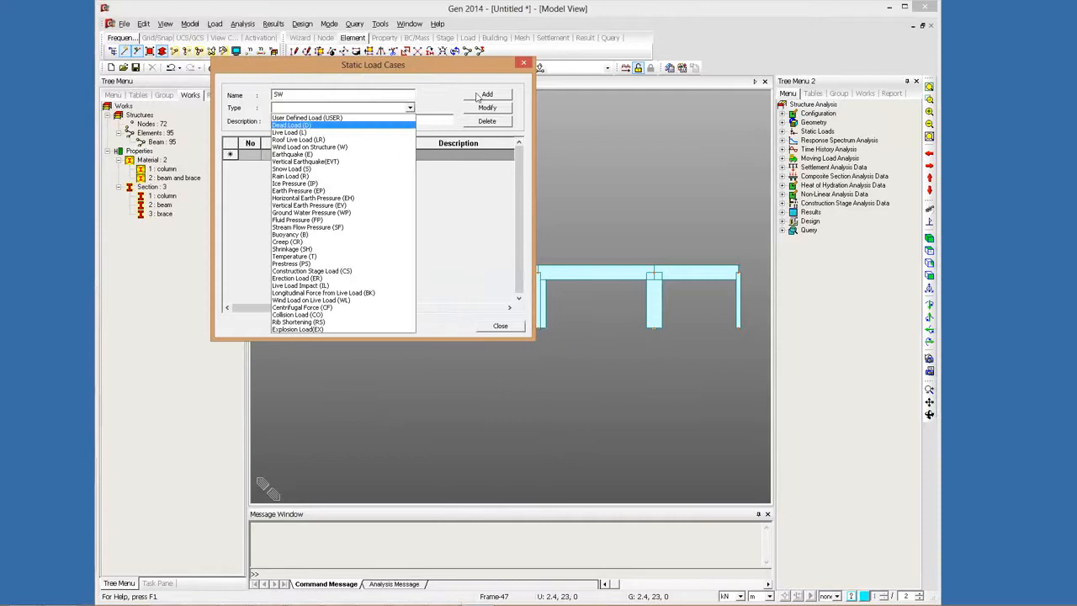
pyautogui.click(340, 115)
pyautogui.press('Return')
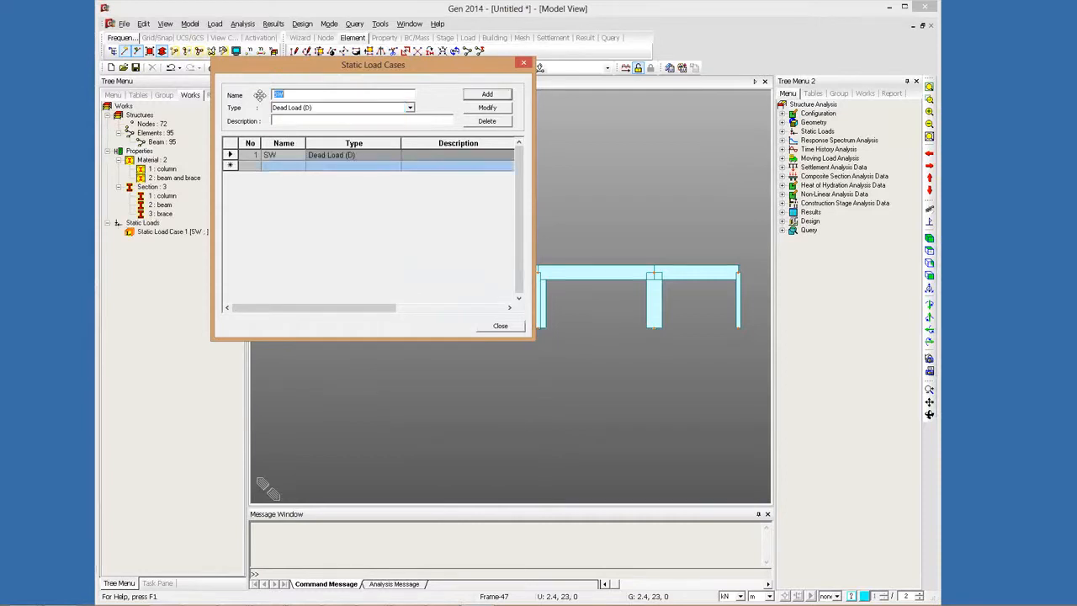
# Step: Add a static load case LL of type Live Load (L)
pyautogui.write('LL')
pyautogui.click(312, 108)
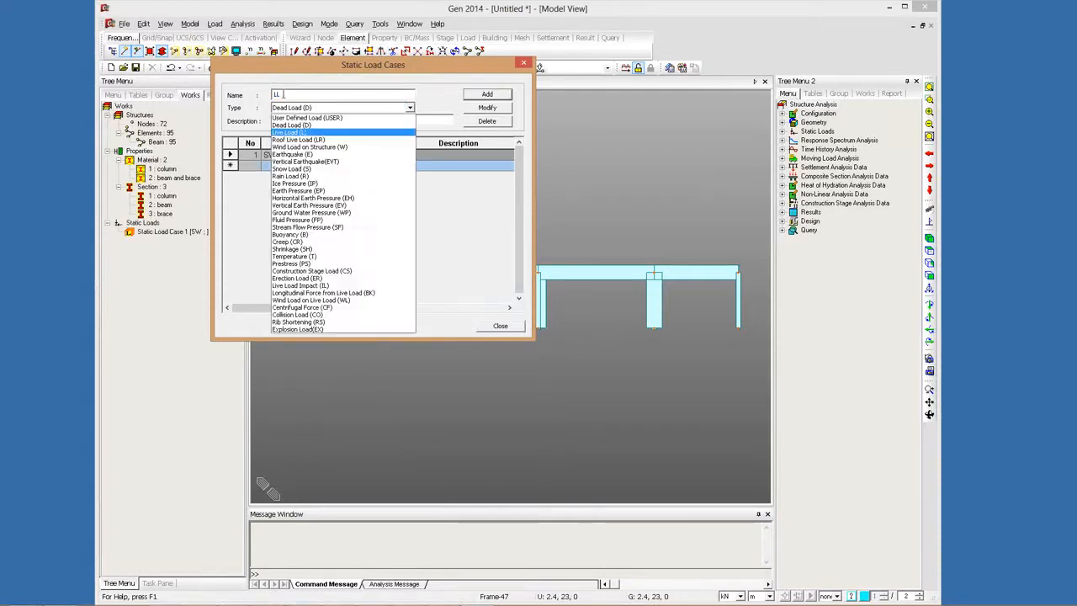
pyautogui.click(298, 131)
pyautogui.press('Return')
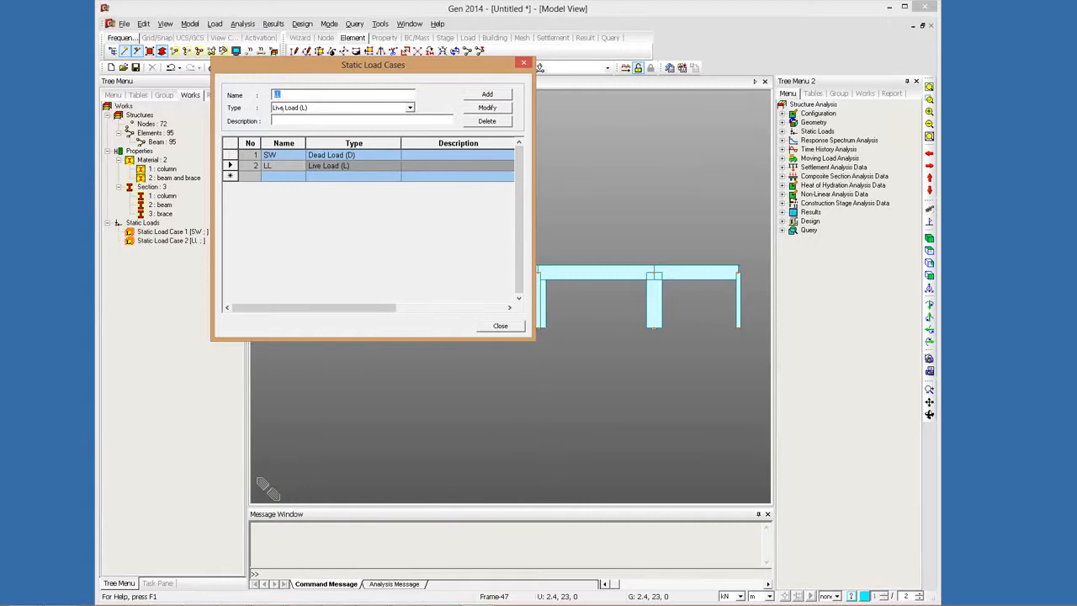
# Step: Add static load cases Wx and Wy, both of type Wind Load on Structure (W)
pyautogui.write('WL')
pyautogui.click(336, 108)
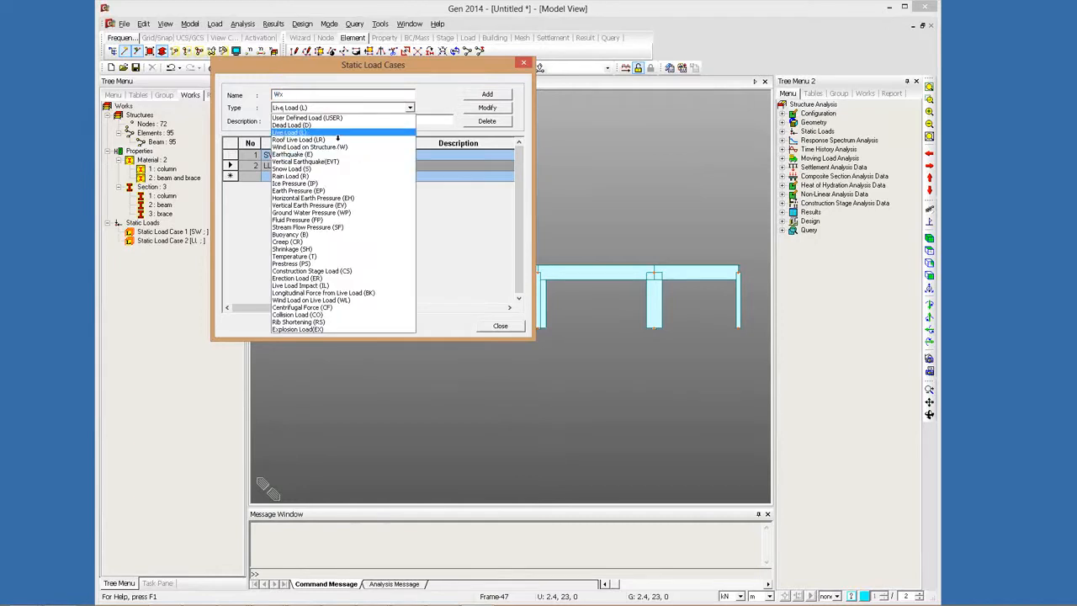
pyautogui.click(309, 147)
pyautogui.click(487, 93)
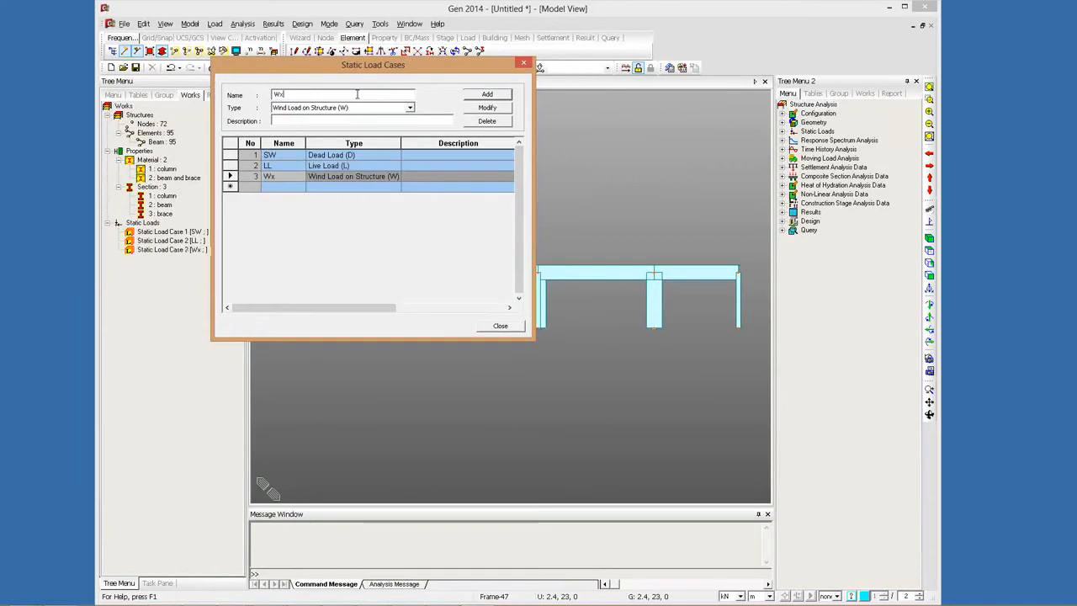
pyautogui.click(364, 94)
pyautogui.press('BackSpace')
pyautogui.write('y')
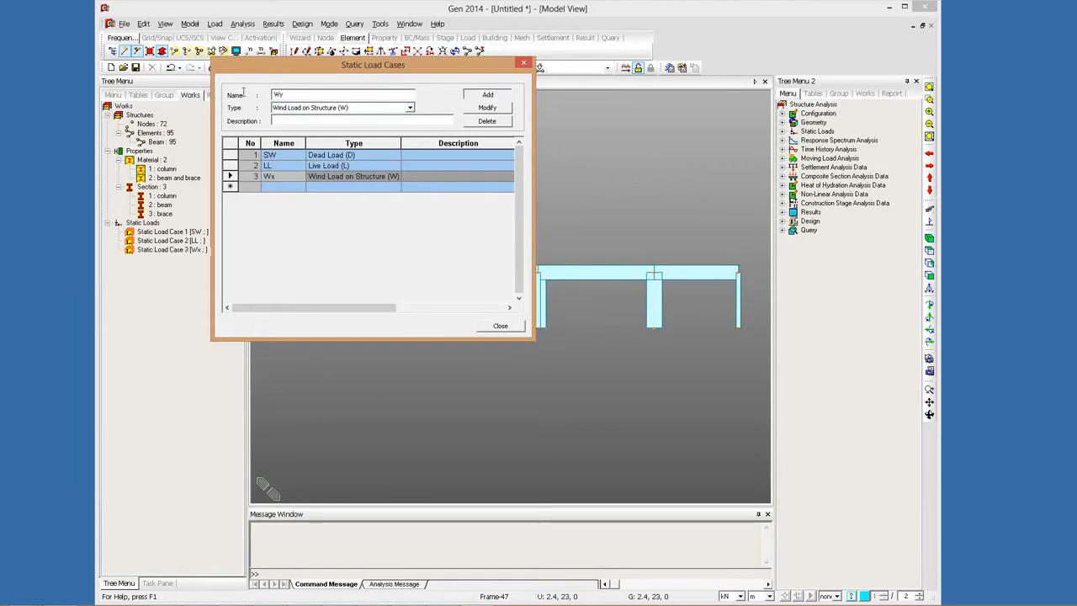
pyautogui.press('Return')
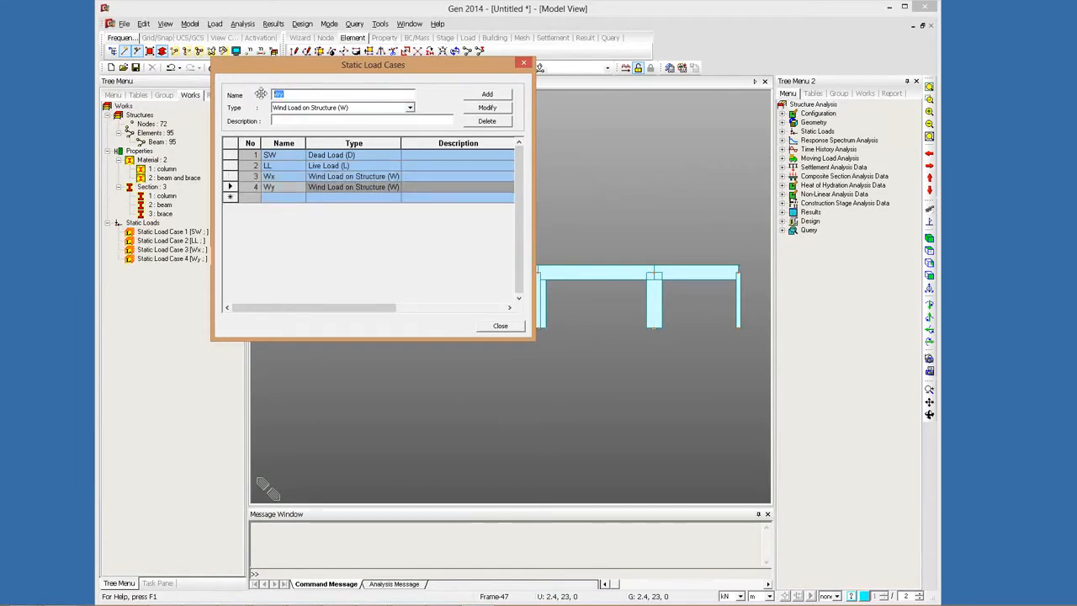
# Step: Add static load cases EQx and EQy, both of type Earthquake (E), and finish the load case definition
pyautogui.write('EQx')
pyautogui.click(328, 108)
pyautogui.click(327, 153)
pyautogui.press('Return')
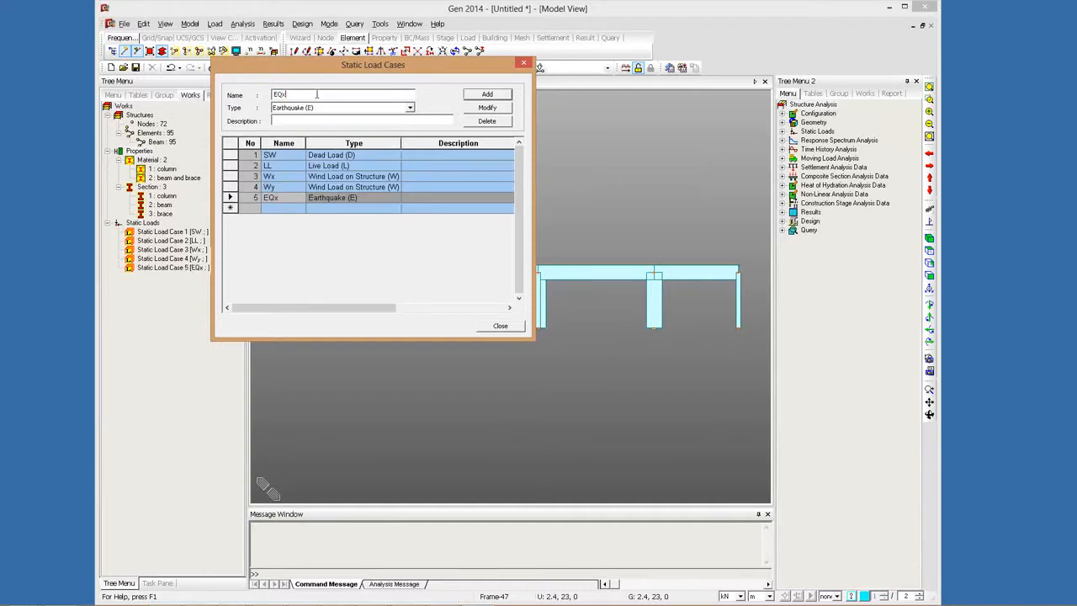
pyautogui.write('y')
pyautogui.click(485, 93)
pyautogui.press('Escape')
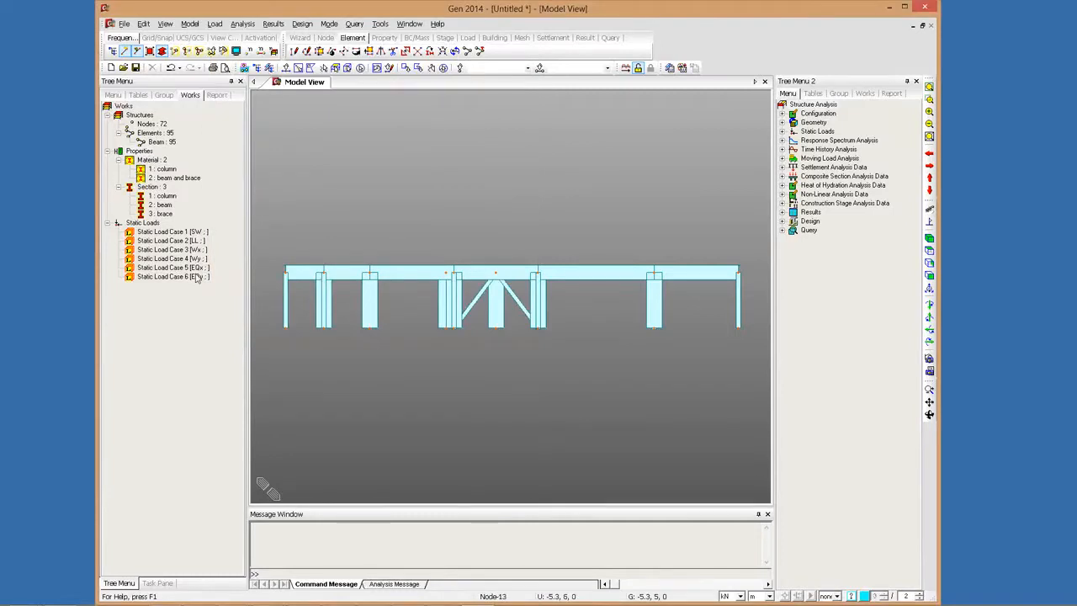
# Step: Add self weight to load case SW with a Z factor of -1
pyautogui.click(169, 258)
pyautogui.click(214, 23)
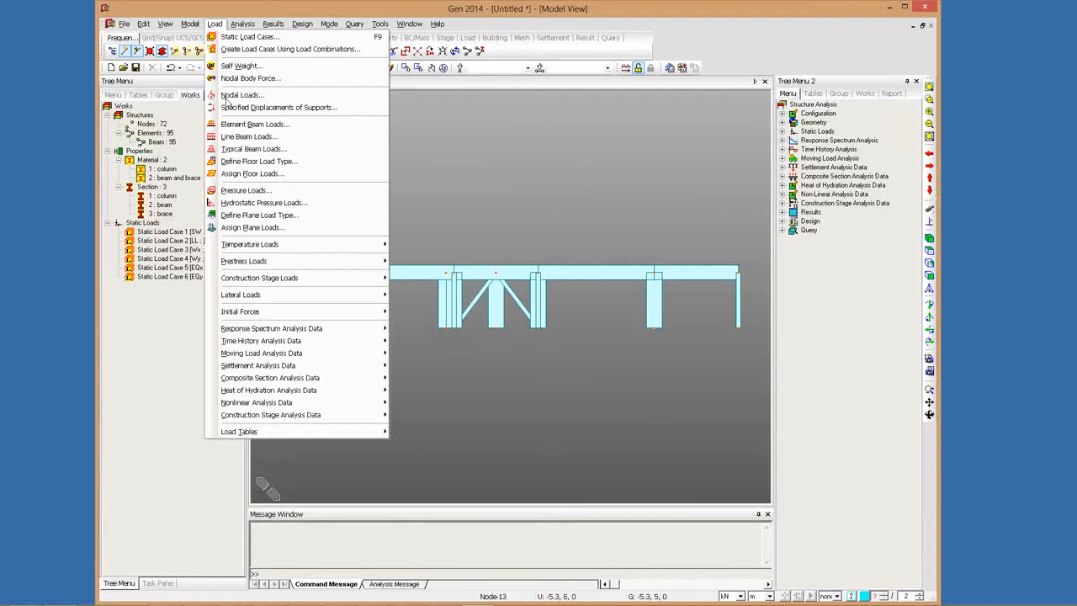
pyautogui.click(241, 65)
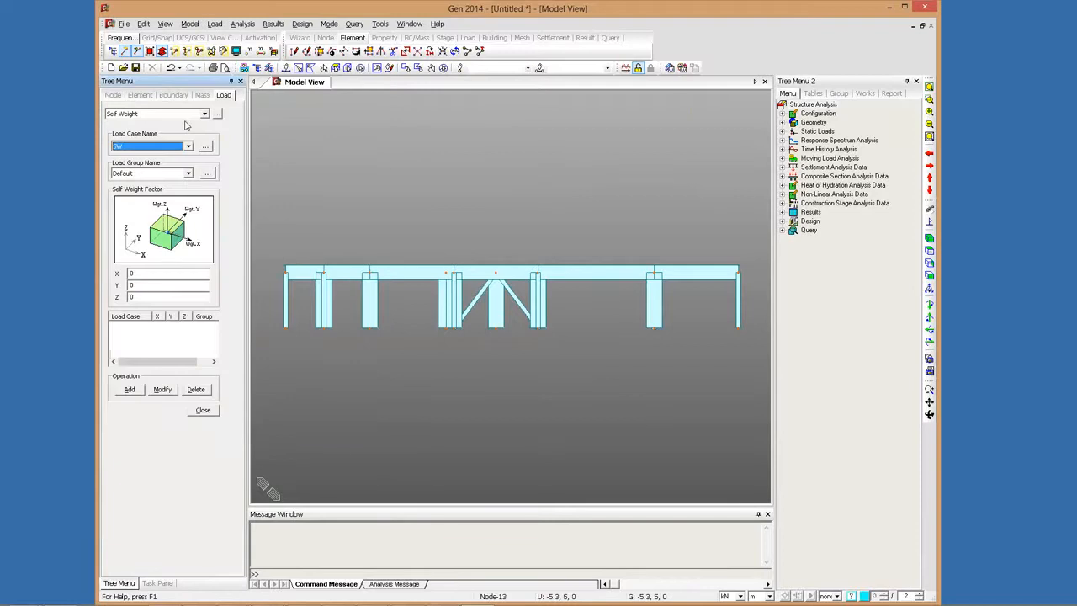
pyautogui.doubleClick(159, 297)
pyautogui.write('-')
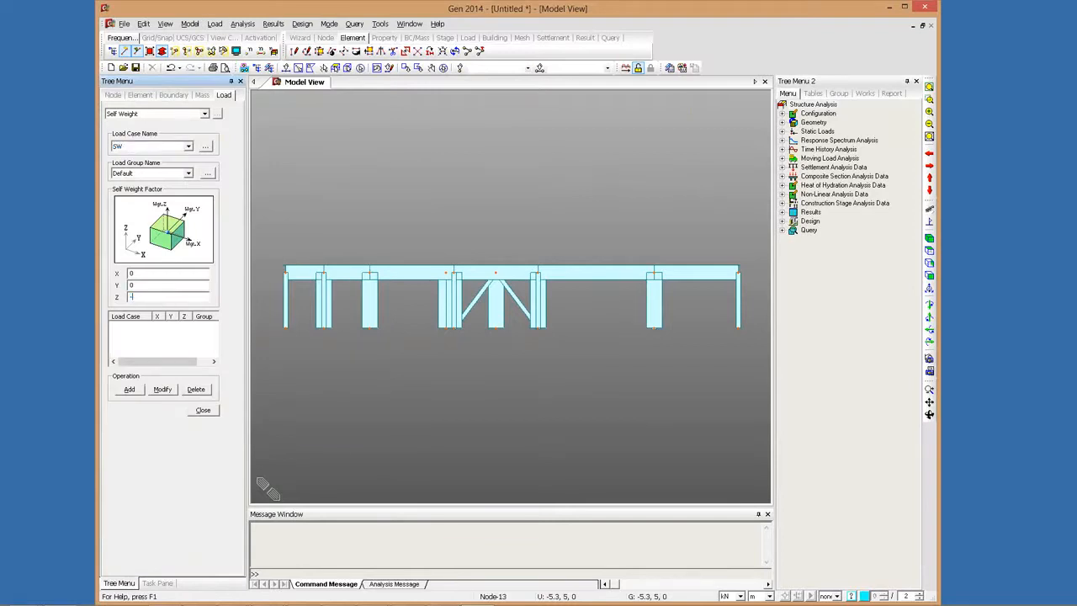
pyautogui.write('1')
pyautogui.click(134, 391)
pyautogui.press('Escape')
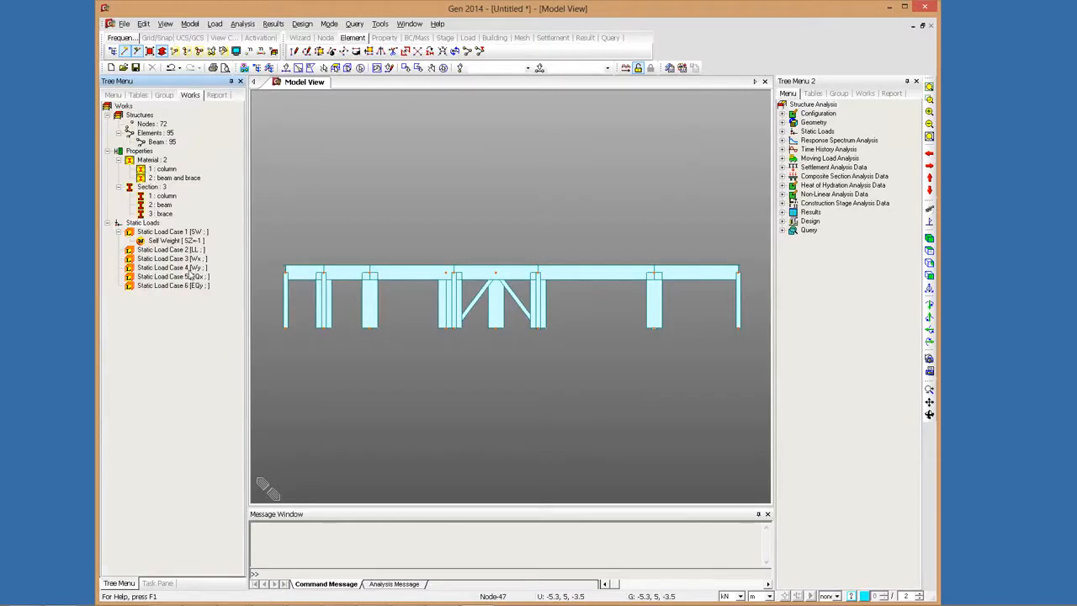
# Step: Define a uniform element beam load of -2 kN/m in the Global Z direction and select all the floor beams
pyautogui.click(216, 24)
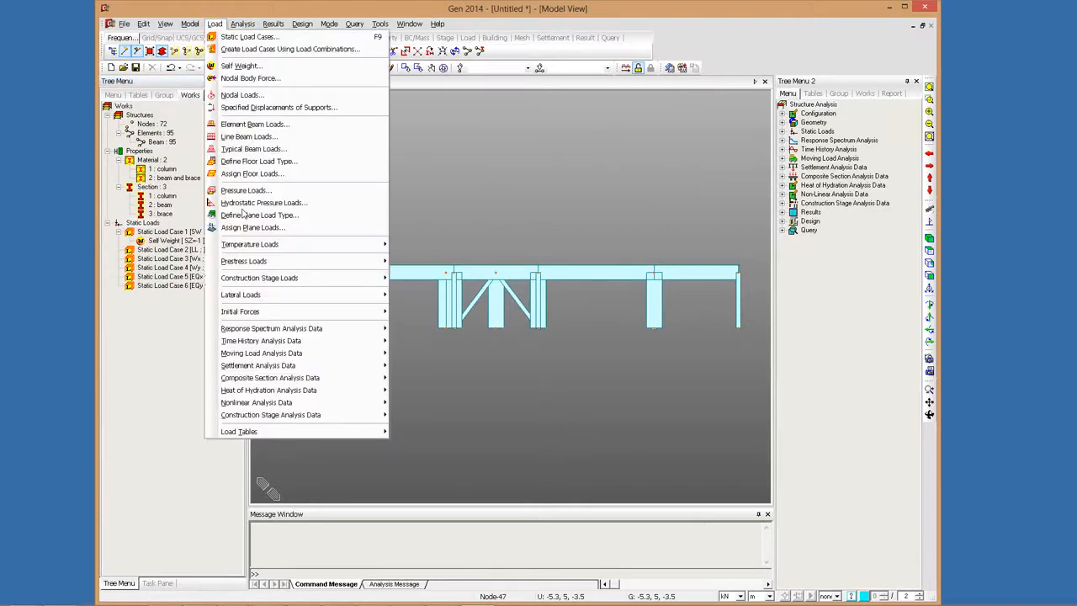
pyautogui.click(192, 428)
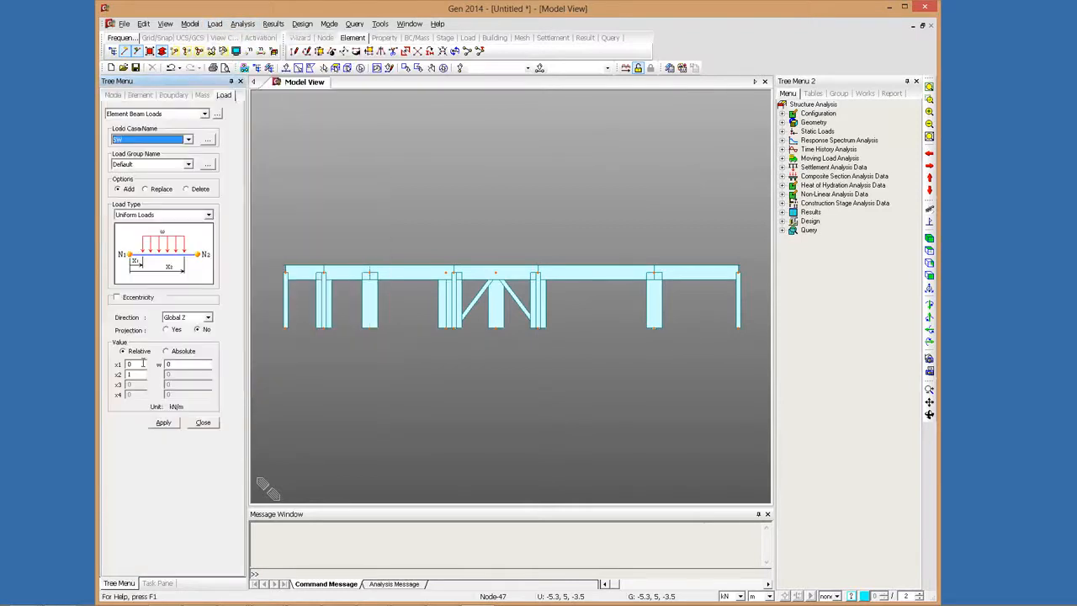
pyautogui.doubleClick(172, 364)
pyautogui.write('-2')
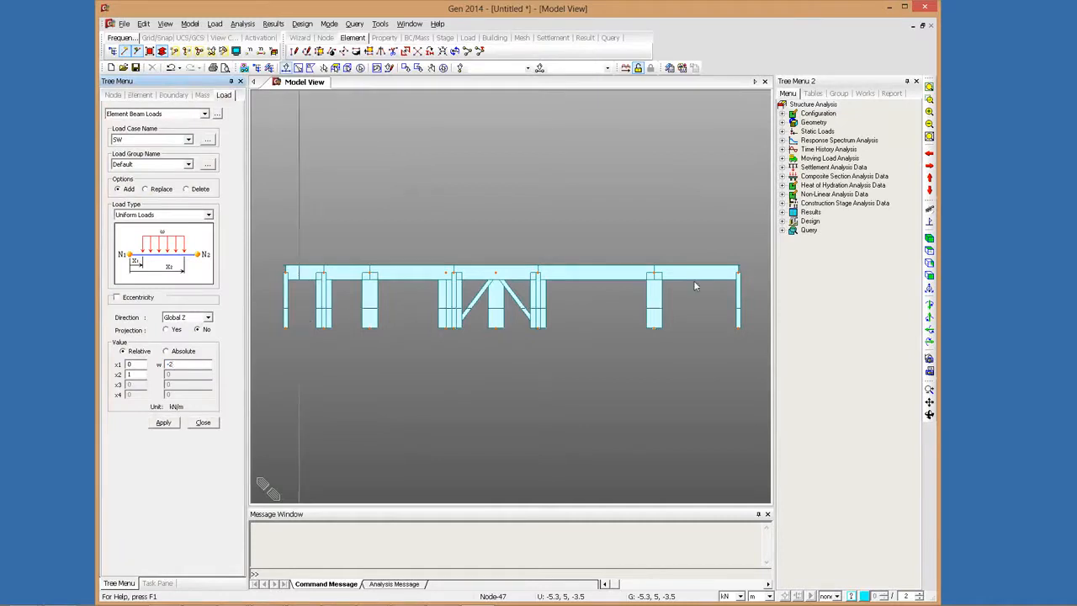
pyautogui.click(483, 386)
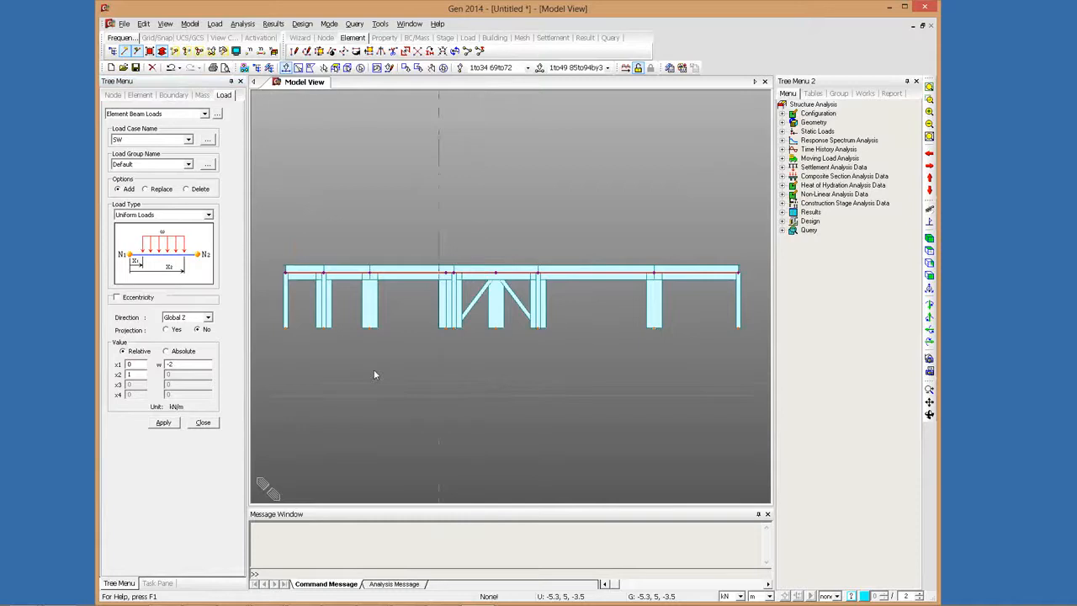
pyautogui.keyDown('ctrl'); pyautogui.moveTo(326, 264); pyautogui.dragTo(188, 313, button='middle'); pyautogui.keyUp('ctrl')
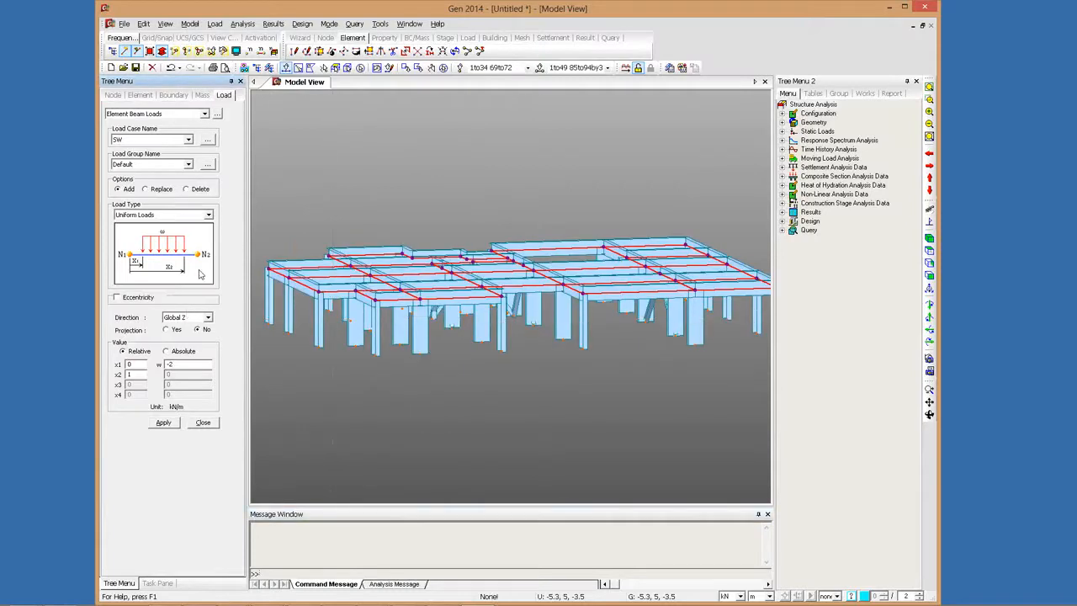
# Step: Assign the beam load to load case LL, apply it to the selected beams and finish the beam load definition
pyautogui.click(166, 140)
pyautogui.click(139, 158)
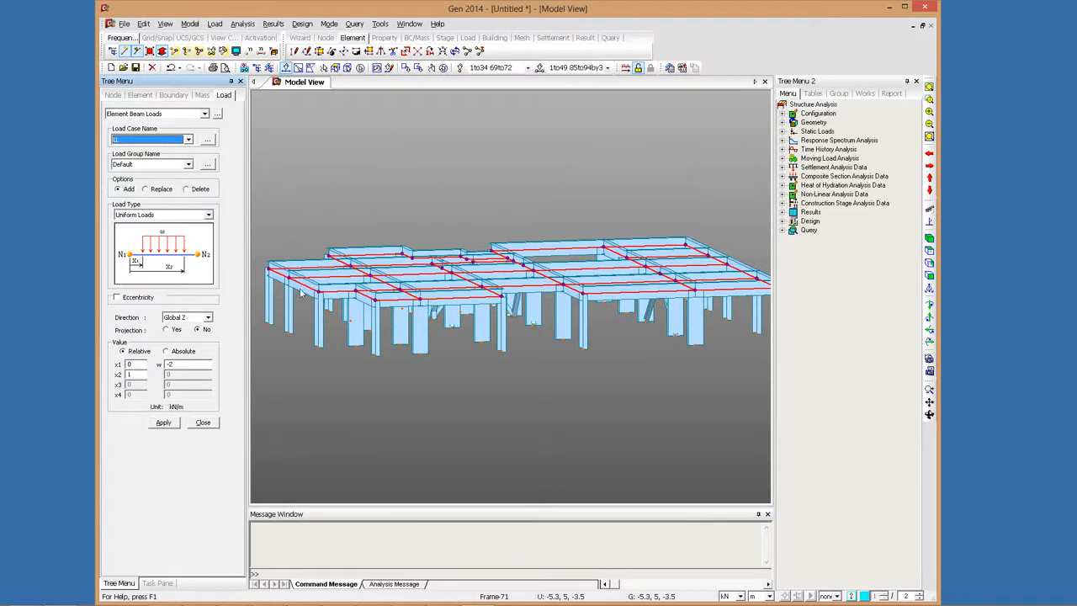
pyautogui.click(163, 423)
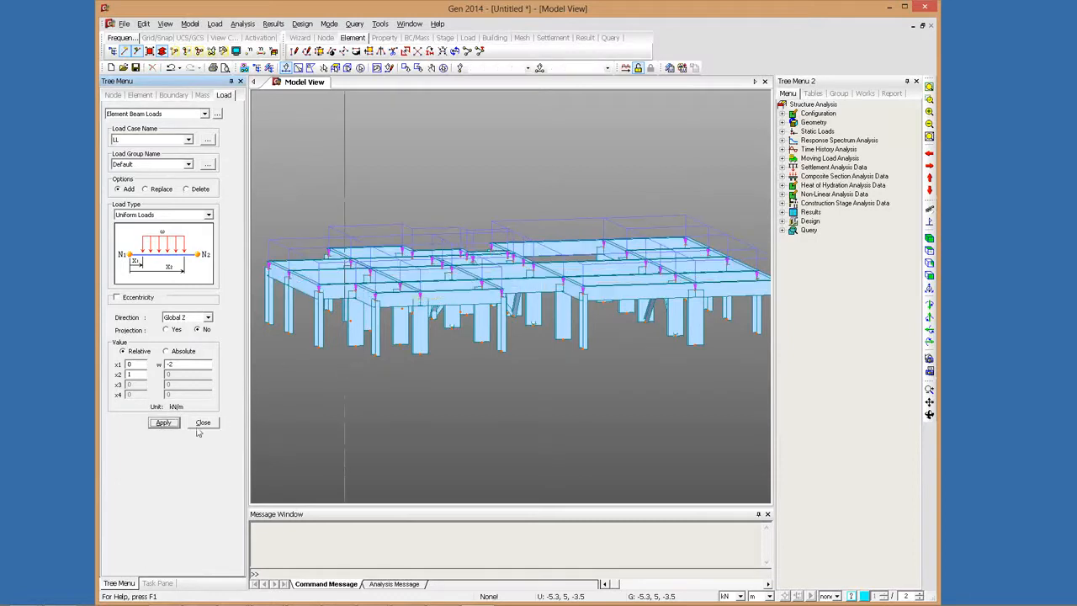
pyautogui.click(202, 424)
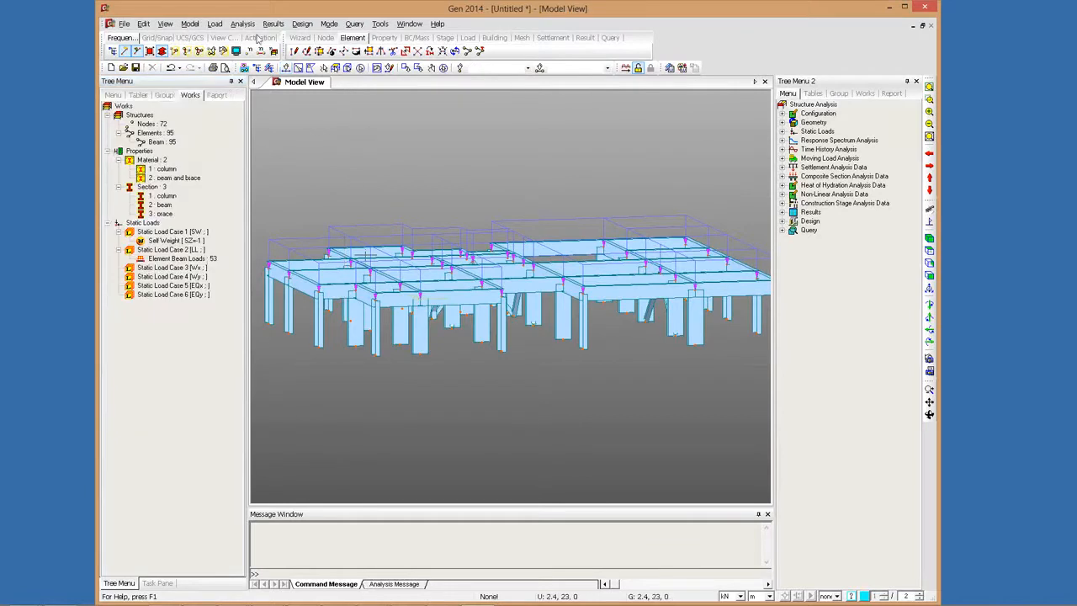
# Step: Set up a building generation with 5 copies at a Global Z distance of 3 m
pyautogui.click(189, 24)
pyautogui.moveTo(207, 161)
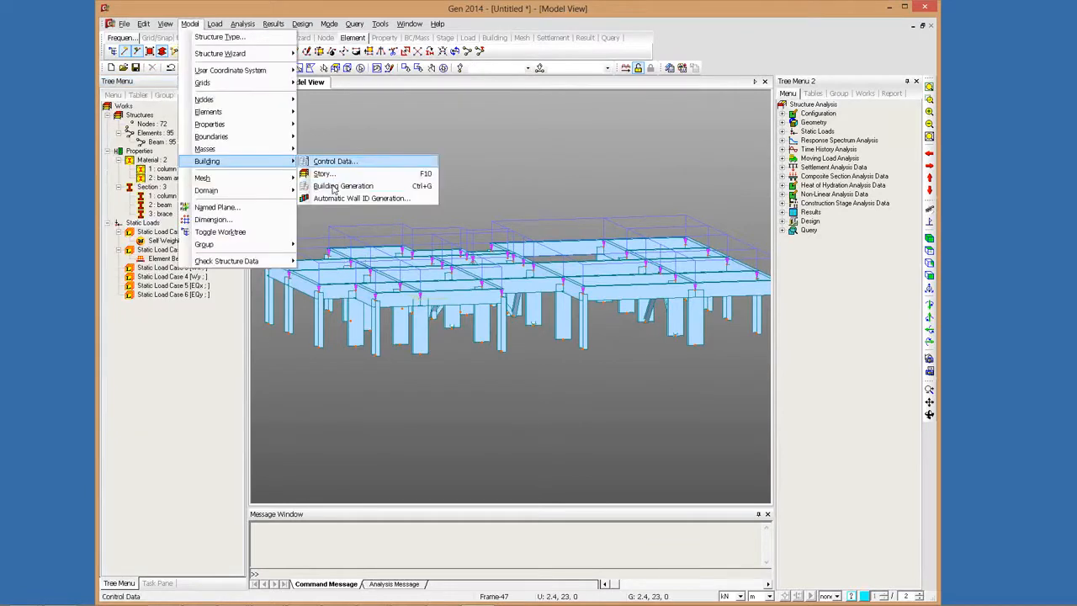
pyautogui.click(308, 183)
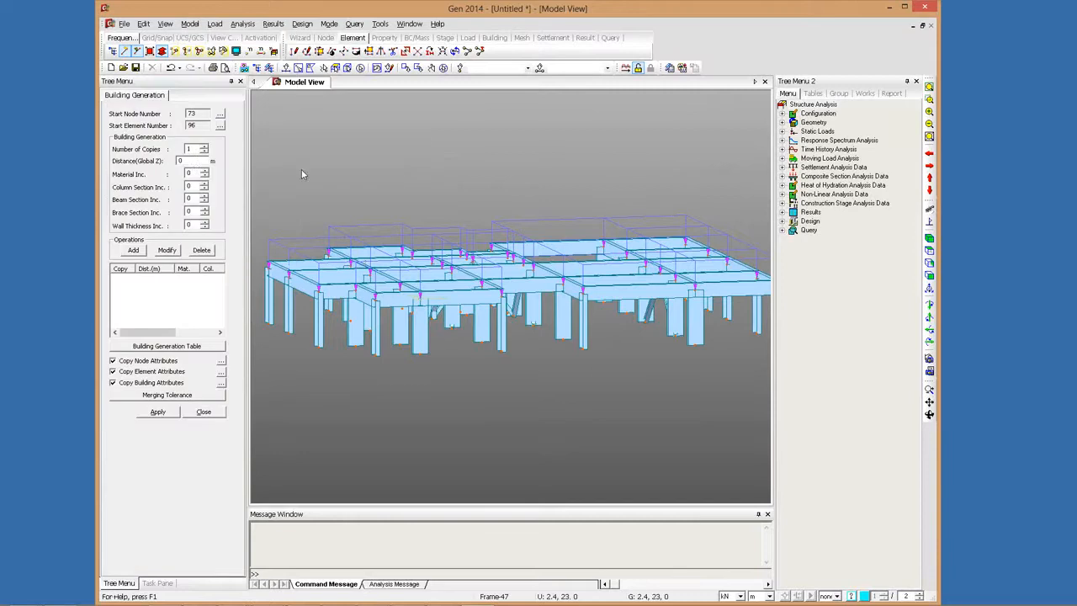
pyautogui.click(152, 154)
pyautogui.write('5')
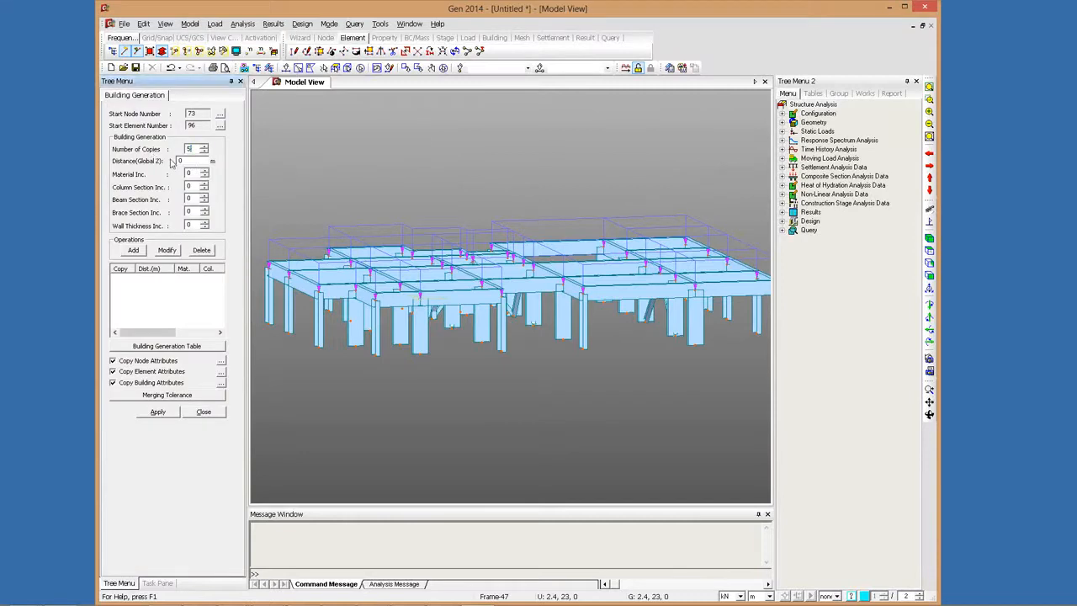
pyautogui.press('Tab')
pyautogui.write('3')
pyautogui.hotkey('shift', 'Tab')
pyautogui.press('Tab')
pyautogui.doubleClick(178, 161)
# Step: Select the entire model, add the generation operation, generate the upper storeys and finish the building generation
pyautogui.hotkey('ctrl', 'a')
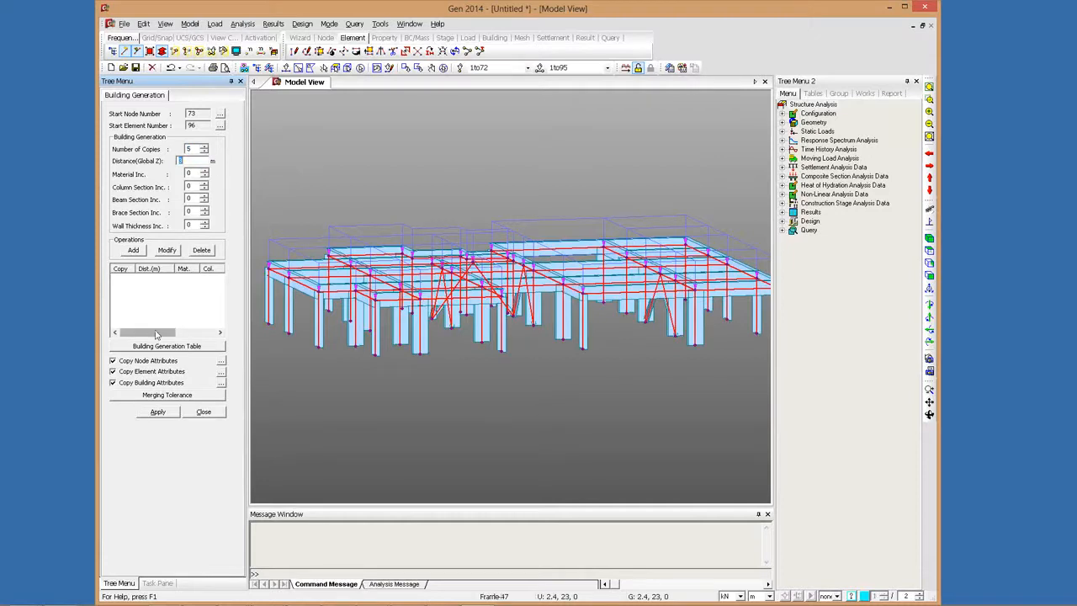
pyautogui.click(133, 249)
pyautogui.click(157, 411)
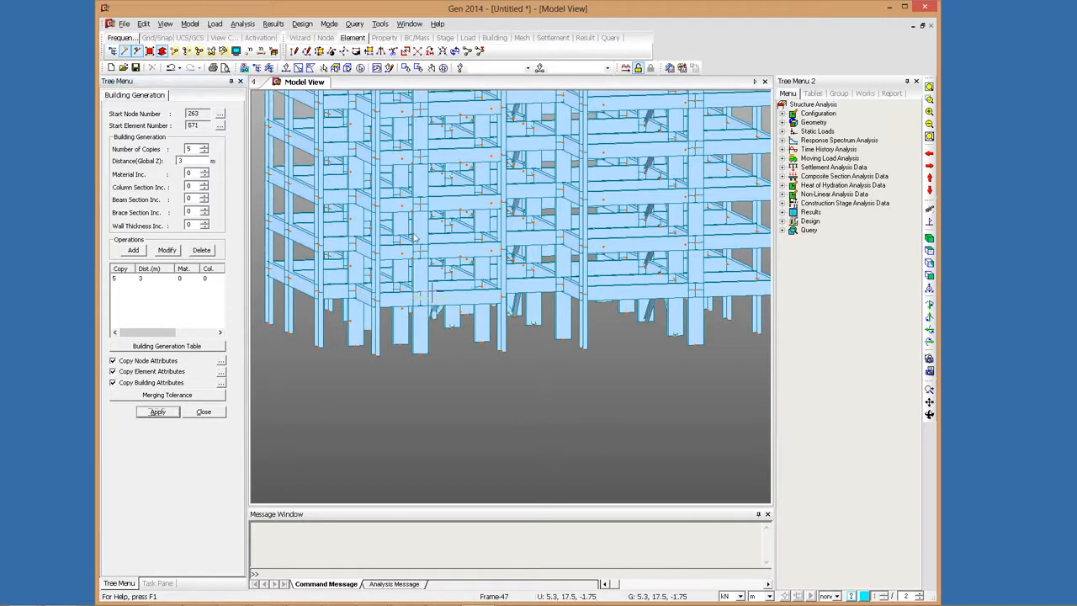
pyautogui.scroll(-3, 424, 305)
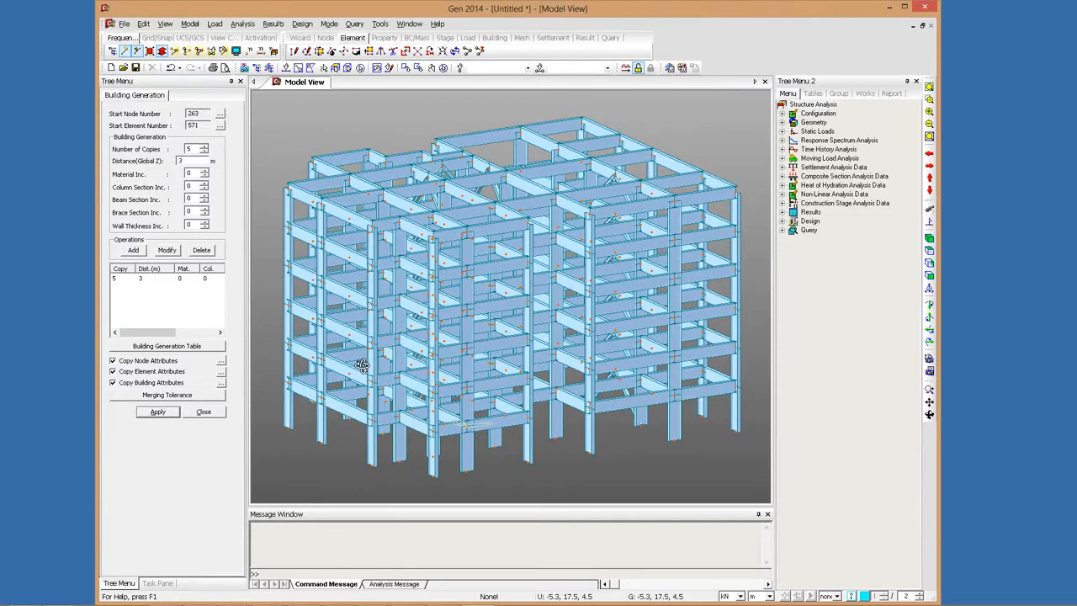
pyautogui.keyDown('ctrl'); pyautogui.moveTo(362, 365); pyautogui.dragTo(177, 329, button='middle'); pyautogui.keyUp('ctrl')
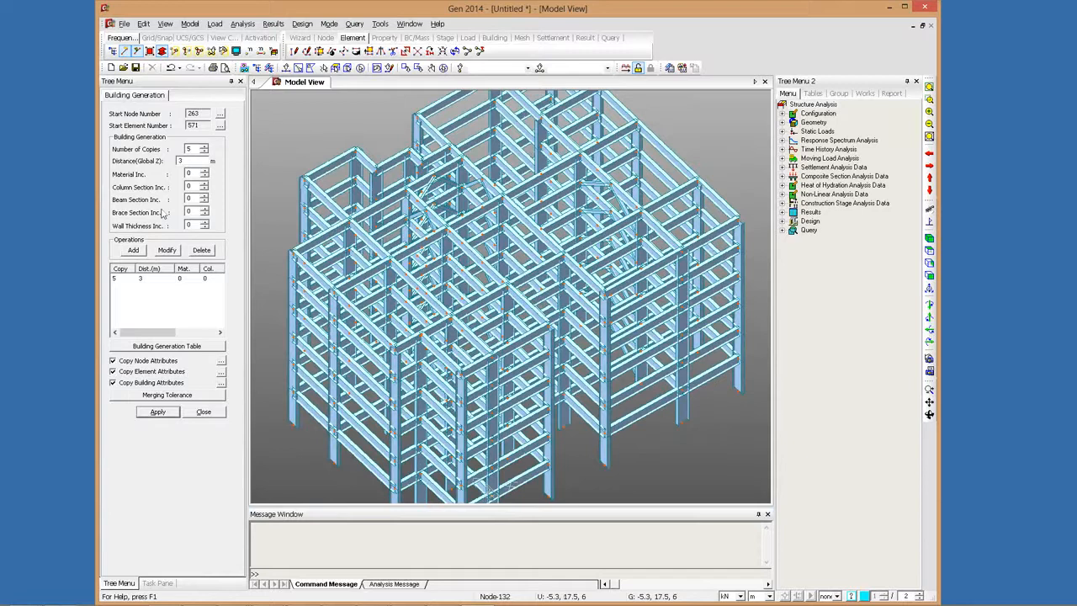
pyautogui.click(204, 413)
pyautogui.keyDown('ctrl'); pyautogui.moveTo(490, 271); pyautogui.dragTo(613, 312, button='middle'); pyautogui.keyUp('ctrl')
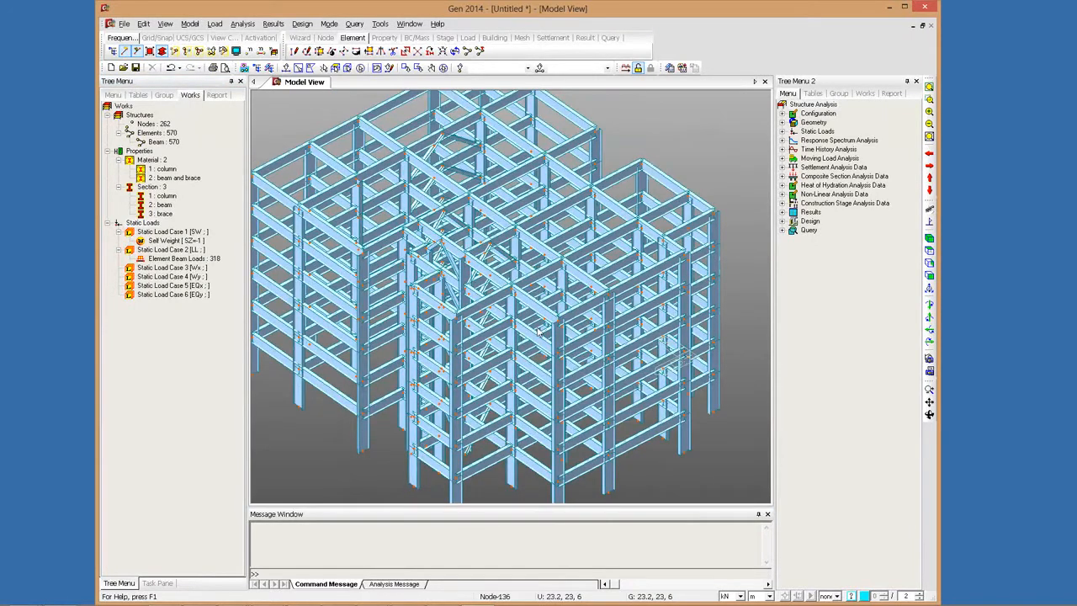
pyautogui.keyDown('ctrl'); pyautogui.moveTo(502, 345); pyautogui.dragTo(407, 303, button='middle'); pyautogui.keyUp('ctrl')
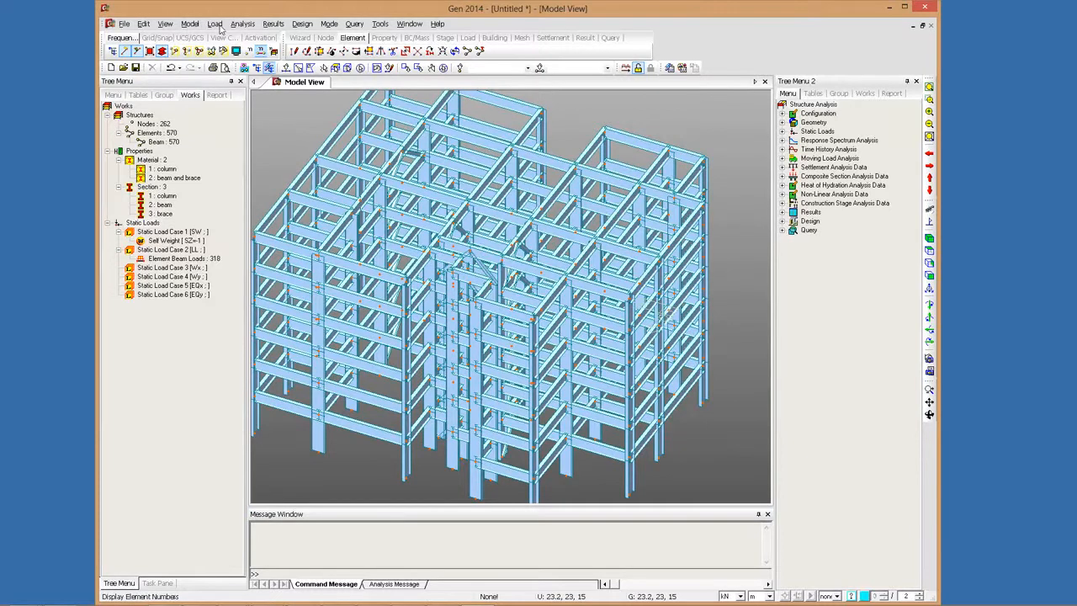
pyautogui.click(219, 25)
pyautogui.moveTo(354, 295)
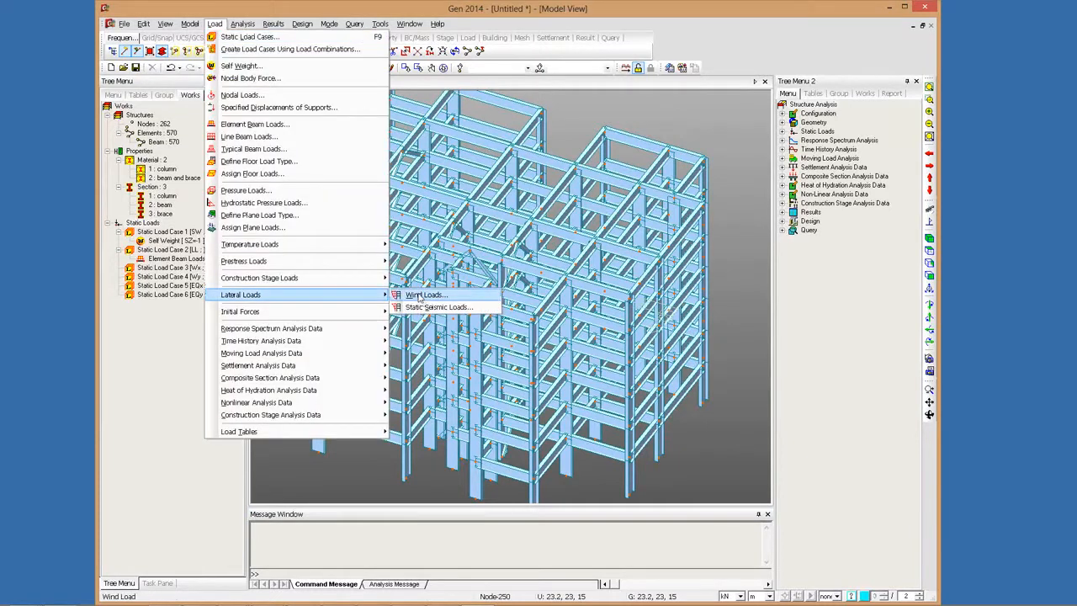
pyautogui.click(423, 295)
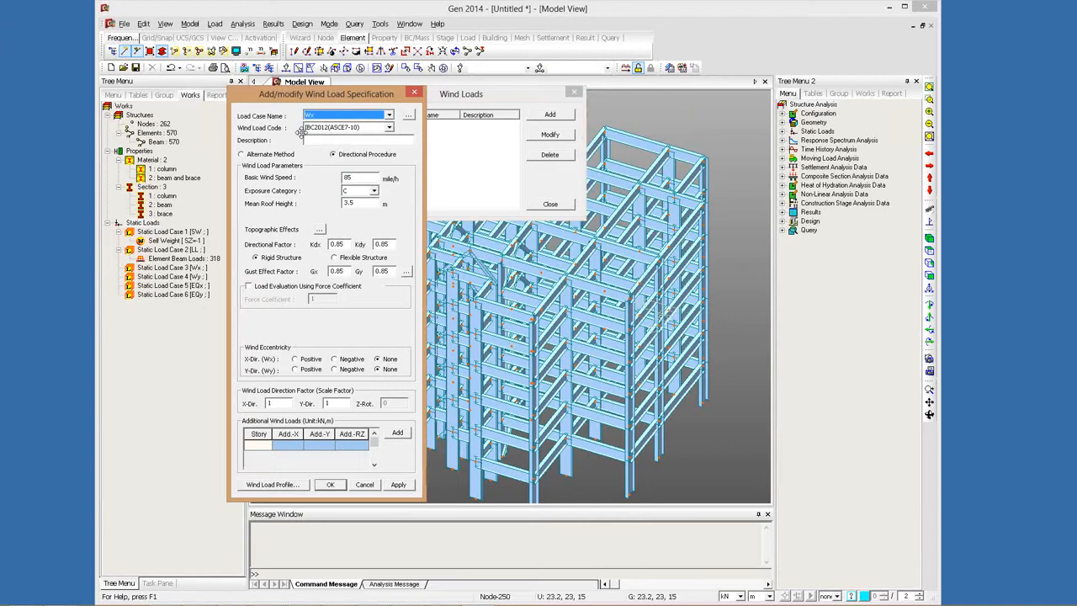
pyautogui.click(324, 127)
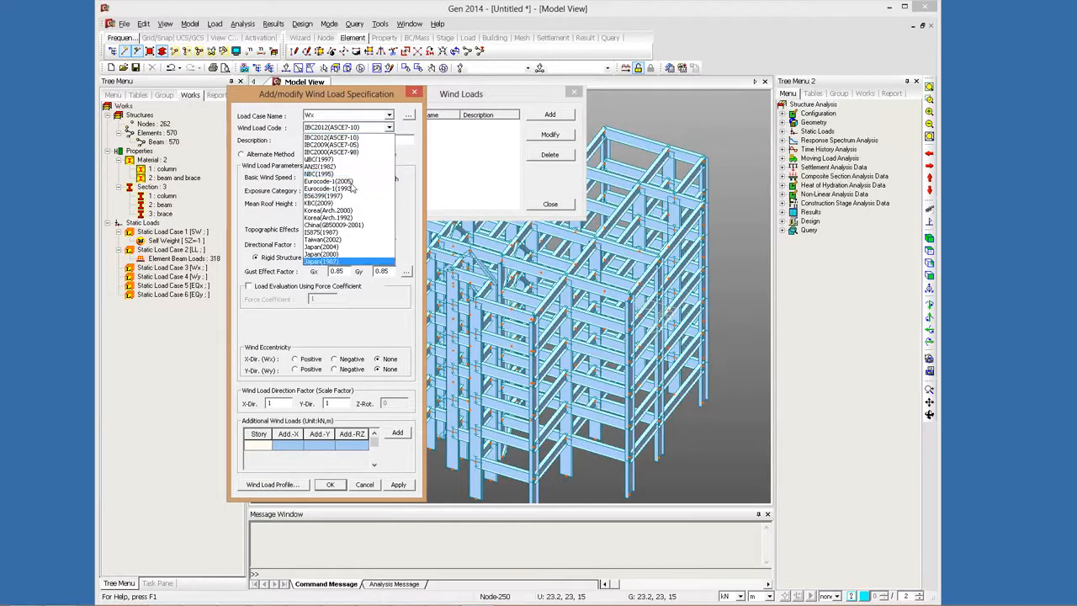
pyautogui.click(334, 137)
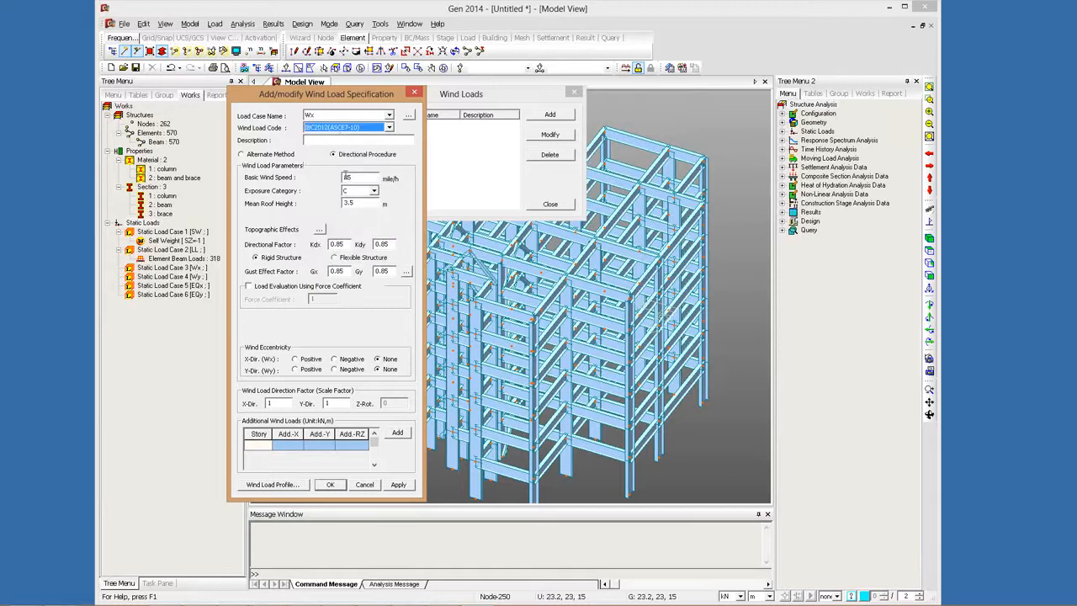
pyautogui.doubleClick(346, 177)
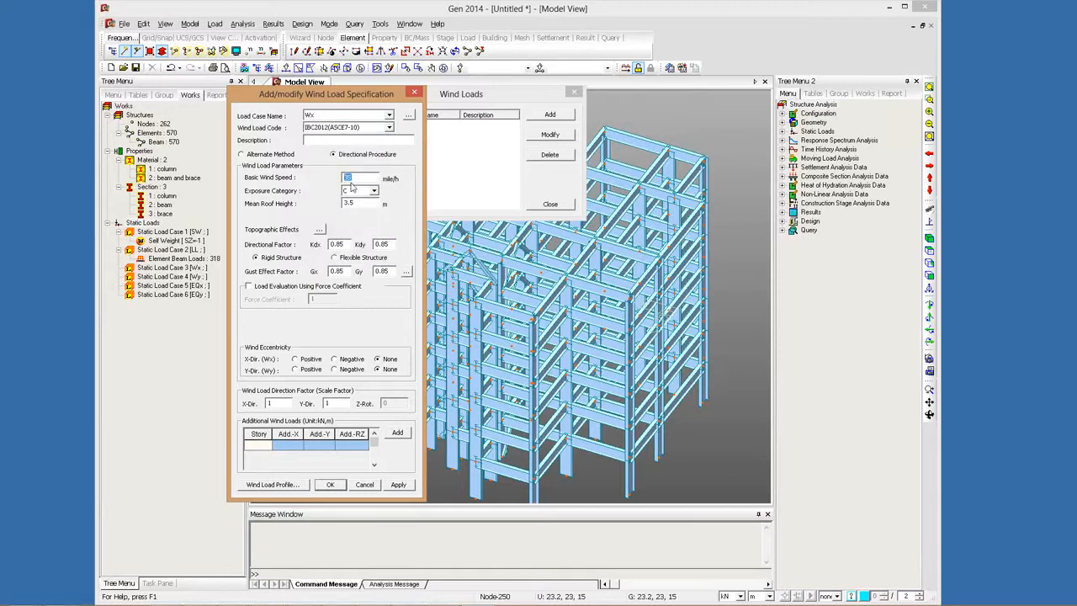
pyautogui.click(370, 191)
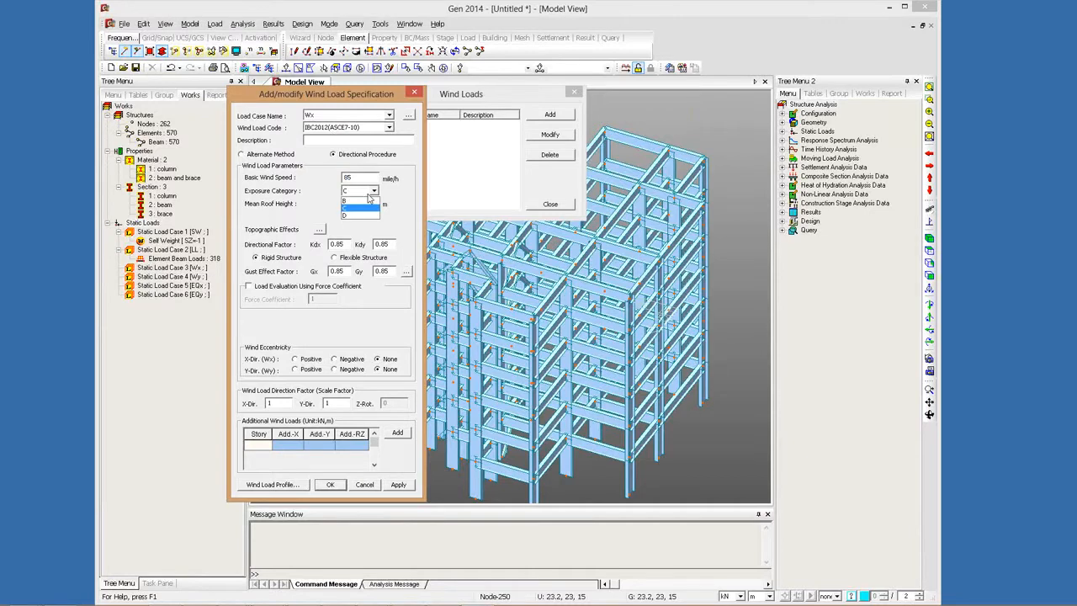
pyautogui.click(354, 207)
pyautogui.doubleClick(348, 204)
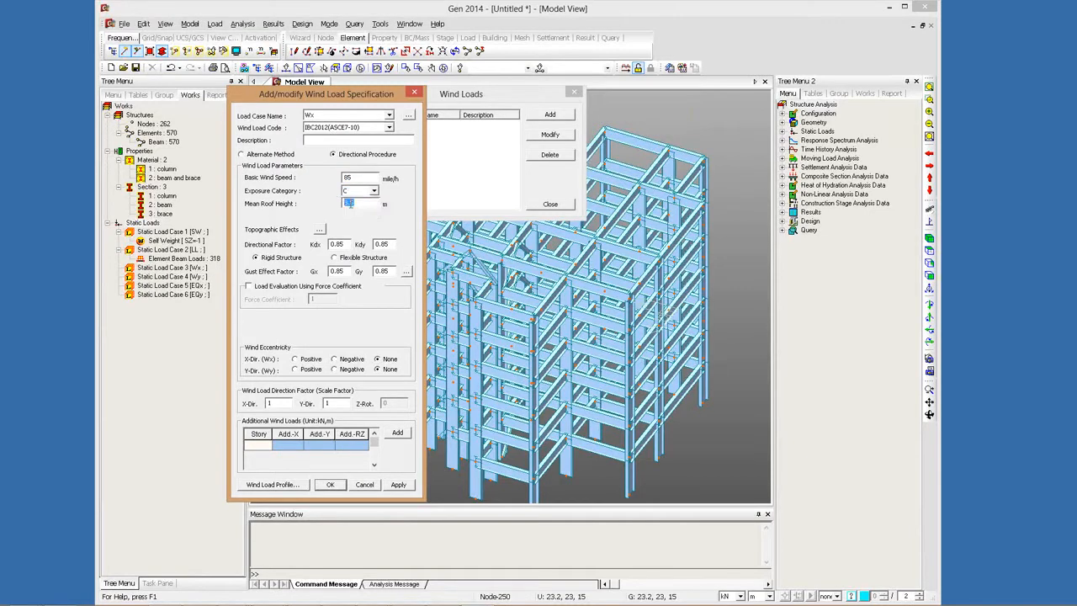
pyautogui.write('3.5')
pyautogui.doubleClick(361, 203)
pyautogui.write('15')
pyautogui.doubleClick(269, 403)
pyautogui.press('Tab')
pyautogui.write('0.')
pyautogui.doubleClick(289, 403)
pyautogui.doubleClick(324, 403)
pyautogui.click(269, 490)
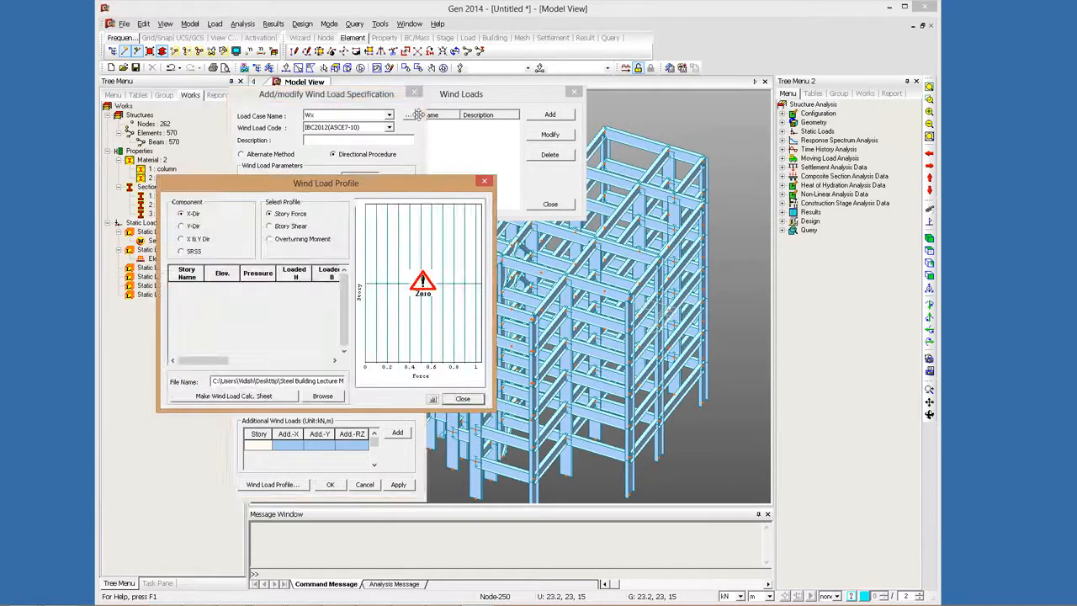
pyautogui.click(488, 180)
pyautogui.click(418, 93)
pyautogui.click(552, 204)
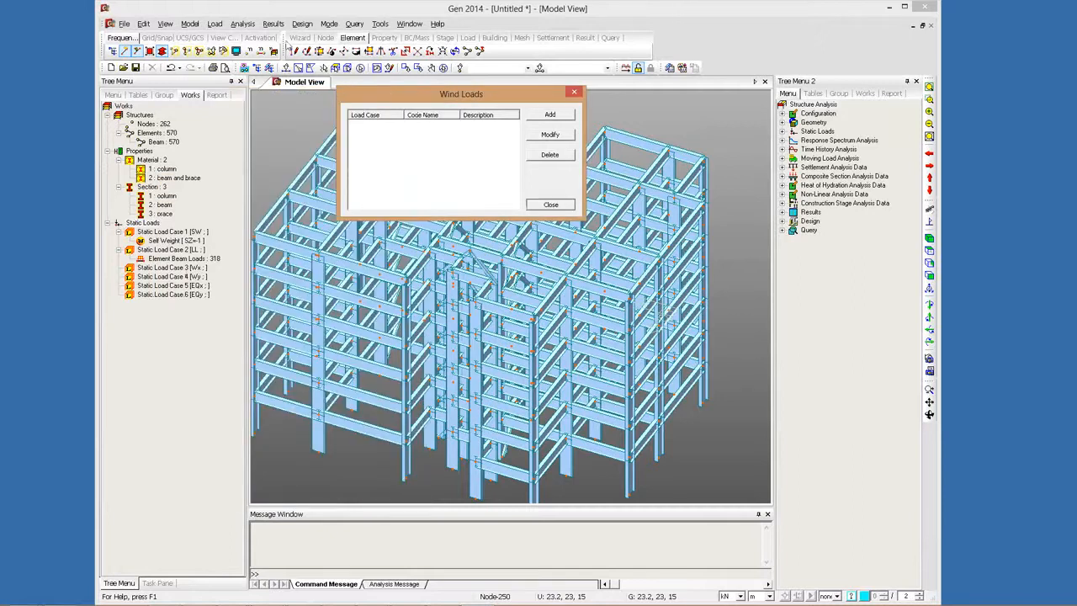
# Step: Open the story data and enable Use Ground Level with the ground level at 0 m in its building control settings
pyautogui.click(190, 24)
pyautogui.moveTo(230, 161)
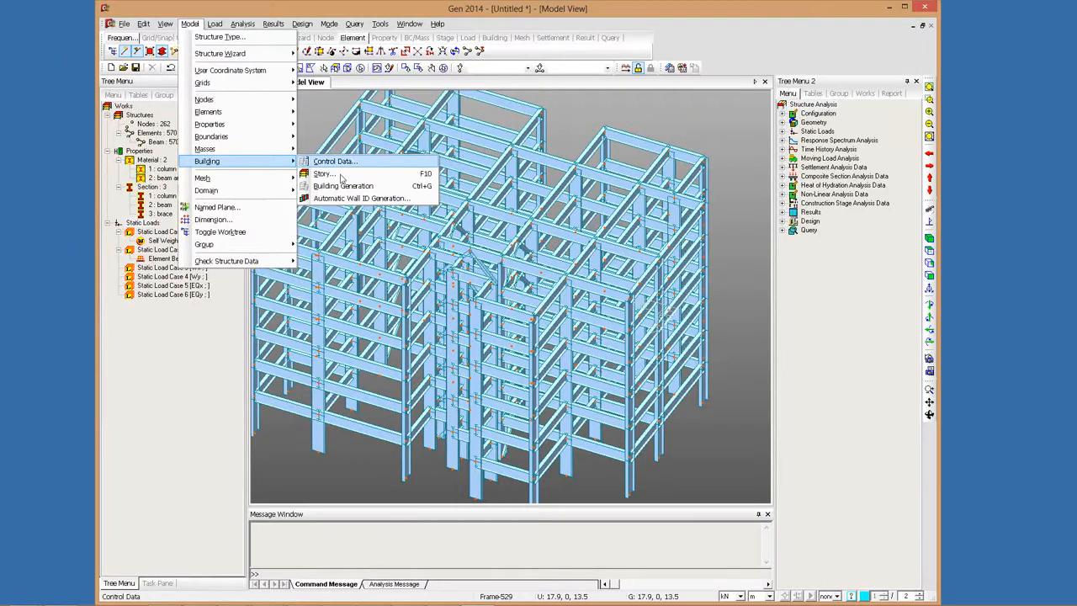
pyautogui.click(339, 174)
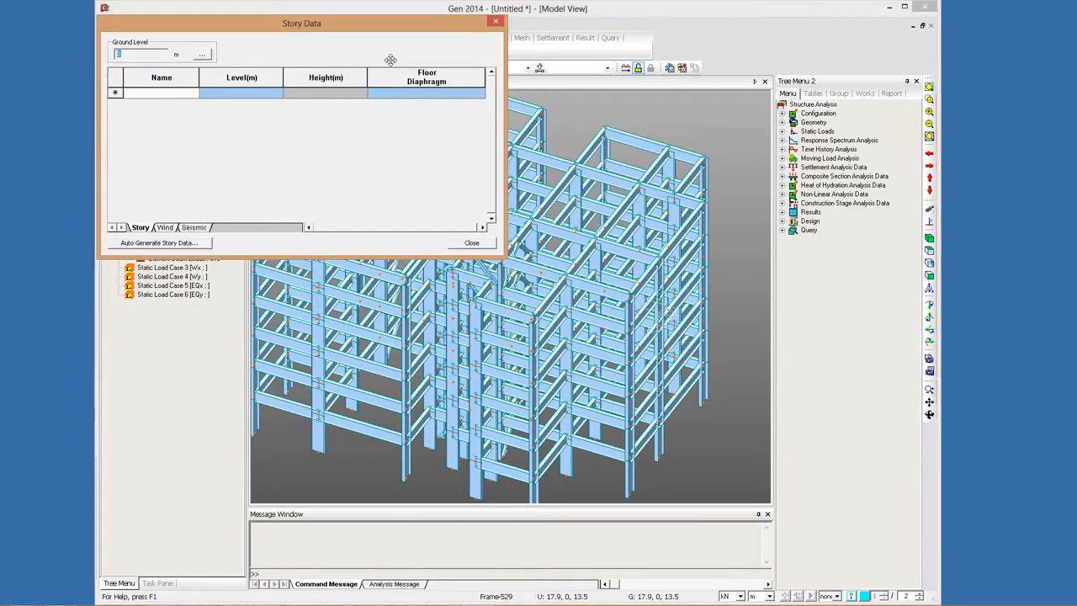
pyautogui.moveTo(390, 60); pyautogui.dragTo(510, 121)
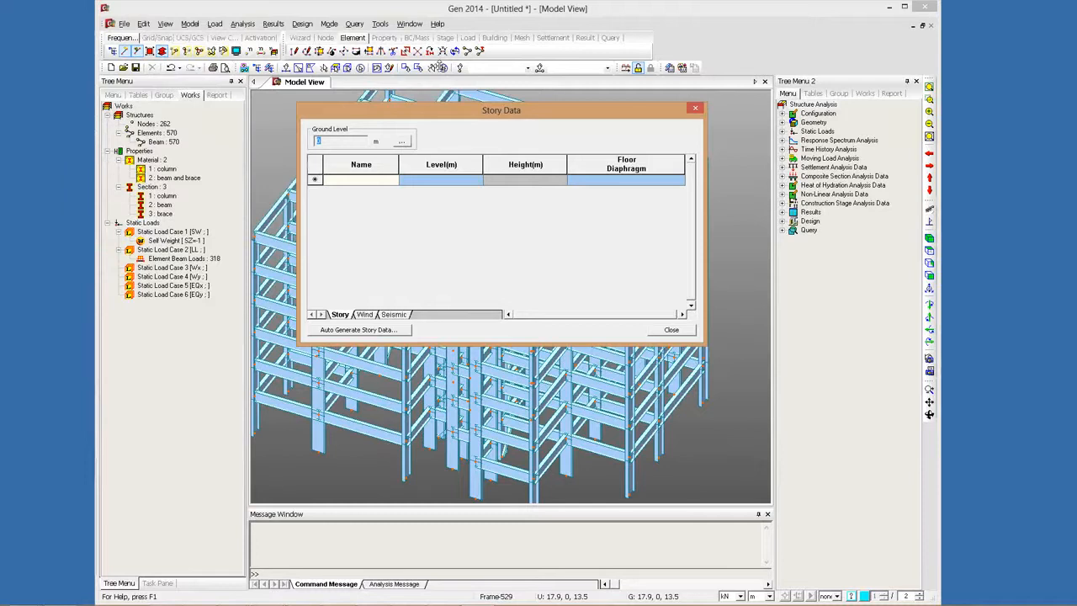
pyautogui.moveTo(439, 66); pyautogui.dragTo(597, 68)
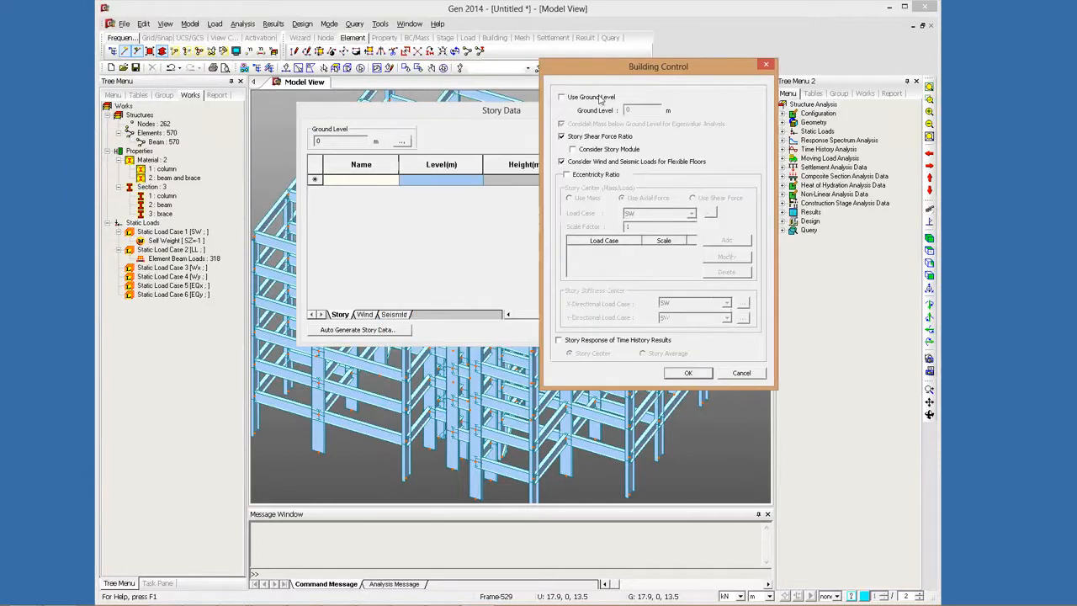
pyautogui.click(599, 97)
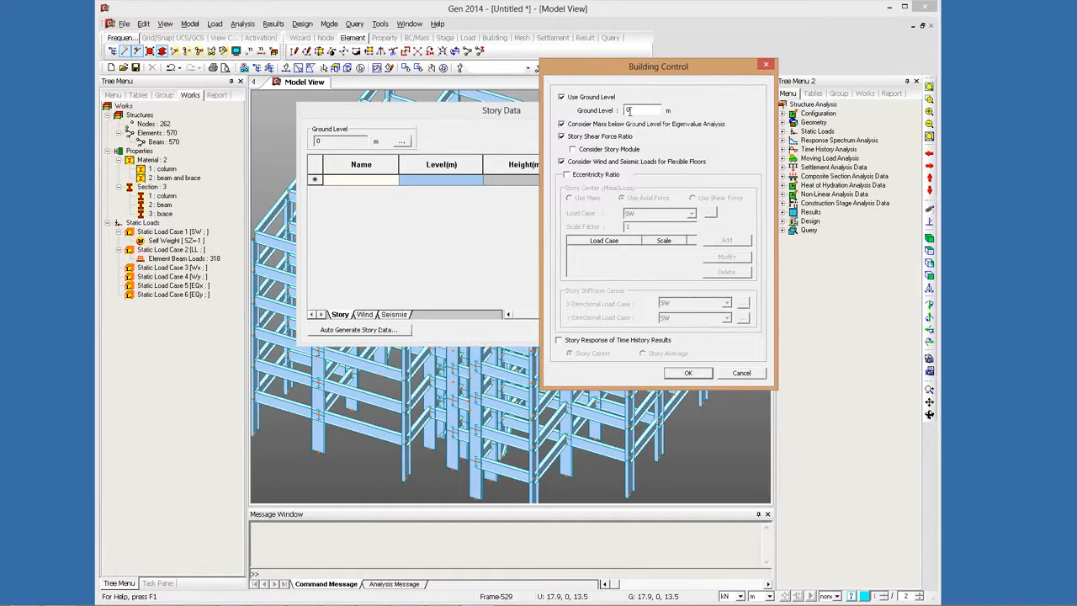
pyautogui.doubleClick(628, 110)
pyautogui.click(687, 372)
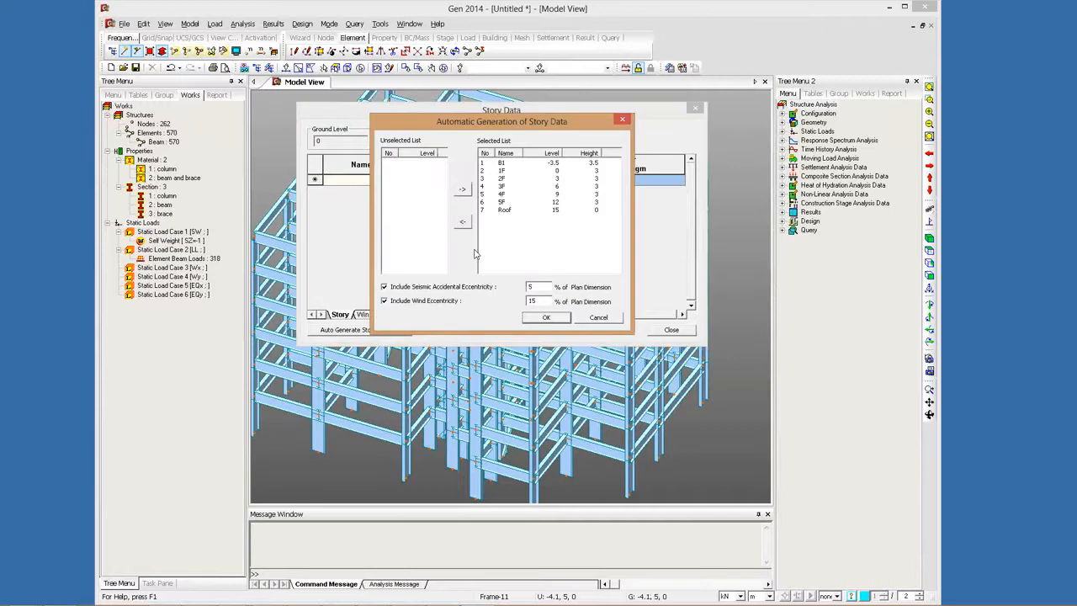
# Step: Auto-generate the story data from B1 to Roof with 5% seismic accidental and 15% wind eccentricity, and check the B1 and 1F entries
pyautogui.click(536, 308)
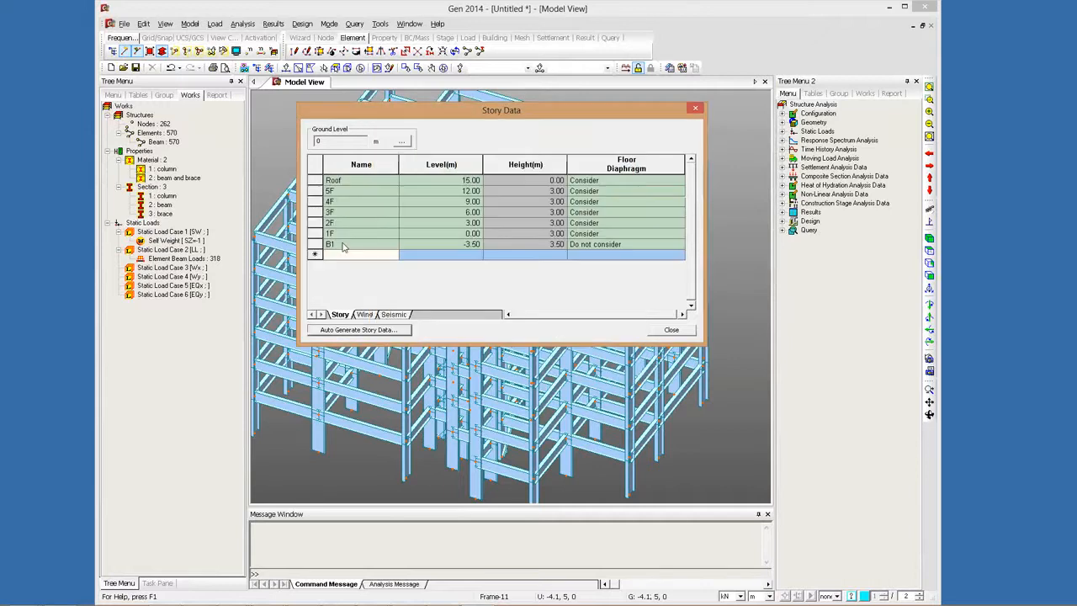
pyautogui.click(342, 245)
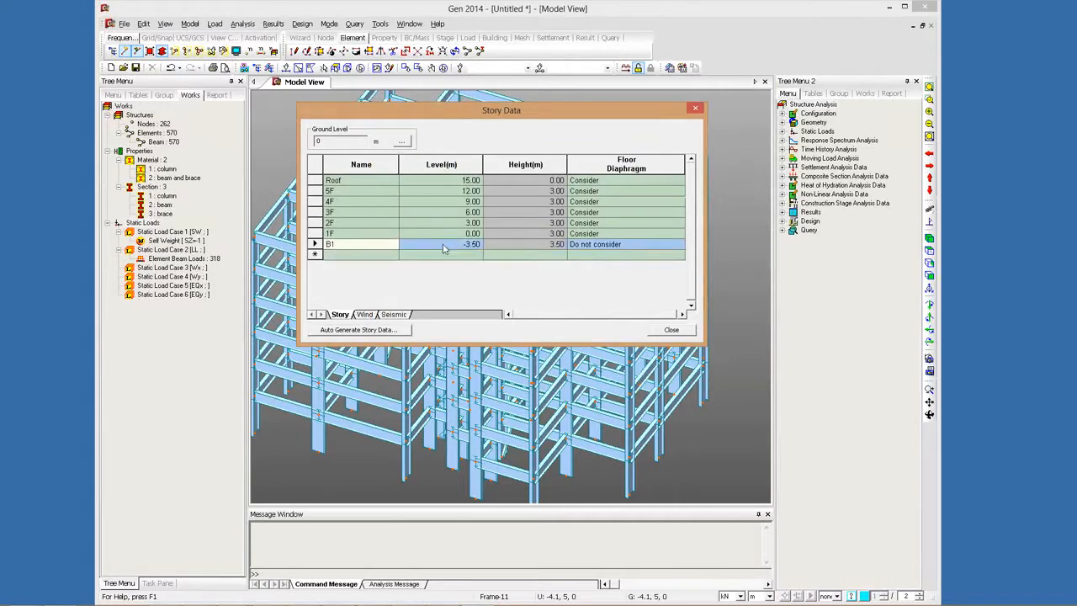
pyautogui.click(442, 244)
pyautogui.click(340, 234)
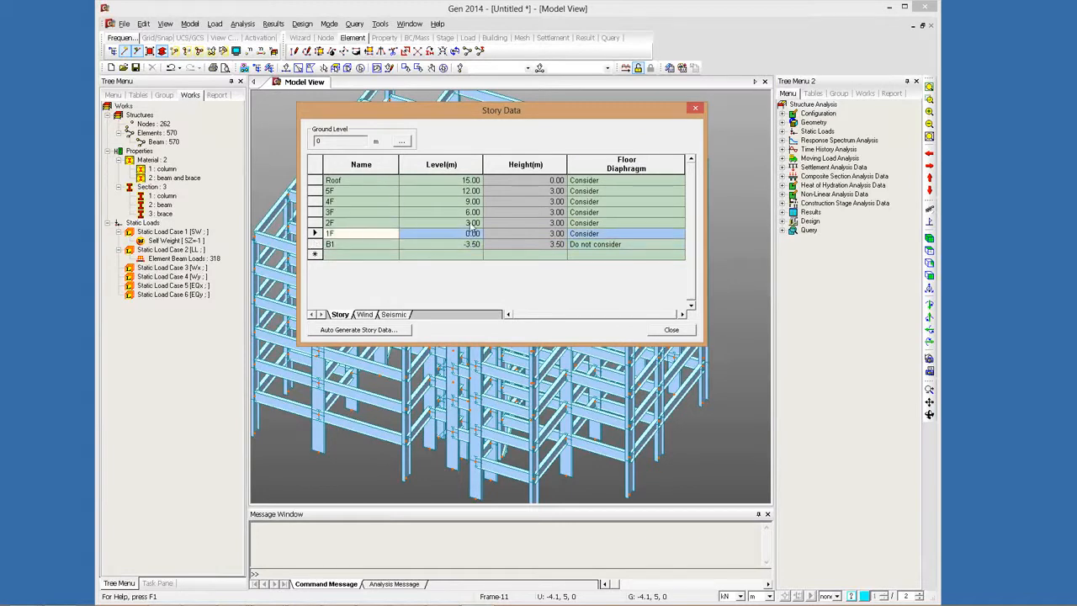
# Step: Review the story names from 1F to Roof in the story data and dismiss the automatic save prompt without saving
pyautogui.moveTo(373, 233); pyautogui.dragTo(373, 180)
pyautogui.click(373, 233)
pyautogui.moveTo(374, 180); pyautogui.dragTo(341, 239)
pyautogui.click(342, 238)
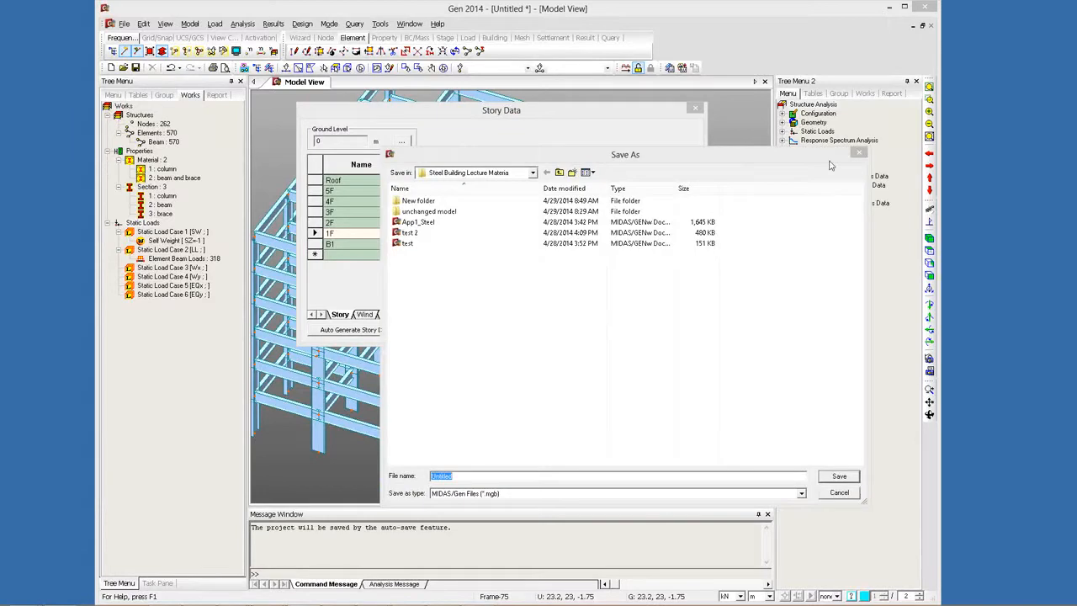
pyautogui.click(858, 152)
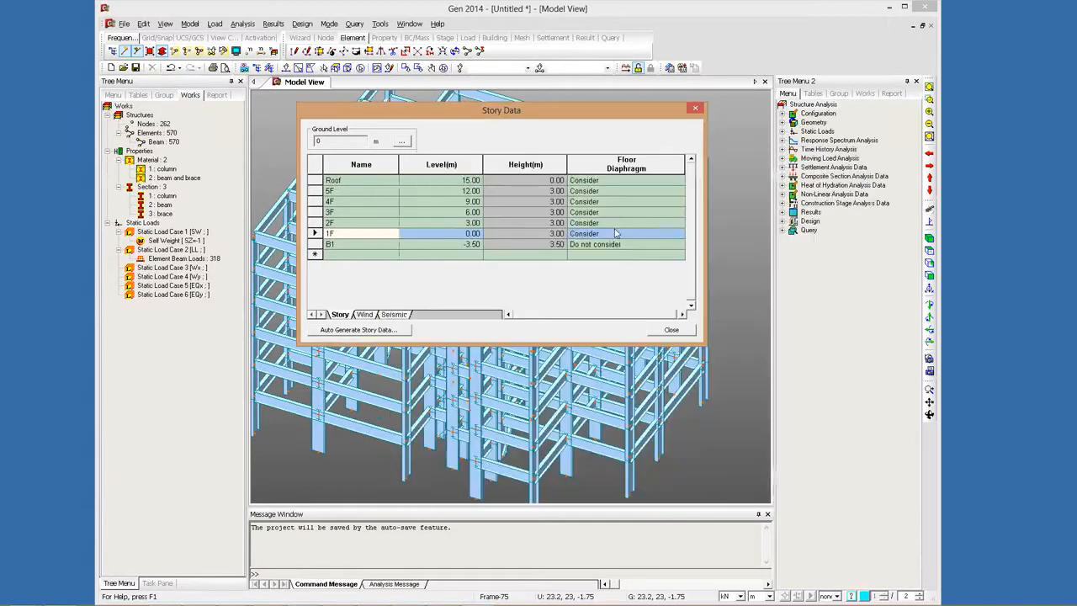
# Step: Check the floor diaphragm settings from Roof to 1F and the options available for the 1F diaphragm
pyautogui.moveTo(626, 191); pyautogui.dragTo(615, 236)
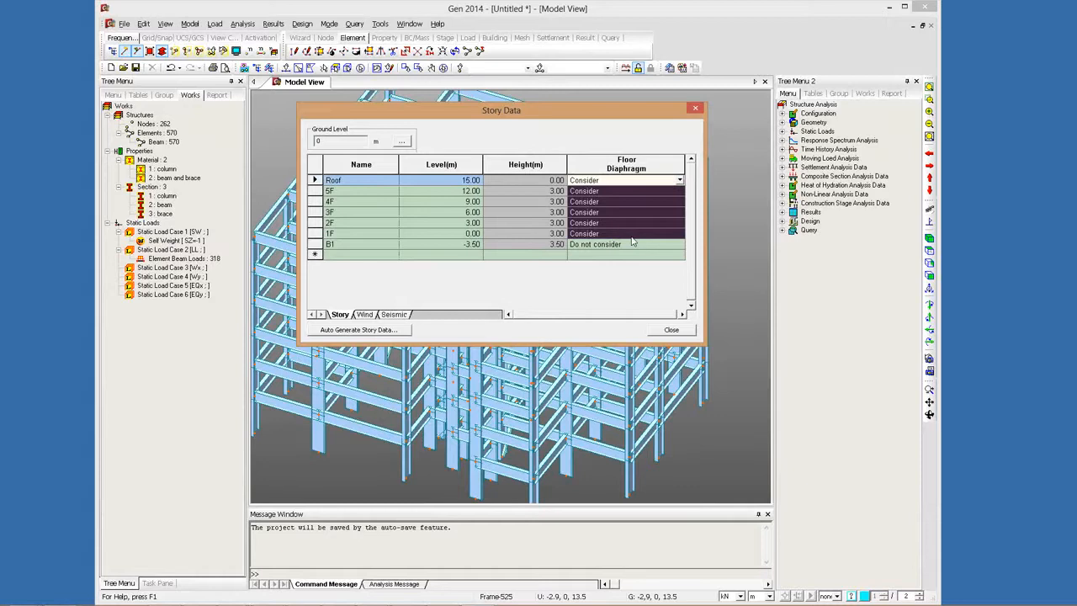
pyautogui.click(598, 202)
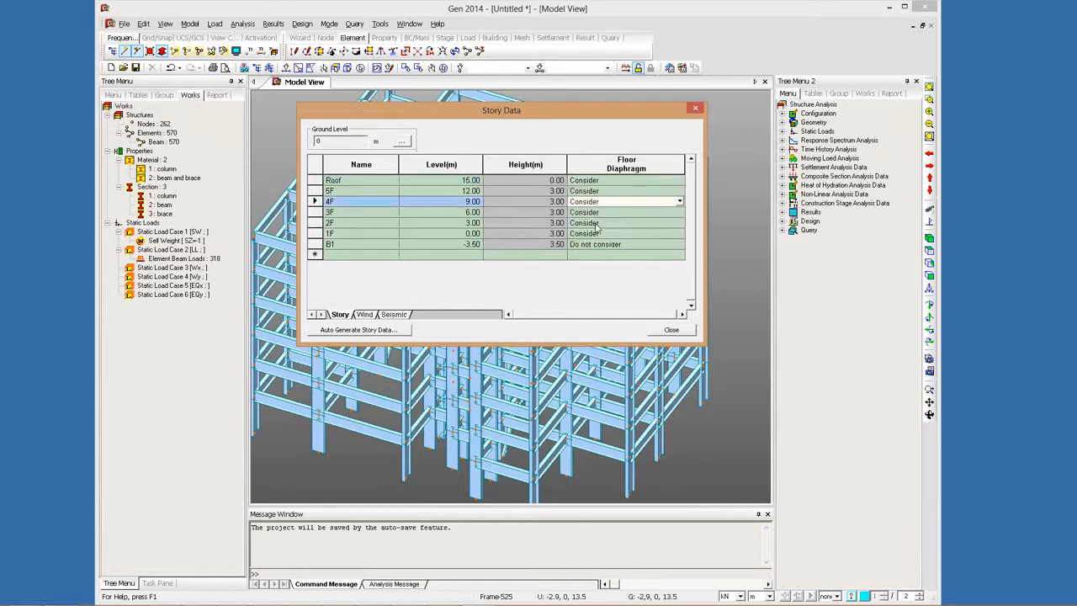
pyautogui.click(596, 222)
pyautogui.click(594, 237)
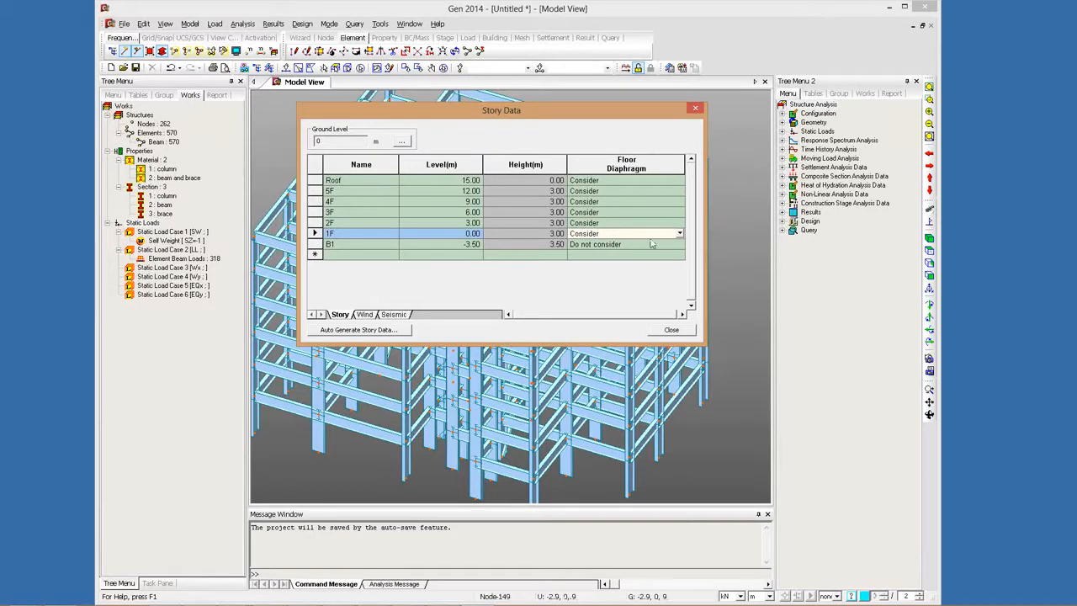
pyautogui.click(679, 234)
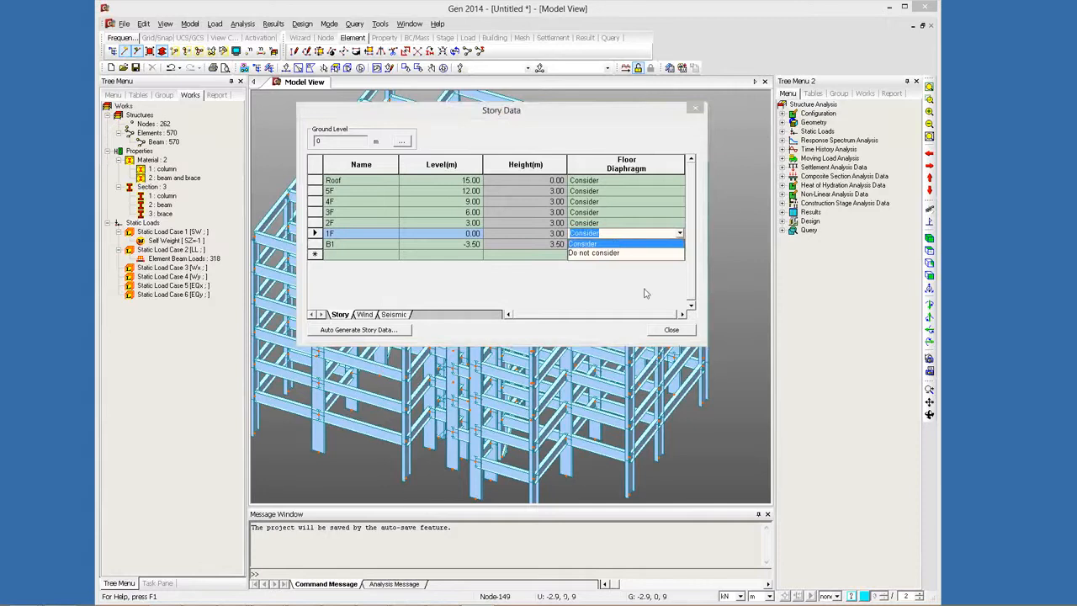
pyautogui.click(621, 220)
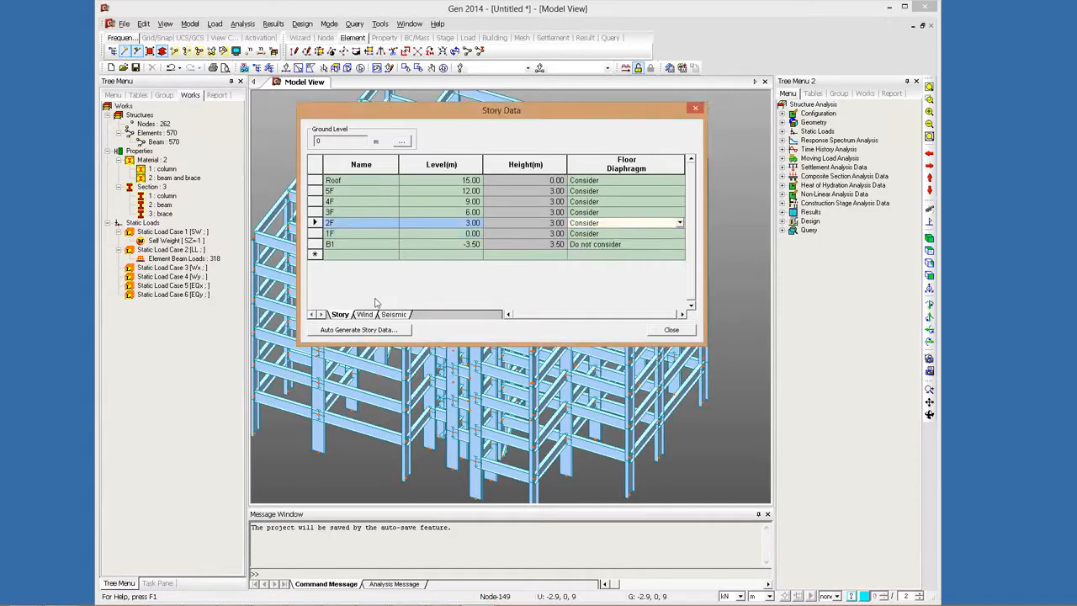
# Step: Check the wind floor widths, centers and eccentricities and the seismic eccentricities of all stories, and close the story data
pyautogui.click(363, 314)
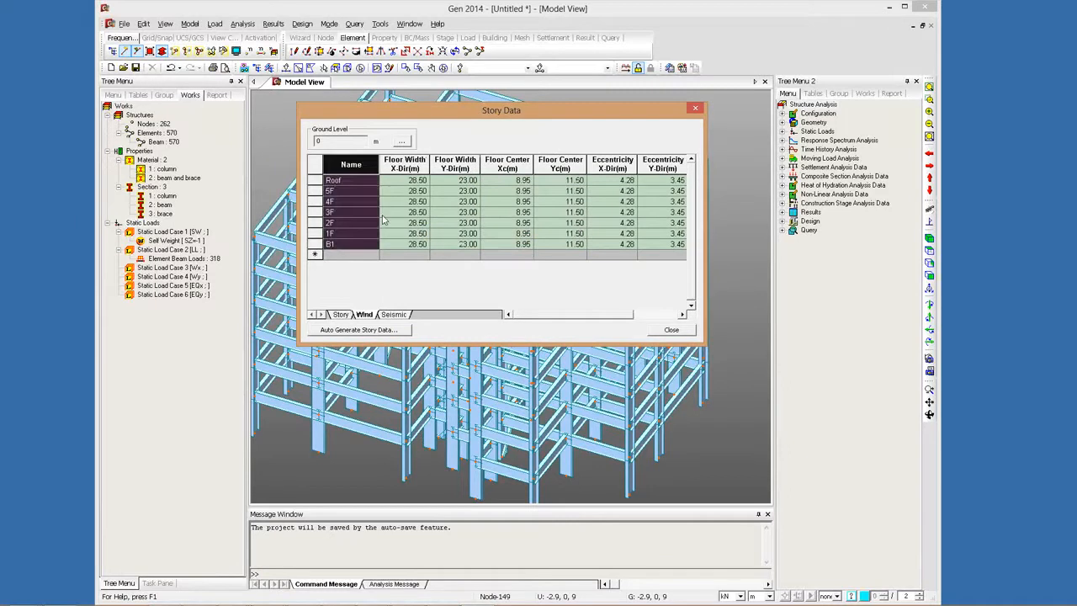
pyautogui.moveTo(507, 180); pyautogui.dragTo(395, 317)
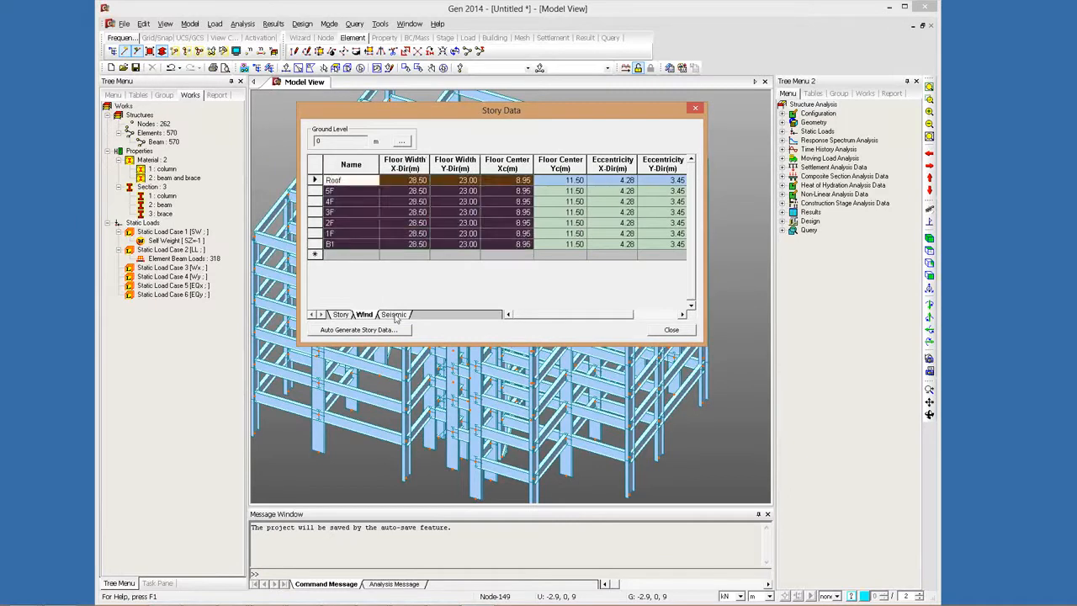
pyautogui.click(392, 314)
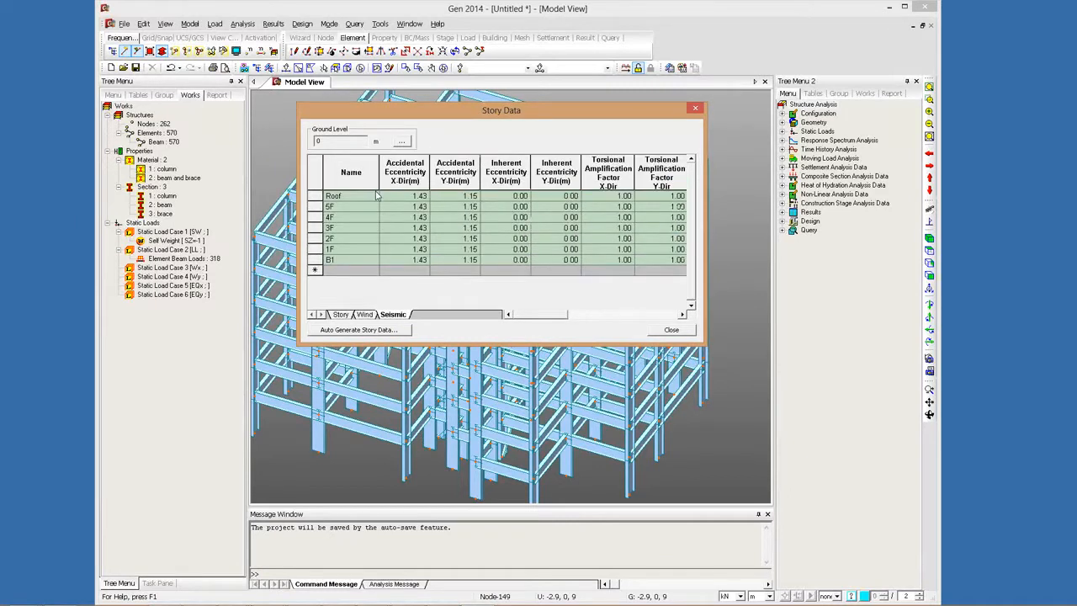
pyautogui.hotkey('ctrl', 'a')
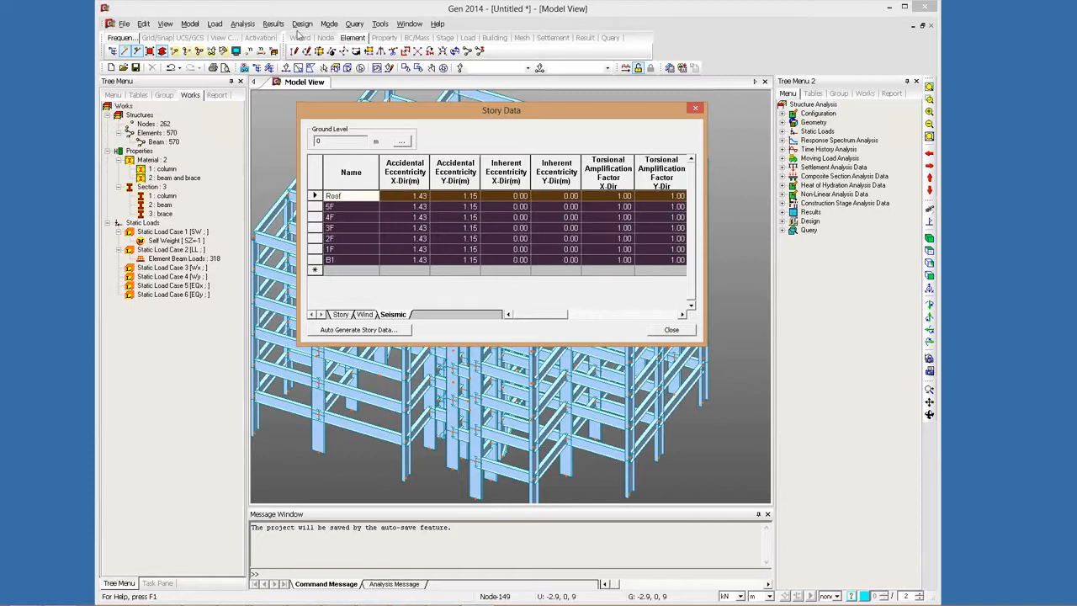
pyautogui.press('Escape')
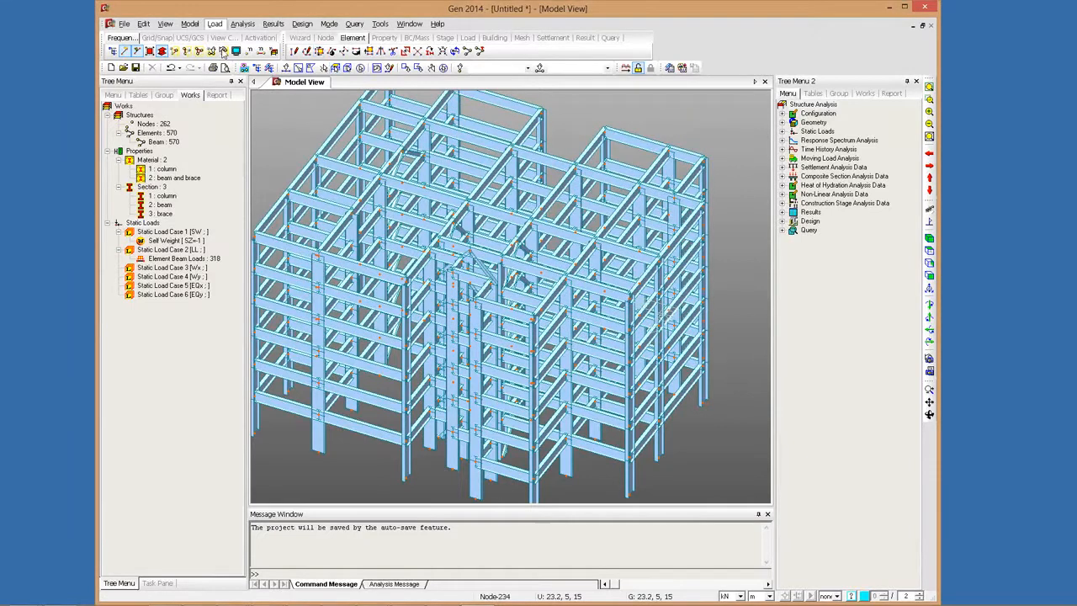
# Step: Start a lateral wind load specification for load case Wx with code IBC2012(ASCE7-10) and a Y-direction scale factor of 0
pyautogui.click(215, 24)
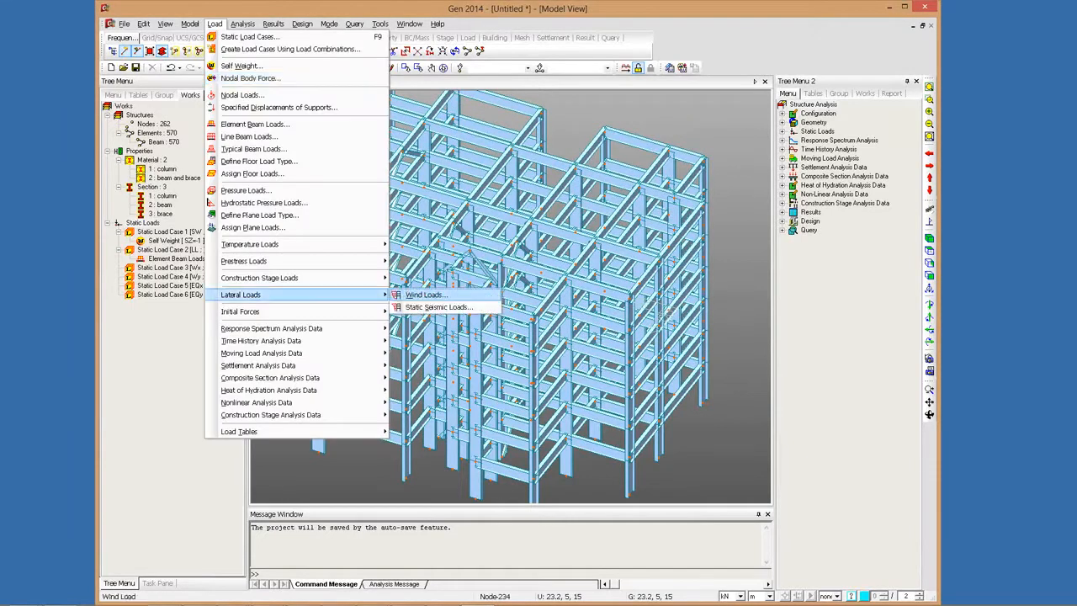
pyautogui.click(165, 83)
pyautogui.moveTo(165, 83)
pyautogui.mouseDown()
pyautogui.moveTo(282, 132)
pyautogui.moveTo(535, 172)
pyautogui.moveTo(427, 183)
pyautogui.mouseUp()
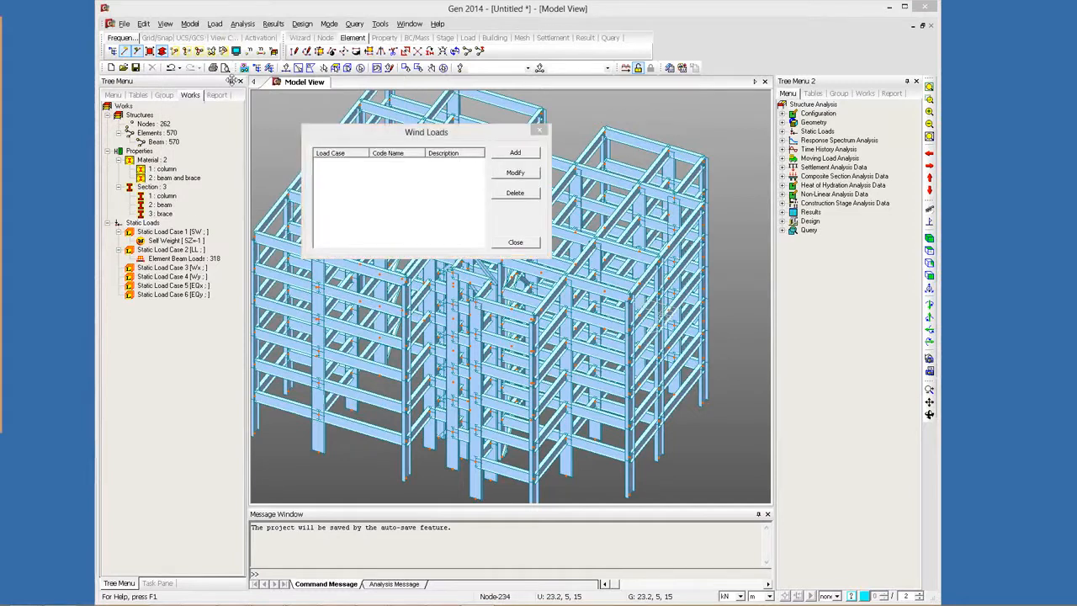
pyautogui.click(515, 153)
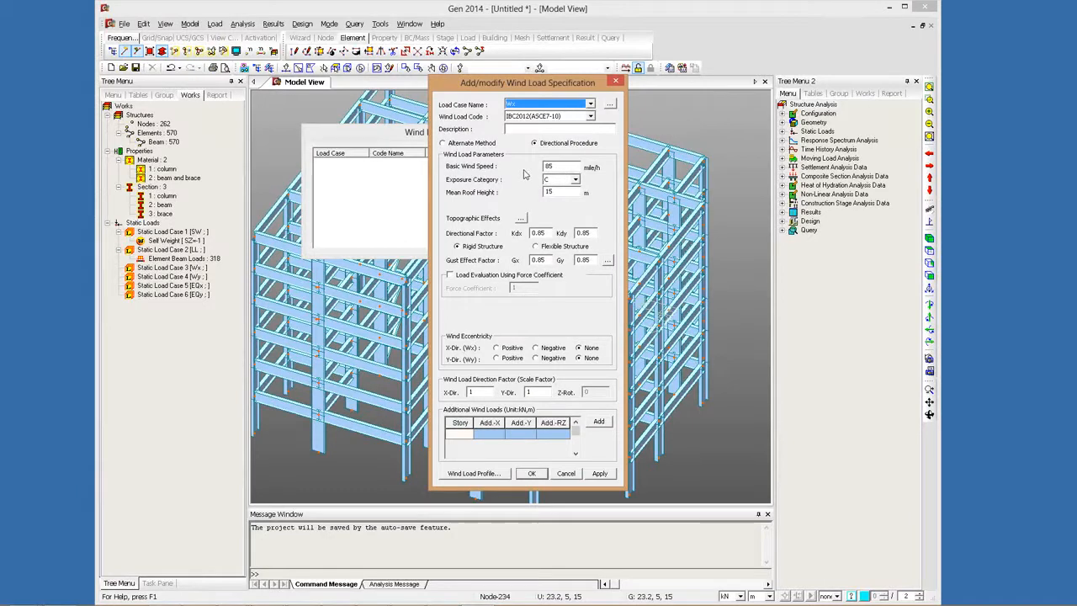
pyautogui.click(560, 192)
pyautogui.doubleClick(529, 393)
pyautogui.write('0')
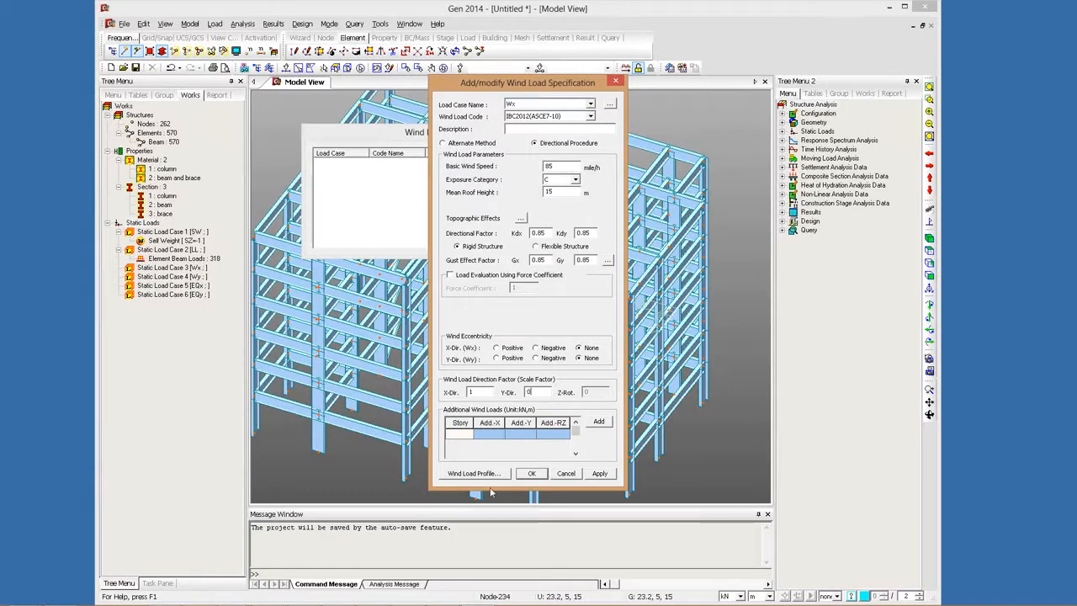
# Step: Open the wind load profile and view its X-direction story shear and overturning moment diagrams
pyautogui.click(474, 474)
pyautogui.moveTo(505, 128); pyautogui.dragTo(460, 147)
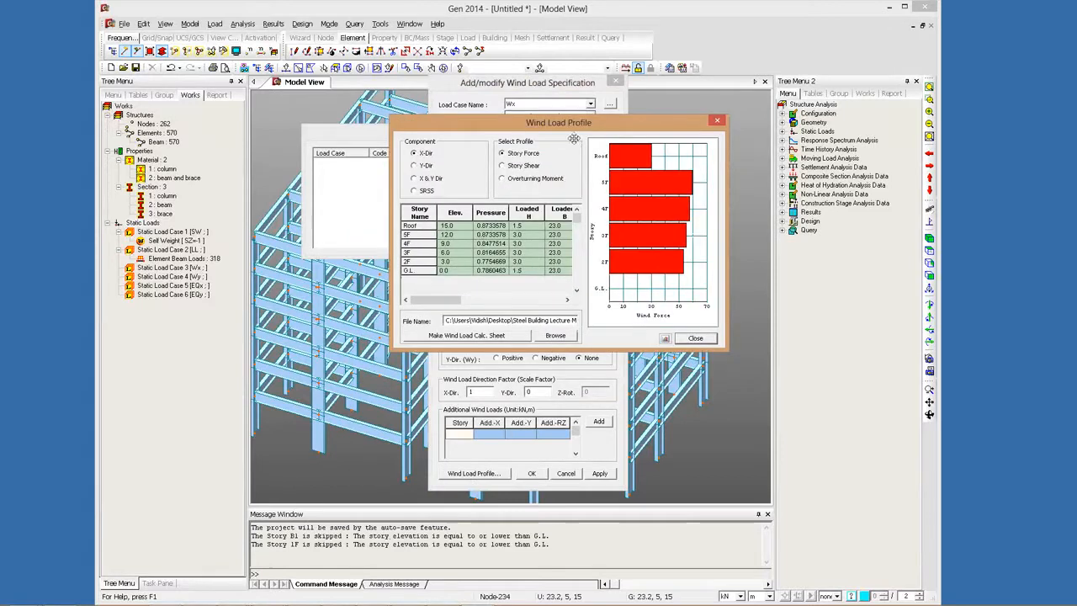
pyautogui.click(523, 167)
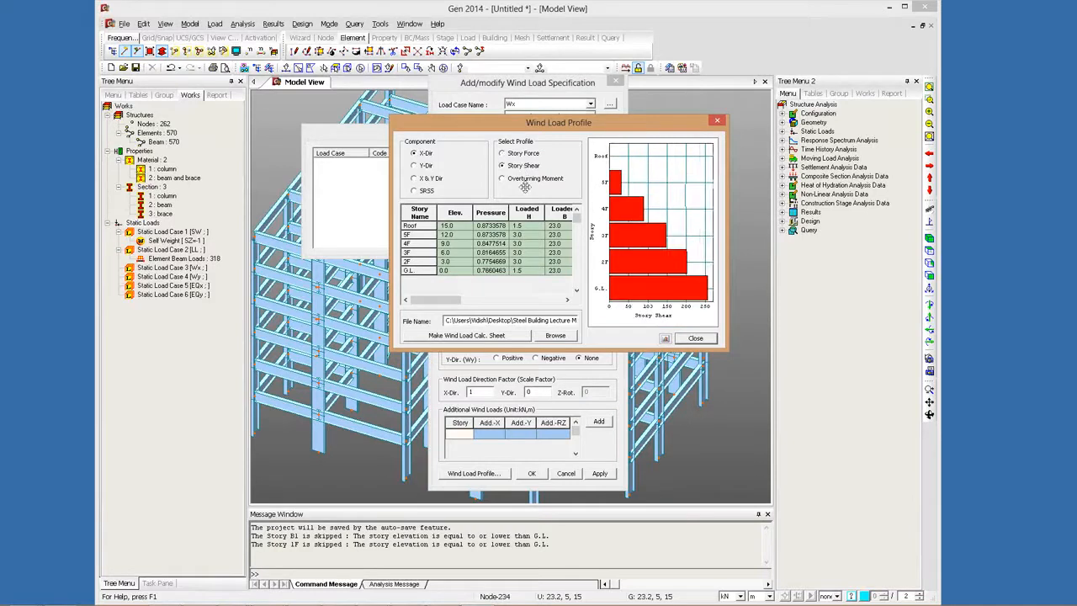
pyautogui.click(520, 179)
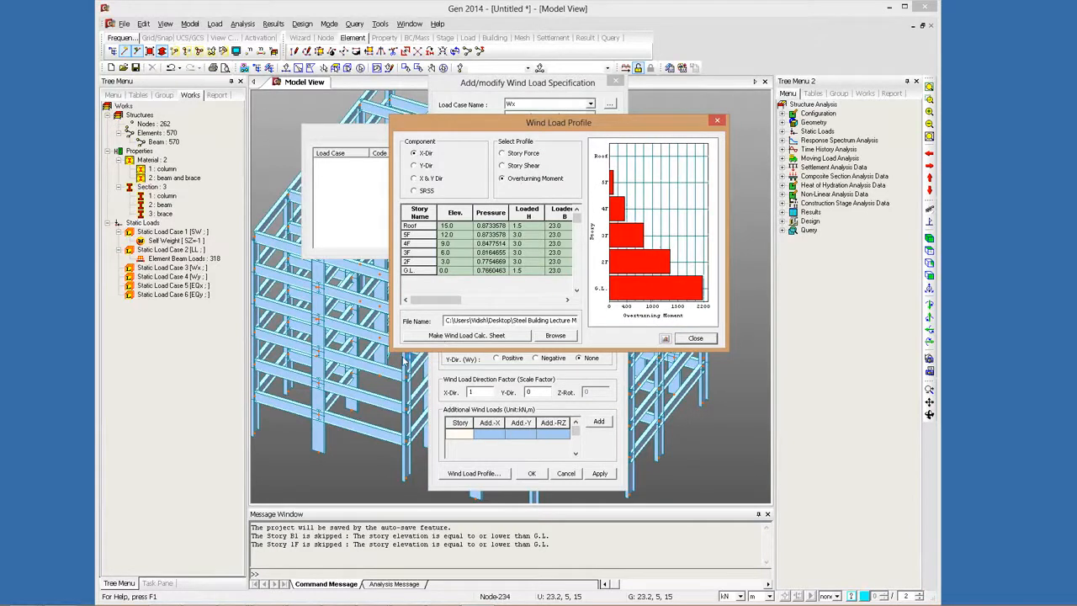
# Step: Make the wind load calculation sheet, examine its design formulas, pressure coefficients and load generation tables, and close the wind load profile
pyautogui.click(466, 334)
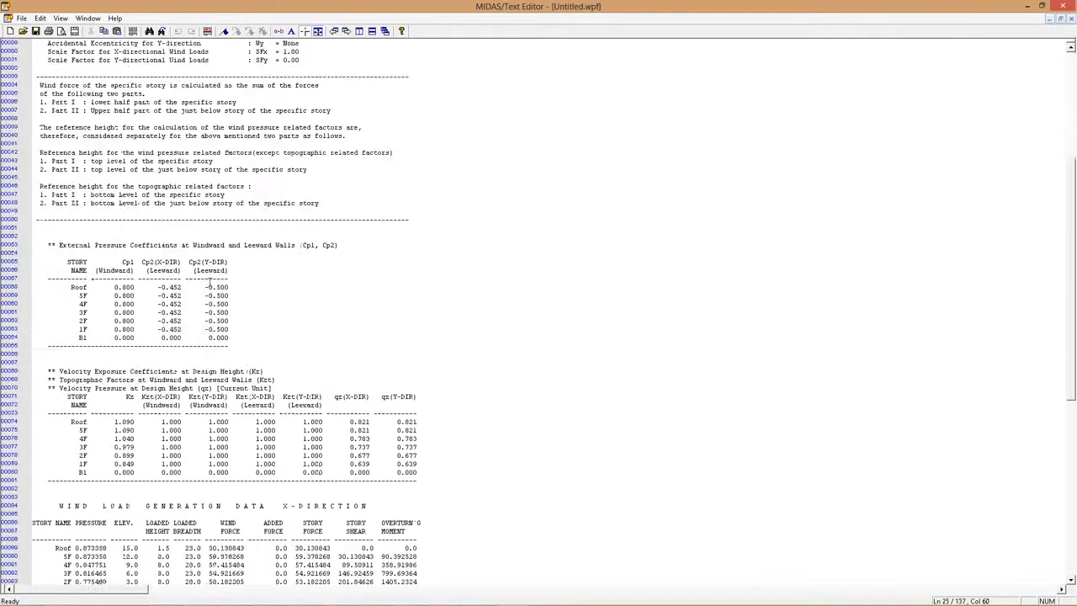
pyautogui.scroll(-10, 208, 286)
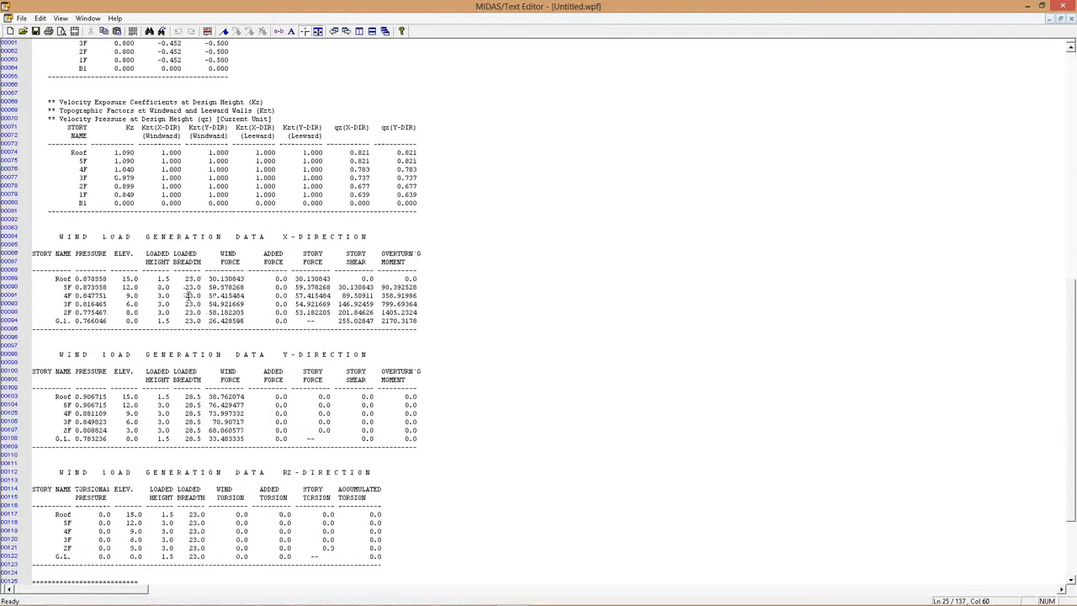
pyautogui.scroll(-10, 188, 296)
pyautogui.scroll(20, 185, 298)
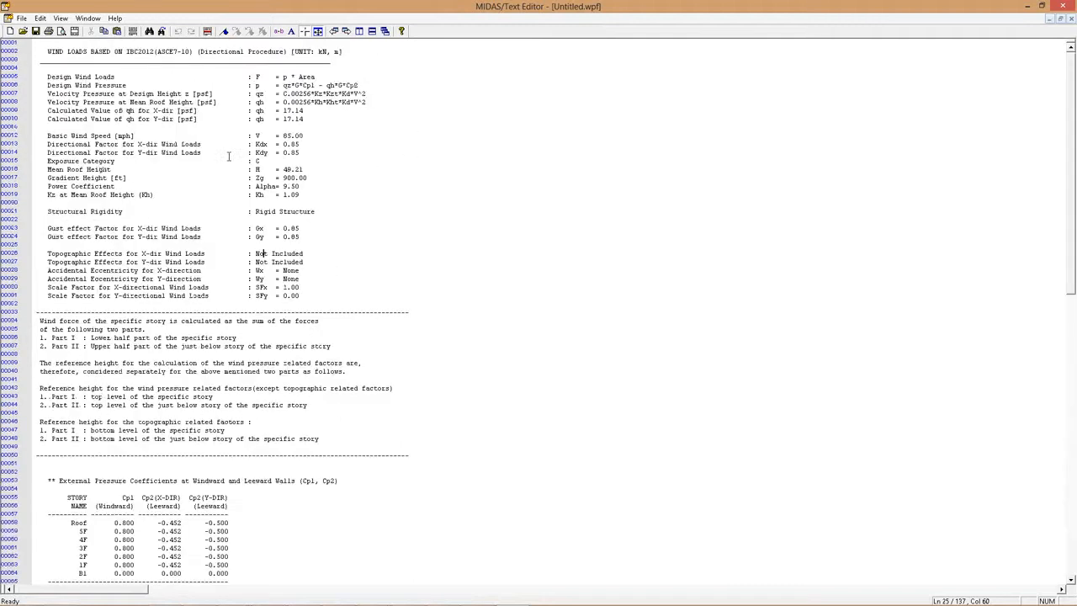
pyautogui.moveTo(252, 76); pyautogui.dragTo(325, 85)
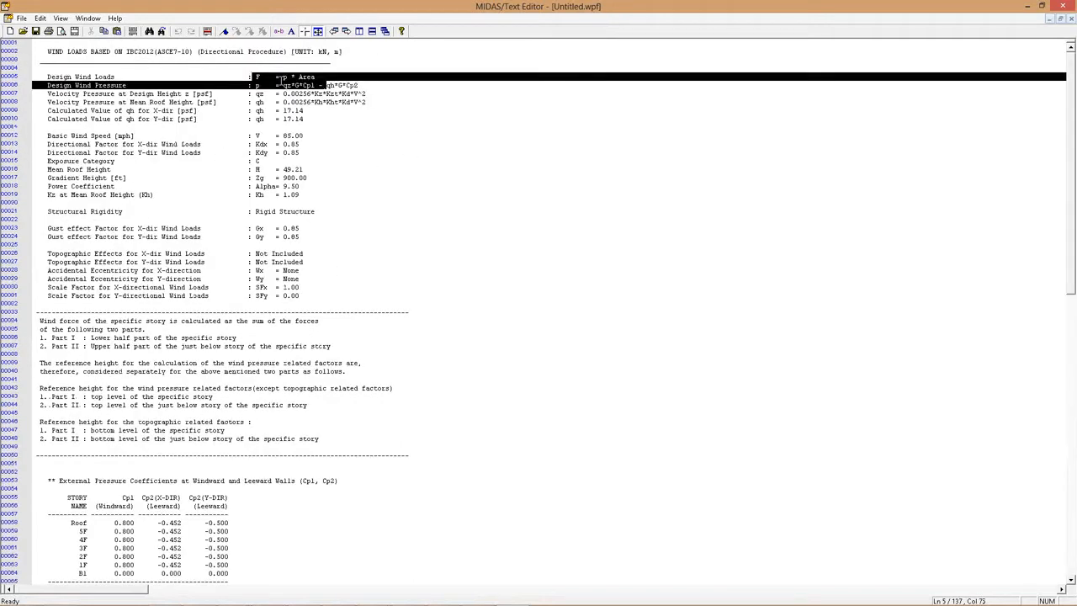
pyautogui.click(306, 93)
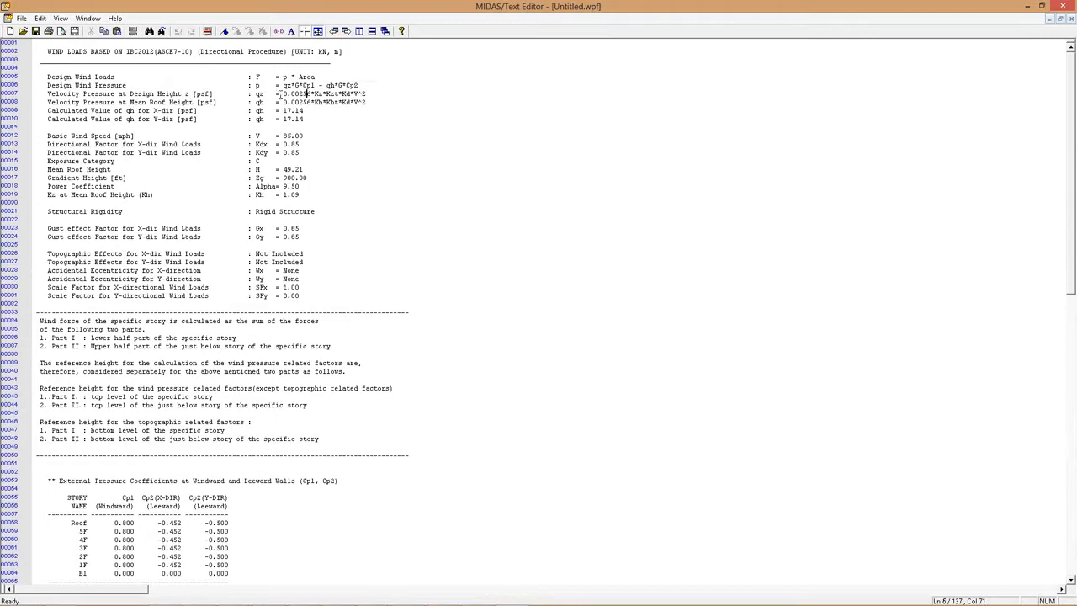
pyautogui.click(310, 108)
pyautogui.scroll(-2, 246, 253)
pyautogui.scroll(-10, 246, 252)
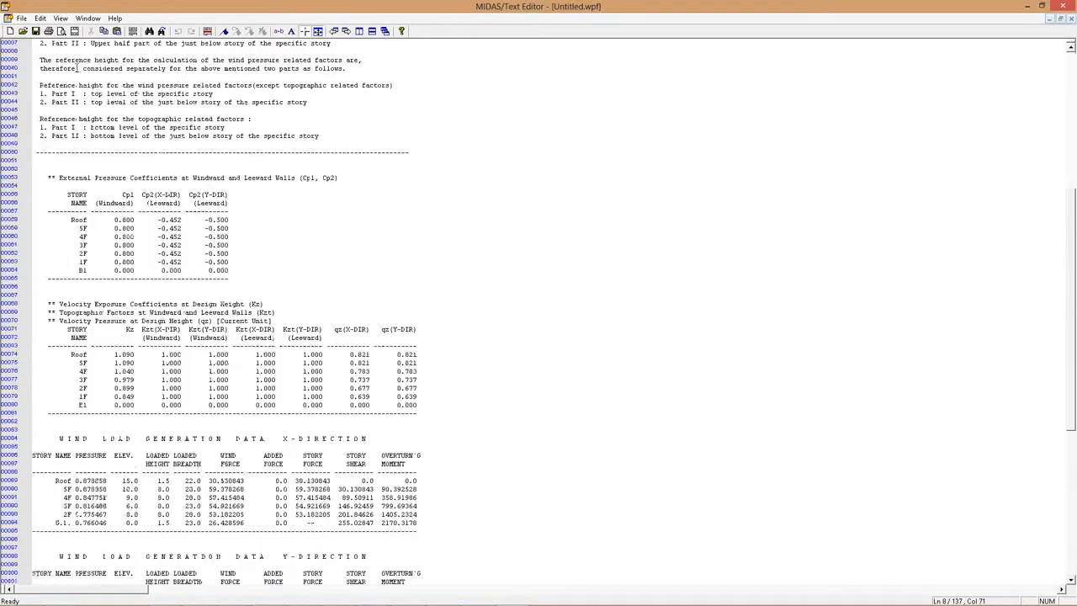
pyautogui.scroll(-3, 77, 67)
pyautogui.click(306, 77)
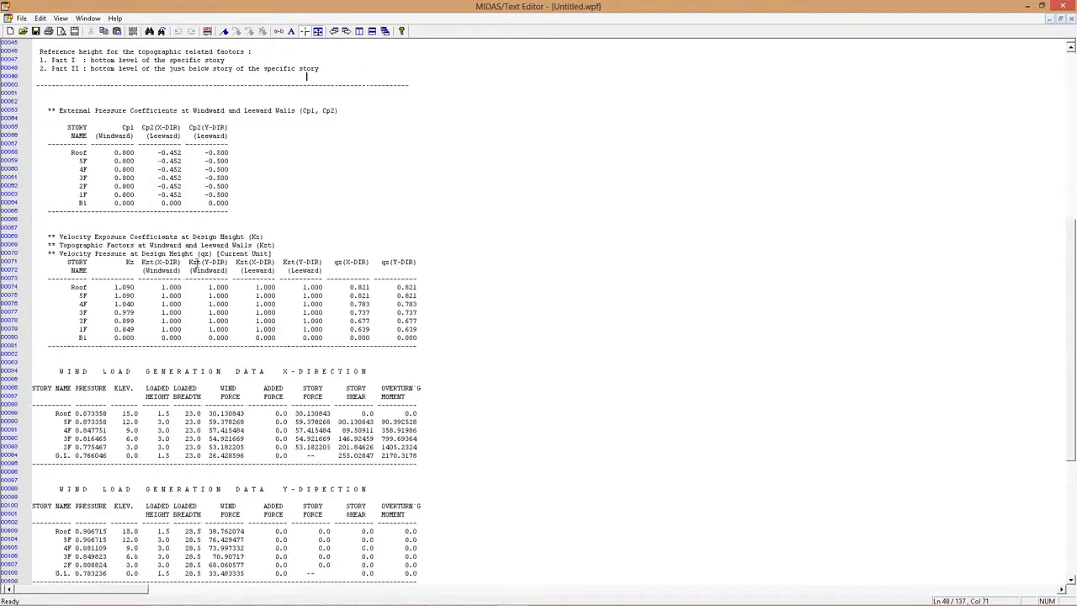
pyautogui.scroll(-10, 196, 264)
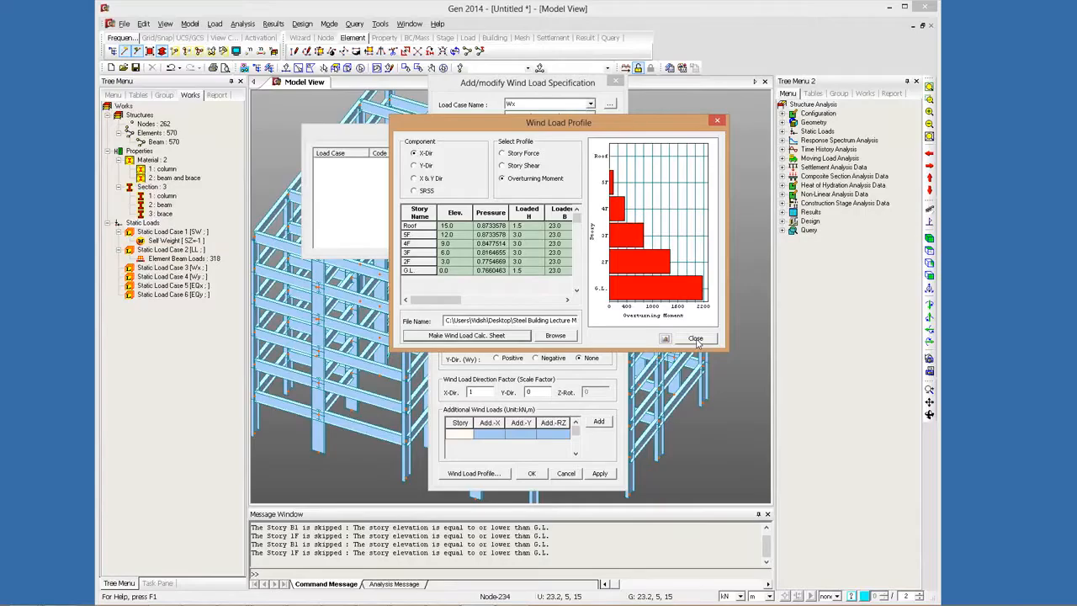
pyautogui.press('Escape')
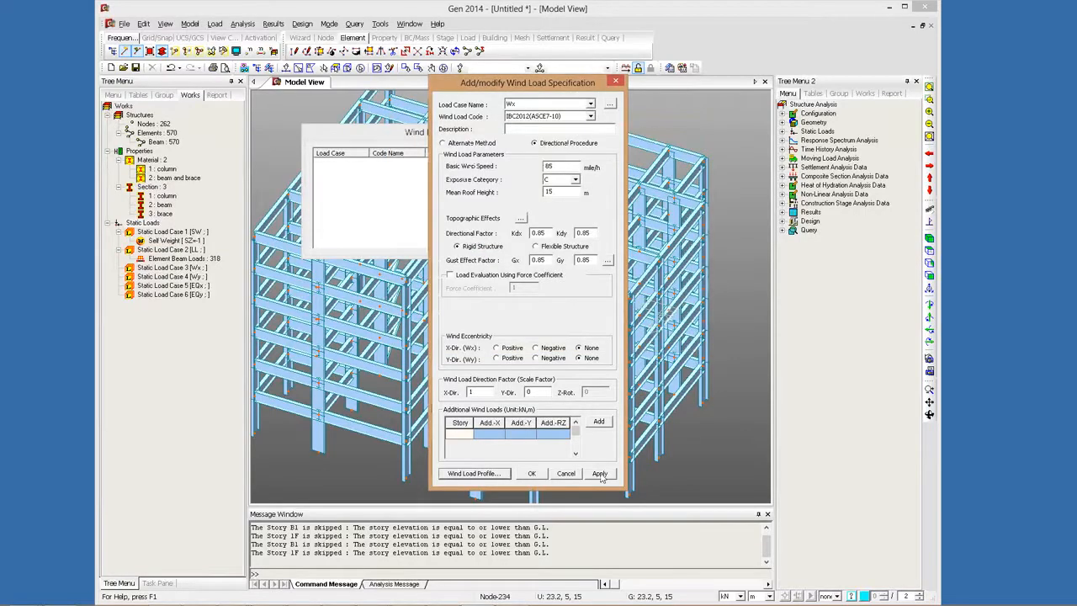
# Step: Apply the Wx wind load, add one for Wy with scale factors X 0 and Y 1, and close the wind load list
pyautogui.click(600, 473)
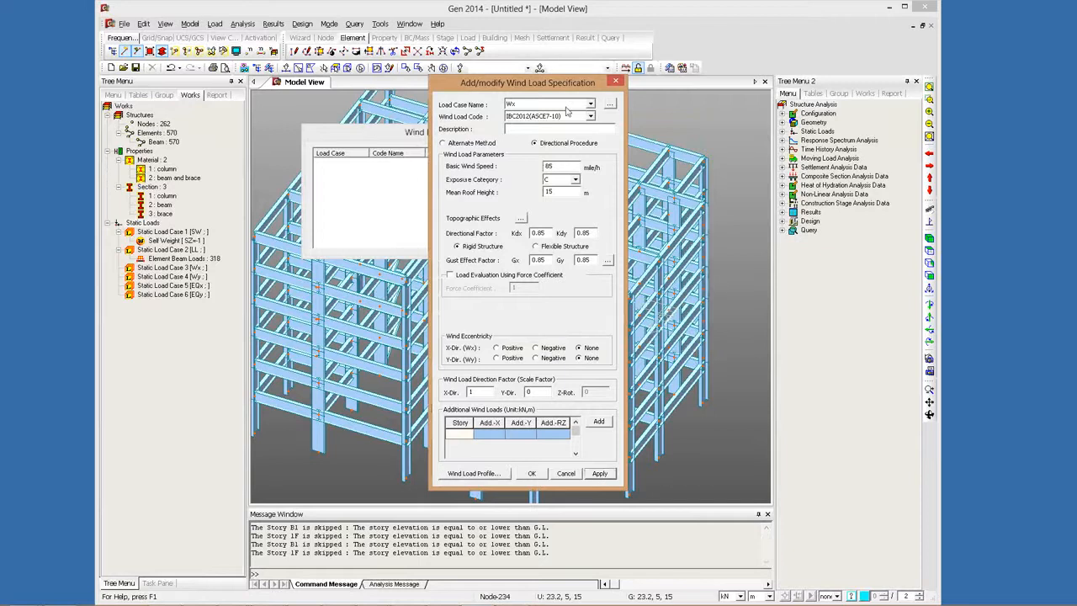
pyautogui.click(566, 107)
pyautogui.click(557, 137)
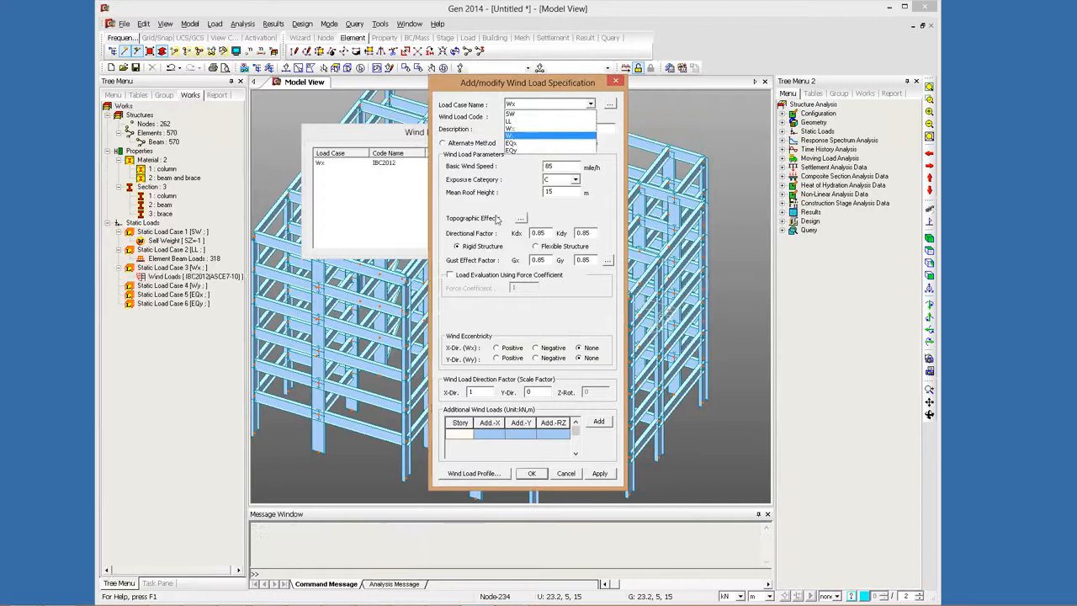
pyautogui.doubleClick(476, 392)
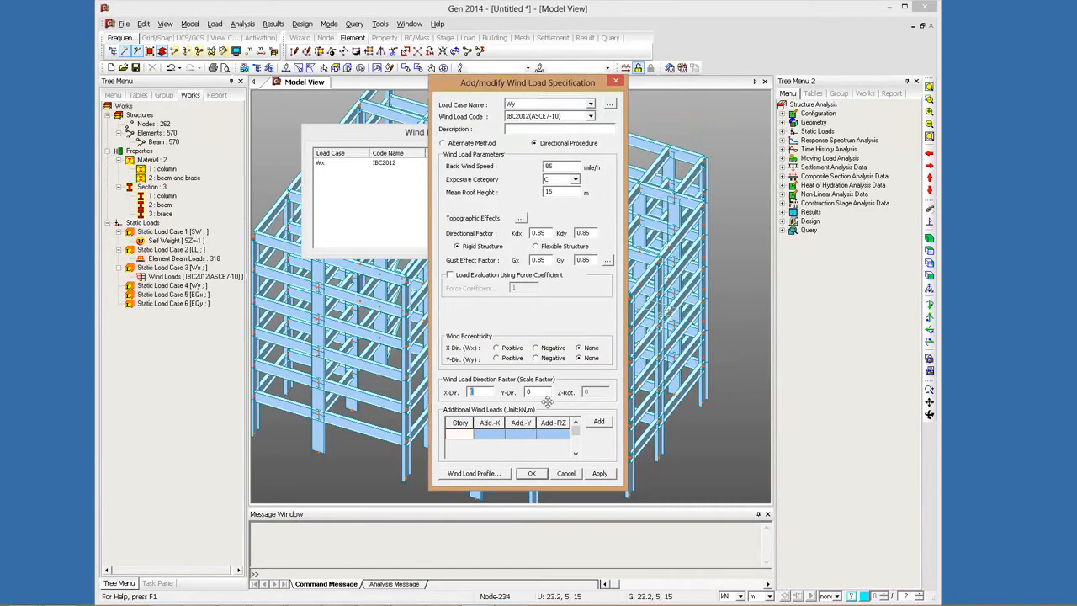
pyautogui.write('0')
pyautogui.press('Tab')
pyautogui.write('1')
pyautogui.press('Return')
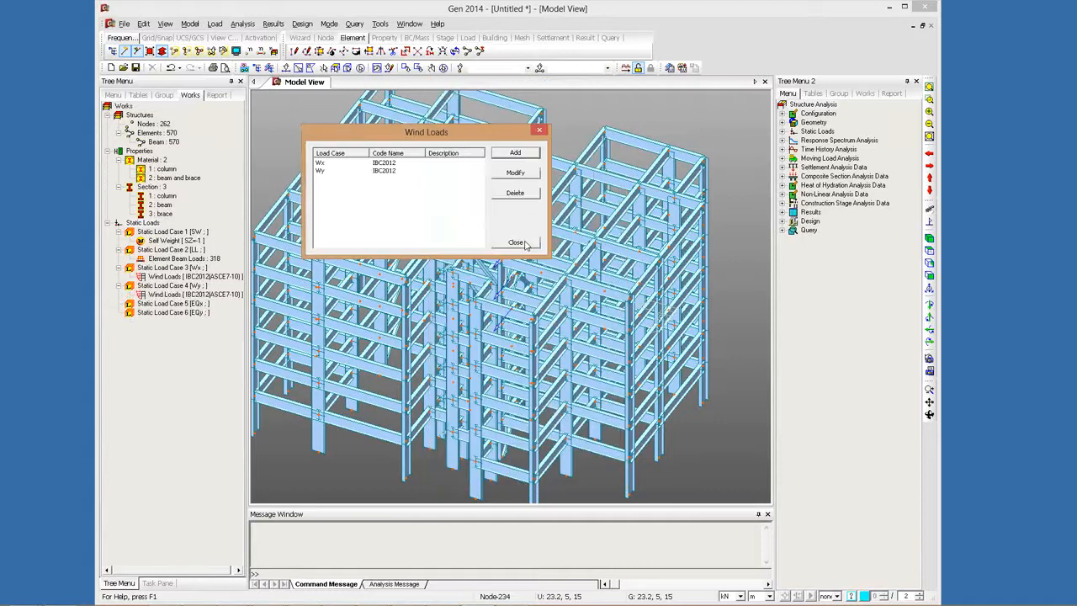
pyautogui.click(515, 242)
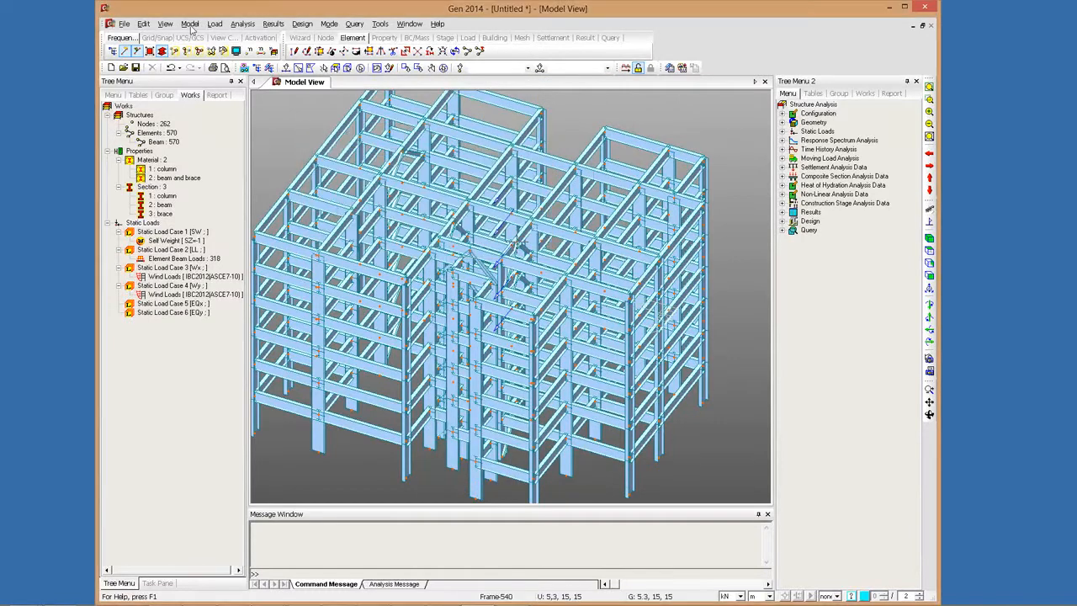
# Step: Set the structure type to convert self-weight into masses, keeping the lumped mass option
pyautogui.click(190, 23)
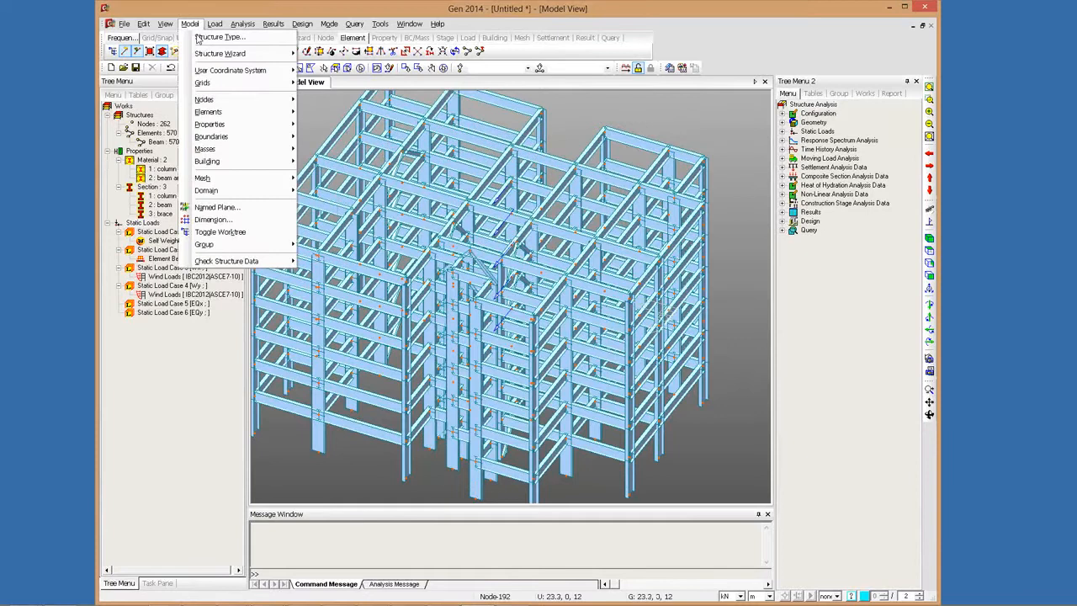
pyautogui.click(217, 37)
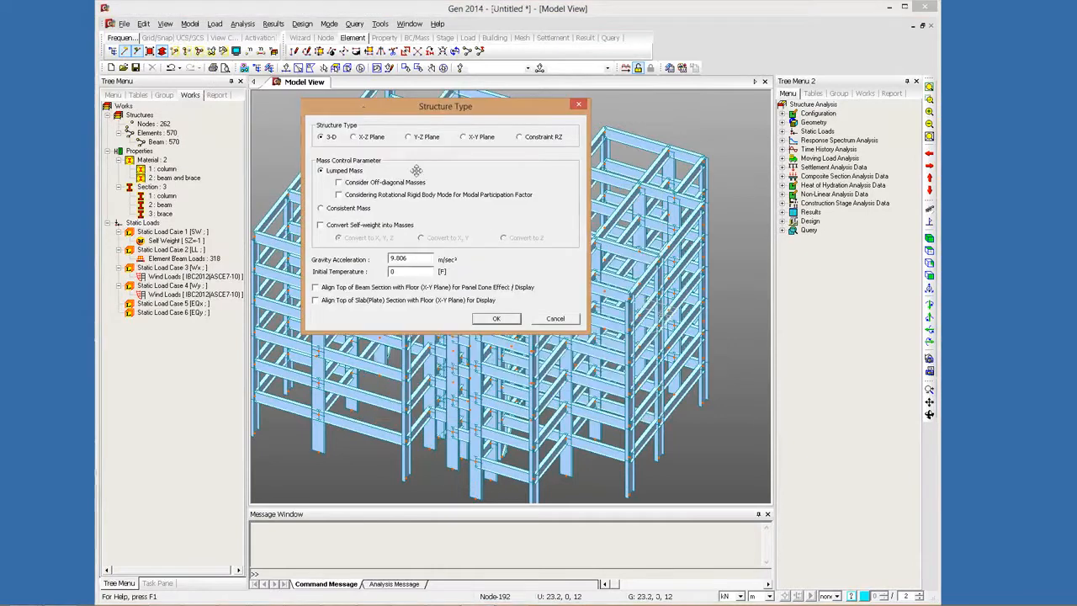
pyautogui.click(366, 225)
pyautogui.press('Return')
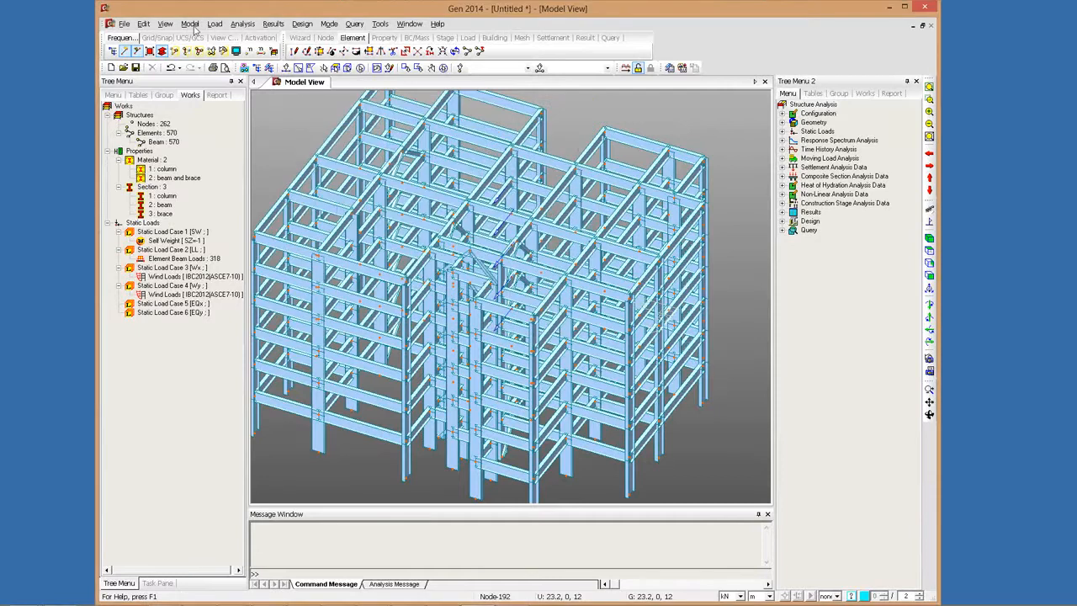
# Step: Start a static seismic load specification for load case EQx with code IBC2012(ASCE7-10) and site class D
pyautogui.click(191, 25)
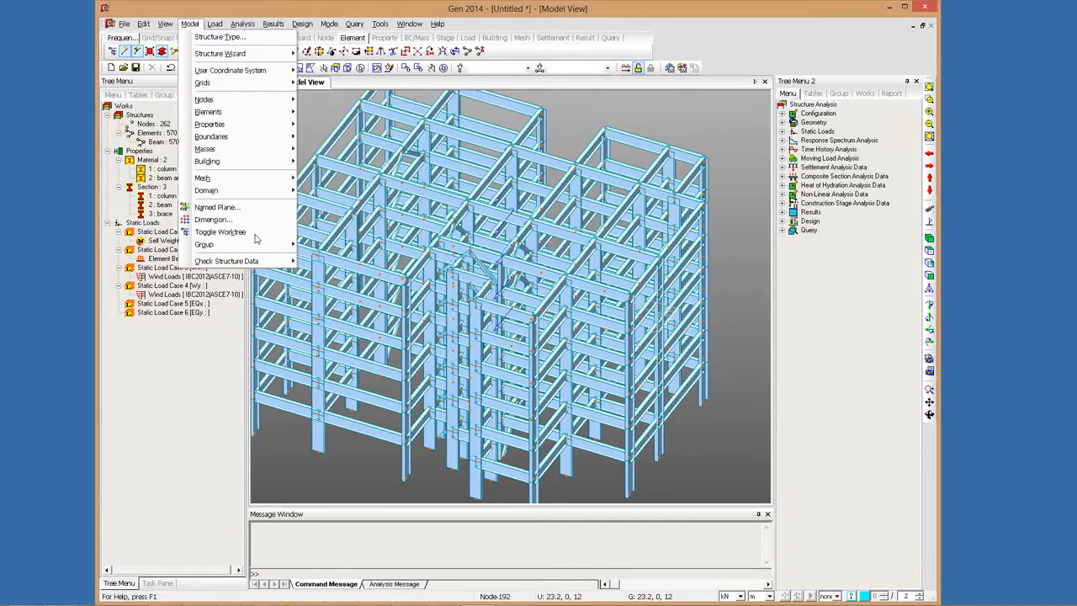
pyautogui.click(214, 24)
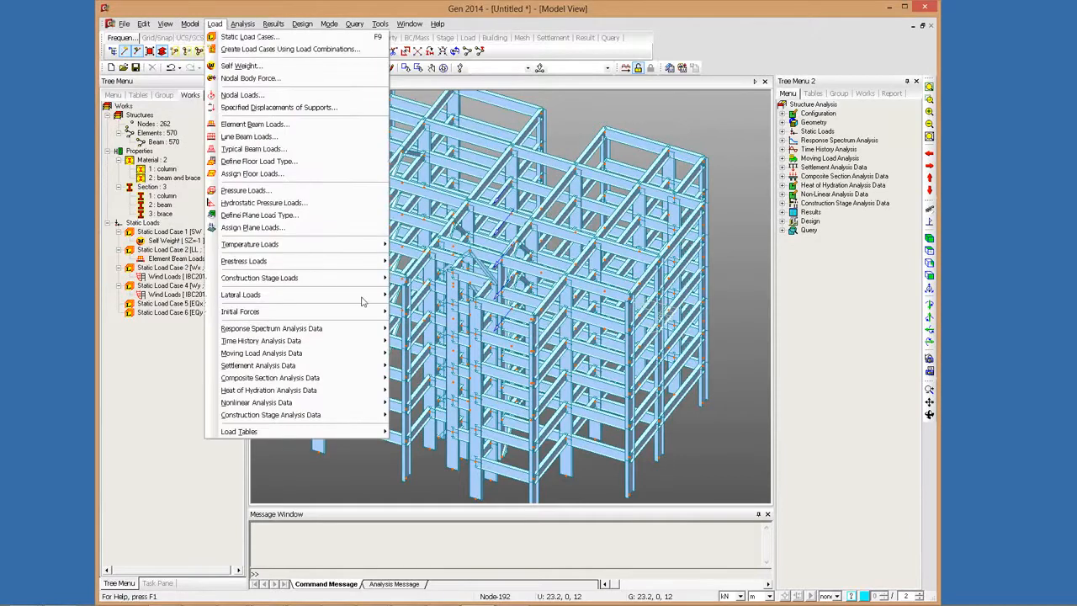
pyautogui.click(386, 76)
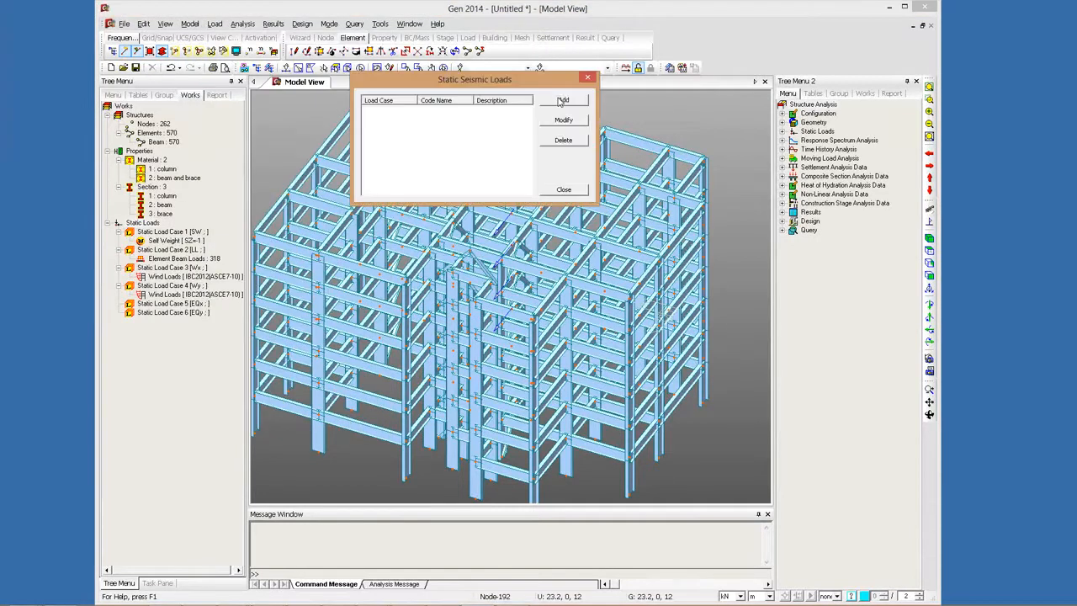
pyautogui.click(562, 101)
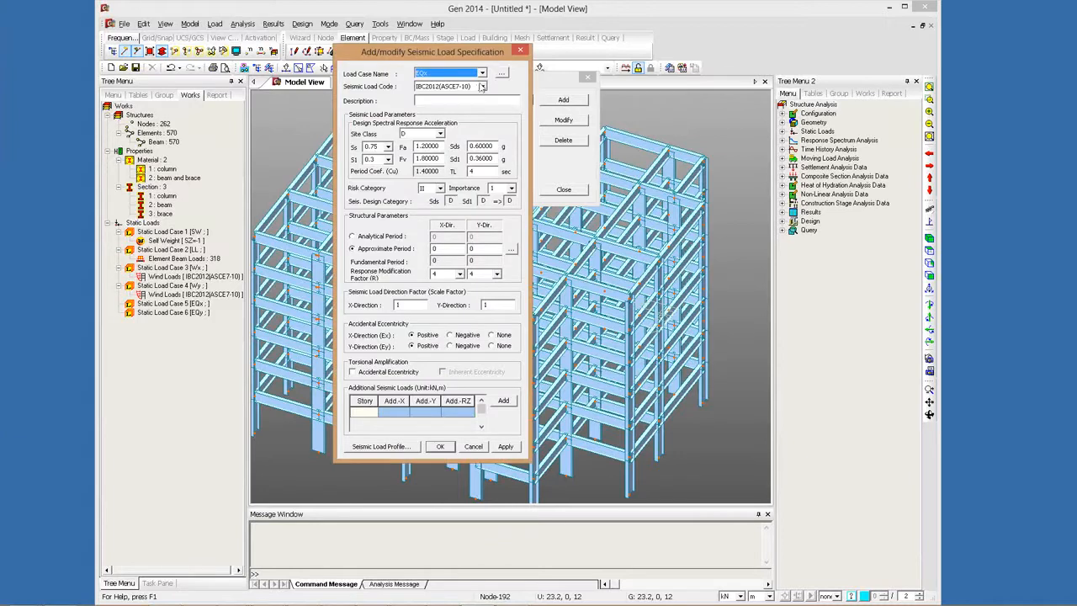
pyautogui.click(482, 87)
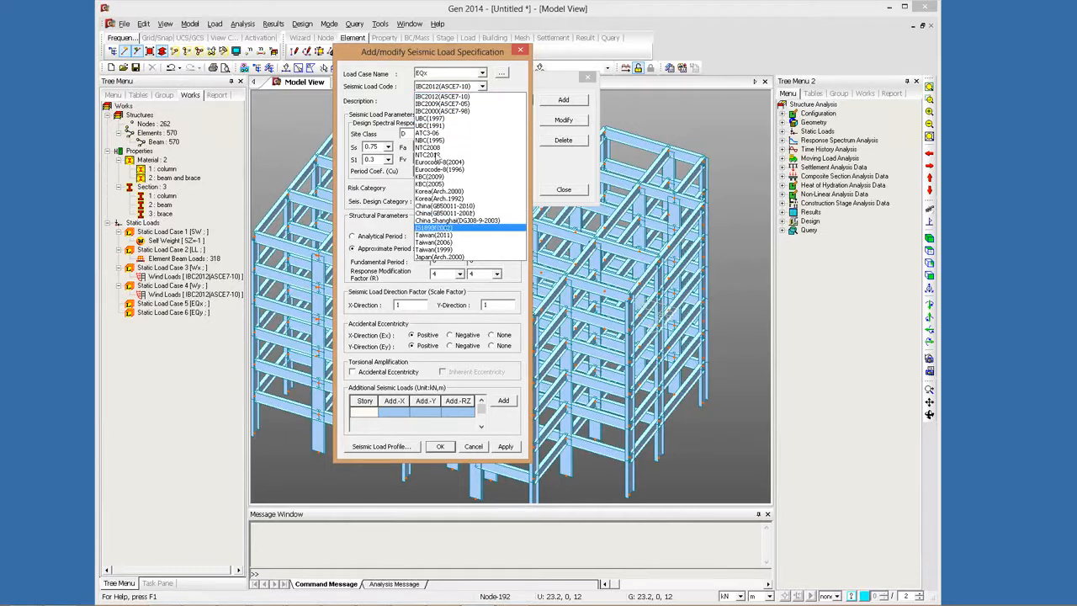
pyautogui.click(495, 88)
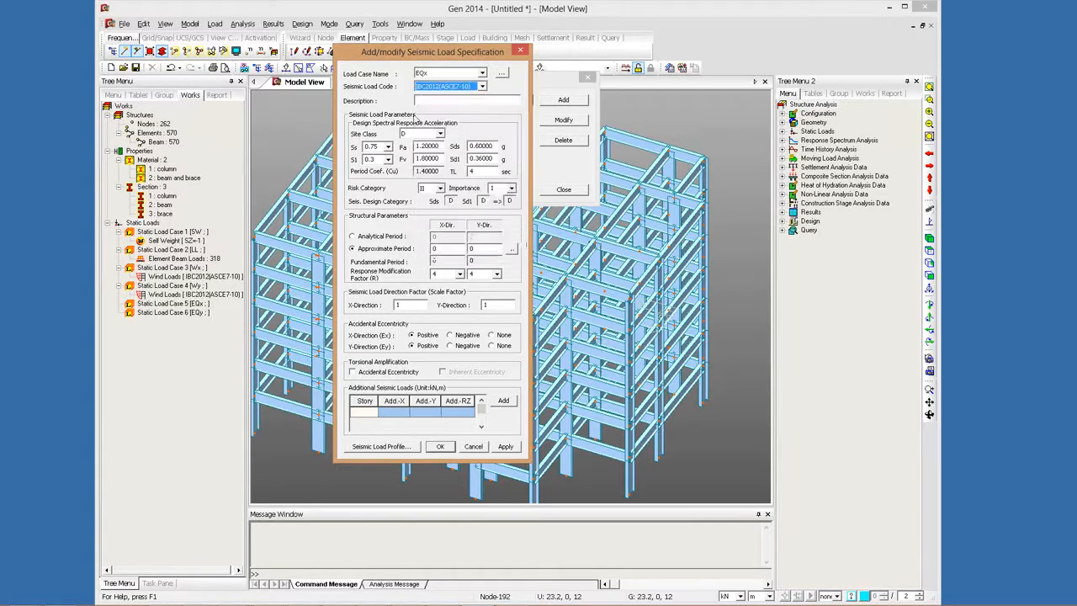
pyautogui.click(429, 135)
pyautogui.click(417, 167)
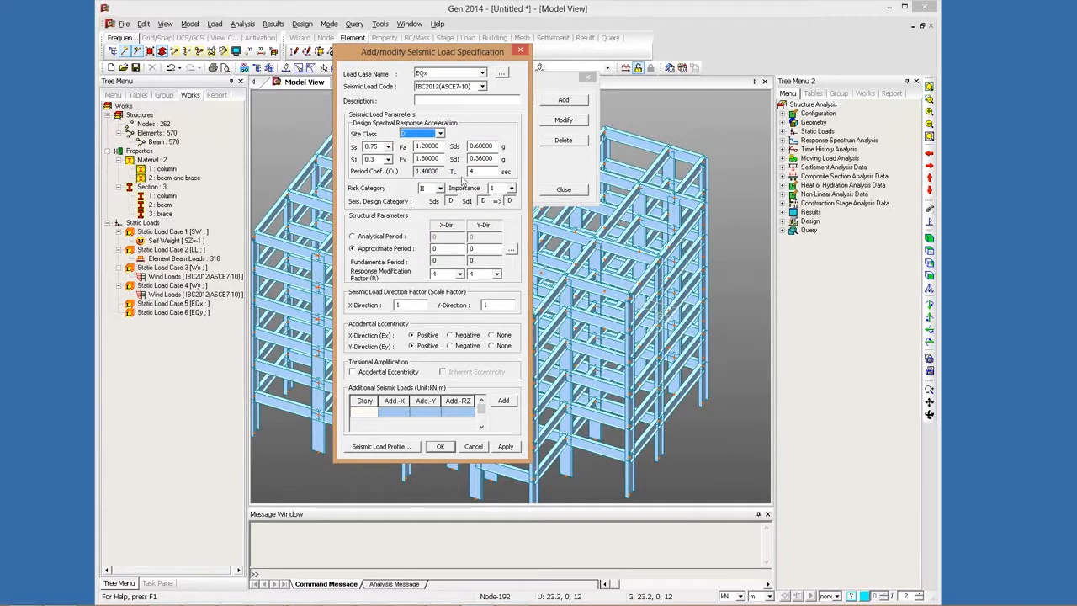
# Step: Calculate the approximate periods in both directions with T = 0.028hn^(0.8) and set the Y-direction scale factor to 0
pyautogui.click(455, 249)
pyautogui.press('Tab')
pyautogui.click(511, 249)
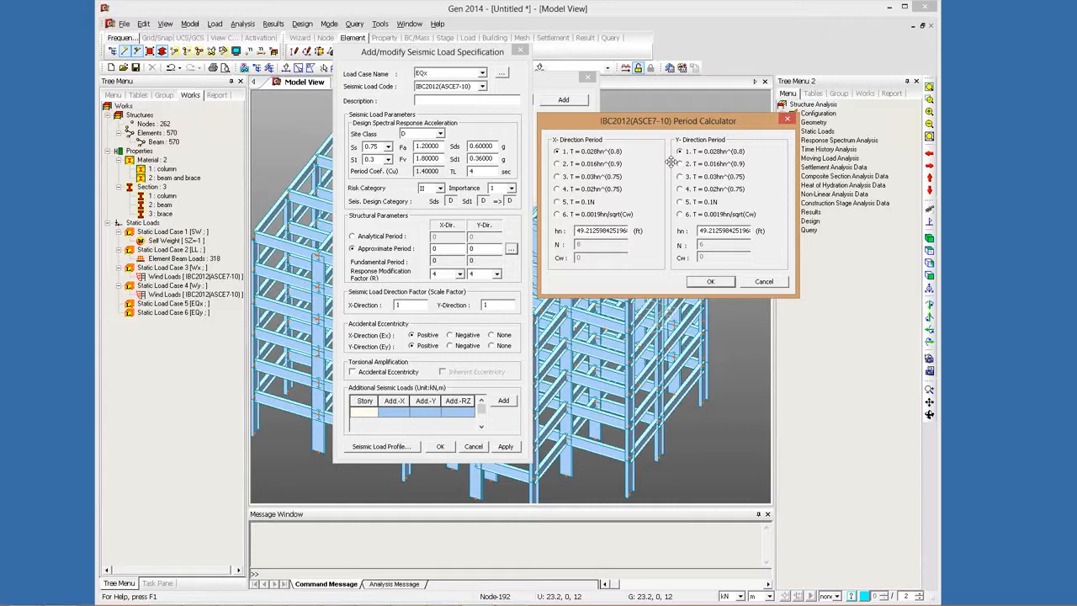
pyautogui.click(705, 281)
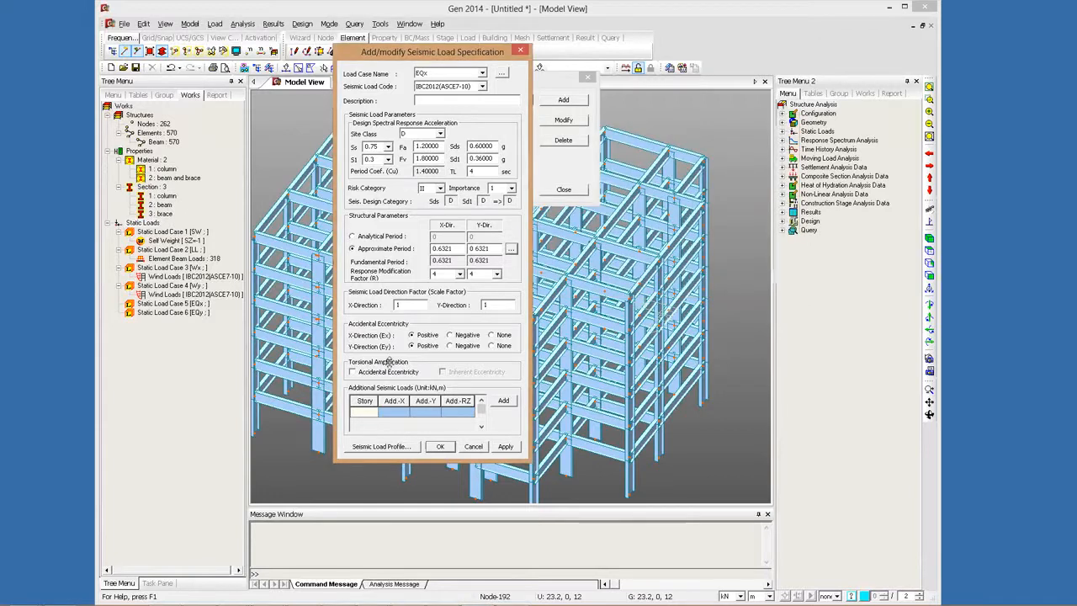
pyautogui.doubleClick(486, 305)
pyautogui.write('0')
# Step: Open the seismic load profile and view its X-direction story shear and overturning moment diagrams
pyautogui.click(379, 446)
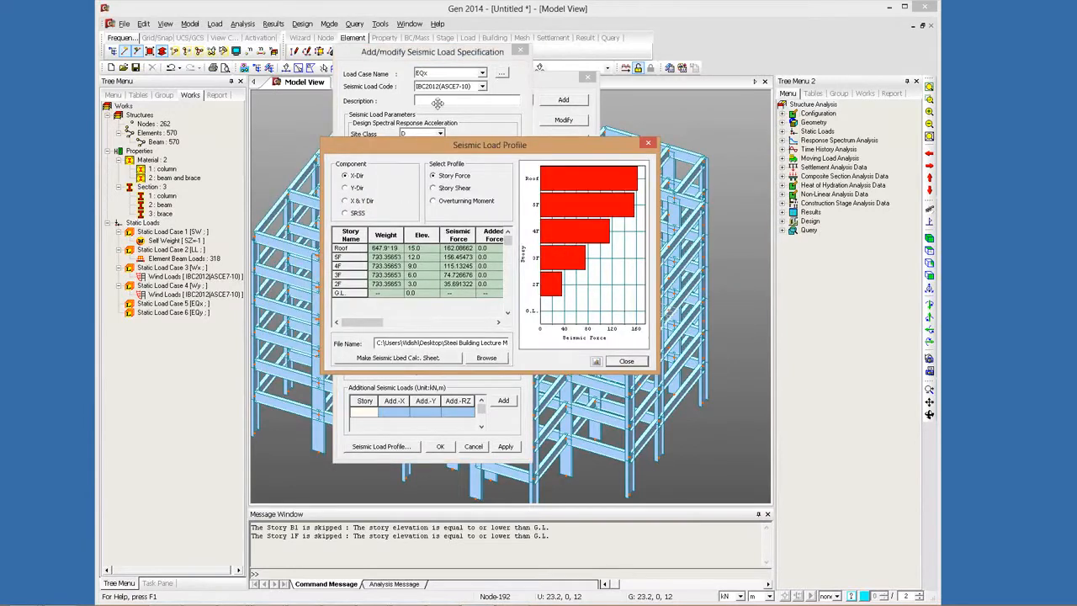
pyautogui.moveTo(500, 147); pyautogui.dragTo(437, 103)
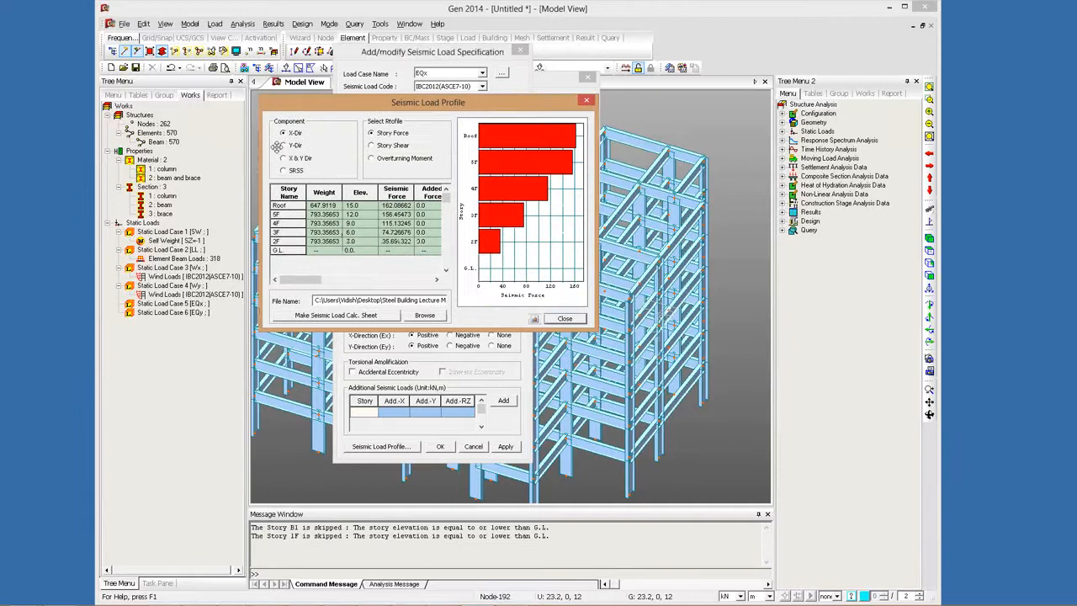
pyautogui.click(384, 146)
pyautogui.click(388, 159)
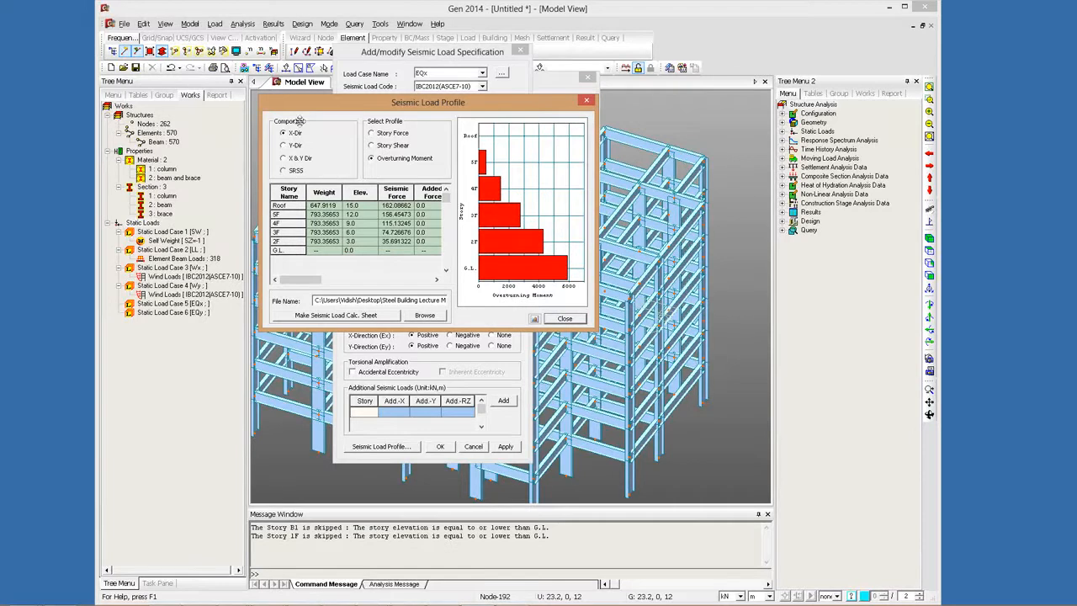
pyautogui.click(297, 174)
pyautogui.press('Down')
# Step: Make the seismic load calculation sheet, examine its load generation tables and torsion comments, and close the seismic load profile
pyautogui.click(320, 316)
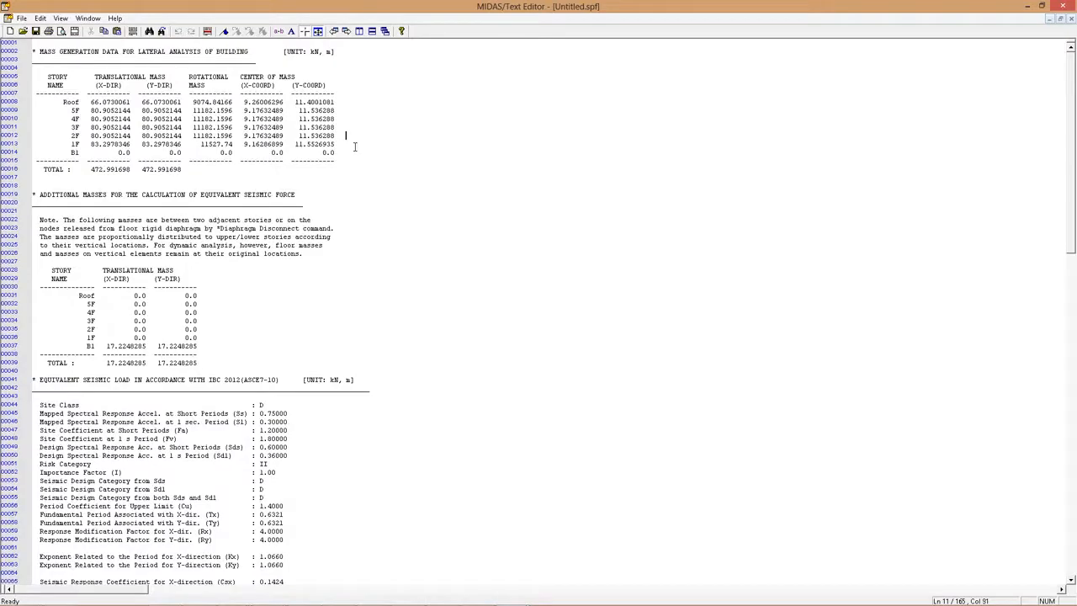
pyautogui.scroll(-20, 355, 147)
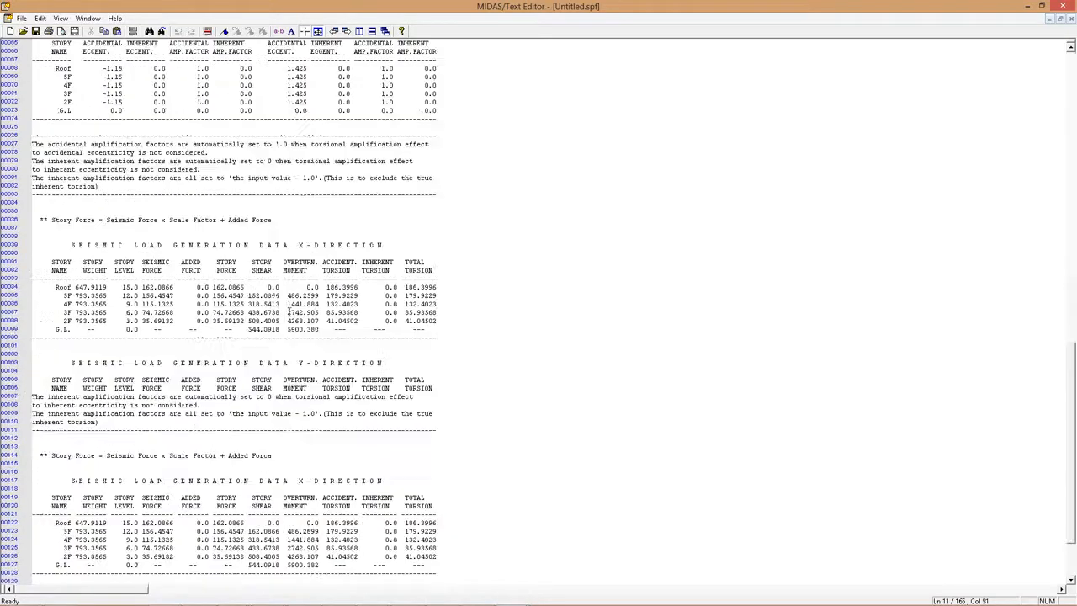
pyautogui.scroll(-20, 288, 313)
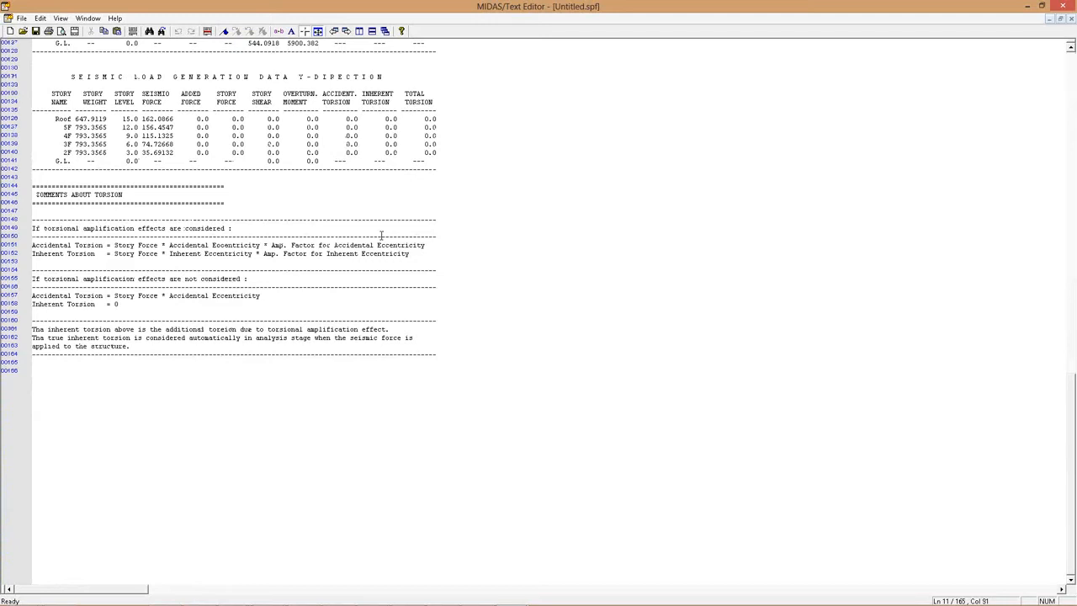
pyautogui.scroll(3, 382, 235)
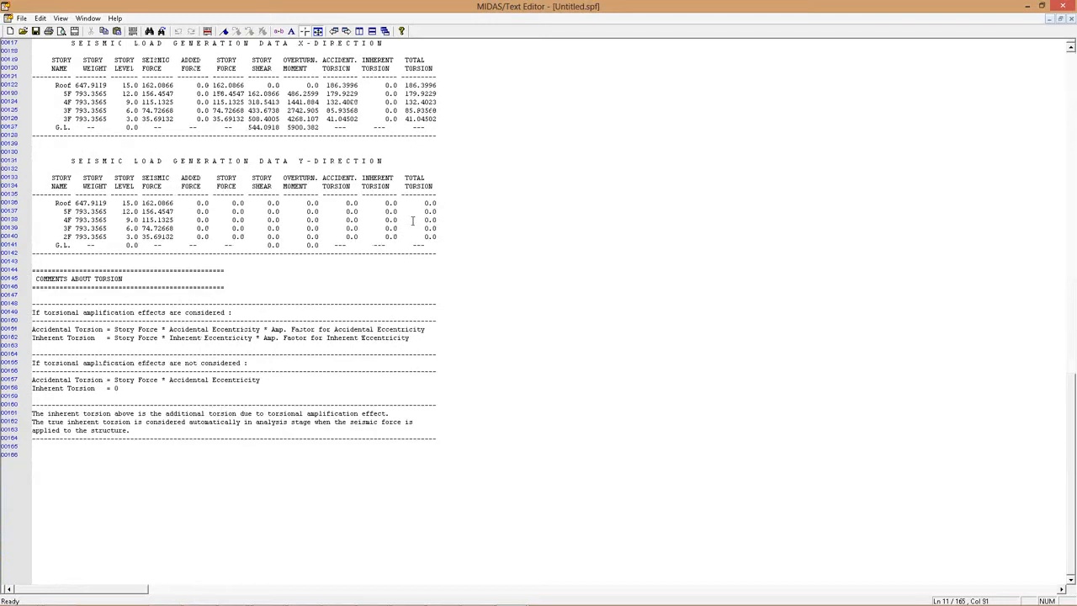
pyautogui.scroll(2, 413, 221)
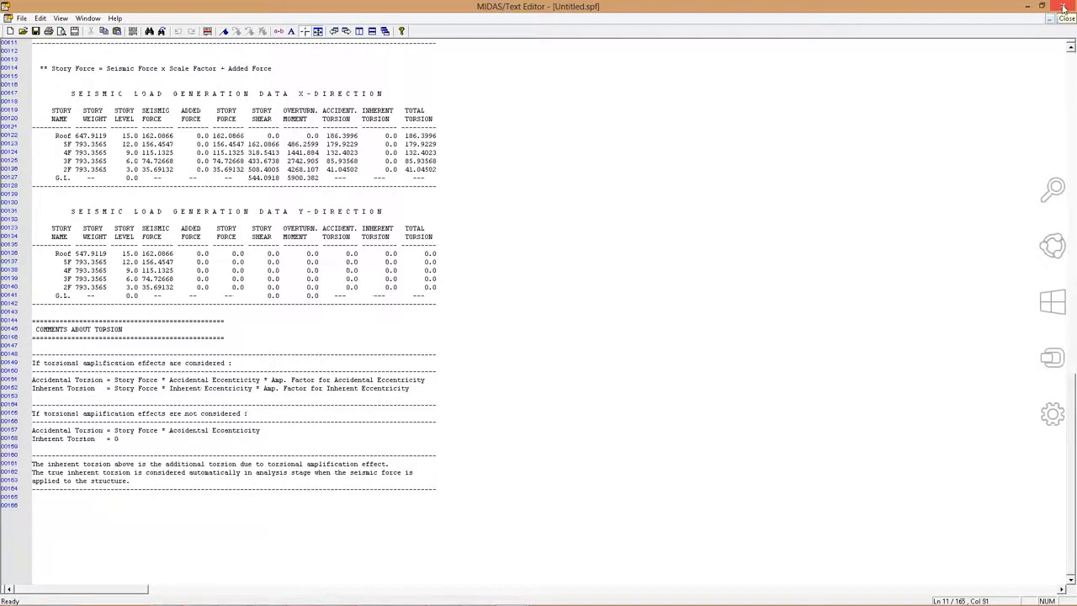
pyautogui.click(1063, 6)
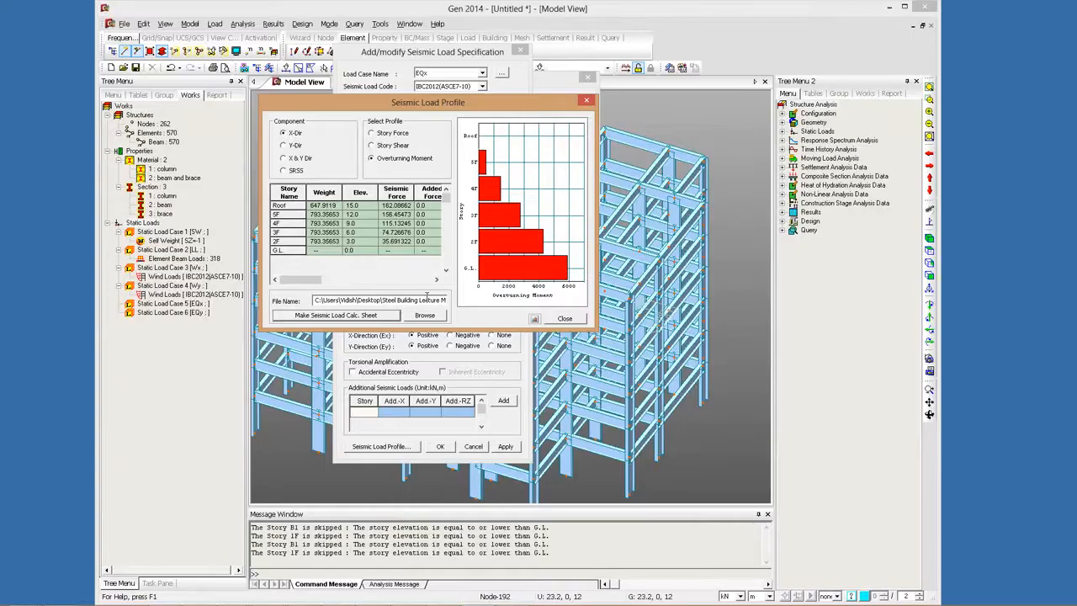
pyautogui.click(565, 319)
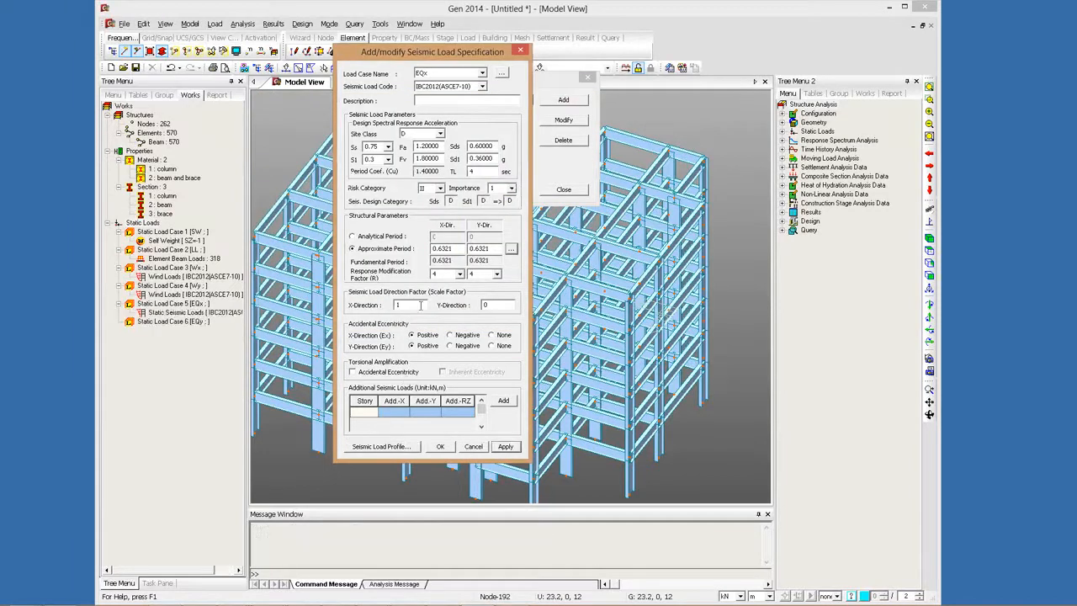
# Step: Apply the EQx seismic load, add one for EQy with scale factors X 0 and Y 1, and close the seismic load list
pyautogui.moveTo(395, 304); pyautogui.dragTo(445, 303)
pyautogui.write('0')
pyautogui.press('Tab')
pyautogui.write('1')
pyautogui.click(482, 73)
pyautogui.click(446, 94)
pyautogui.click(439, 445)
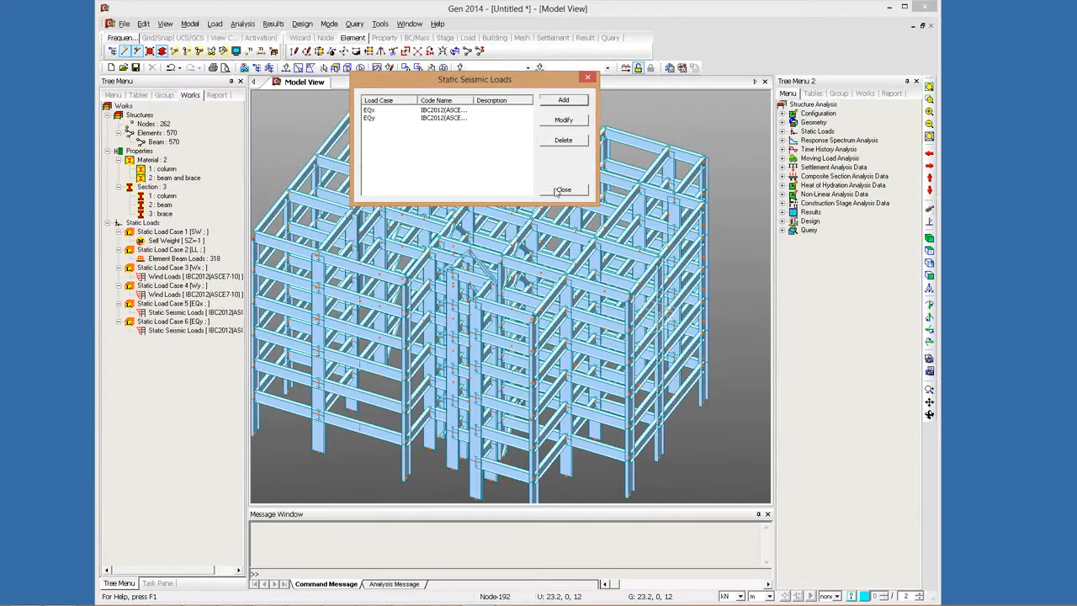
pyautogui.click(556, 192)
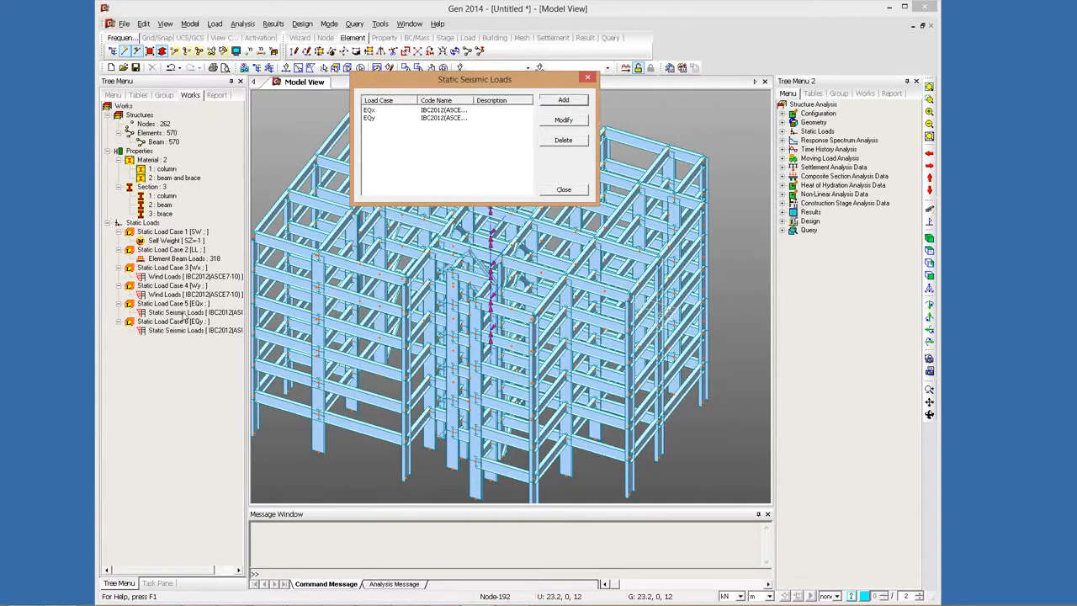
# Step: Check the static seismic load entries of EQx and EQy, and select all column base nodes in the front view
pyautogui.click(183, 313)
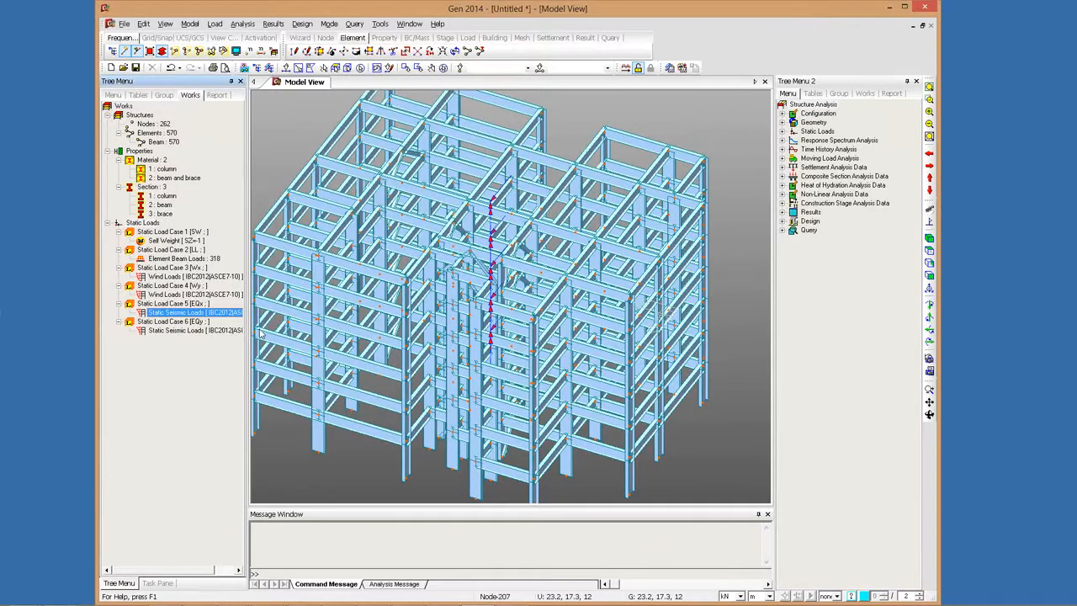
pyautogui.click(226, 330)
pyautogui.hotkey('ctrl', 'shift', 'f')
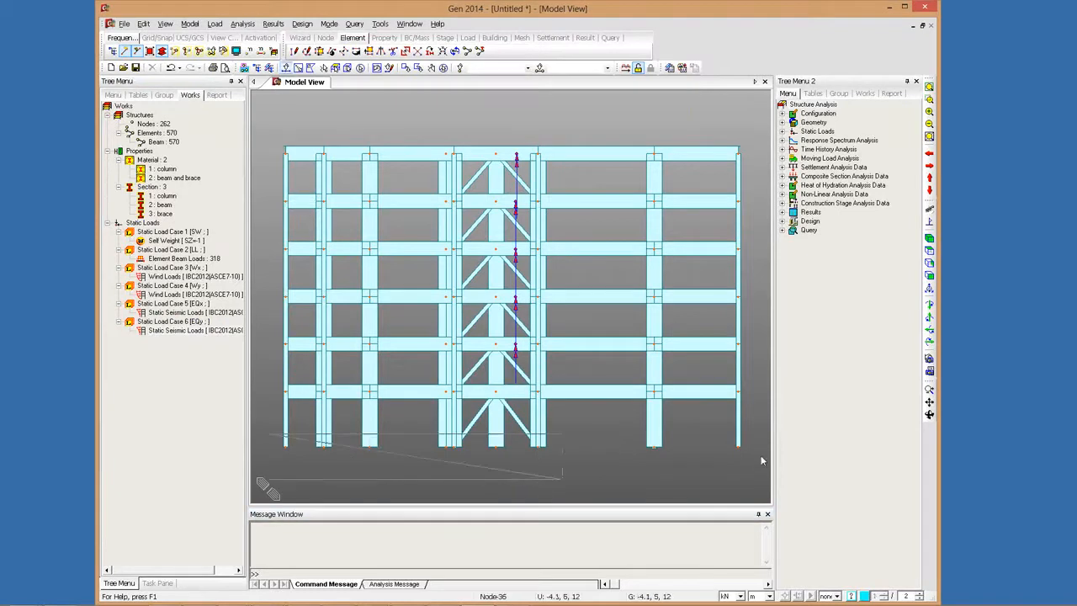
pyautogui.moveTo(762, 461); pyautogui.dragTo(762, 462)
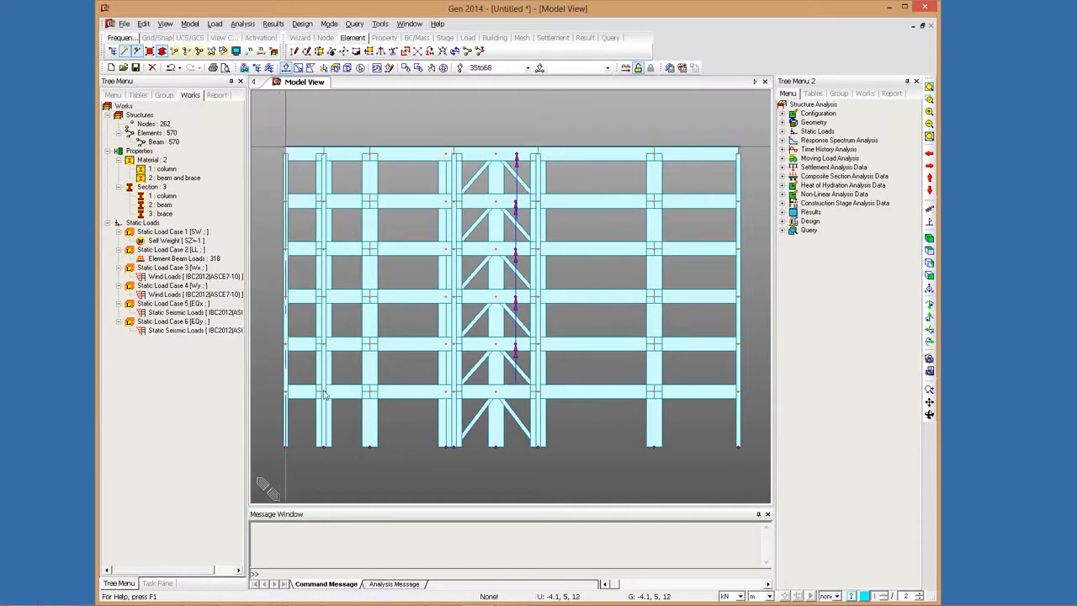
# Step: Open the pile spring supports settings, examine the soil type, subgrade reaction and initial soil modulus options, and close them without applying
pyautogui.rightClick(295, 114)
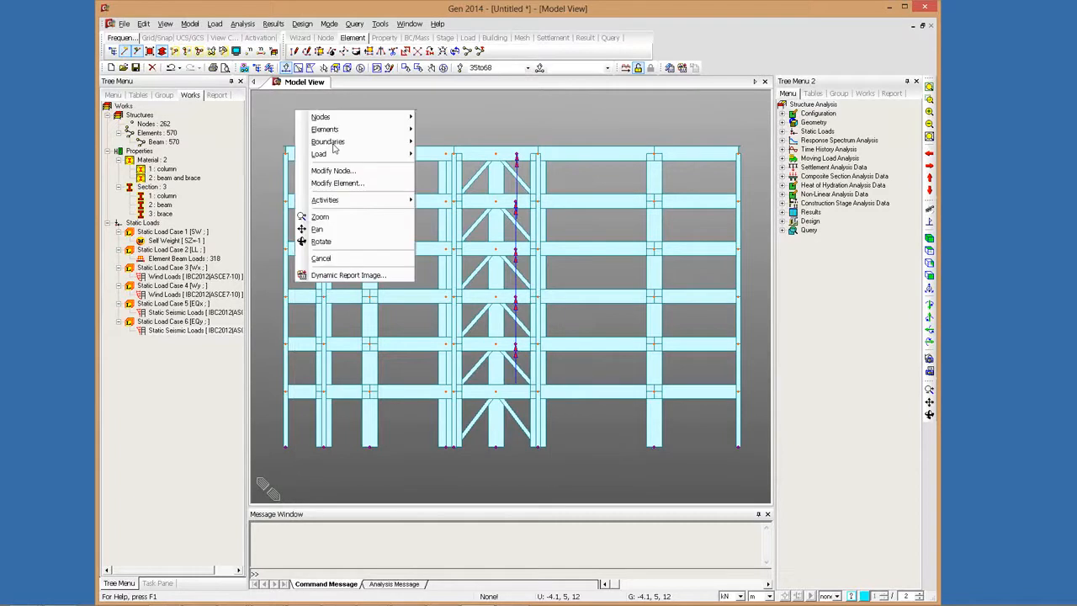
pyautogui.moveTo(370, 142)
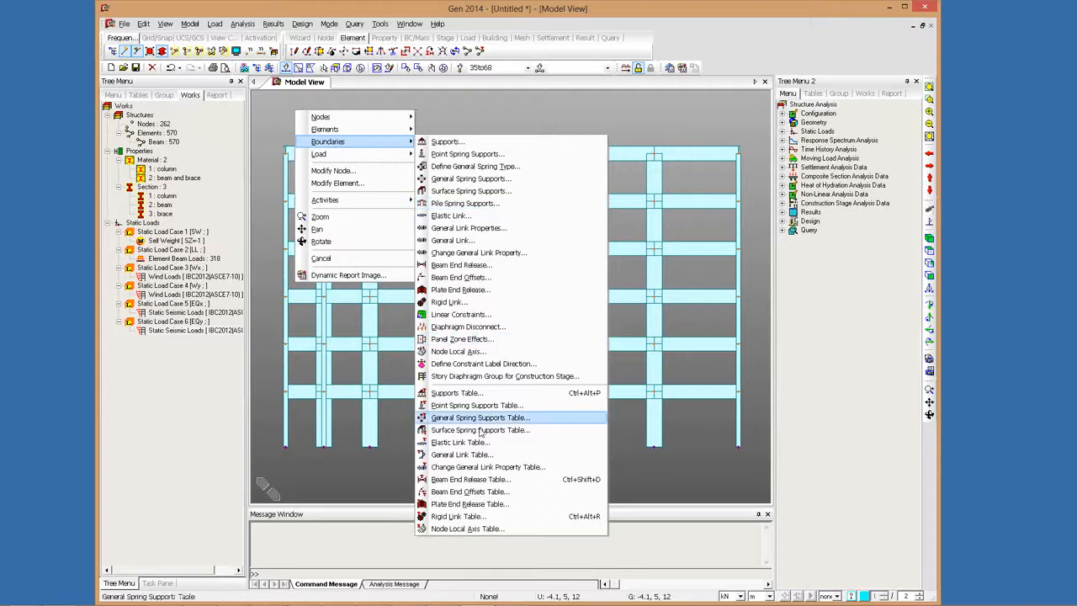
pyautogui.click(460, 205)
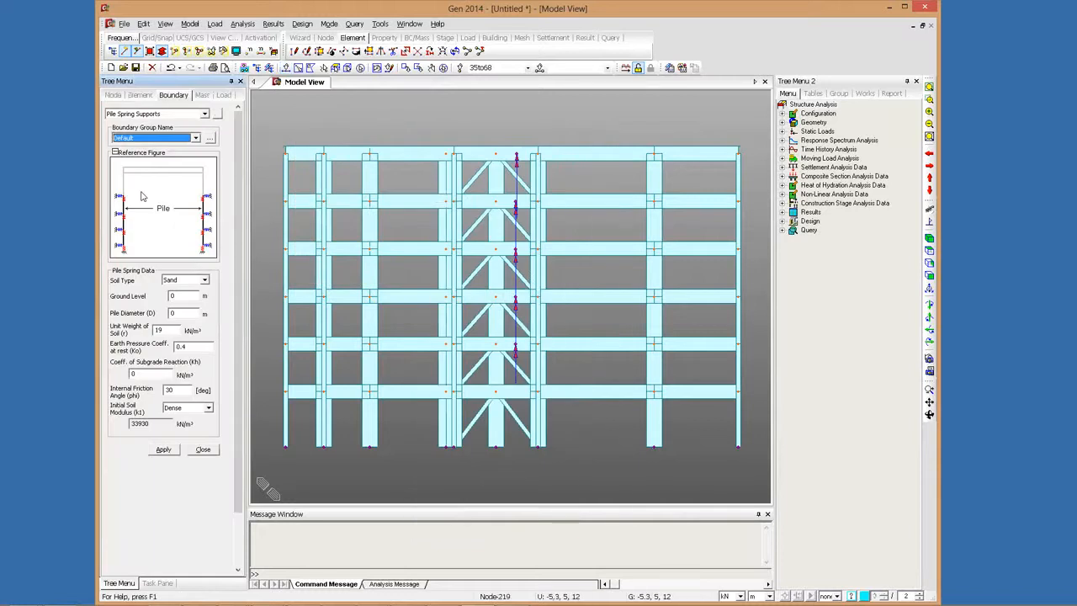
pyautogui.doubleClick(148, 374)
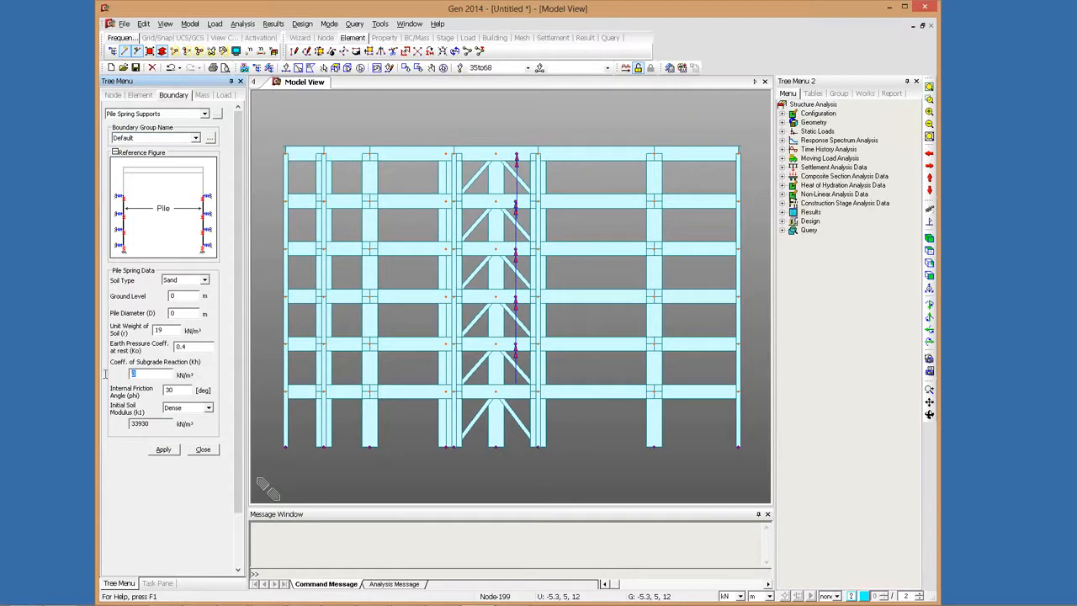
pyautogui.click(208, 407)
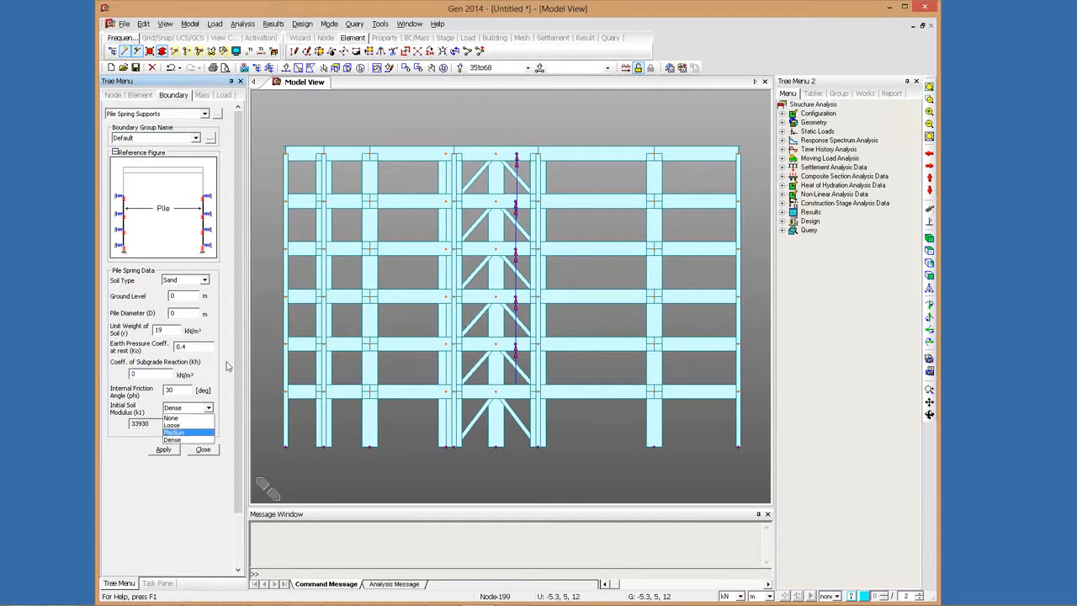
pyautogui.click(180, 280)
pyautogui.click(180, 280)
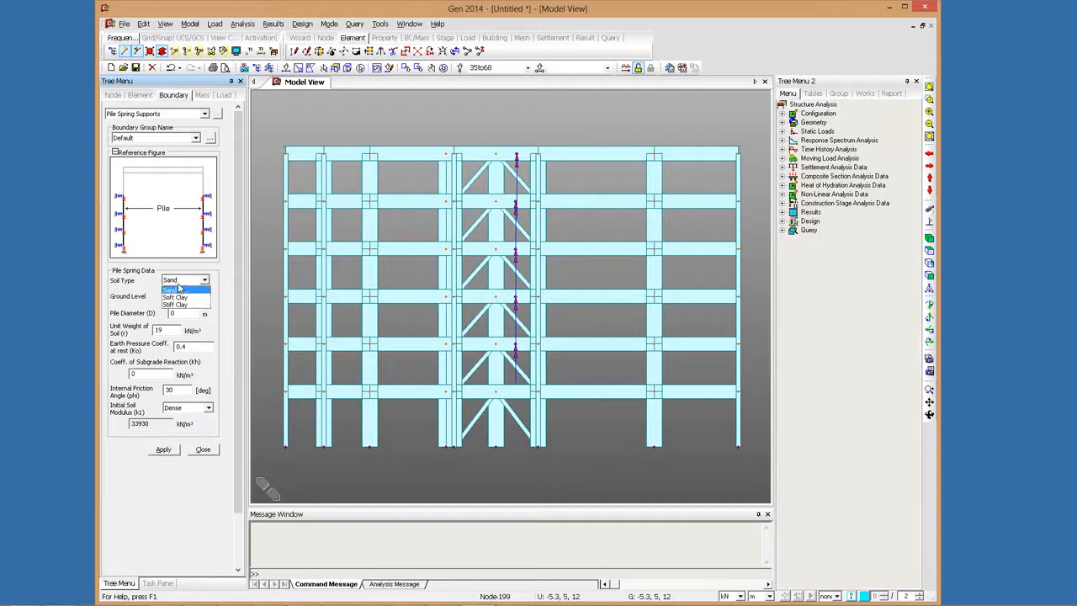
pyautogui.click(164, 329)
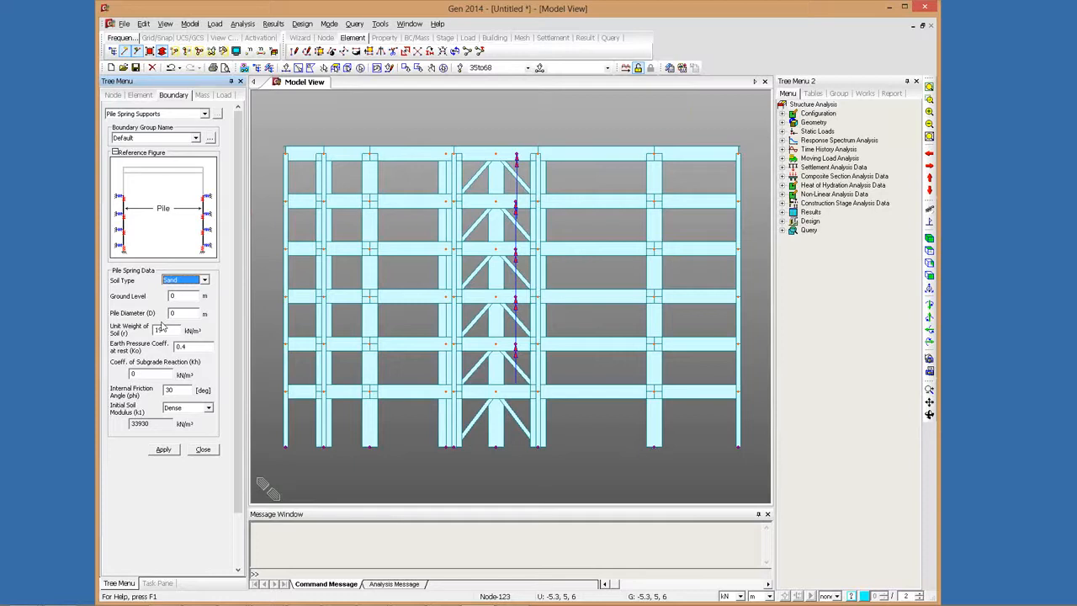
pyautogui.click(202, 450)
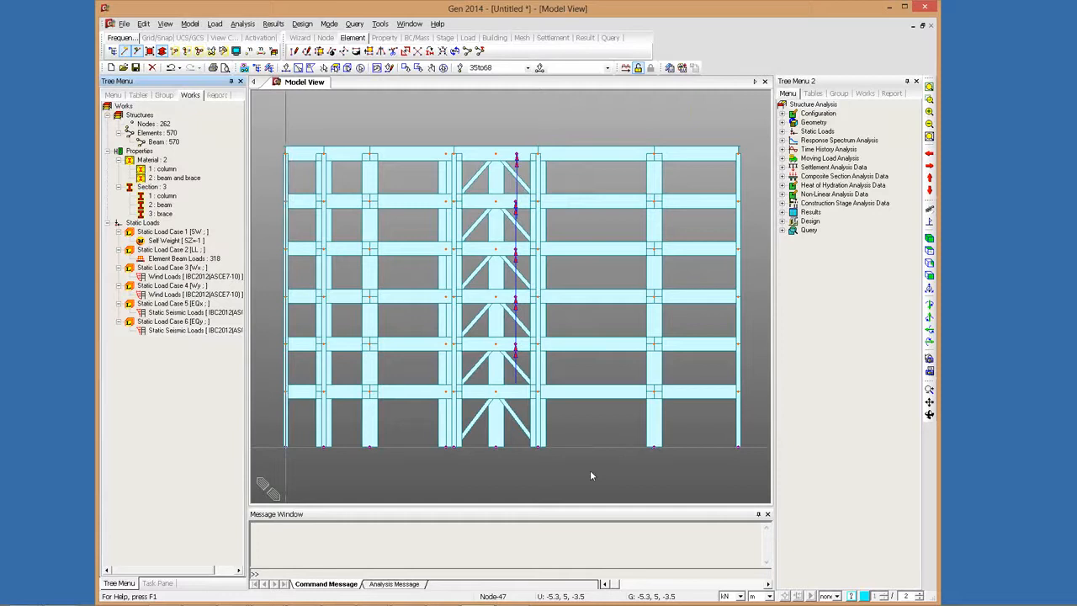
# Step: Assign fully fixed supports to the selected column base nodes, restraining all translations and all rotations, and close the supports settings
pyautogui.click(286, 67)
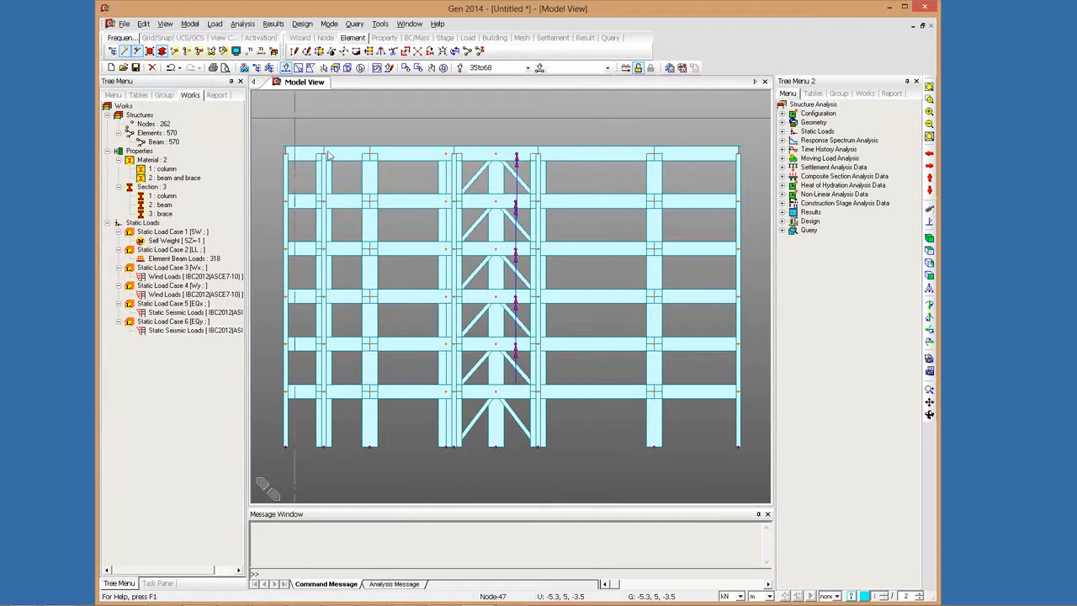
pyautogui.rightClick(295, 116)
pyautogui.moveTo(325, 149)
pyautogui.click(441, 148)
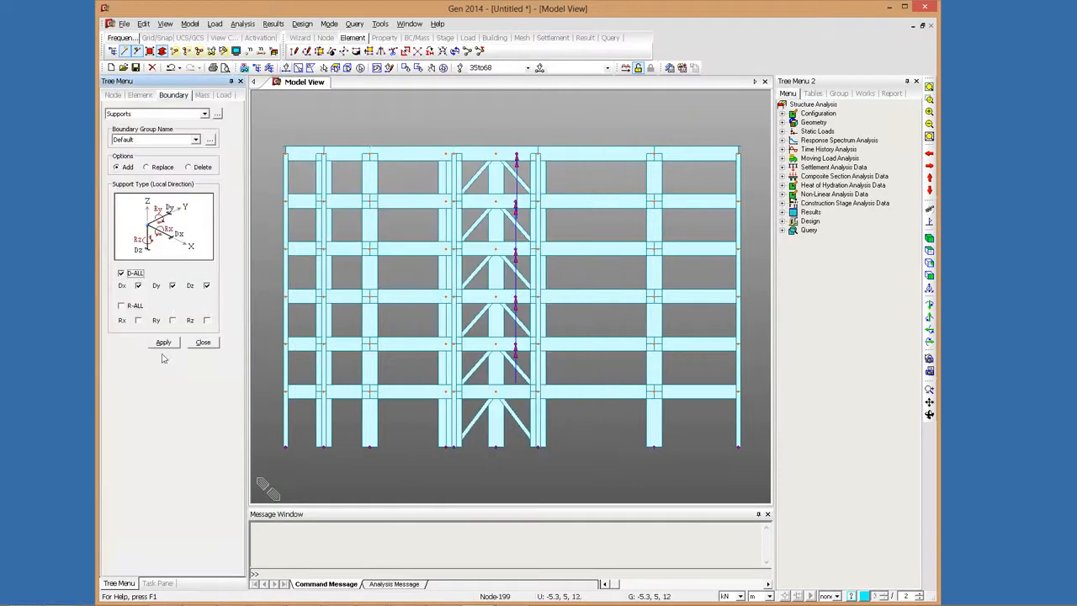
pyautogui.click(121, 305)
pyautogui.click(163, 342)
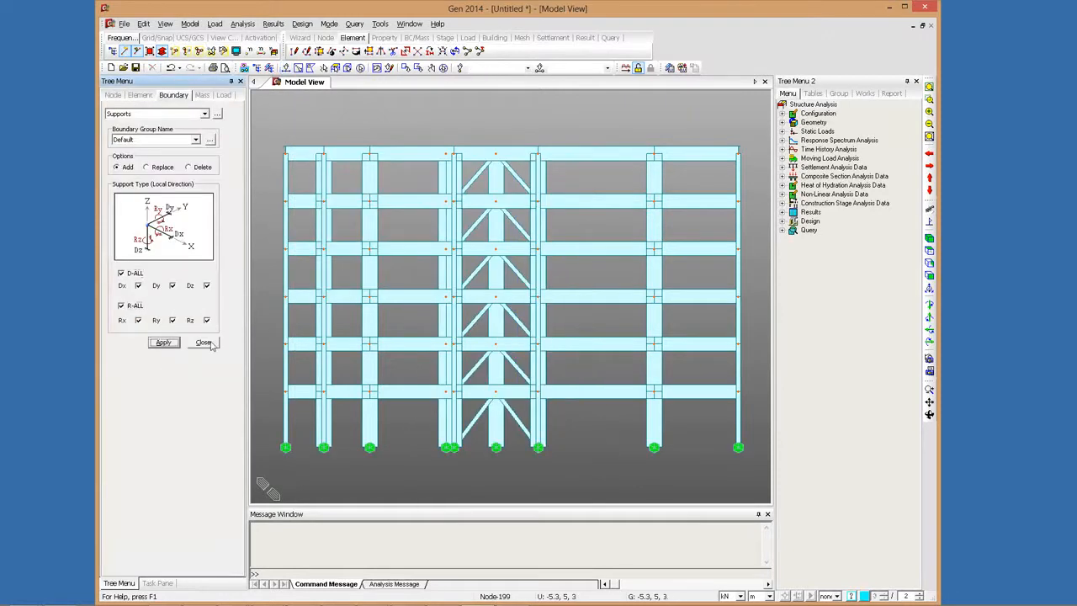
pyautogui.click(207, 343)
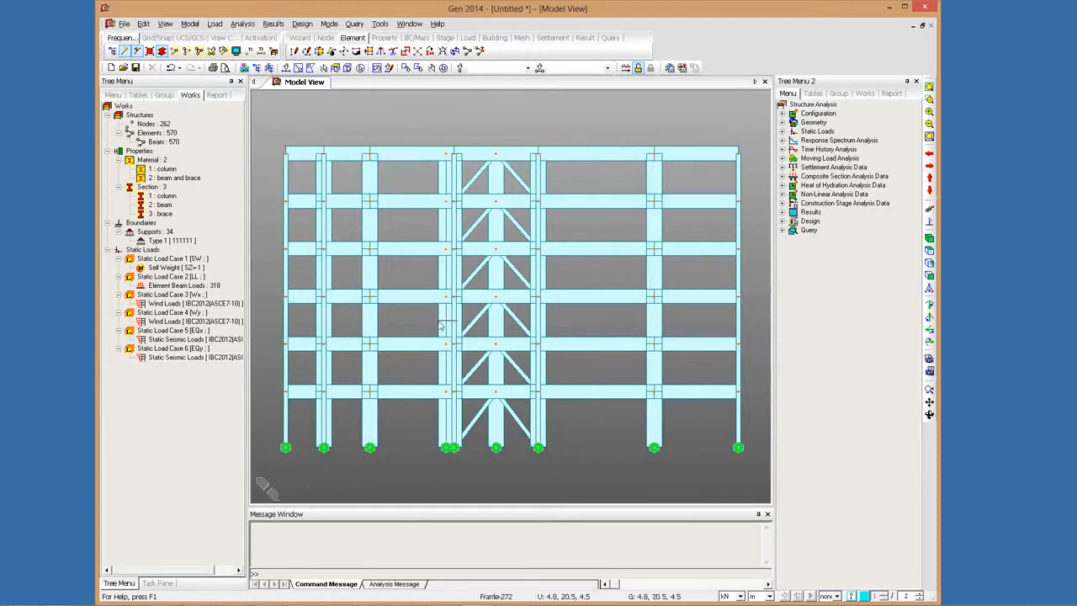
# Step: In the top view, apply Diaphragm Disconnect to all nodes around the braced core bay near the plan's centre, and close its settings
pyautogui.moveTo(438, 325)
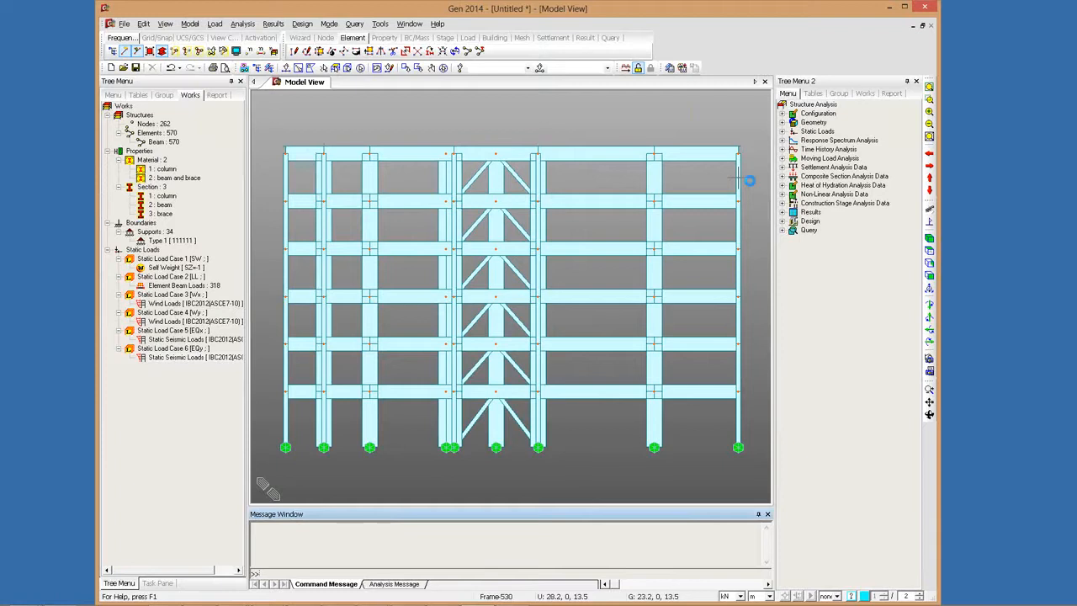
pyautogui.moveTo(435, 221)
pyautogui.hotkey('ctrl', 'shift', 't')
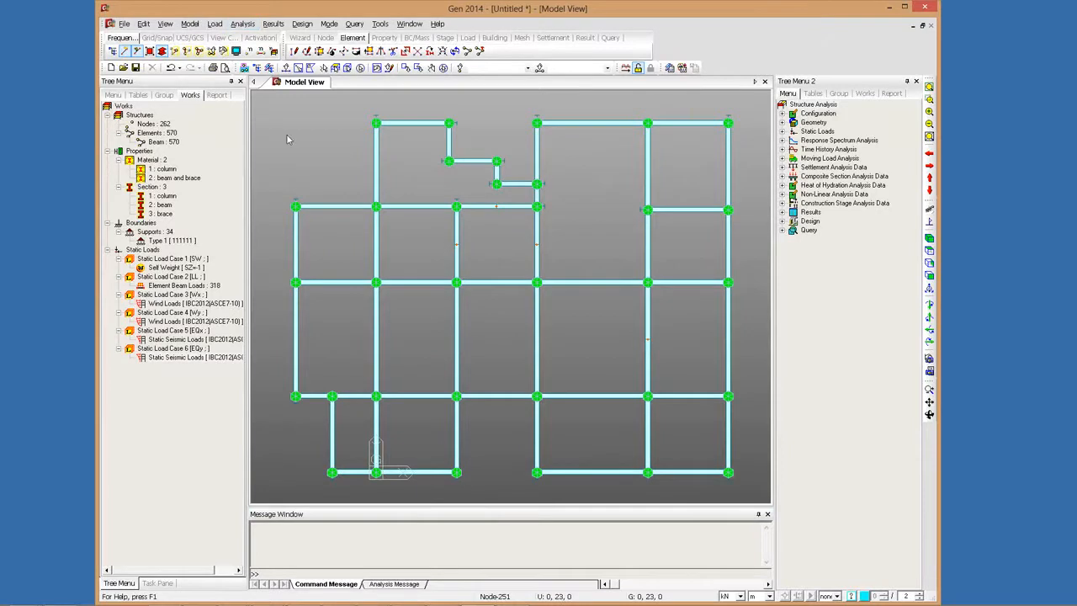
pyautogui.click(190, 23)
pyautogui.moveTo(212, 136)
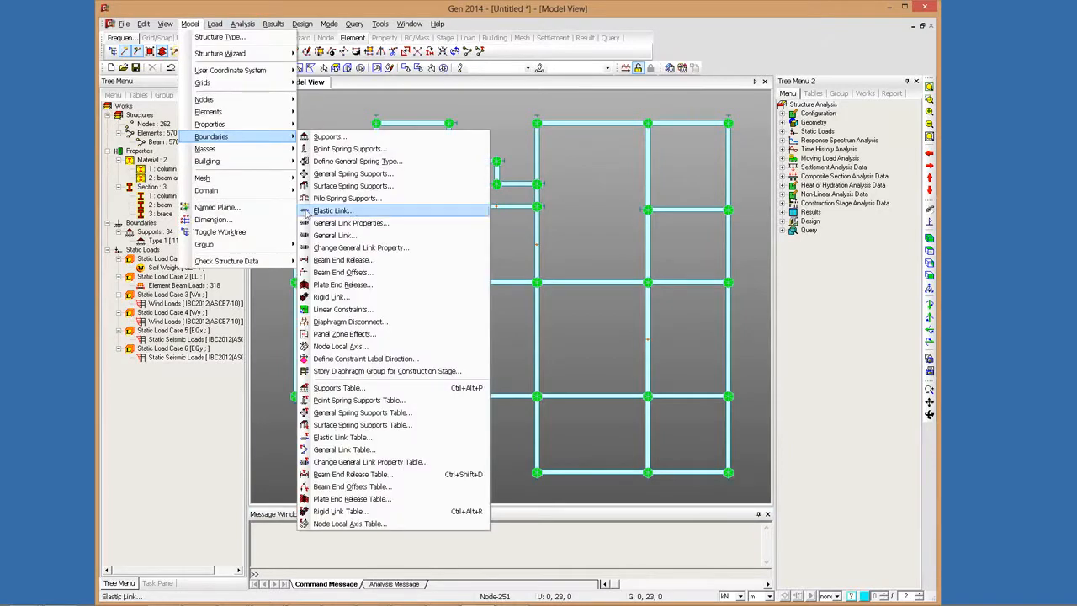
pyautogui.click(350, 321)
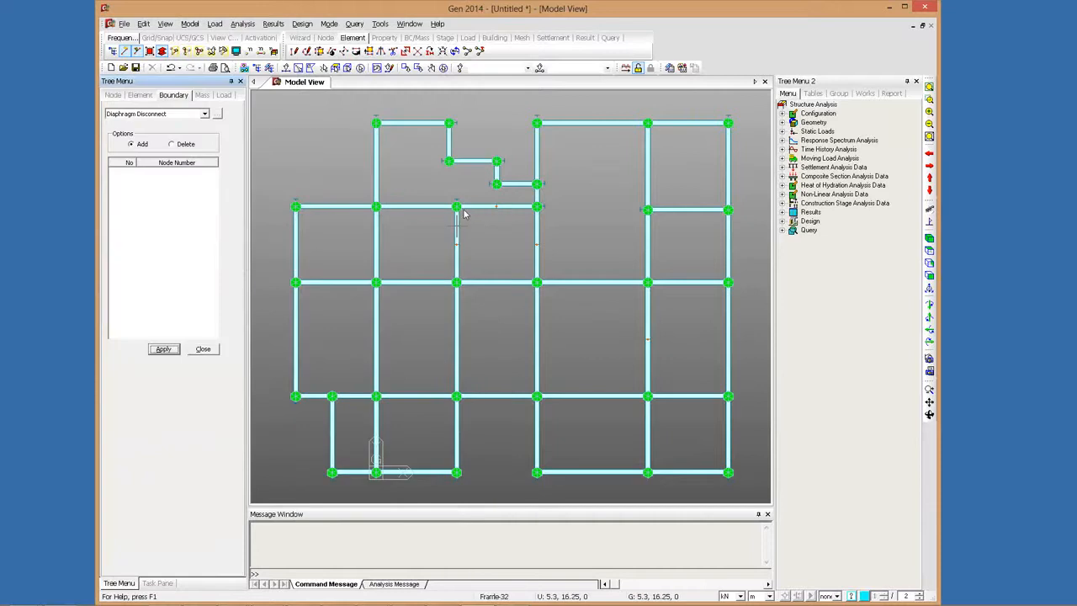
pyautogui.moveTo(453, 196); pyautogui.dragTo(557, 297)
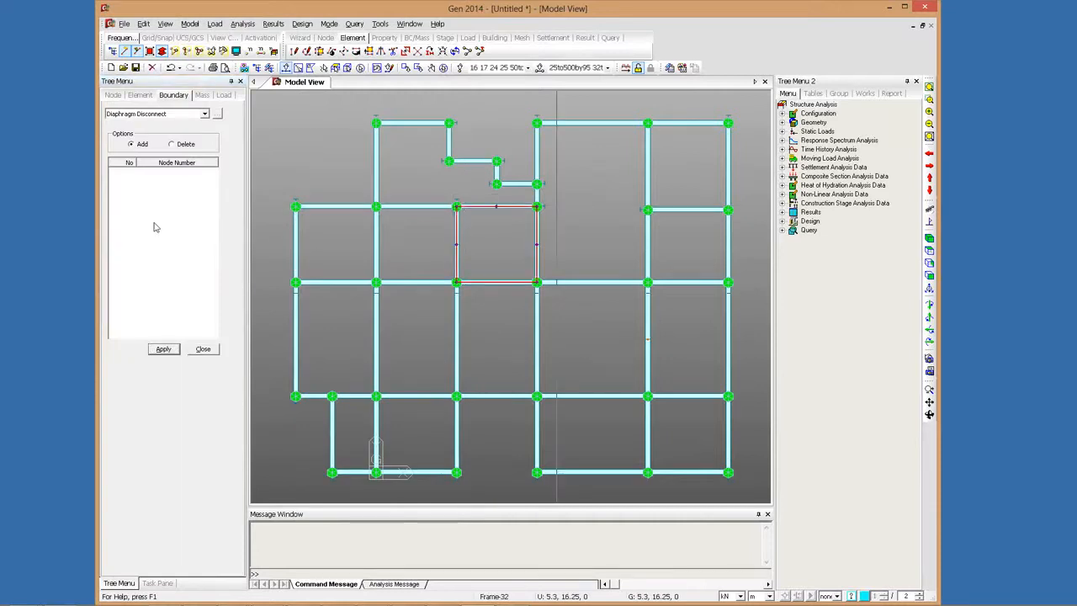
pyautogui.click(163, 349)
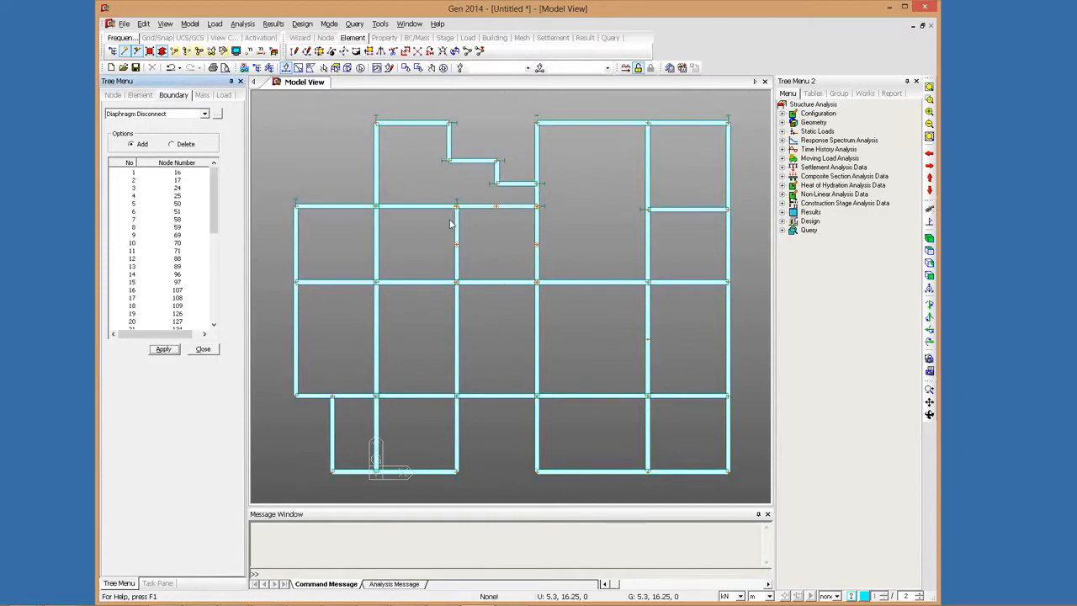
pyautogui.click(203, 349)
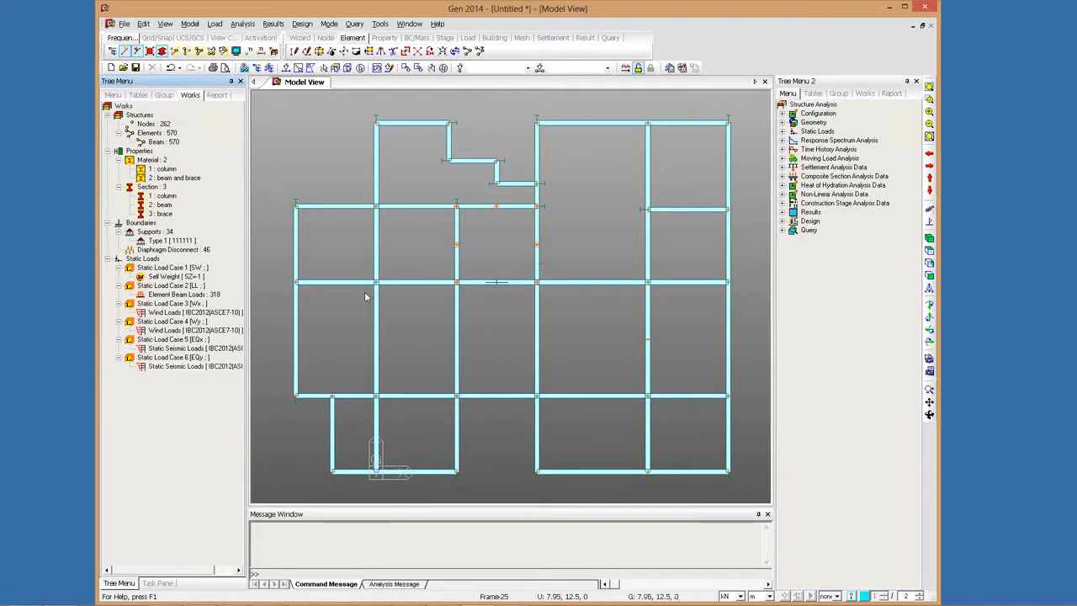
# Step: Examine a corner beam-column joint in 3D and apply Panel Zone Effects with auto-calculated offset distances, offset factor 1 and output position Panel Zone
pyautogui.moveTo(365, 292)
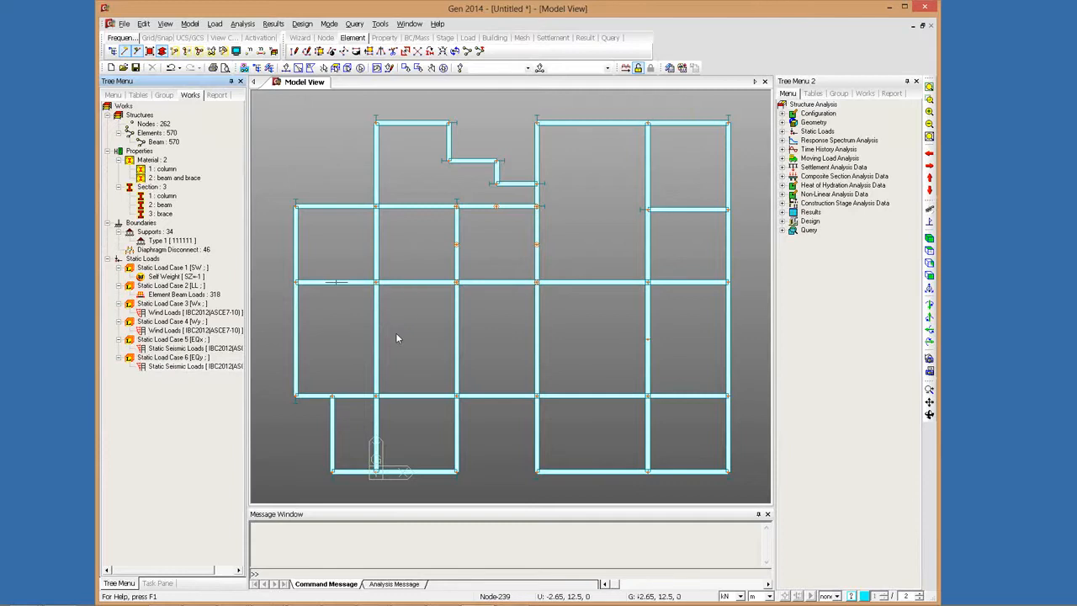
pyautogui.keyDown('ctrl'); pyautogui.moveTo(396, 333); pyautogui.dragTo(408, 344, button='middle'); pyautogui.keyUp('ctrl')
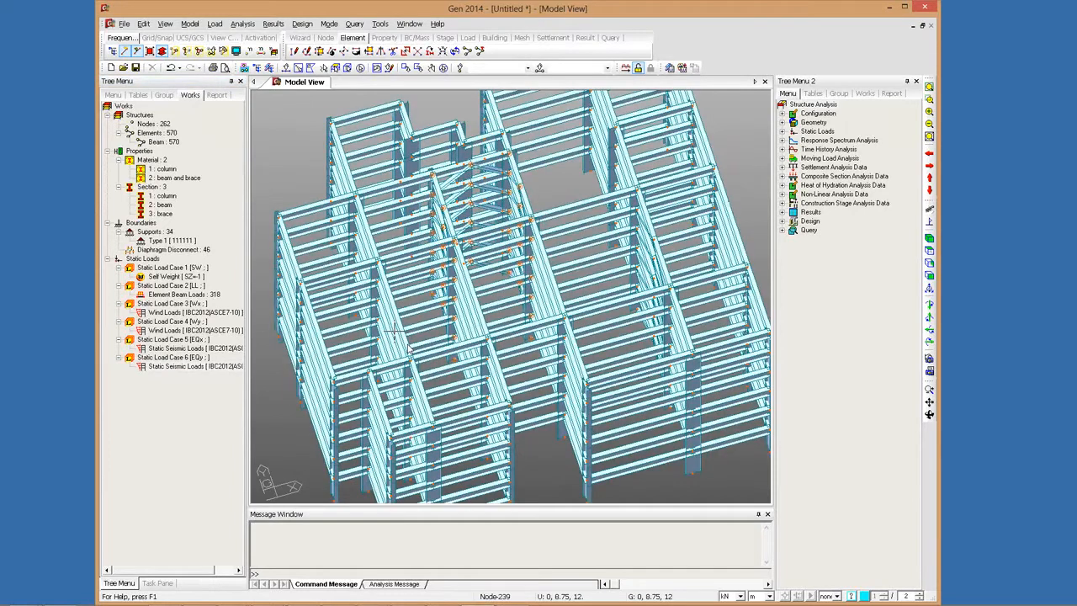
pyautogui.keyDown('ctrl'); pyautogui.moveTo(408, 345); pyautogui.dragTo(362, 253, button='middle'); pyautogui.keyUp('ctrl')
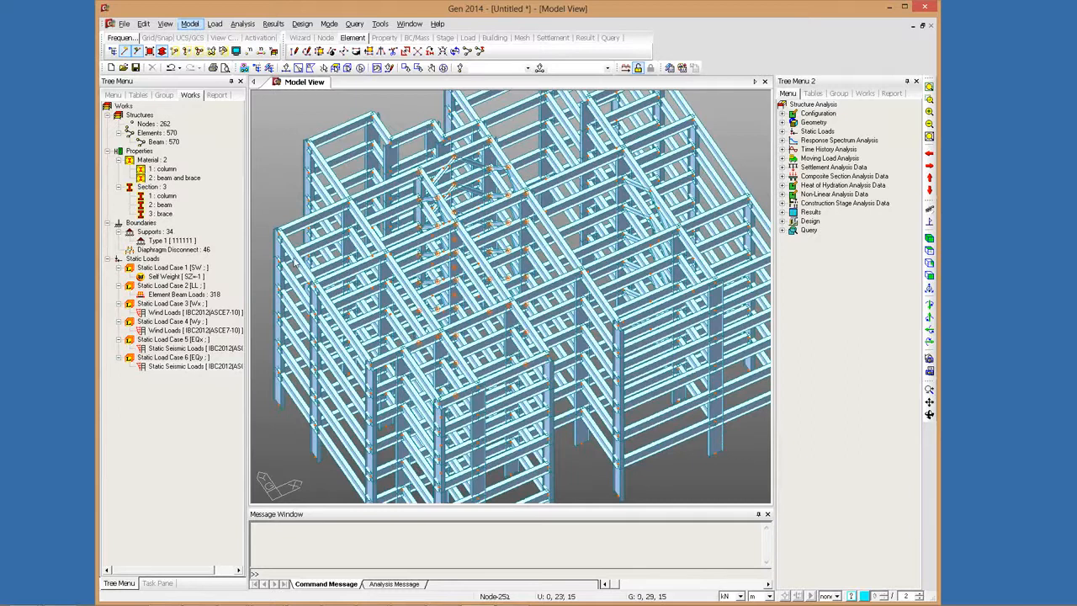
pyautogui.scroll(5, 351, 278)
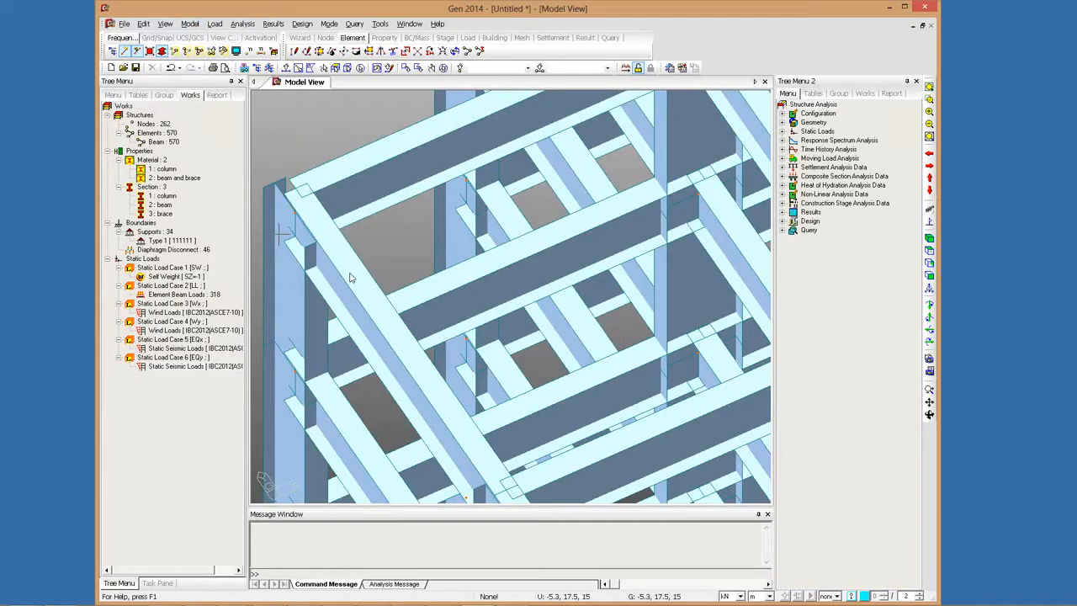
pyautogui.scroll(-2, 350, 278)
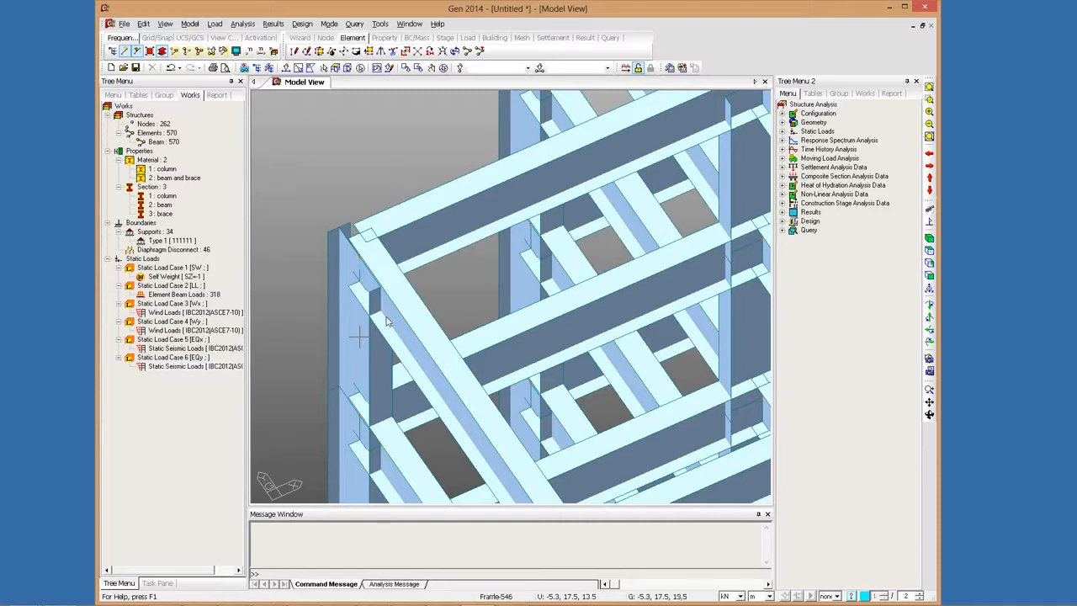
pyautogui.click(191, 24)
pyautogui.moveTo(253, 135)
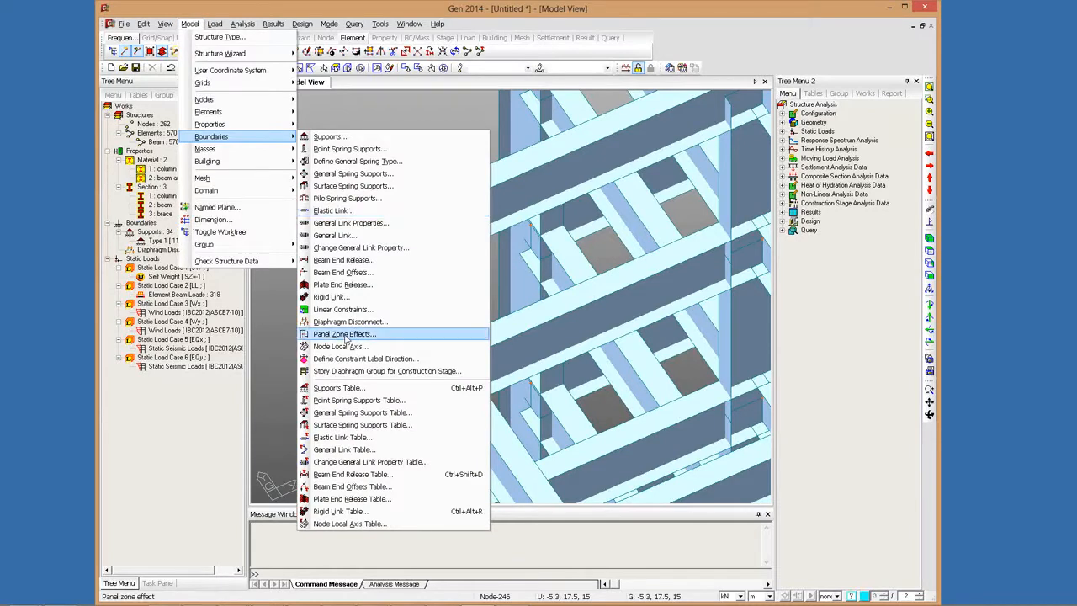
pyautogui.click(345, 335)
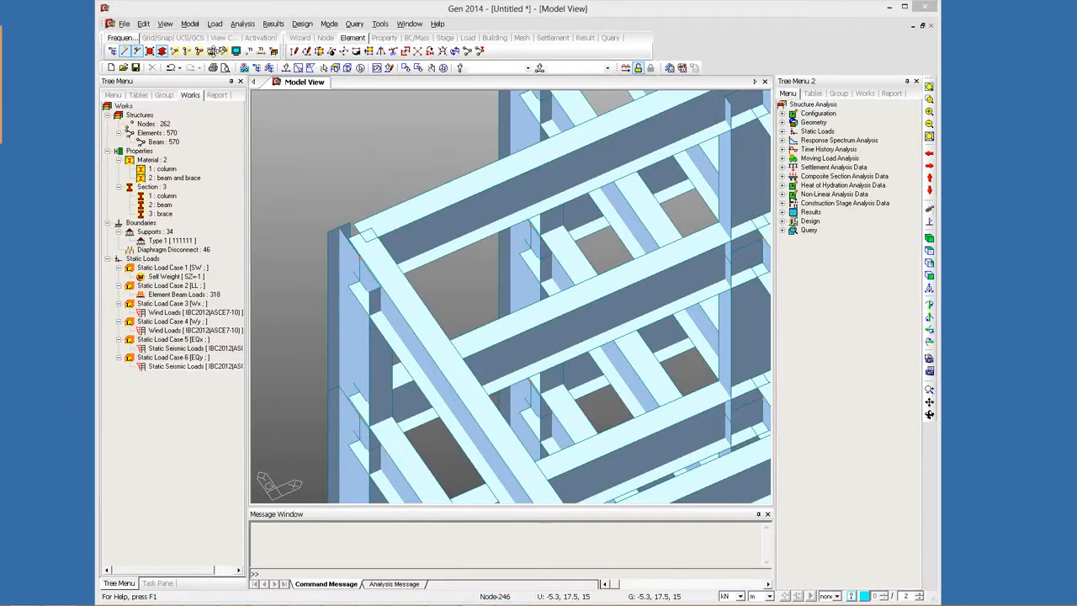
pyautogui.moveTo(213, 50); pyautogui.dragTo(263, 54)
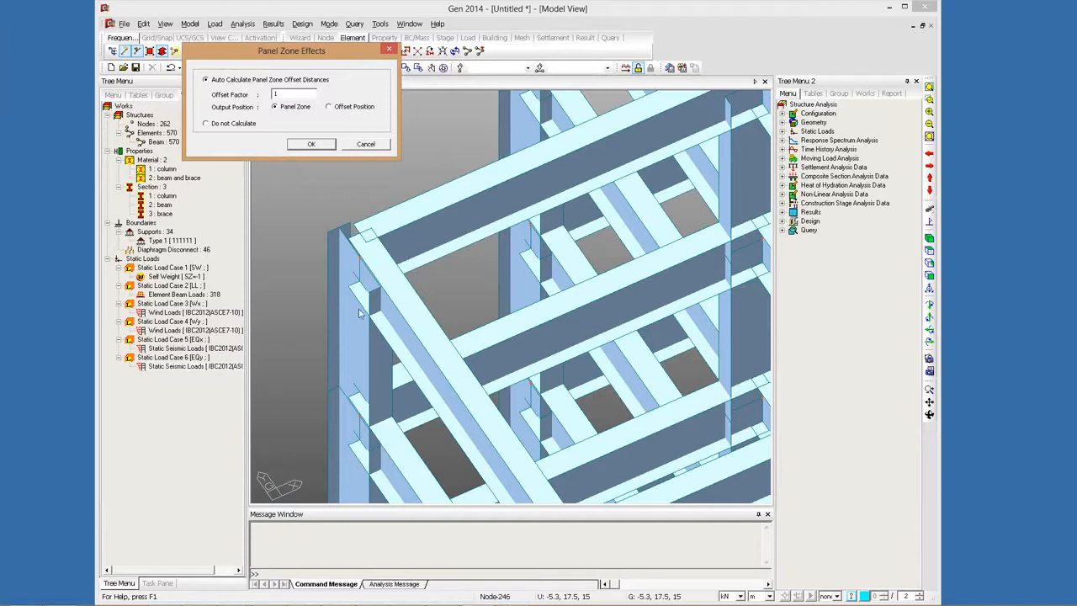
pyautogui.click(309, 146)
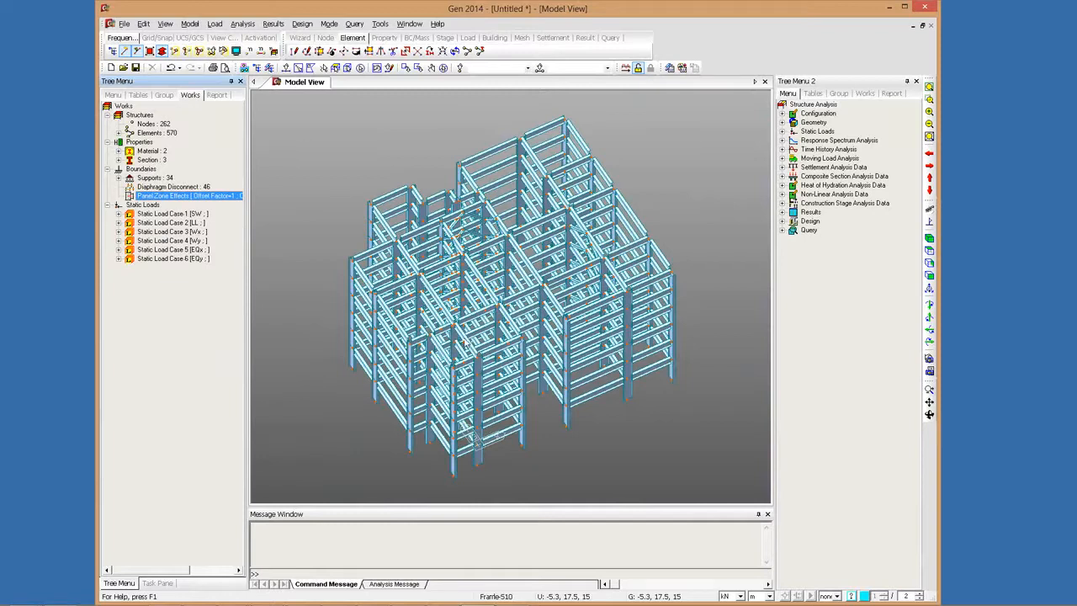
pyautogui.scroll(-1, 465, 343)
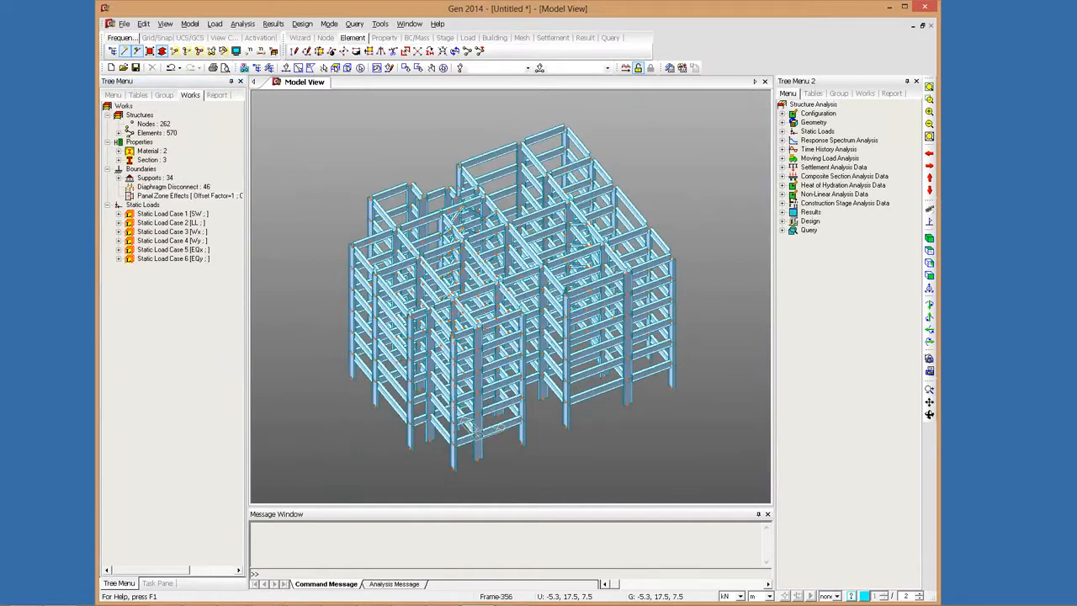
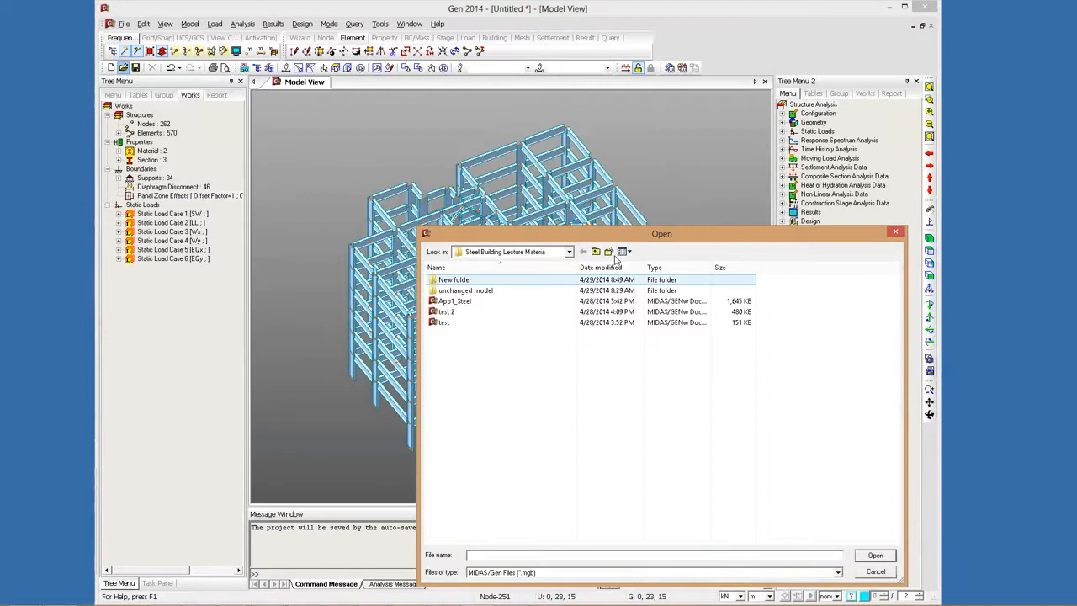
# Step: Open the App1_Steel model from the "unchanged model" folder without saving changes to the untitled model
pyautogui.doubleClick(505, 279)
pyautogui.doubleClick(455, 280)
pyautogui.click(467, 280)
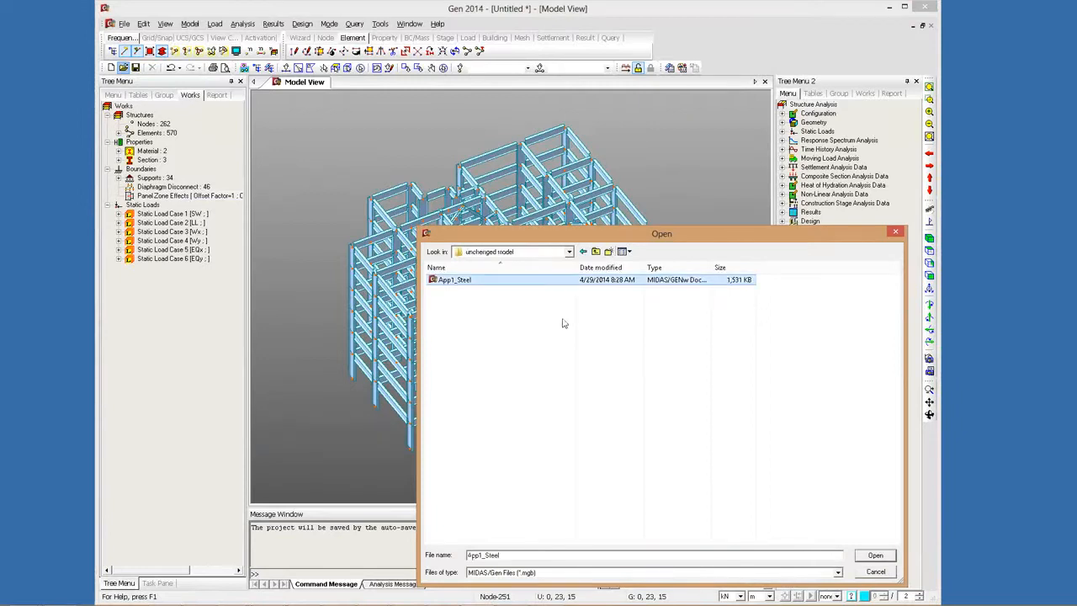
pyautogui.click(875, 555)
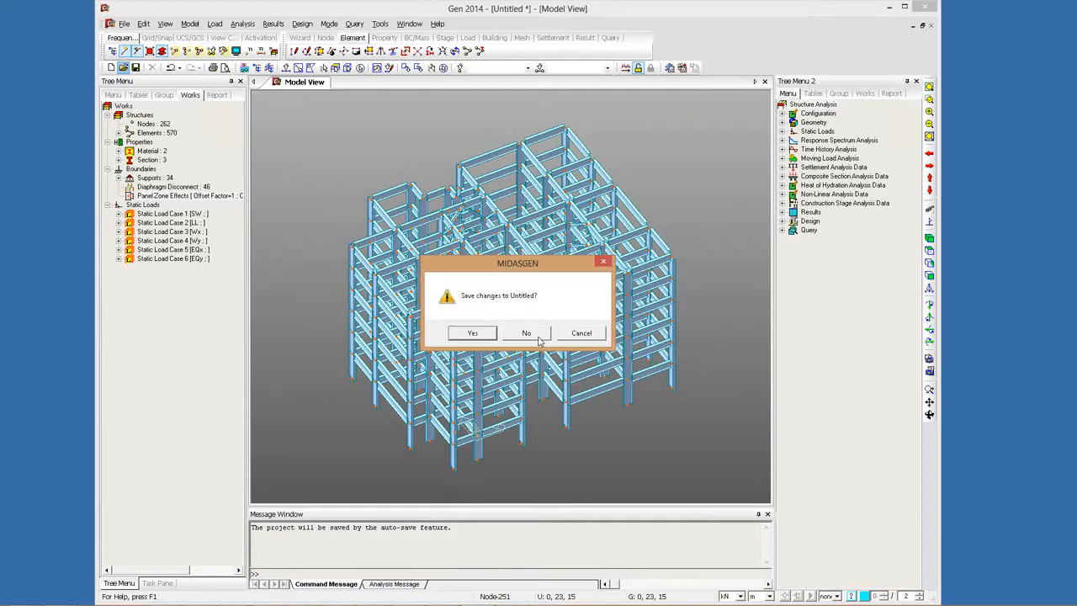
pyautogui.click(539, 337)
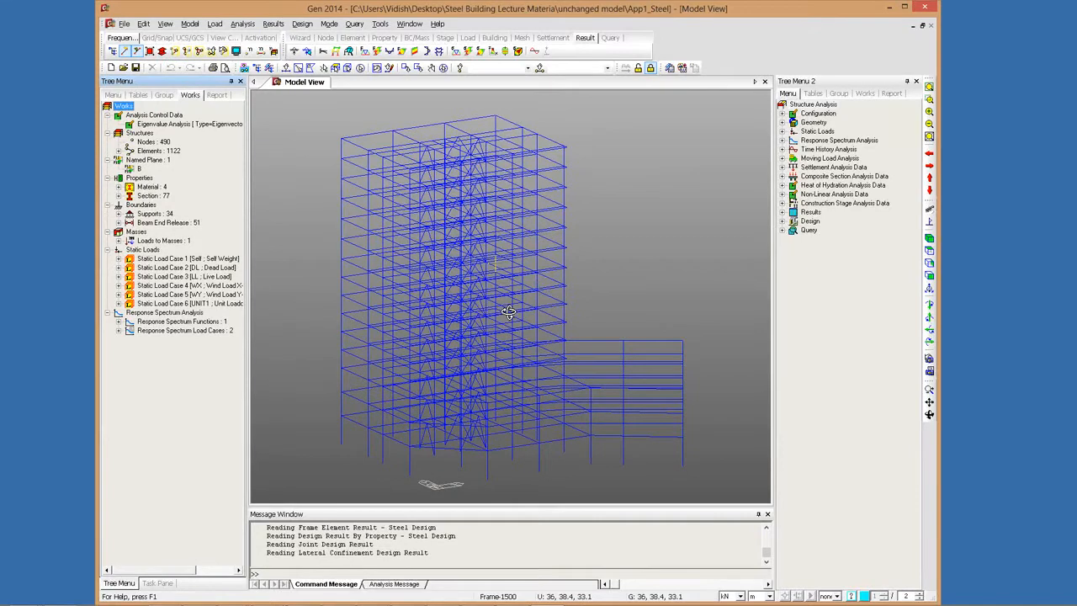
# Step: View the tower model in 3D and delete all existing steel design load combinations, accepting the deletion of the design results
pyautogui.moveTo(508, 311)
pyautogui.mouseDown()
pyautogui.moveTo(580, 310)
pyautogui.moveTo(661, 354)
pyautogui.mouseUp()
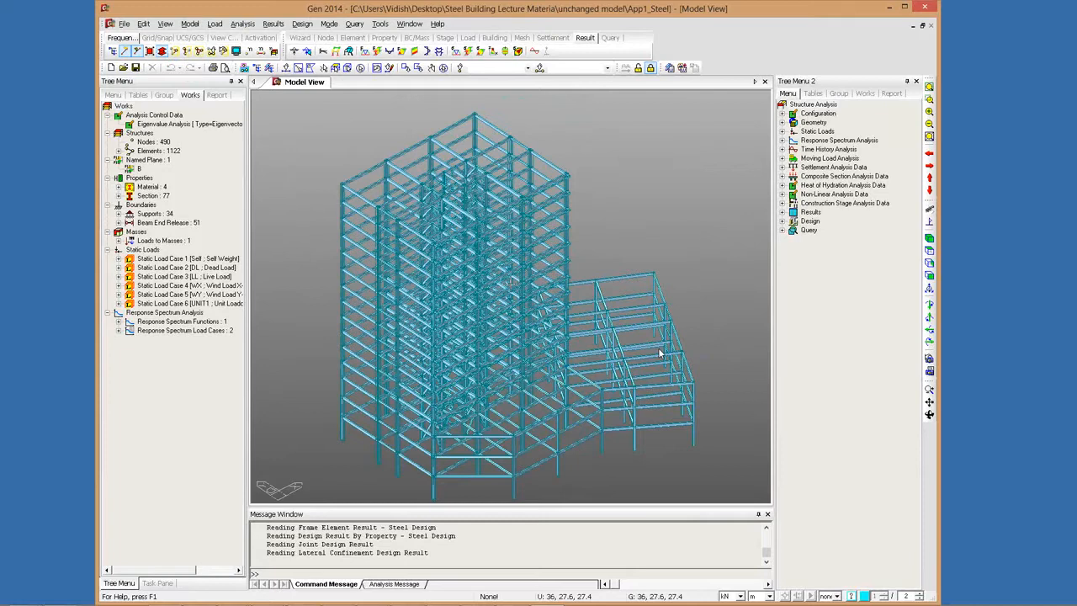
pyautogui.keyDown('ctrl'); pyautogui.moveTo(661, 353); pyautogui.dragTo(547, 336, button='middle'); pyautogui.keyUp('ctrl')
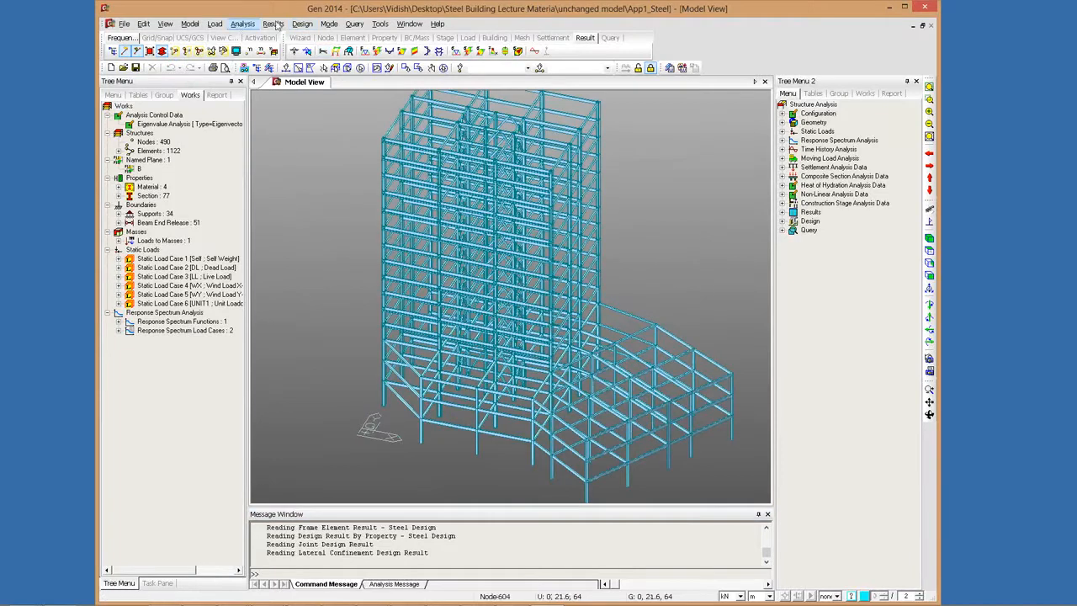
pyautogui.click(274, 24)
pyautogui.click(294, 34)
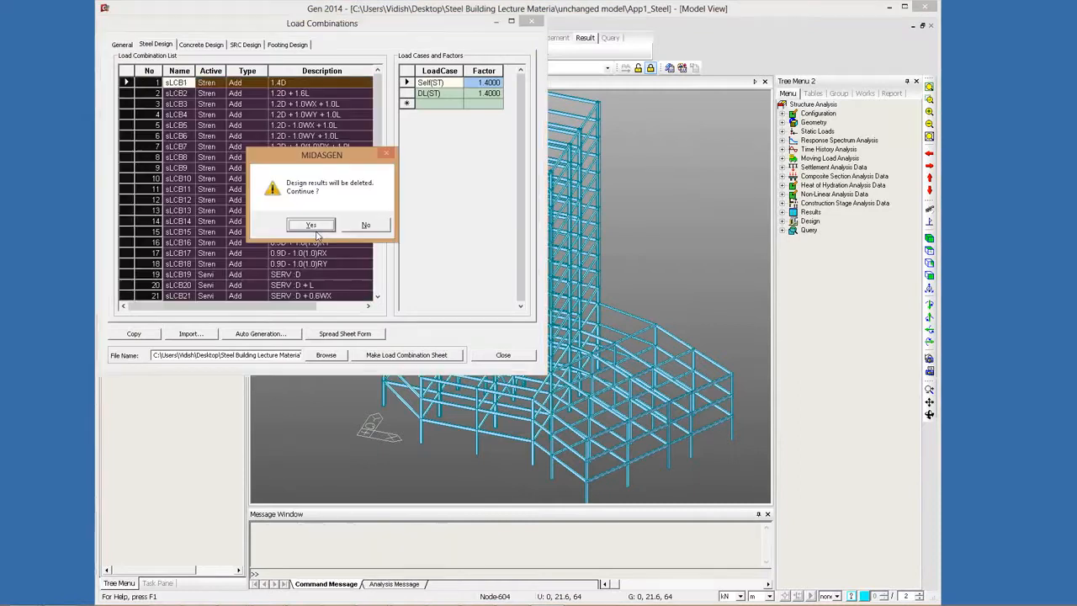
pyautogui.click(310, 225)
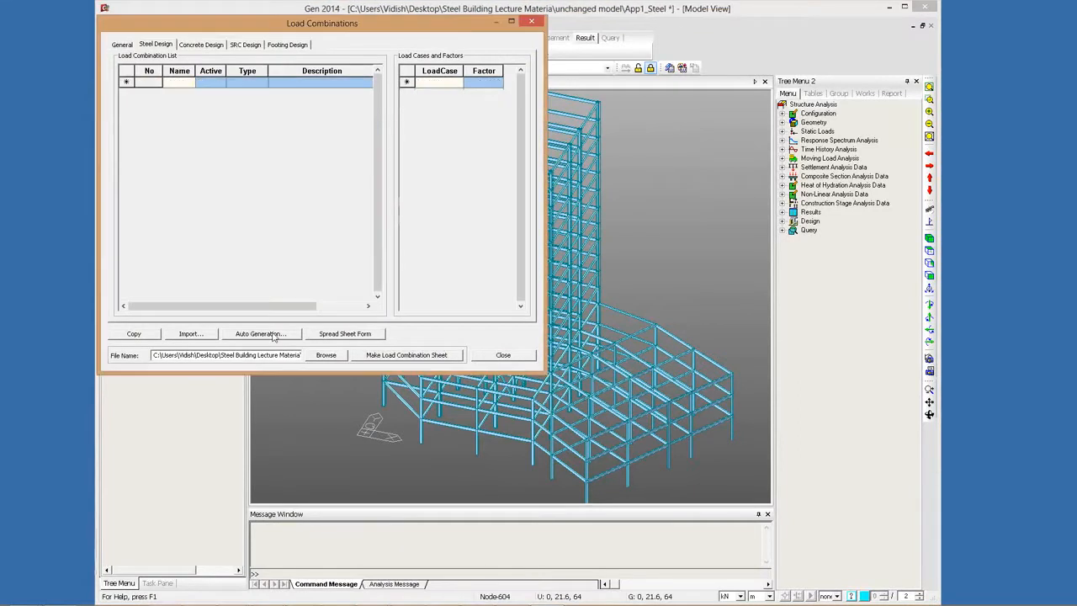
# Step: Start the automatic generation of steel load combinations and bring up the available design codes
pyautogui.click(273, 337)
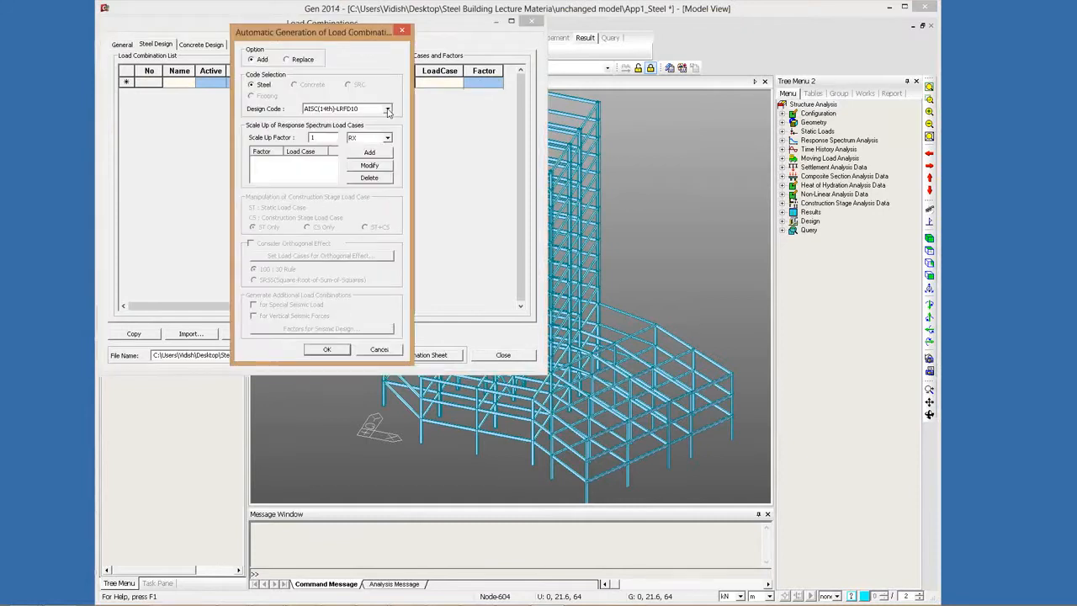
pyautogui.click(387, 109)
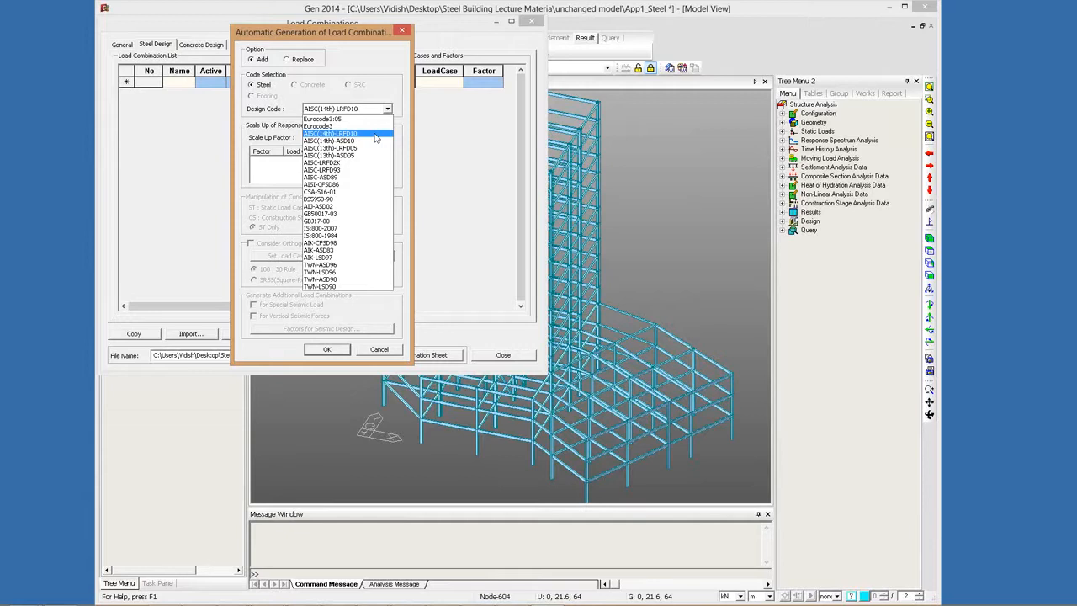
# Step: Auto-generate the steel design load combinations to AISC(14th)-LRFD10, review the generated list, and close the load combinations
pyautogui.click(375, 135)
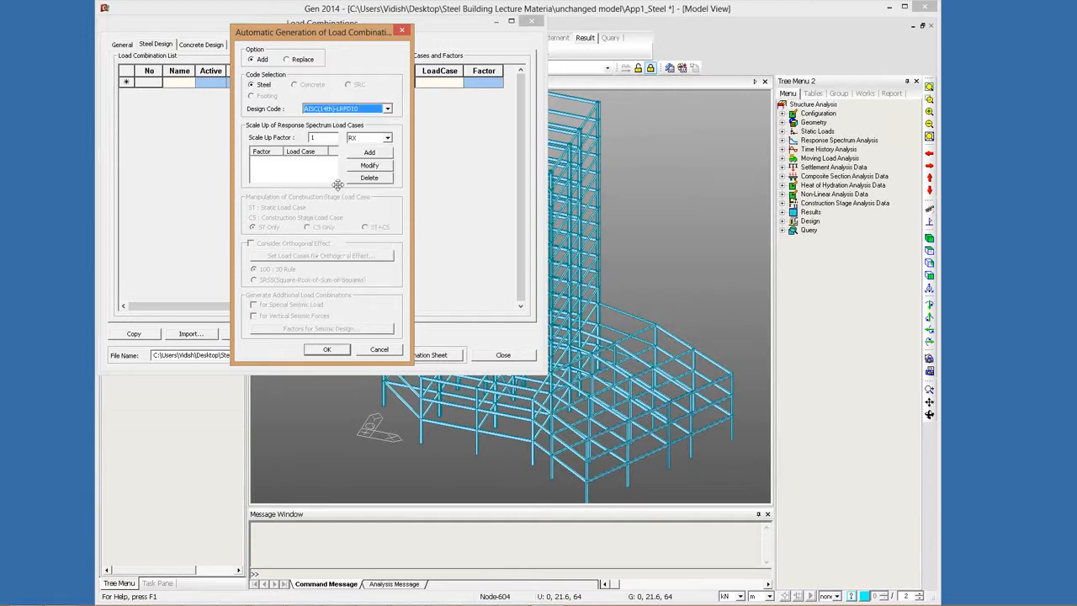
pyautogui.click(327, 349)
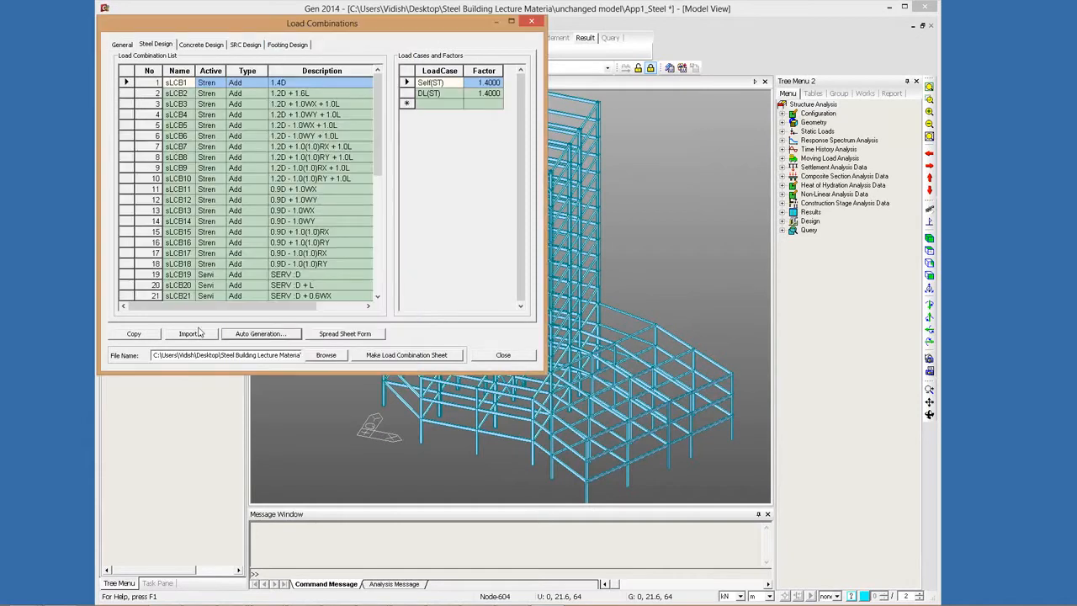
pyautogui.moveTo(178, 82); pyautogui.dragTo(181, 303)
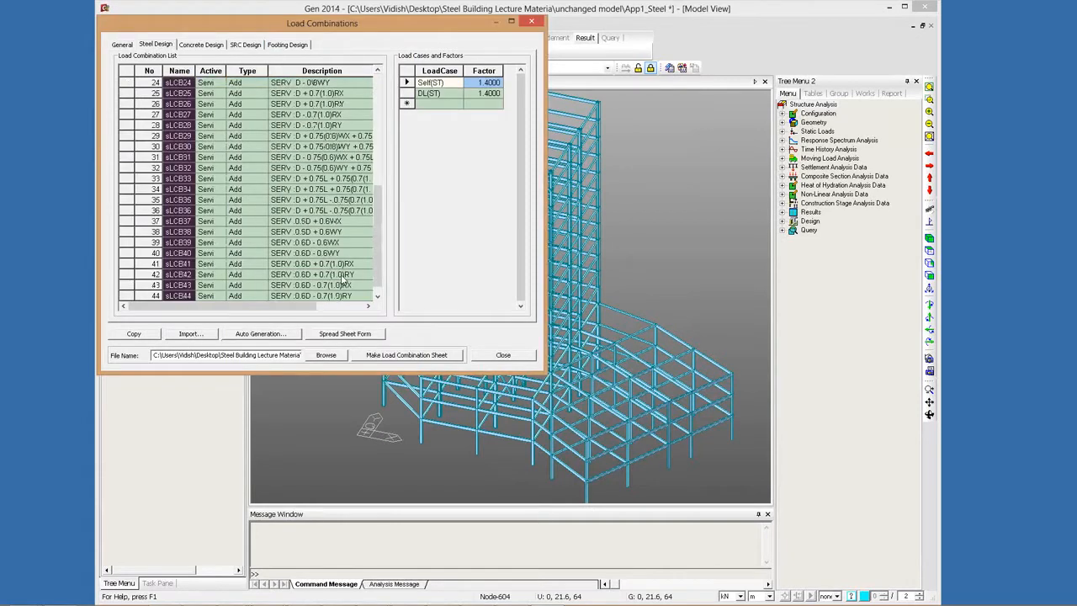
pyautogui.moveTo(344, 284); pyautogui.dragTo(344, 278)
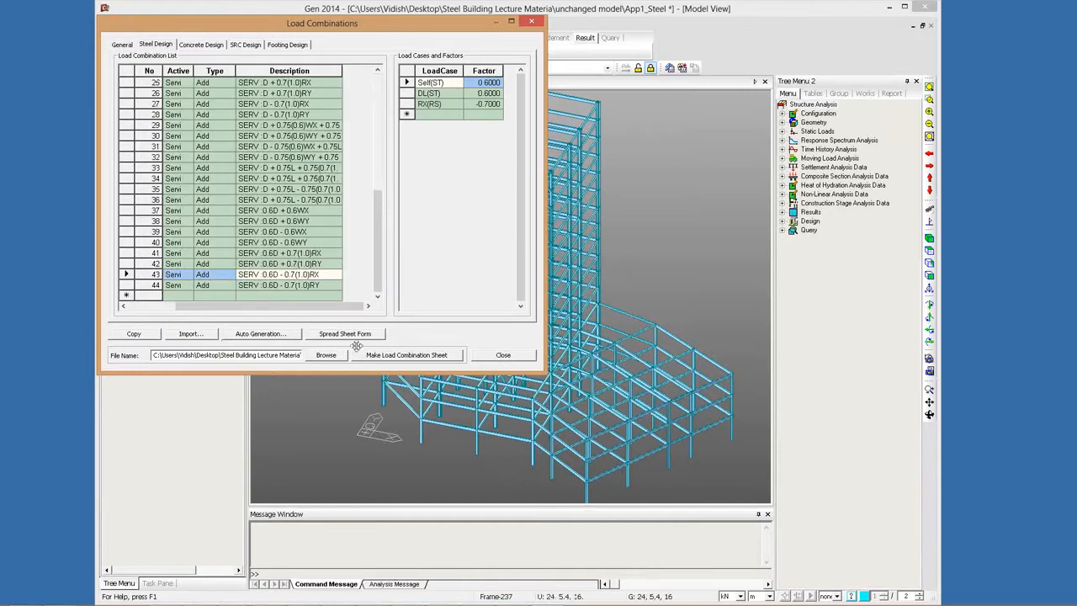
pyautogui.click(172, 296)
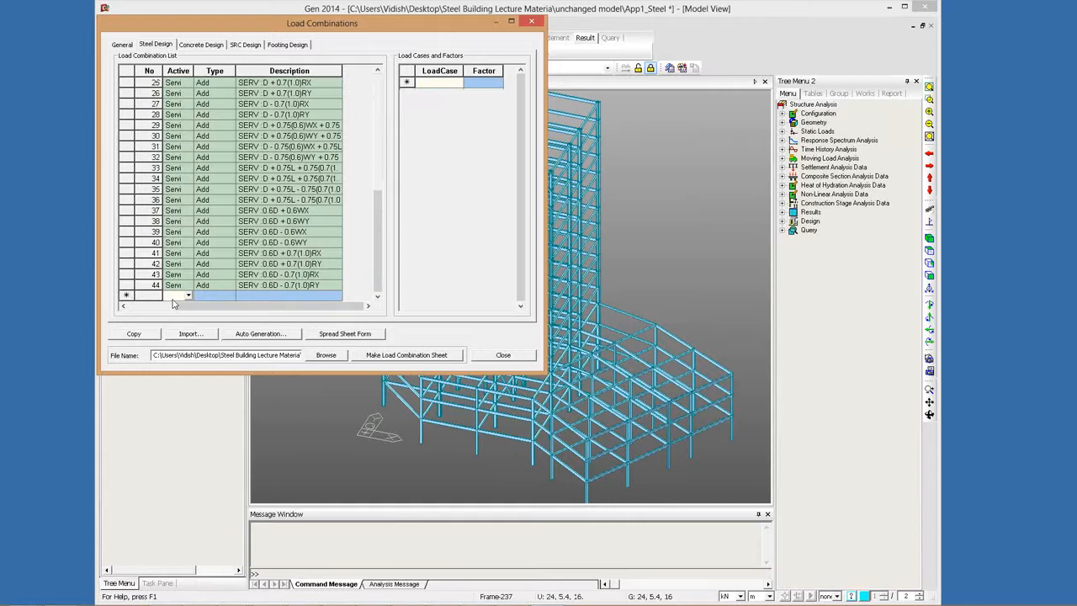
pyautogui.click(504, 358)
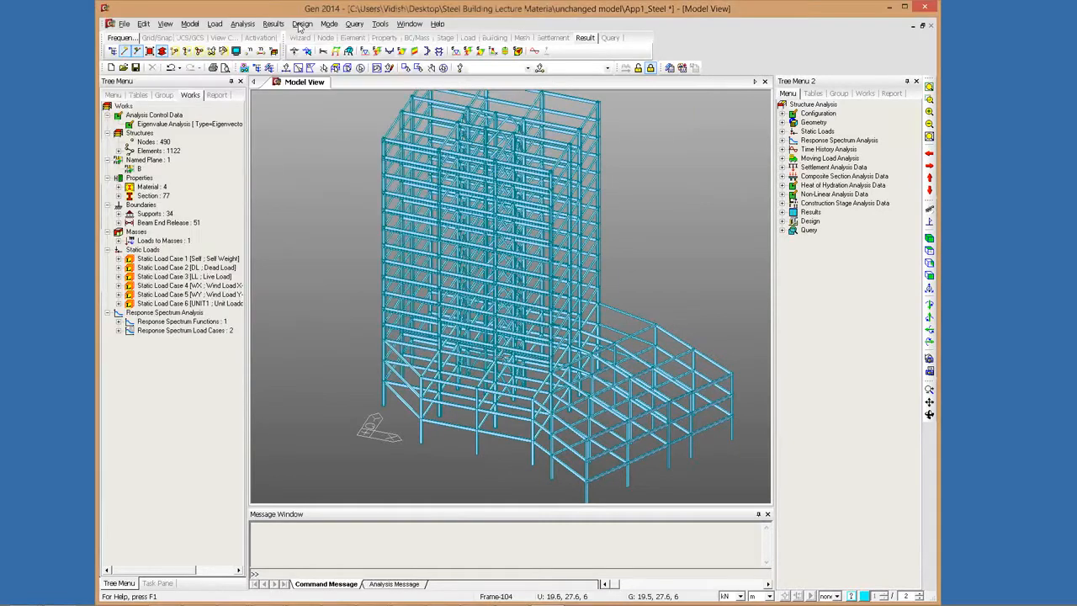
# Step: Enable automatic calculation of effective length factors in the frame definition, keeping the 3-D design type and both directions braced
pyautogui.click(301, 24)
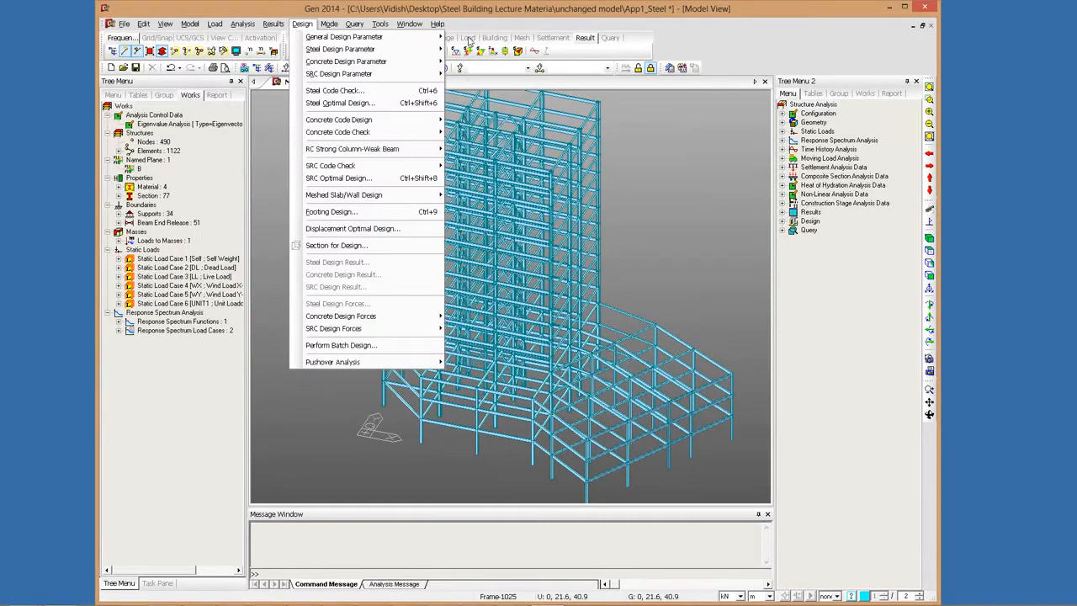
pyautogui.moveTo(370, 37)
pyautogui.click(496, 37)
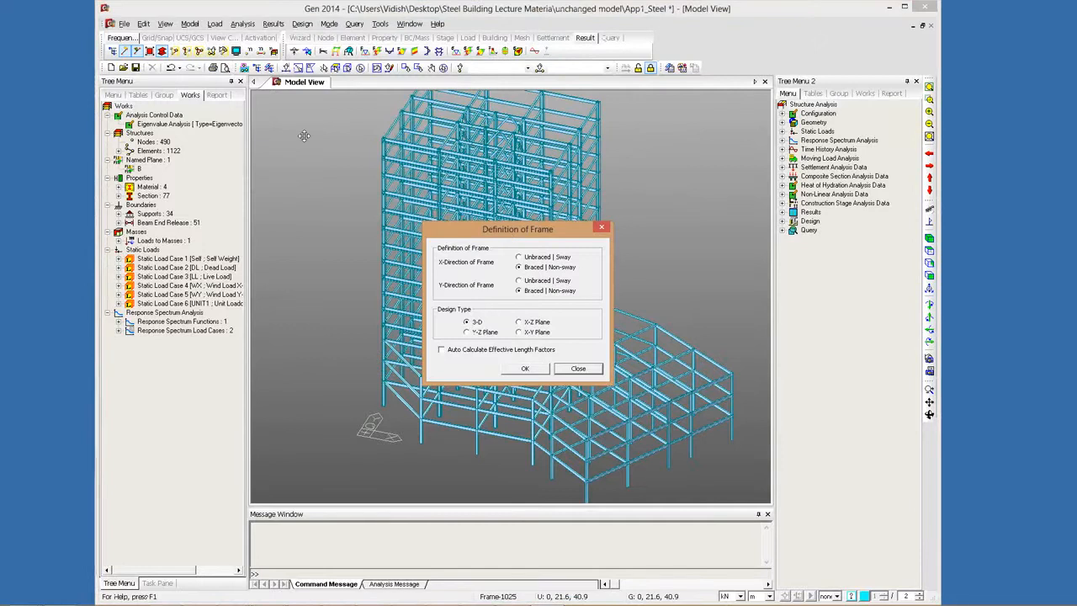
pyautogui.moveTo(304, 136); pyautogui.dragTo(303, 97)
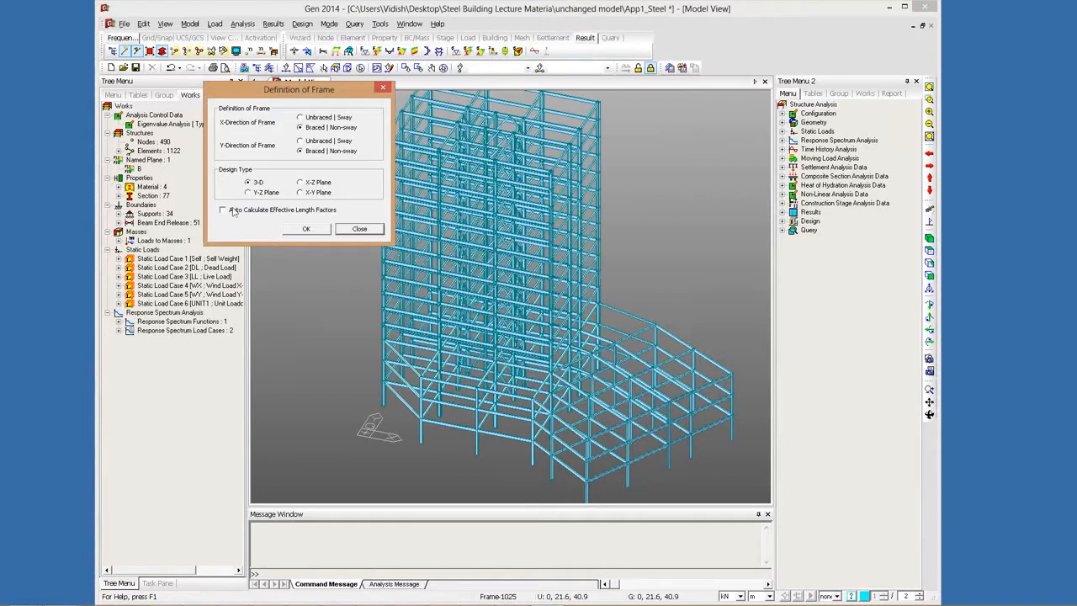
pyautogui.click(293, 210)
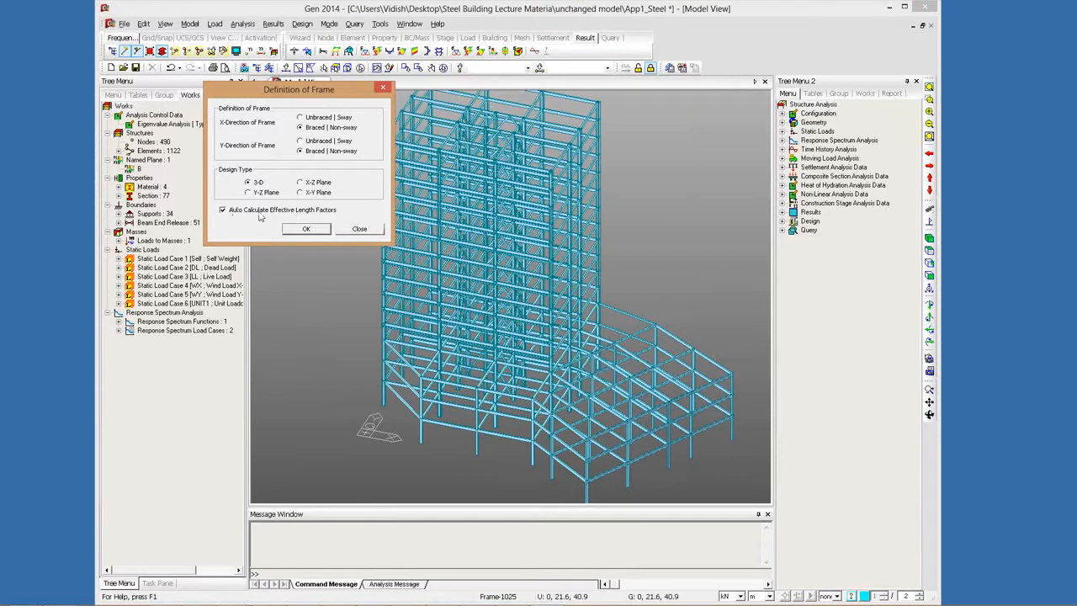
pyautogui.click(304, 230)
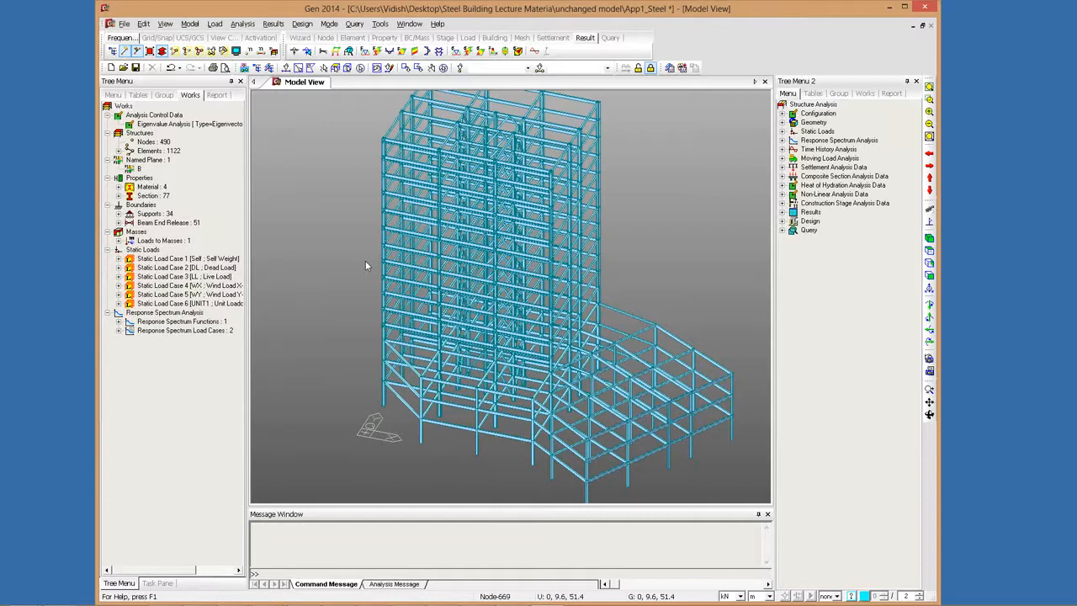
# Step: Set the steel design code to AISC(14th)-LRFD10 with Special Moment Frames, and turn off the assumption that all beams/girders are laterally braced
pyautogui.click(303, 24)
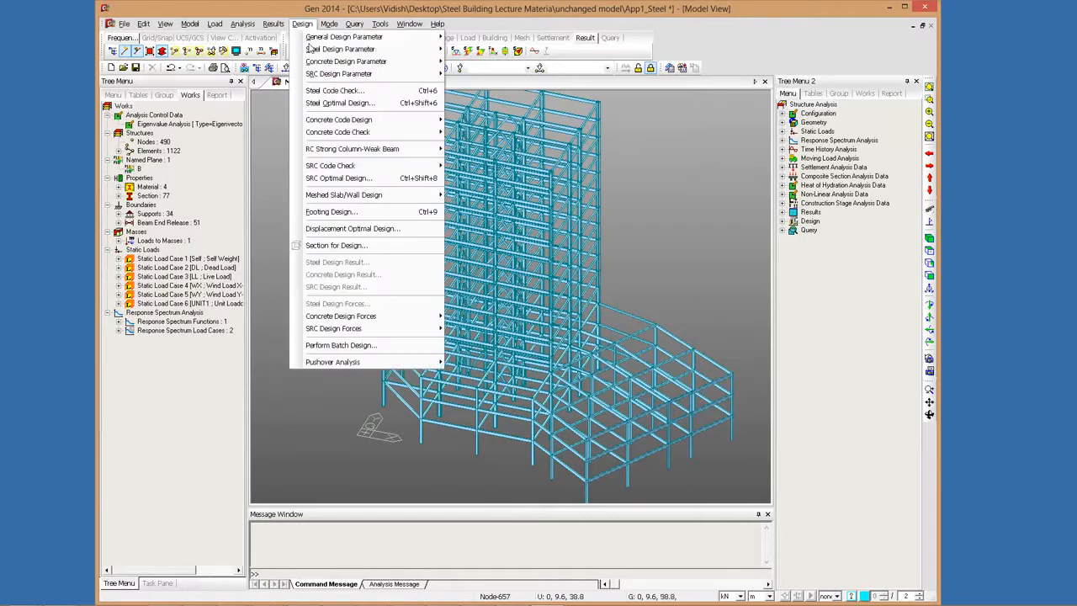
pyautogui.moveTo(311, 49)
pyautogui.click(488, 49)
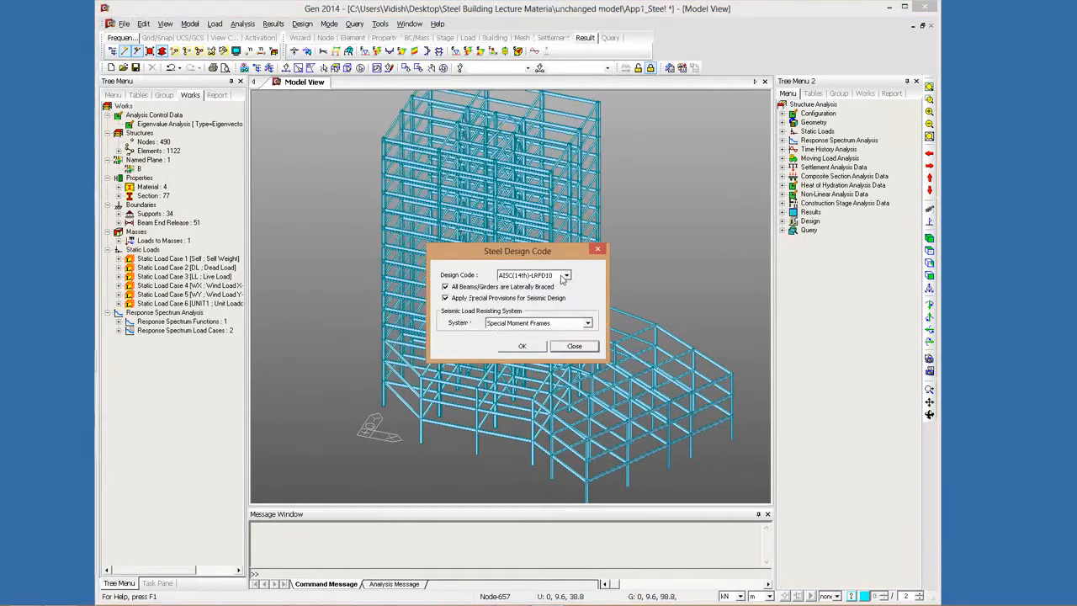
pyautogui.click(562, 277)
pyautogui.click(465, 292)
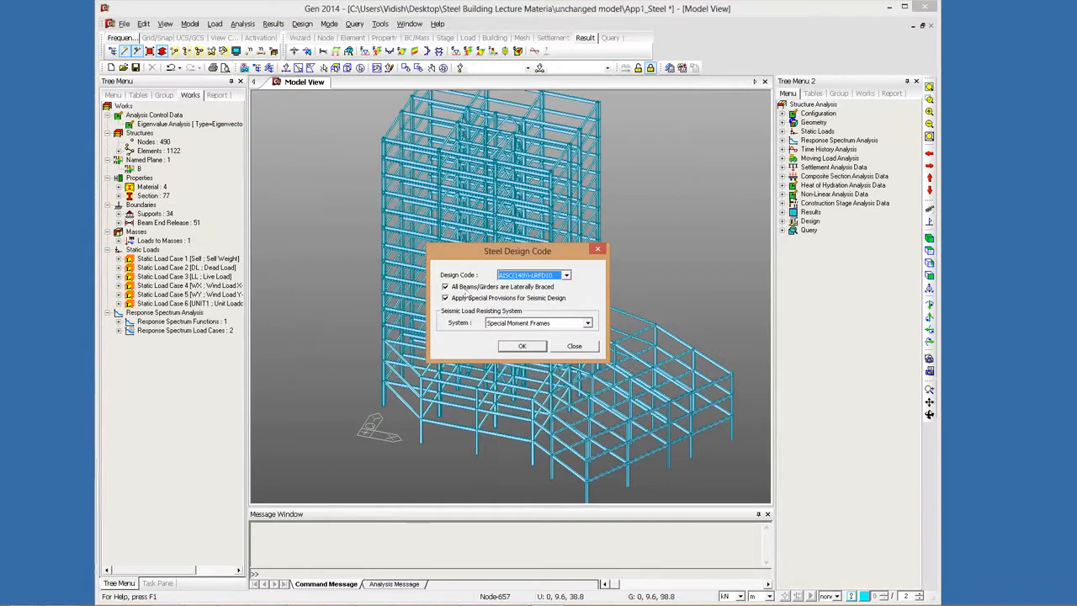
pyautogui.click(464, 288)
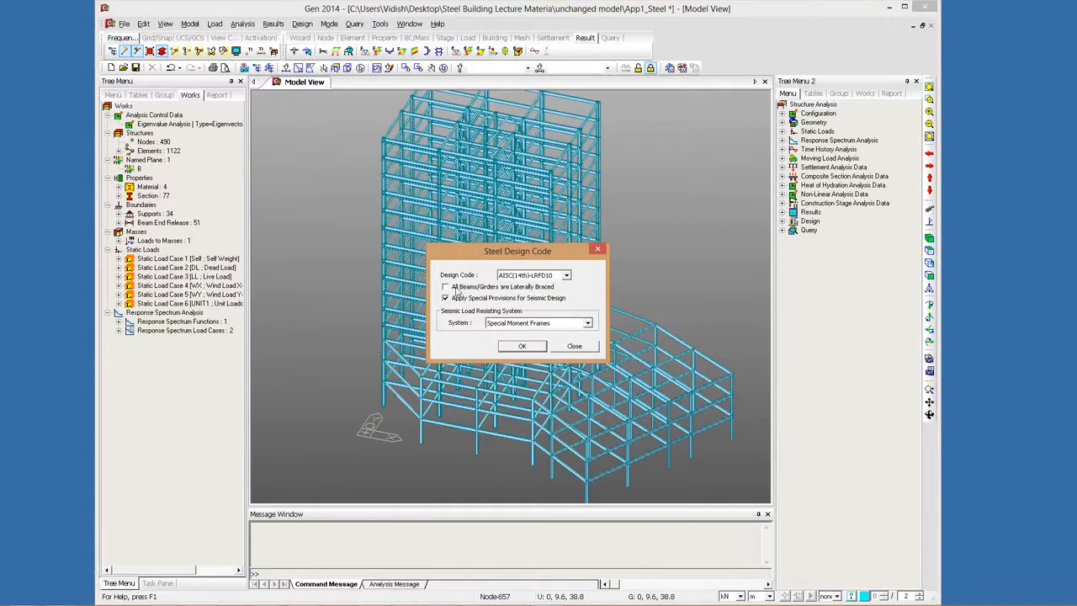
pyautogui.click(553, 325)
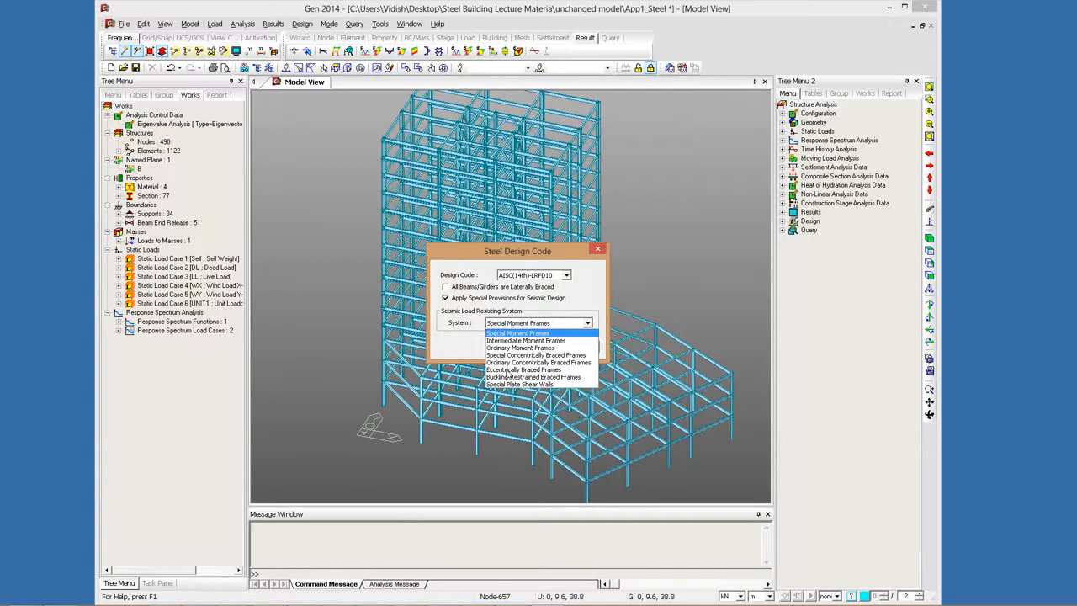
pyautogui.click(526, 333)
pyautogui.click(534, 347)
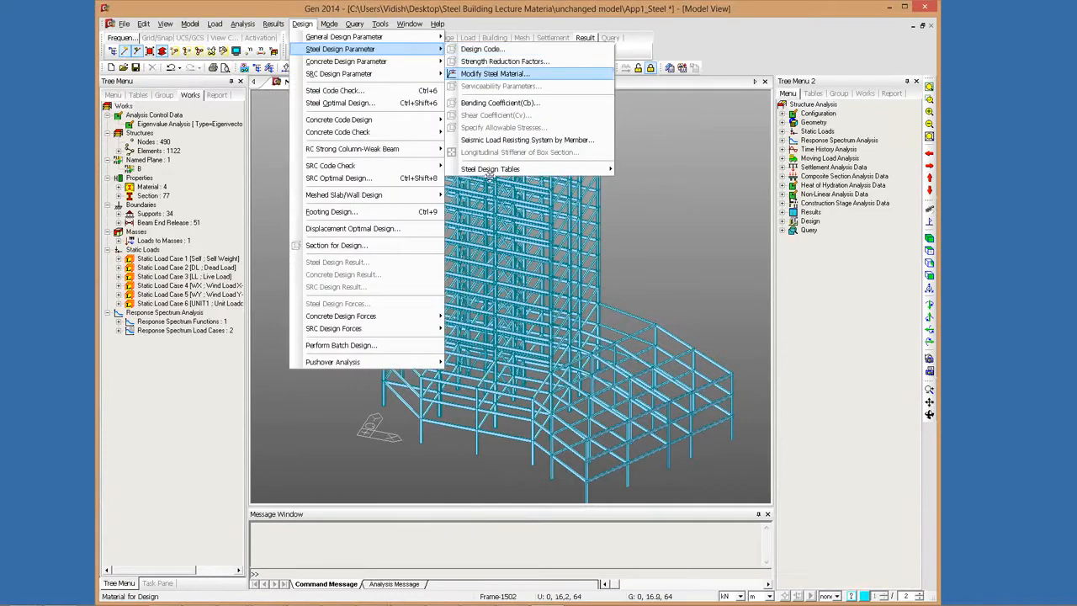
# Step: Examine the girder, steel column and brace design materials and the available steel material codes without modifying them
pyautogui.click(494, 73)
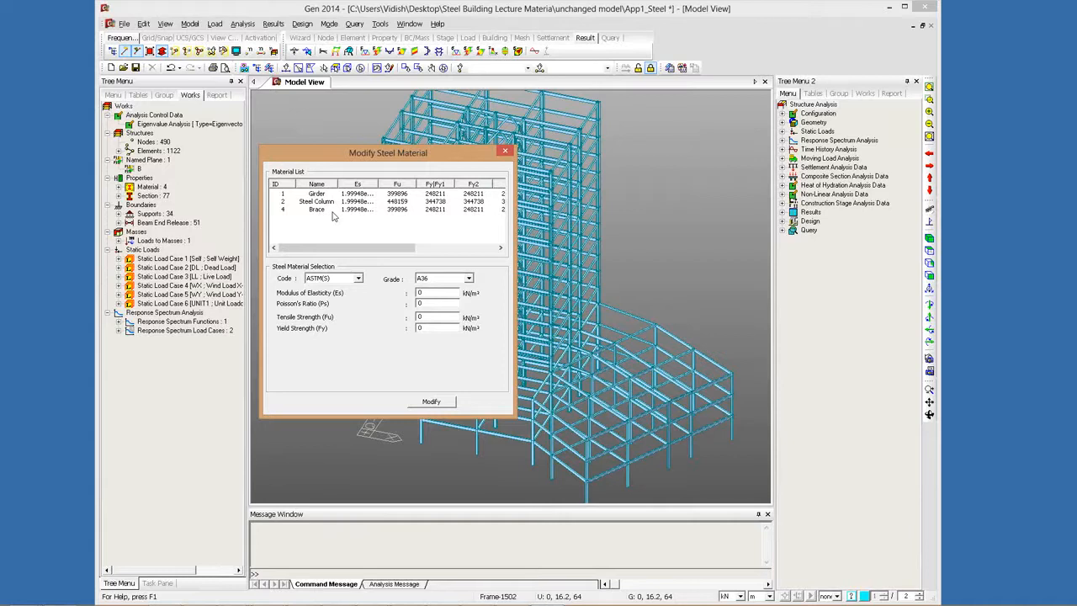
pyautogui.click(332, 210)
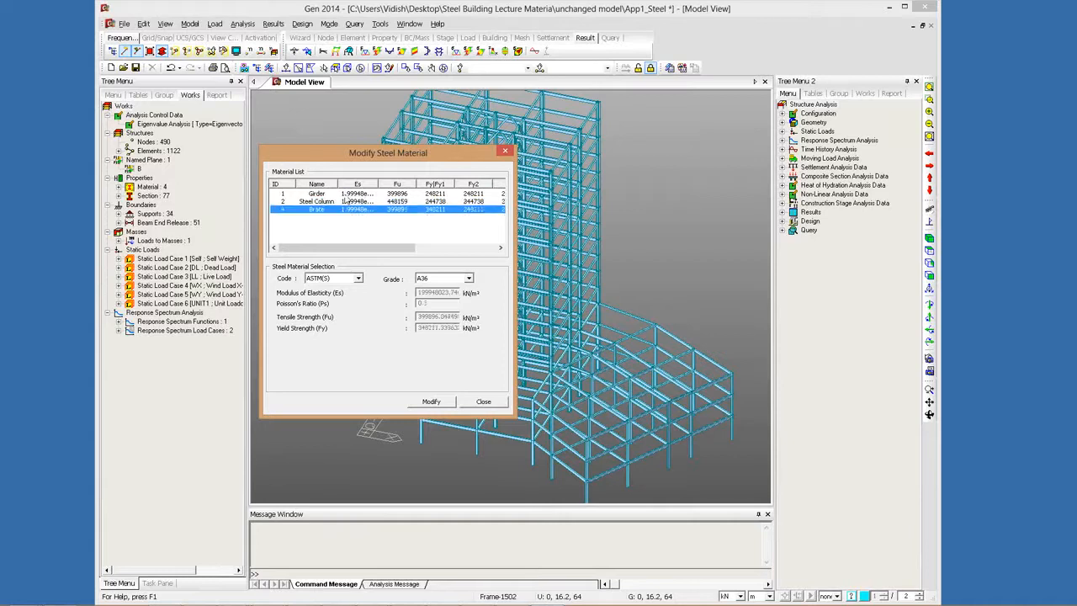
pyautogui.click(344, 202)
pyautogui.press('Up')
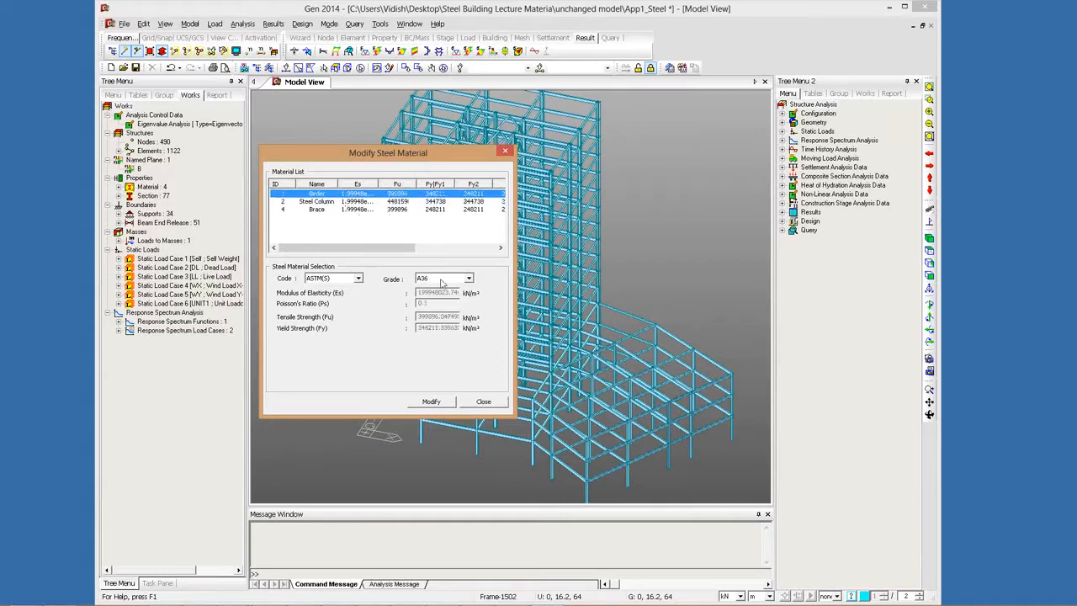
pyautogui.press('Down')
pyautogui.press('Down')
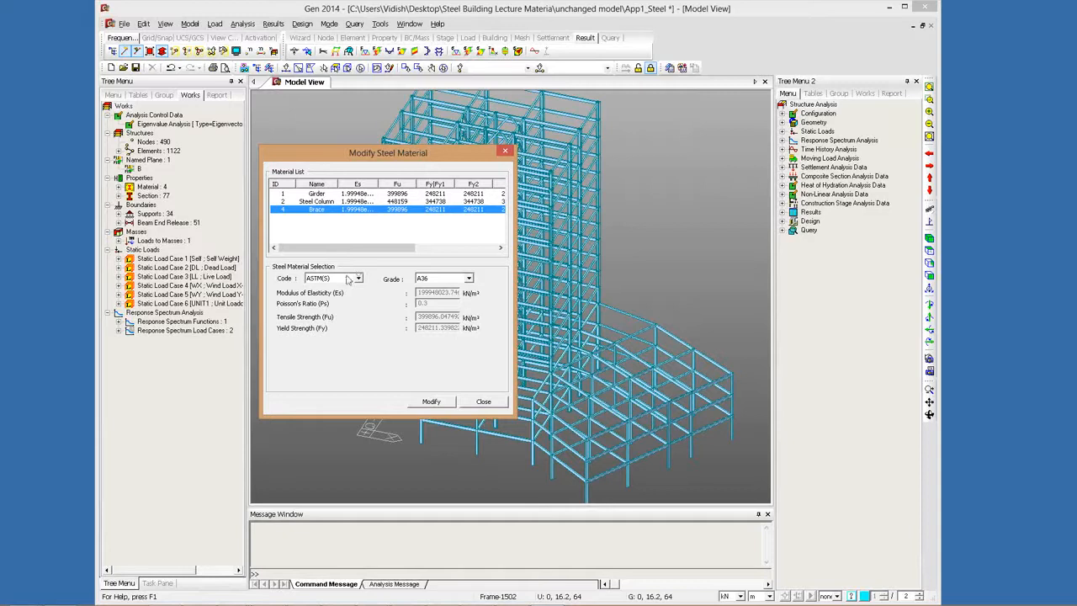
pyautogui.click(348, 279)
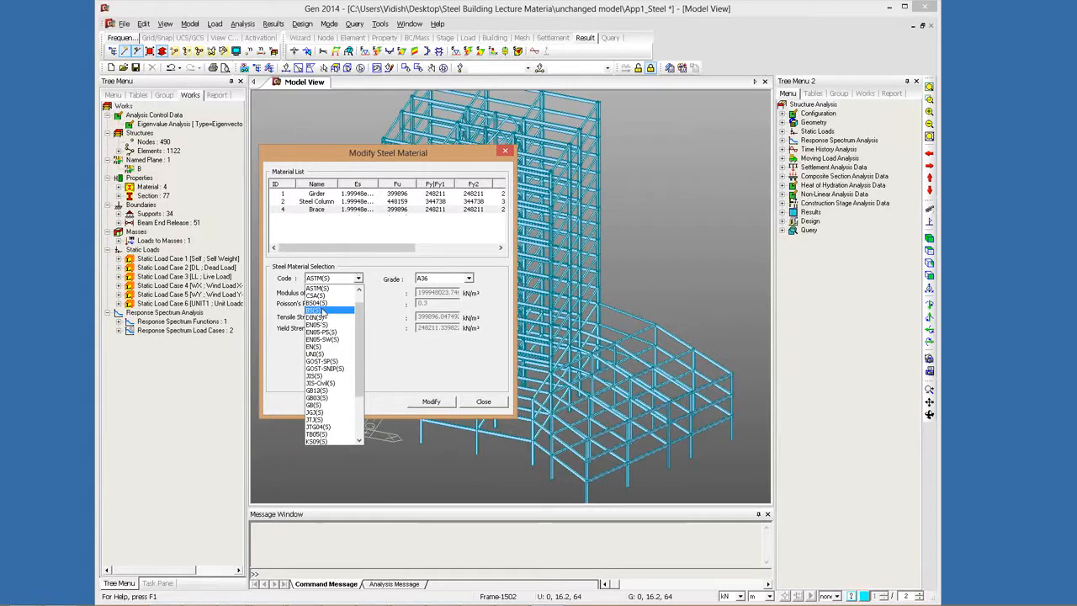
pyautogui.scroll(-2, 324, 309)
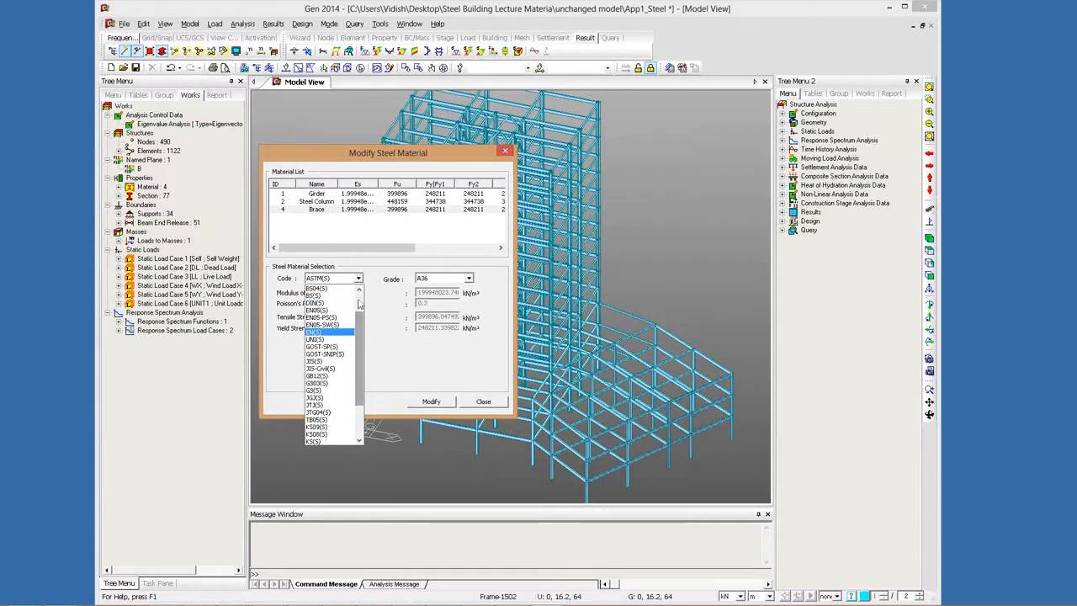
pyautogui.scroll(2, 359, 304)
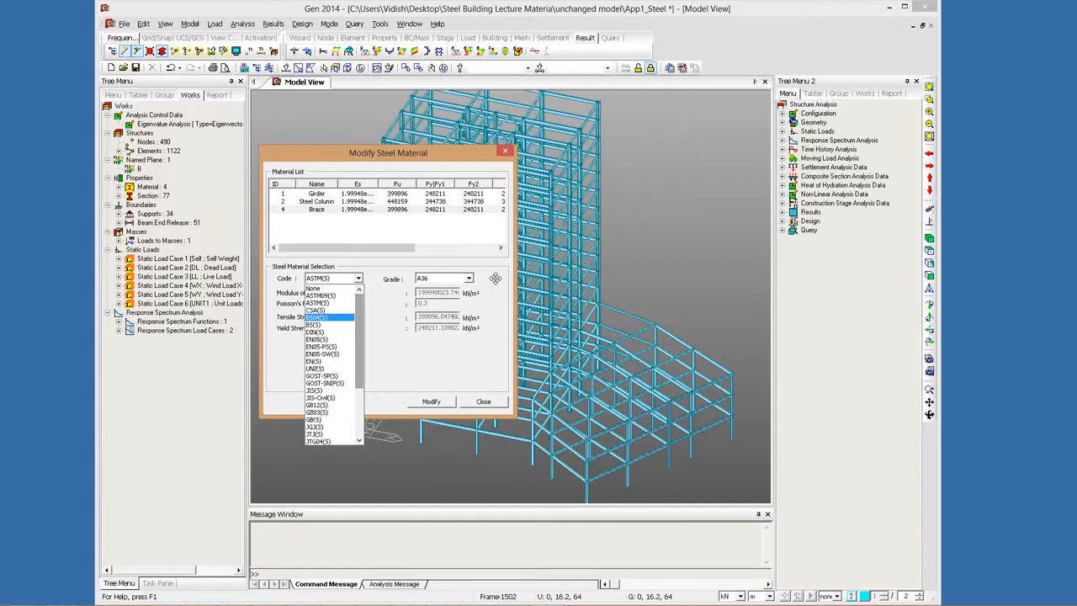
pyautogui.click(495, 278)
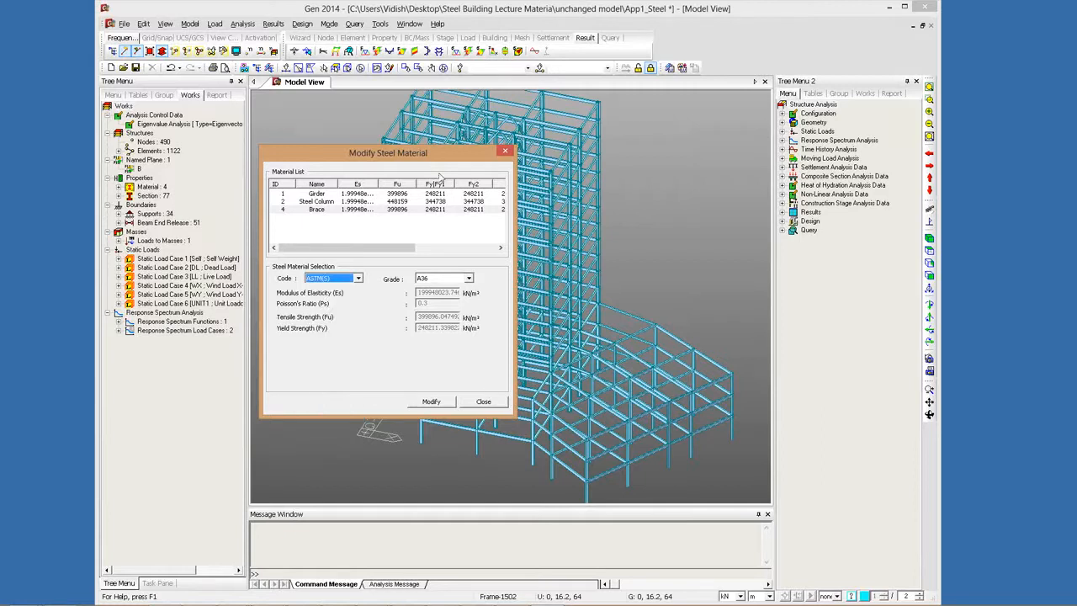
pyautogui.press('Escape')
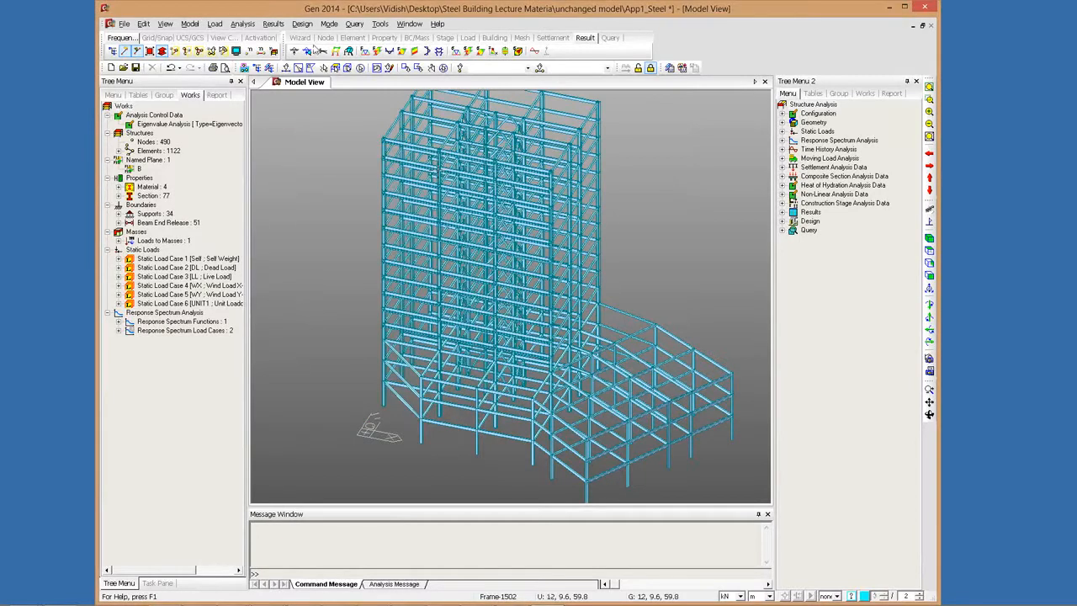
# Step: Assign the Buckling-Restrained Braced Frames seismic load resisting system to all members made of the Brace material
pyautogui.click(301, 23)
pyautogui.moveTo(340, 49)
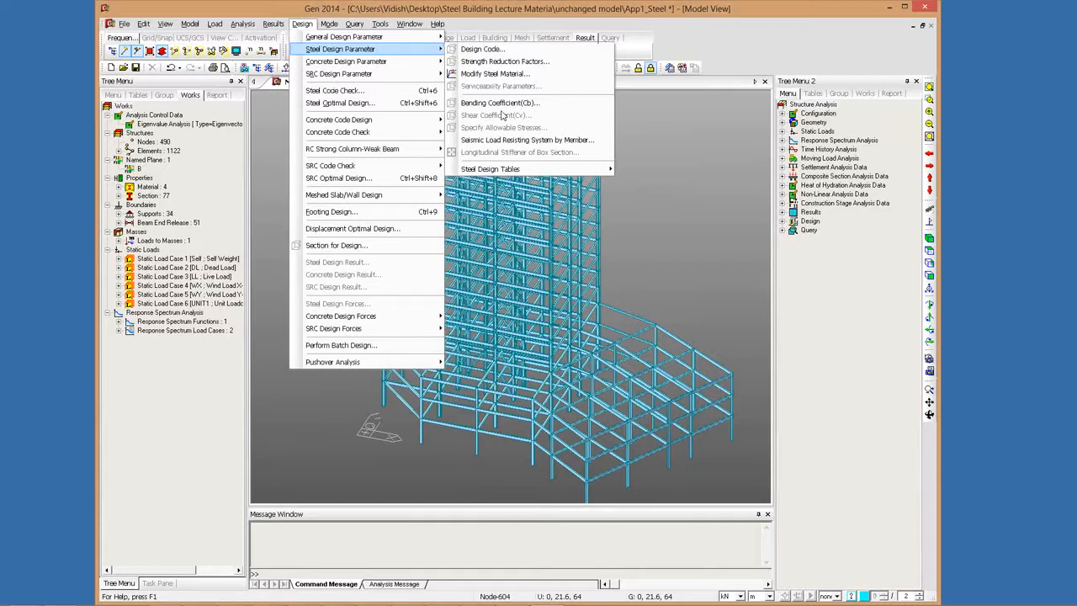
pyautogui.click(526, 140)
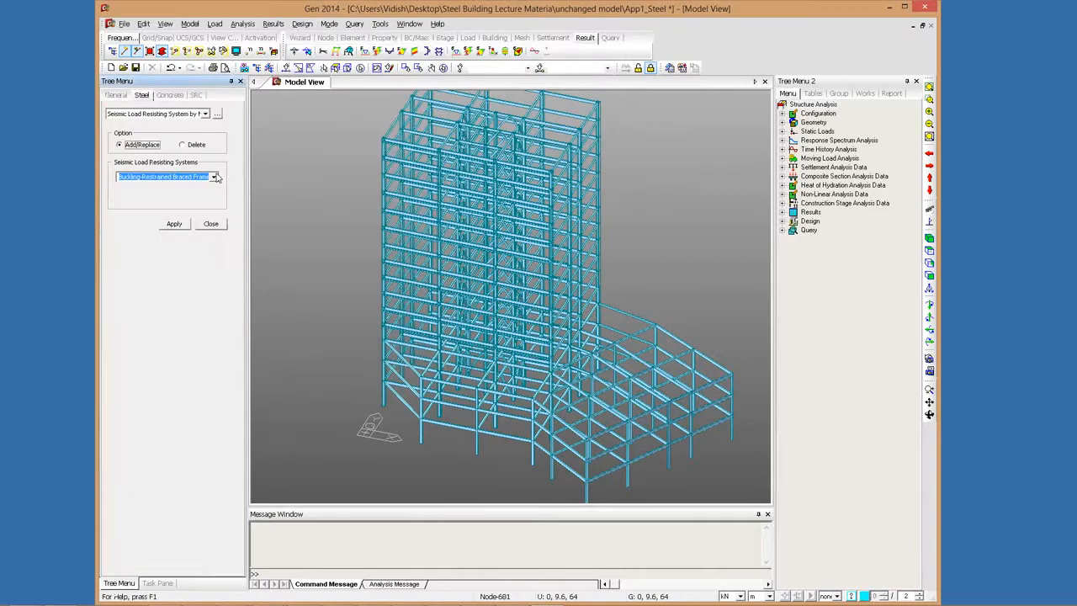
pyautogui.click(214, 177)
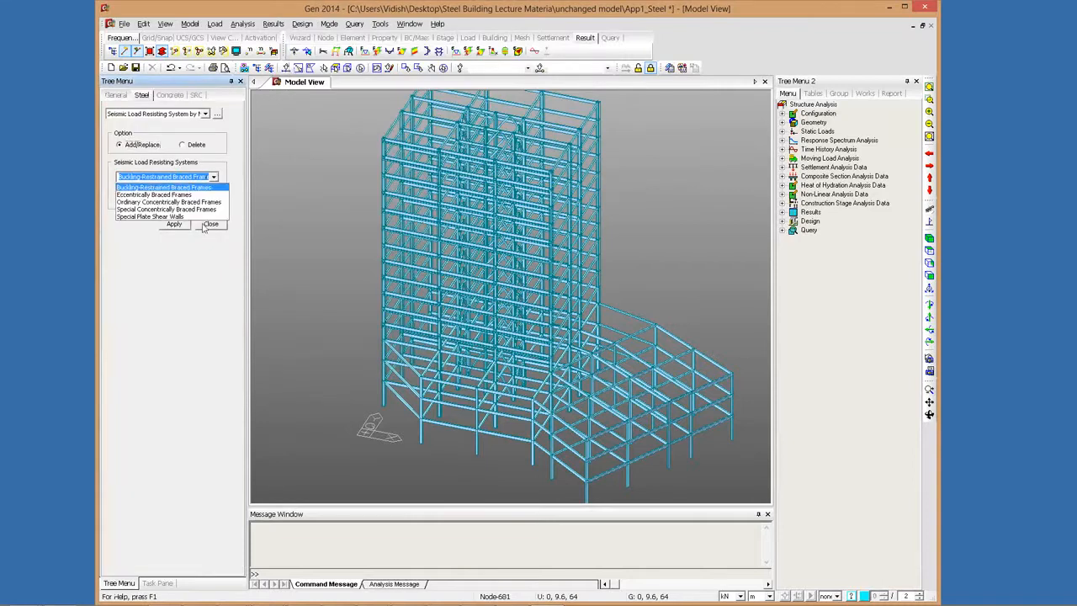
pyautogui.click(407, 246)
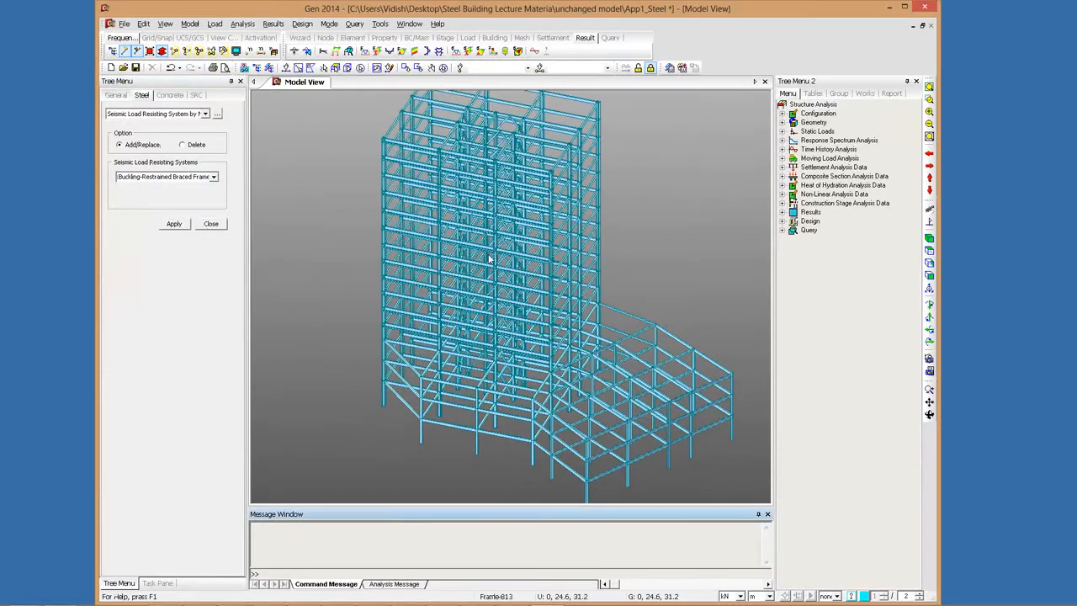
pyautogui.keyDown('ctrl'); pyautogui.moveTo(489, 258); pyautogui.dragTo(859, 99, button='middle'); pyautogui.keyUp('ctrl')
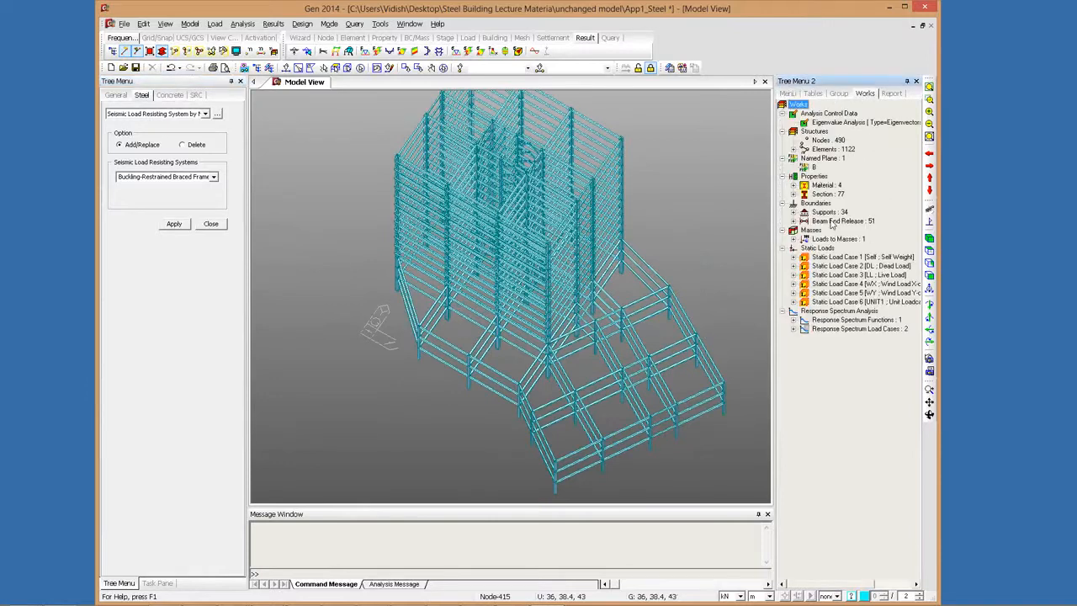
pyautogui.click(833, 221)
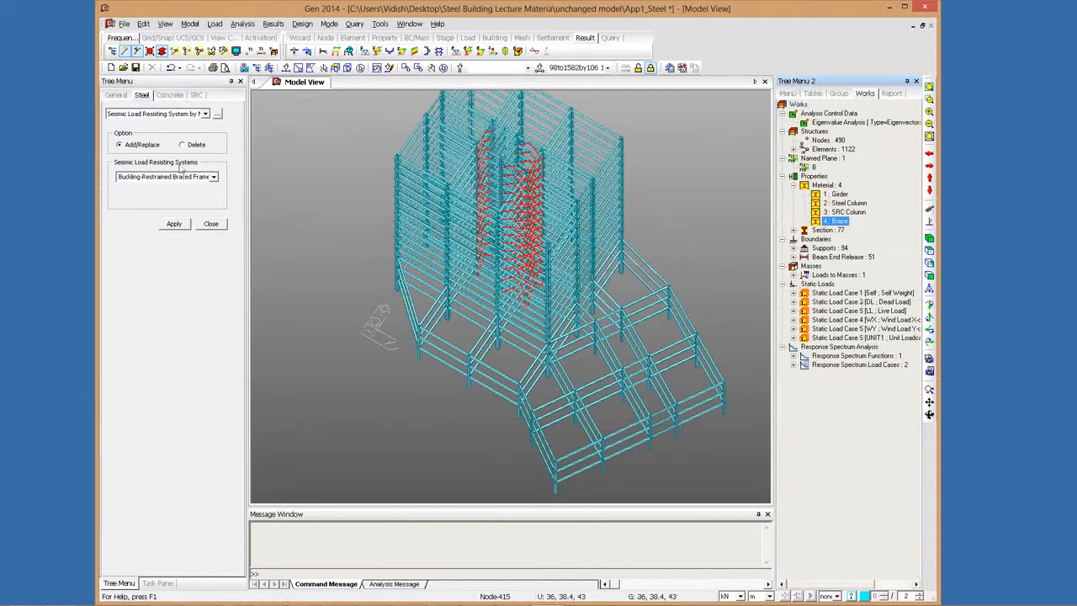
pyautogui.click(171, 226)
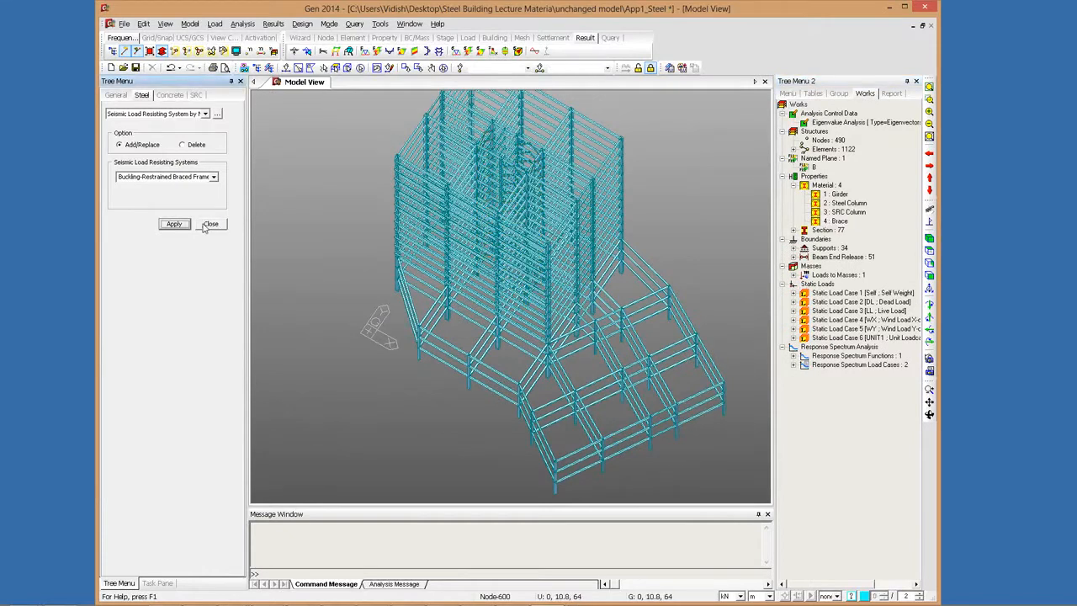
pyautogui.click(206, 224)
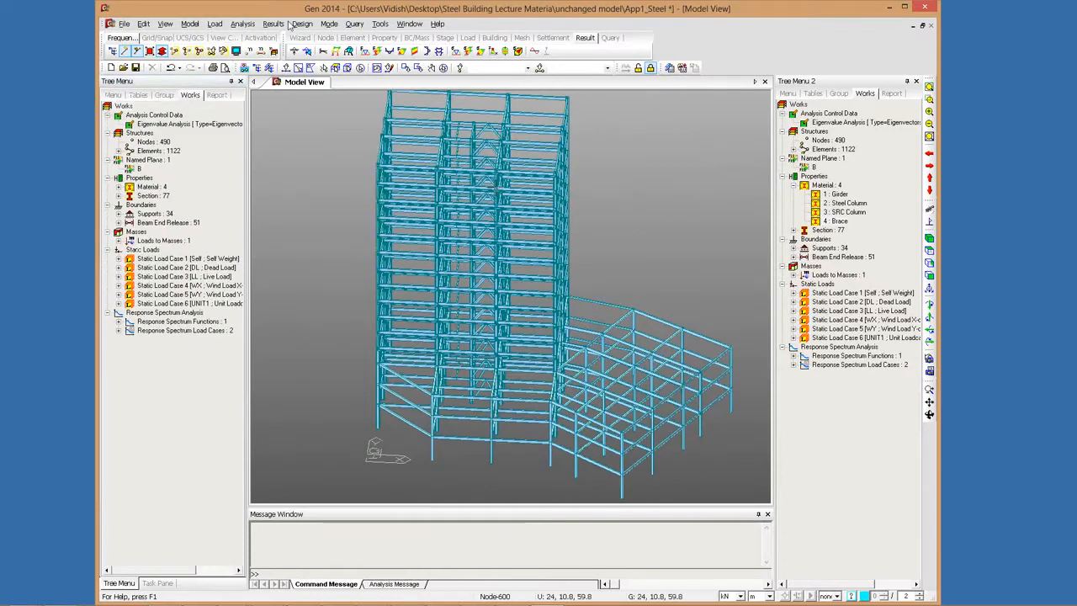
pyautogui.click(302, 23)
pyautogui.moveTo(395, 61)
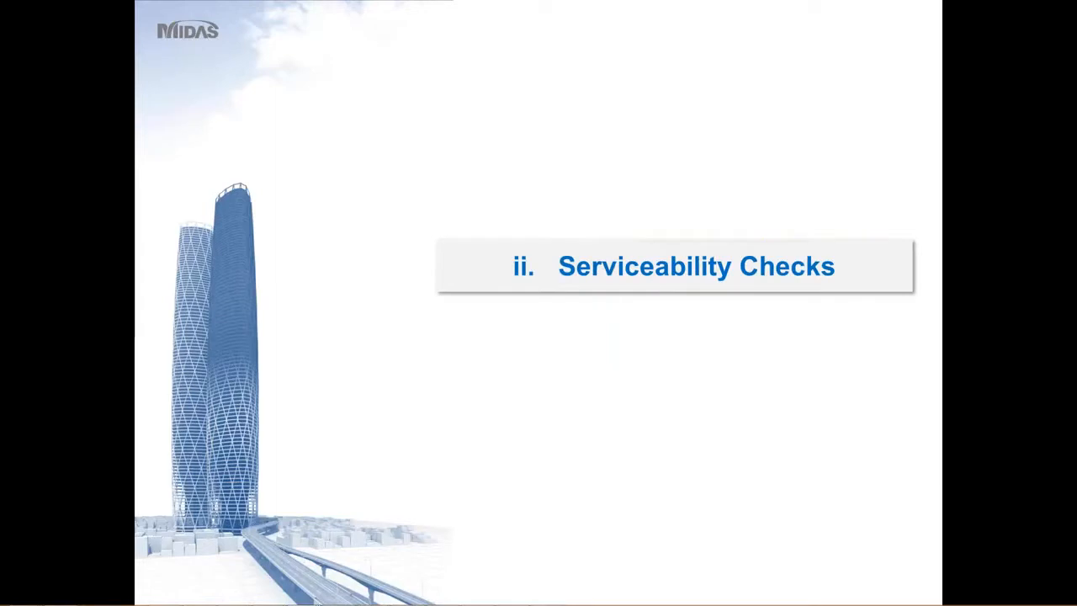
pyautogui.click(579, 437)
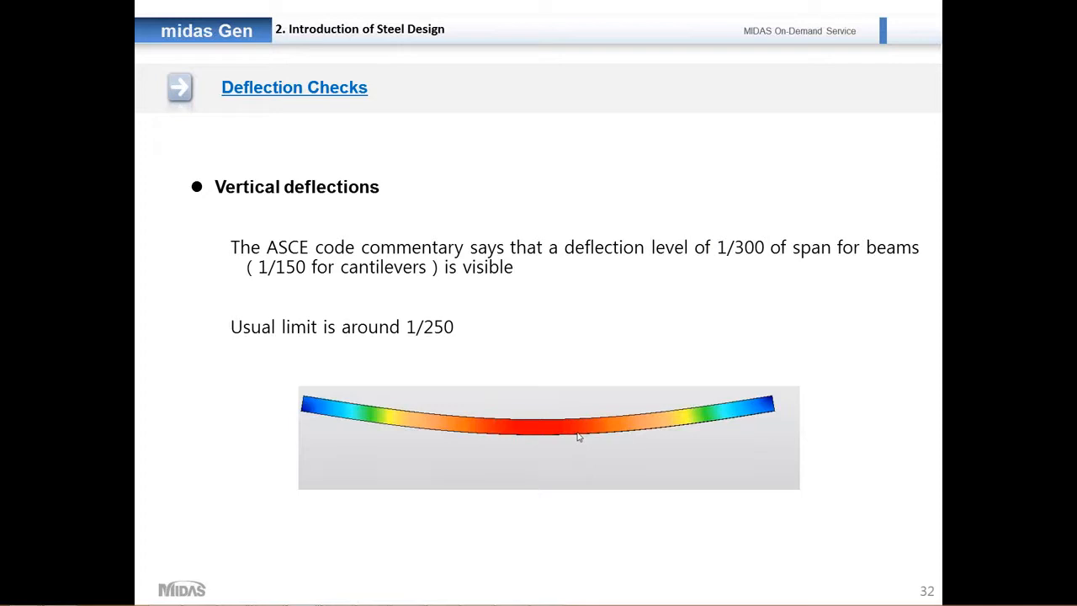
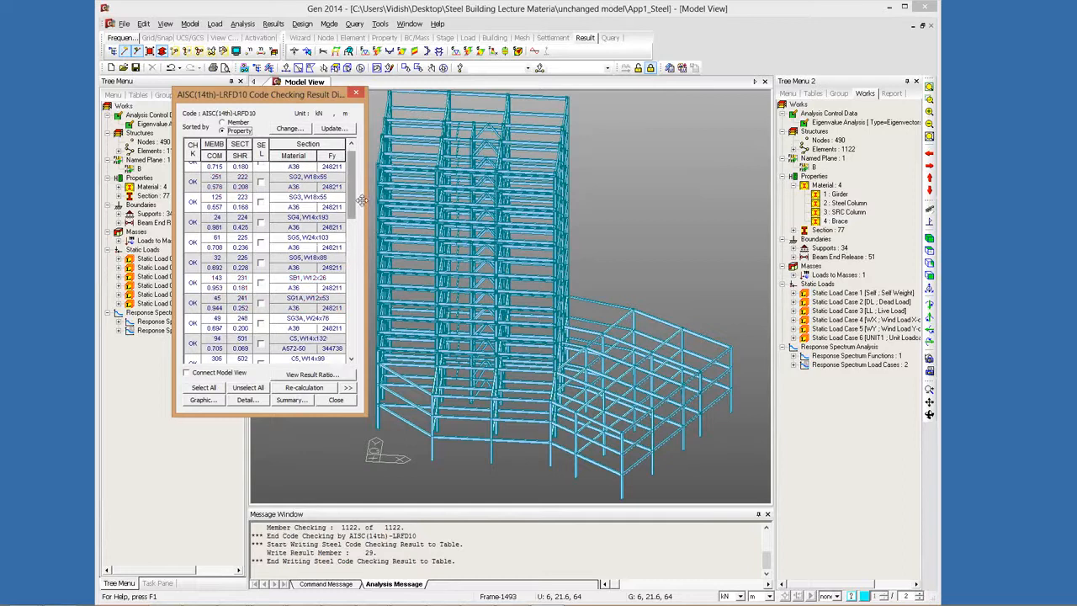
# Step: Select the SG2, W18x55 section in the property-sorted code checking results, expand the result table and examine its graphic report
pyautogui.click(239, 131)
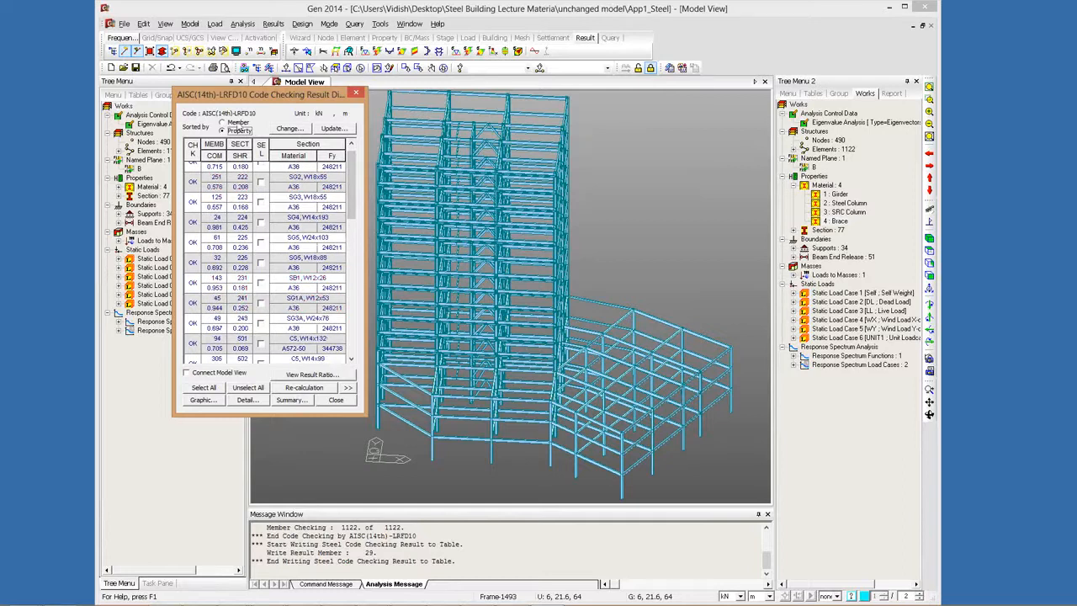
pyautogui.click(261, 182)
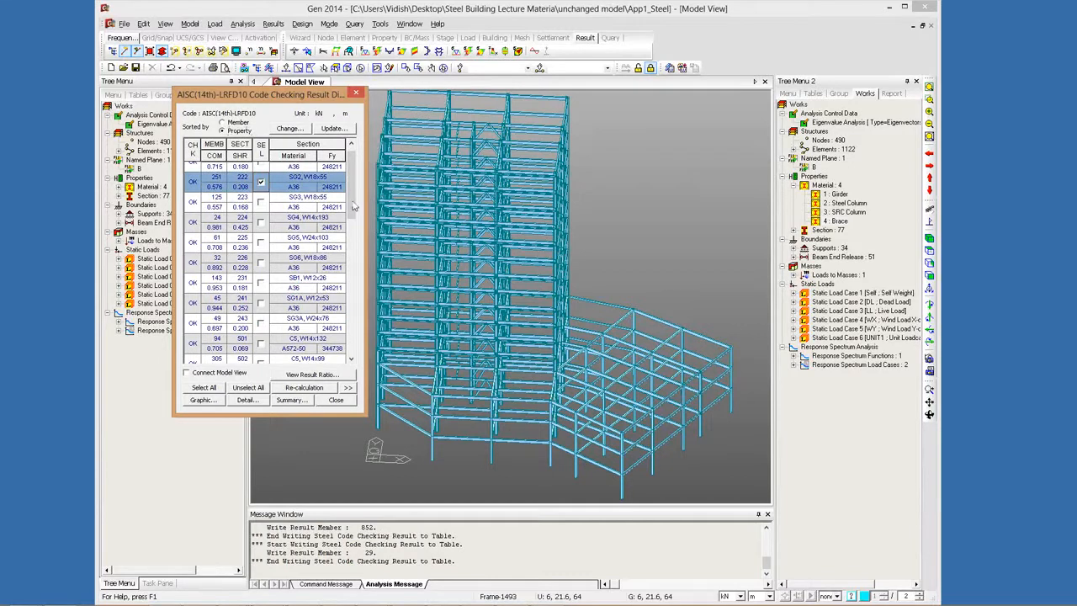
pyautogui.scroll(1, 262, 195)
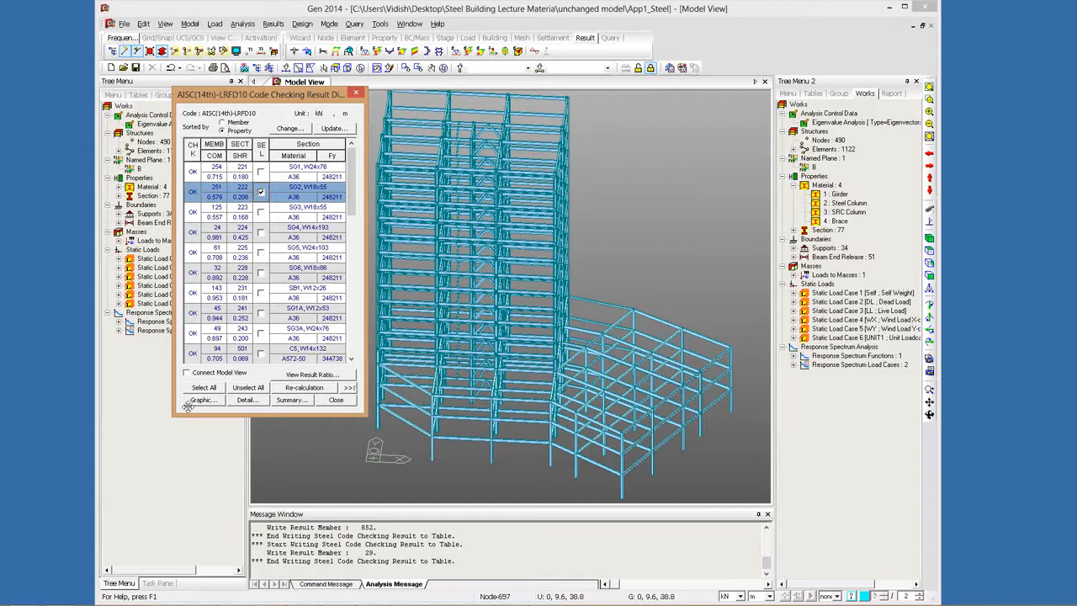
pyautogui.click(348, 387)
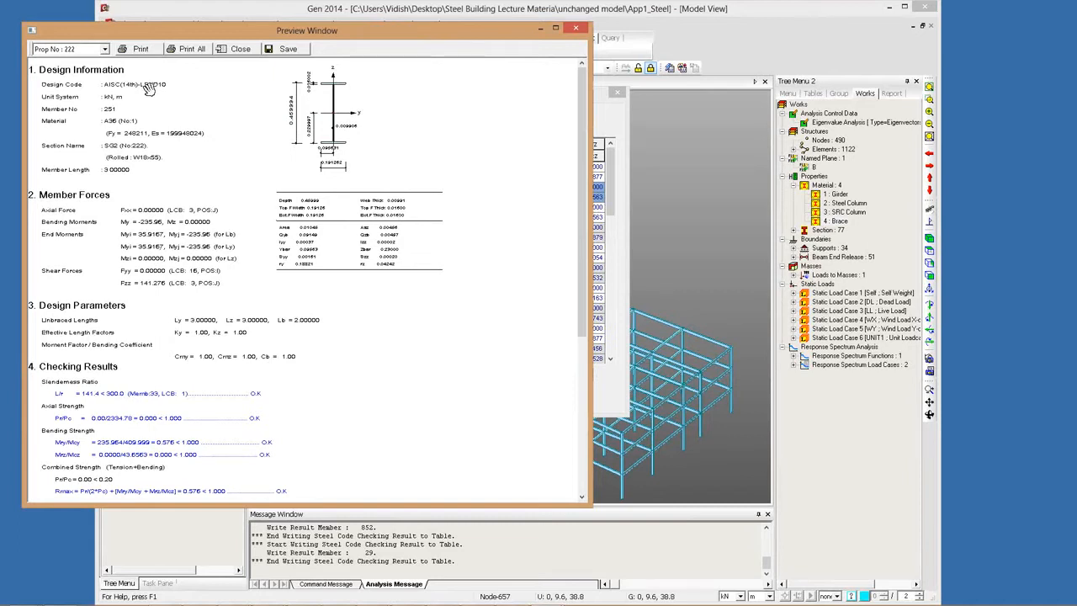
pyautogui.scroll(-3, 148, 89)
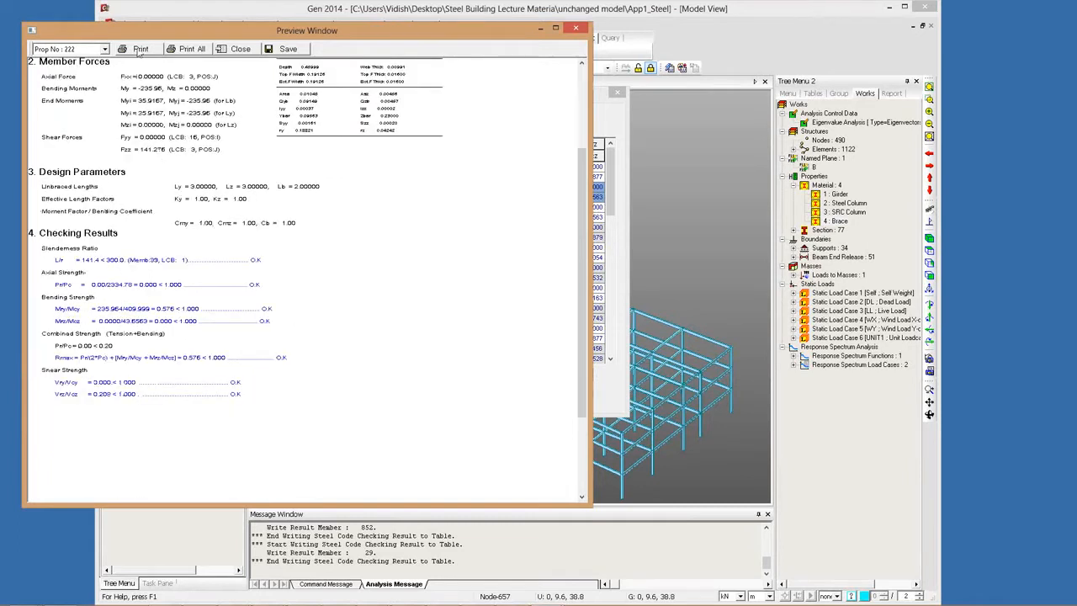
pyautogui.scroll(2, 84, 326)
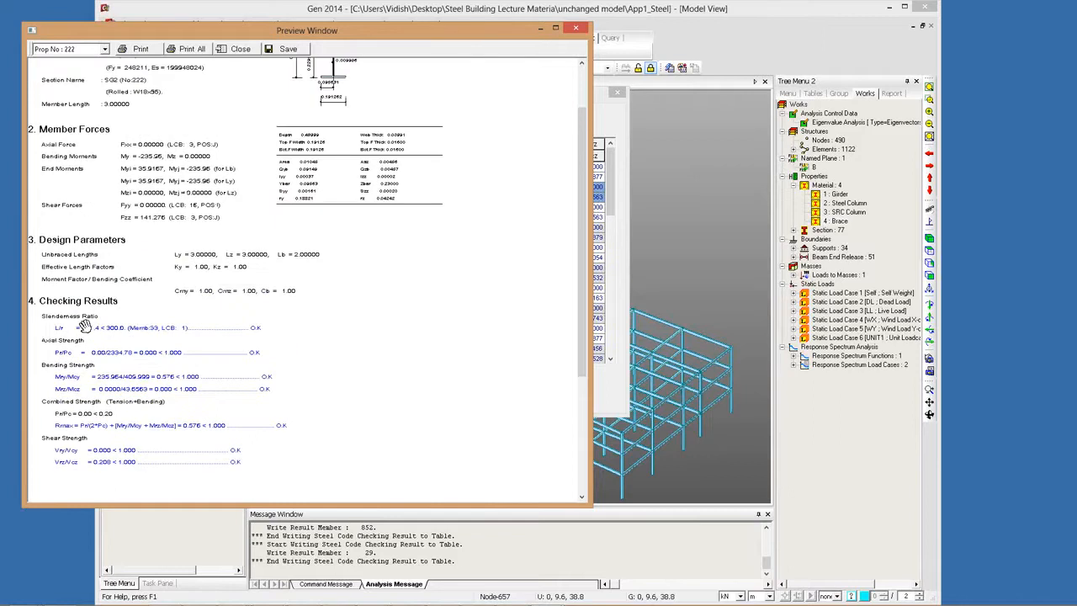
pyautogui.scroll(2, 84, 325)
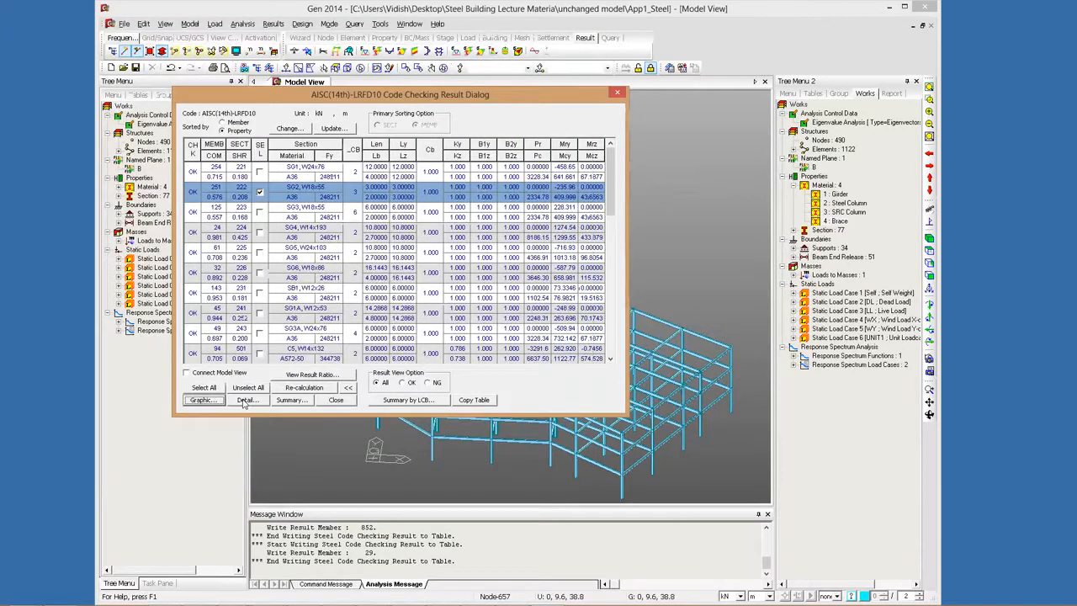
# Step: Open the detailed code checking report for SG2, W18x55 and examine its load combinations, section properties and magnified moments
pyautogui.click(244, 401)
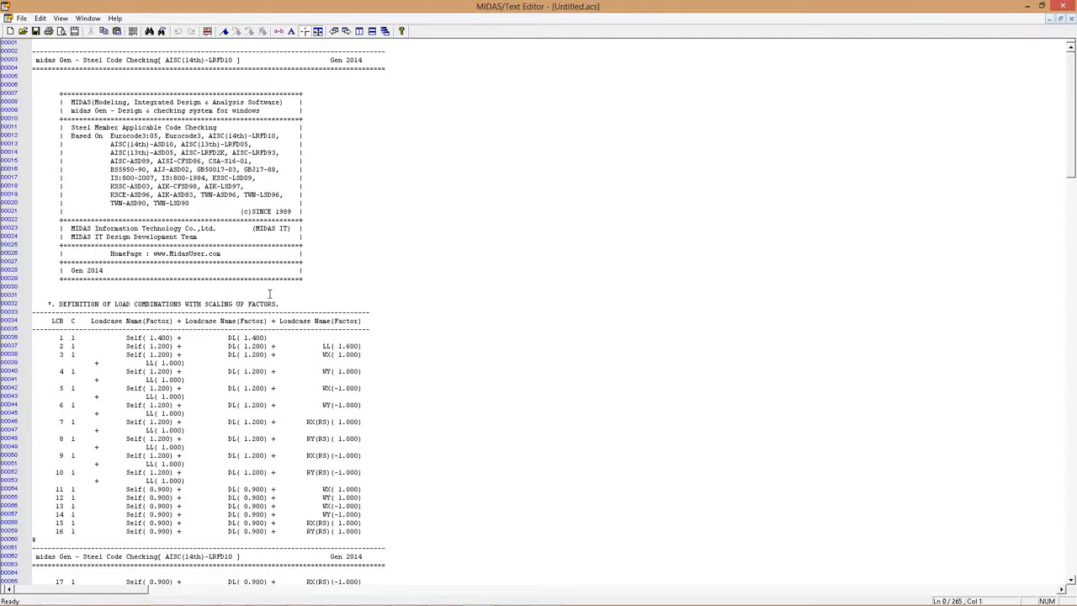
pyautogui.scroll(-1, 269, 293)
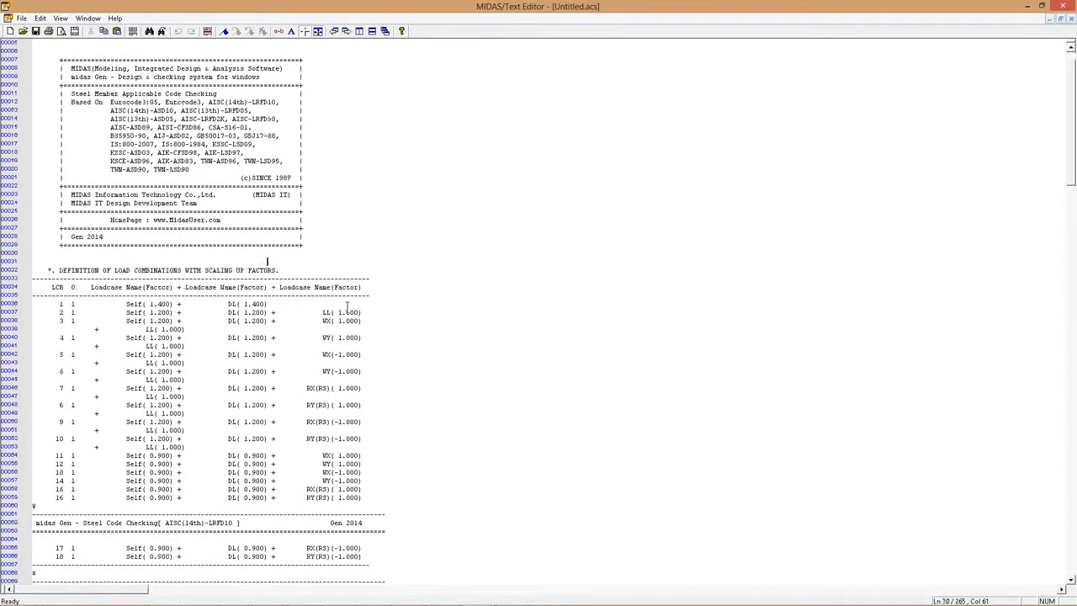
pyautogui.scroll(-1, 347, 307)
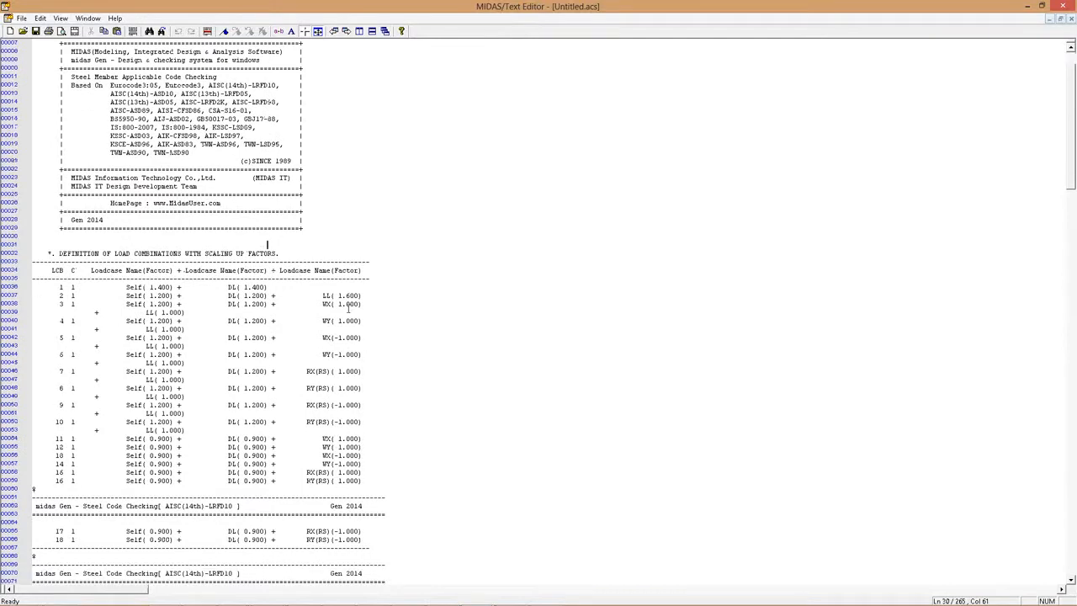
pyautogui.scroll(-5, 348, 310)
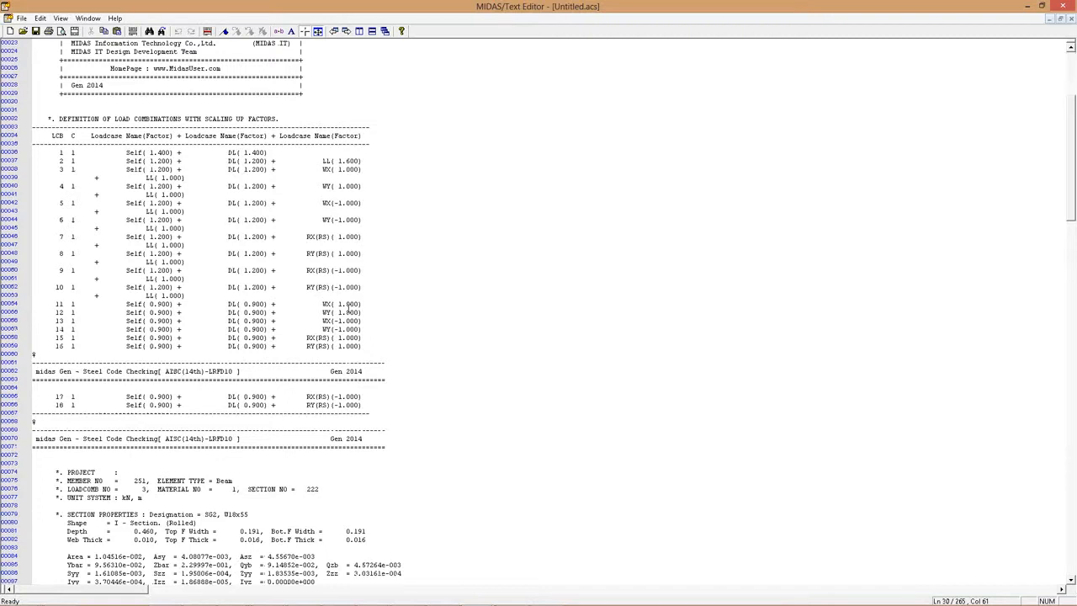
pyautogui.scroll(5, 243, 375)
pyautogui.click(170, 371)
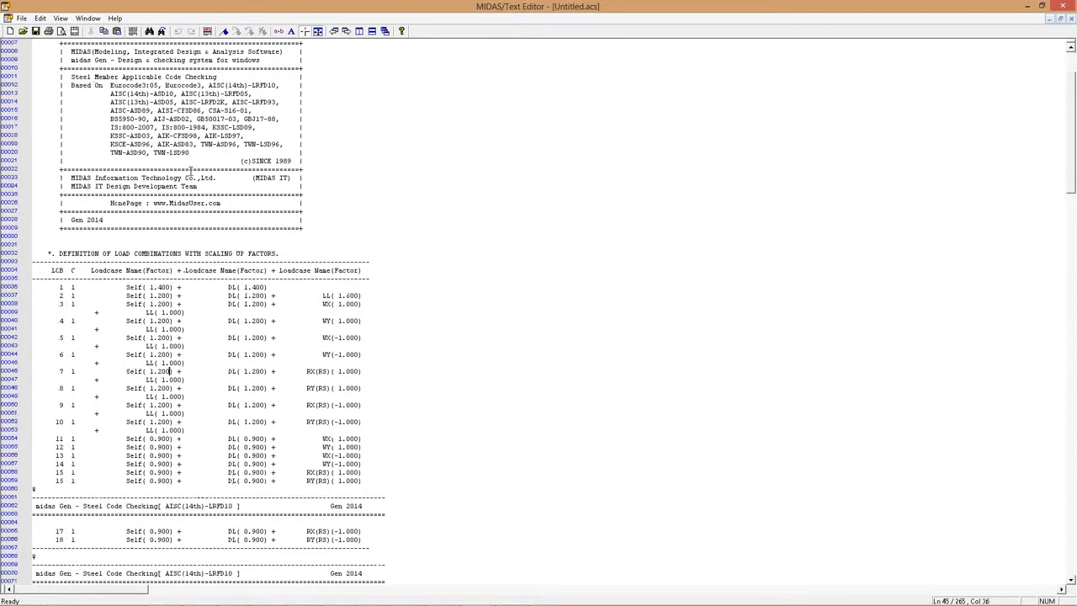
pyautogui.scroll(-15, 190, 171)
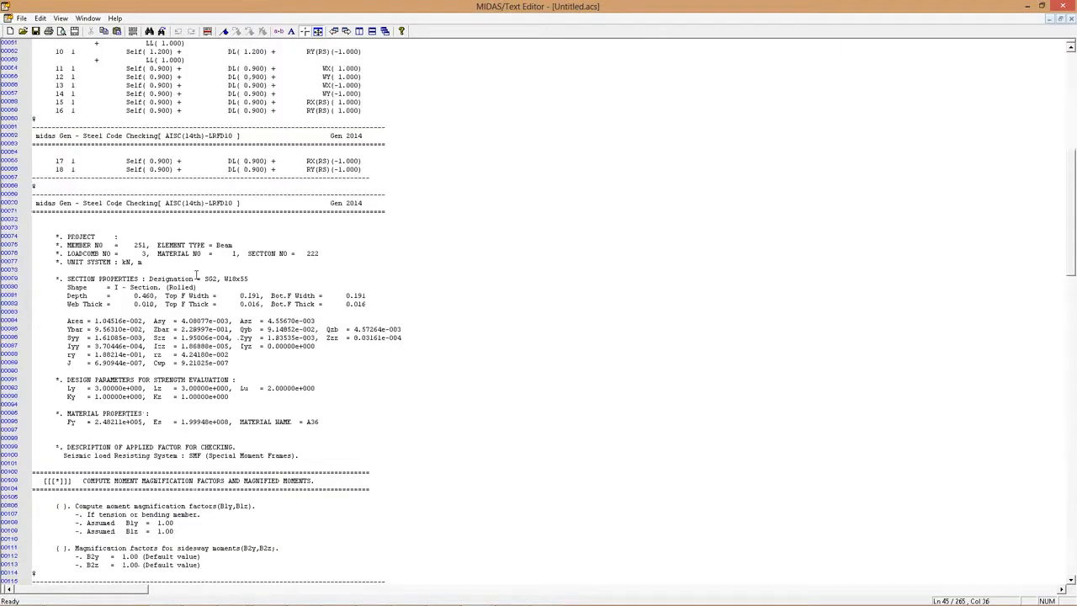
pyautogui.scroll(-9, 196, 275)
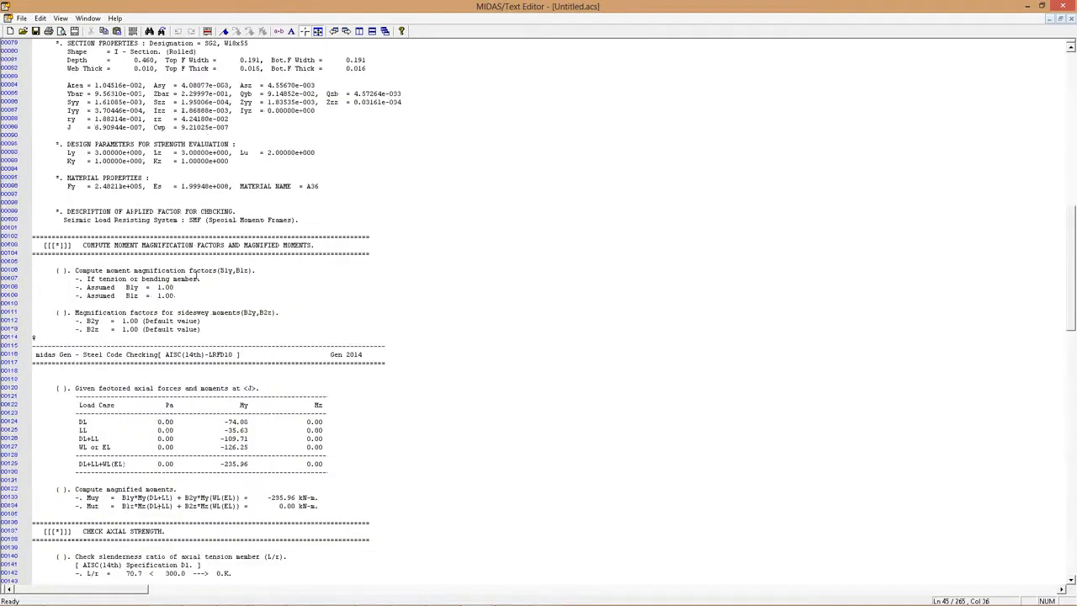
pyautogui.scroll(-1, 194, 273)
pyautogui.scroll(-9, 196, 275)
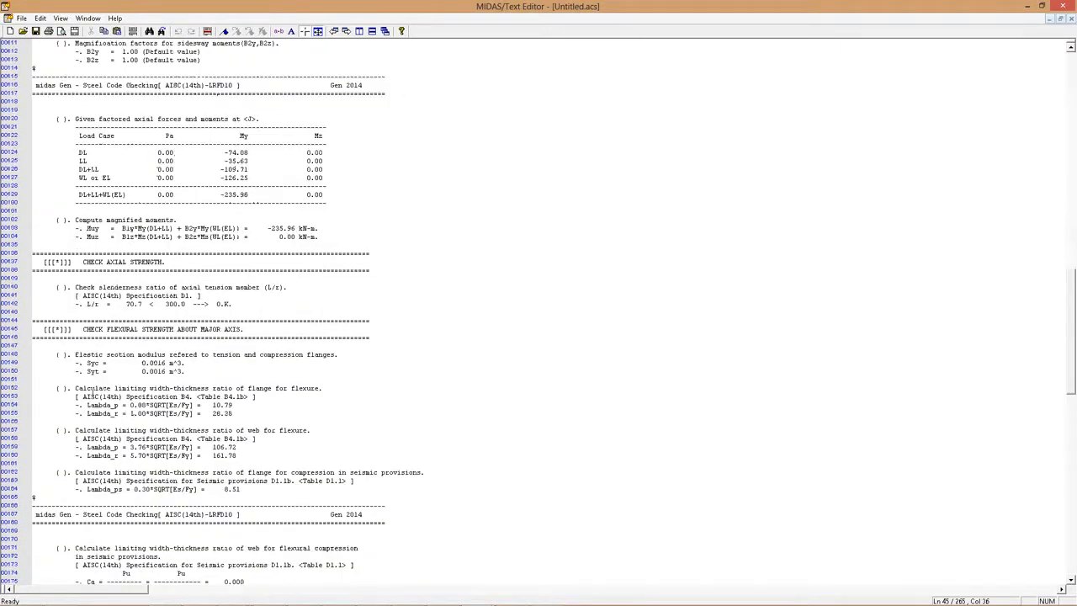
# Step: Examine the limiting width-thickness ratios of the flange and web for flexure and the seismic provisions in the detailed report
pyautogui.moveTo(70, 396); pyautogui.dragTo(289, 398)
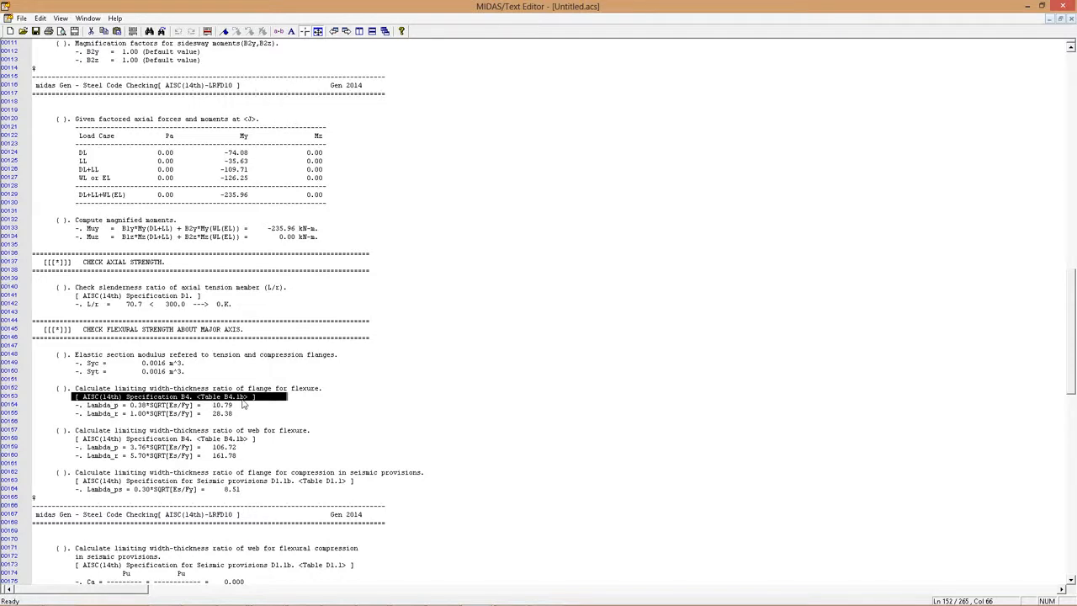
pyautogui.click(246, 448)
pyautogui.scroll(-5, 212, 353)
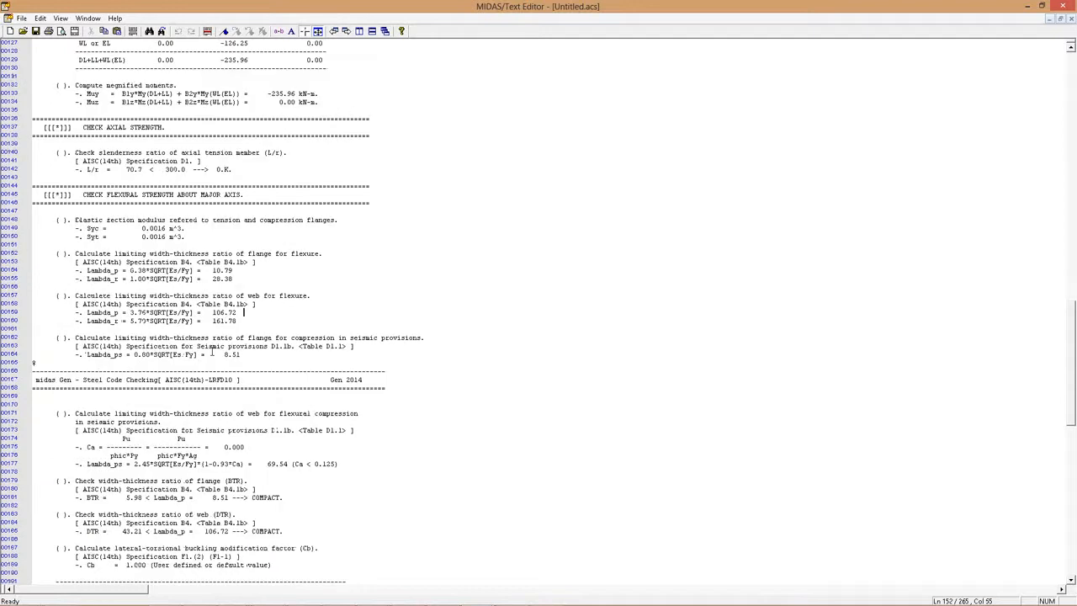
pyautogui.moveTo(86, 354); pyautogui.dragTo(207, 354)
pyautogui.click(206, 320)
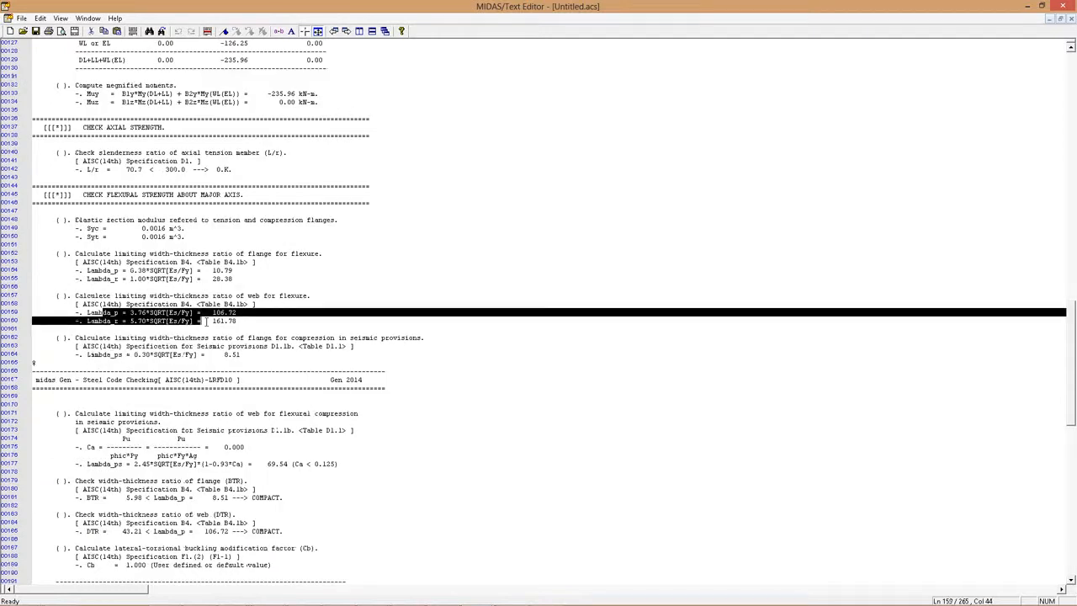
# Step: Examine the report's flexural, combined and shear strength checks, then put the report away and return to the code checking results
pyautogui.scroll(-5, 205, 325)
pyautogui.scroll(-5, 206, 332)
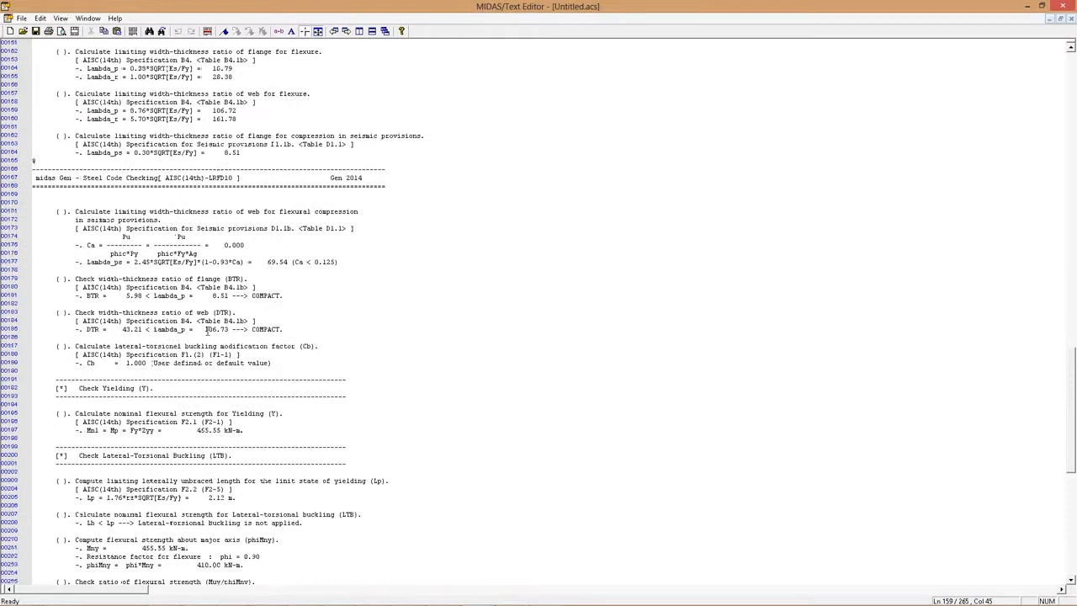
pyautogui.scroll(-4, 207, 337)
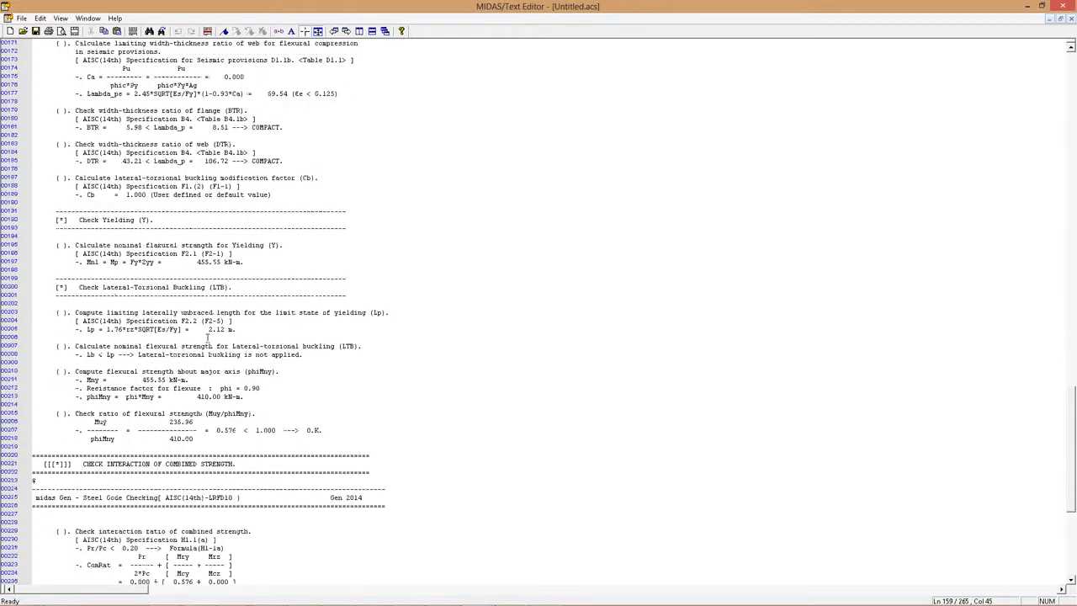
pyautogui.scroll(-9, 207, 338)
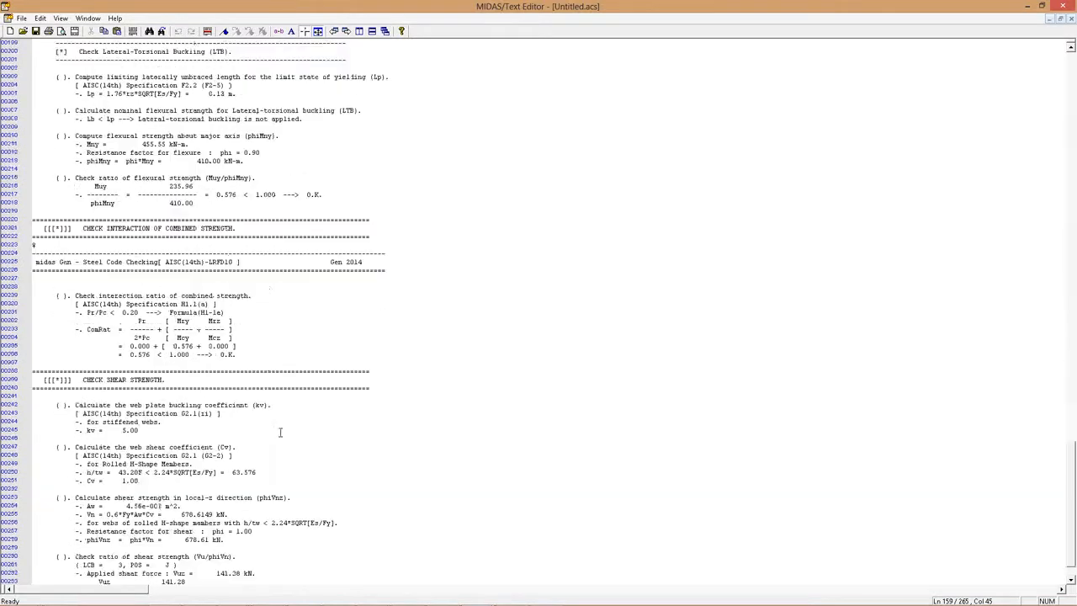
pyautogui.scroll(-7, 280, 431)
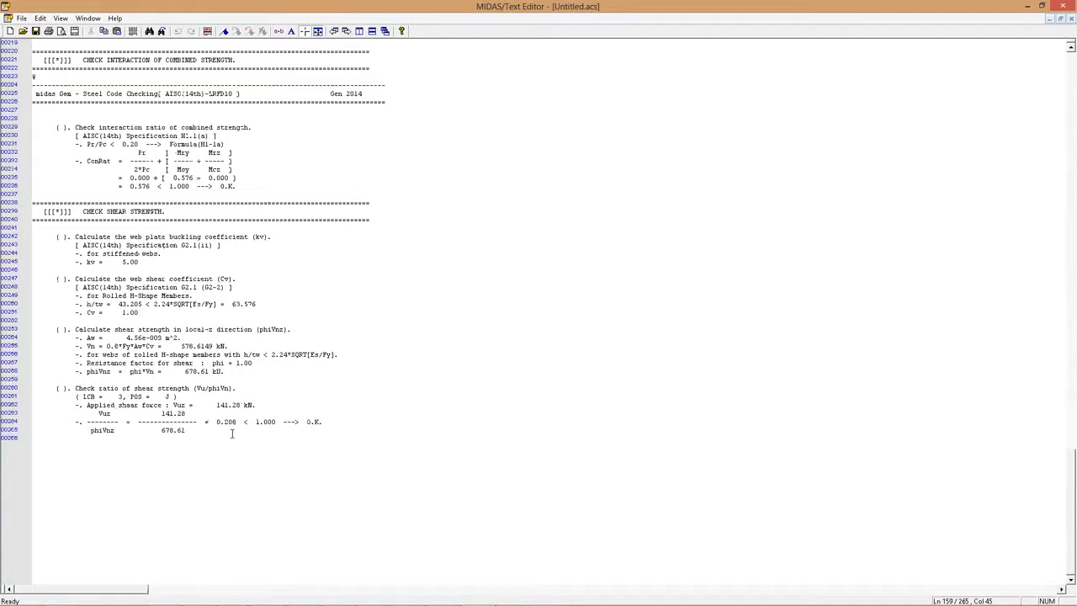
pyautogui.click(374, 444)
pyautogui.press('super+Down')
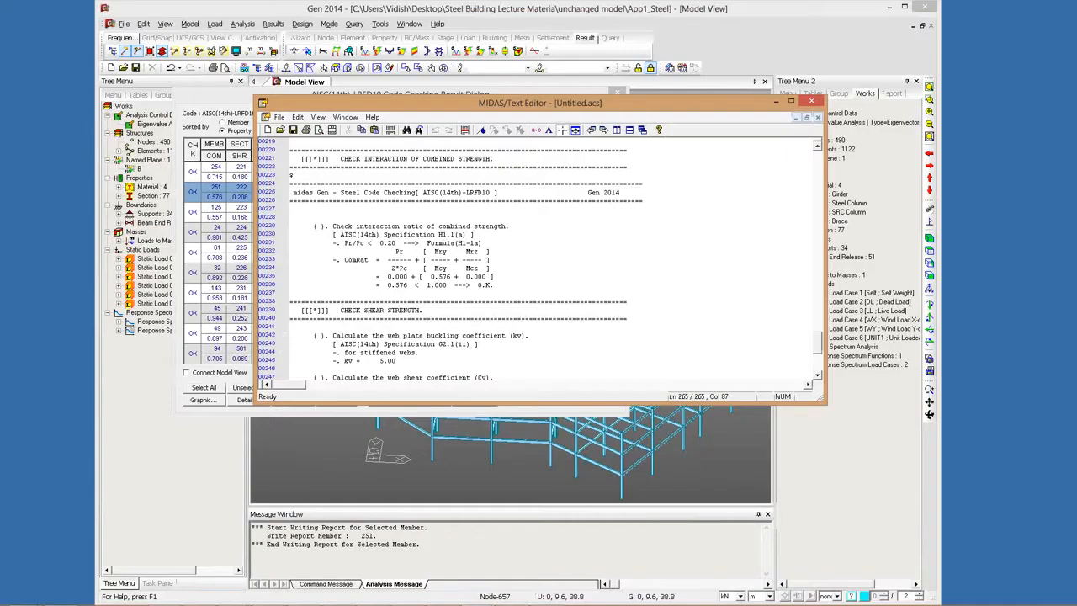
pyautogui.press('super+Down')
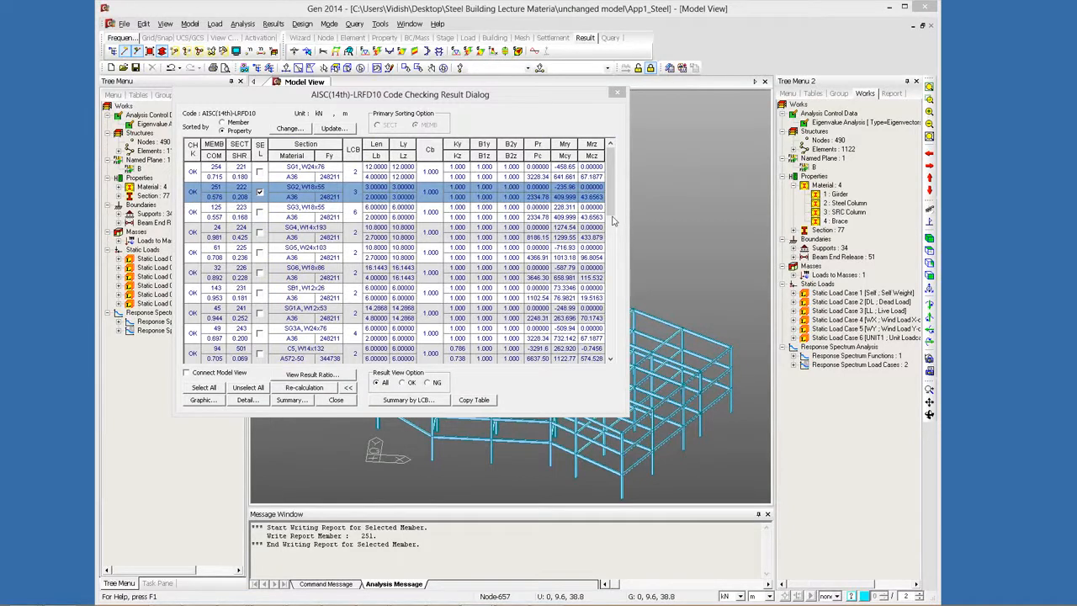
pyautogui.moveTo(613, 221); pyautogui.dragTo(617, 264)
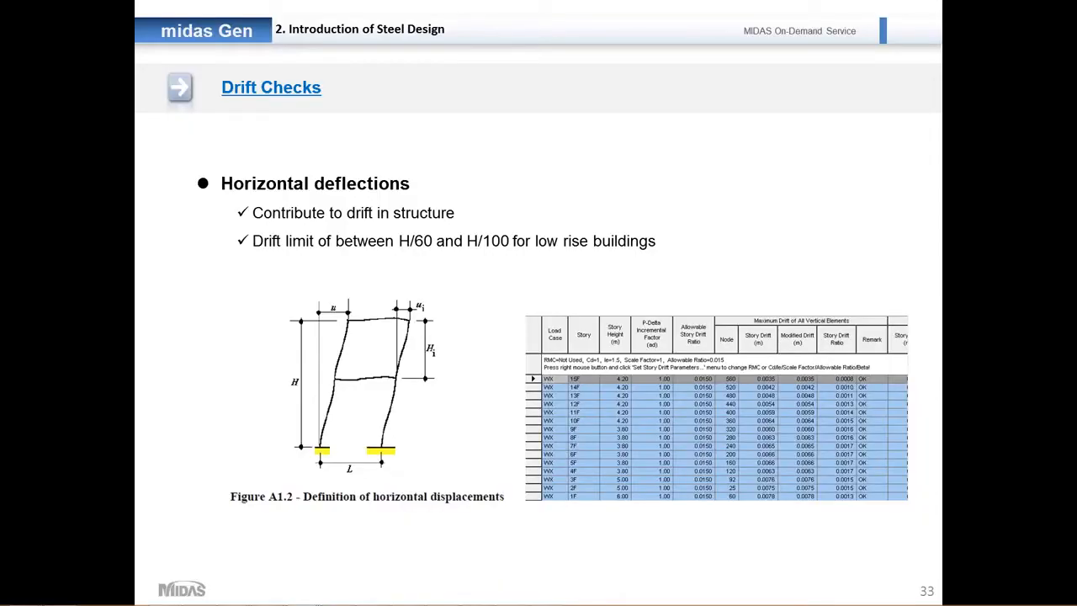
pyautogui.press('pagedown')
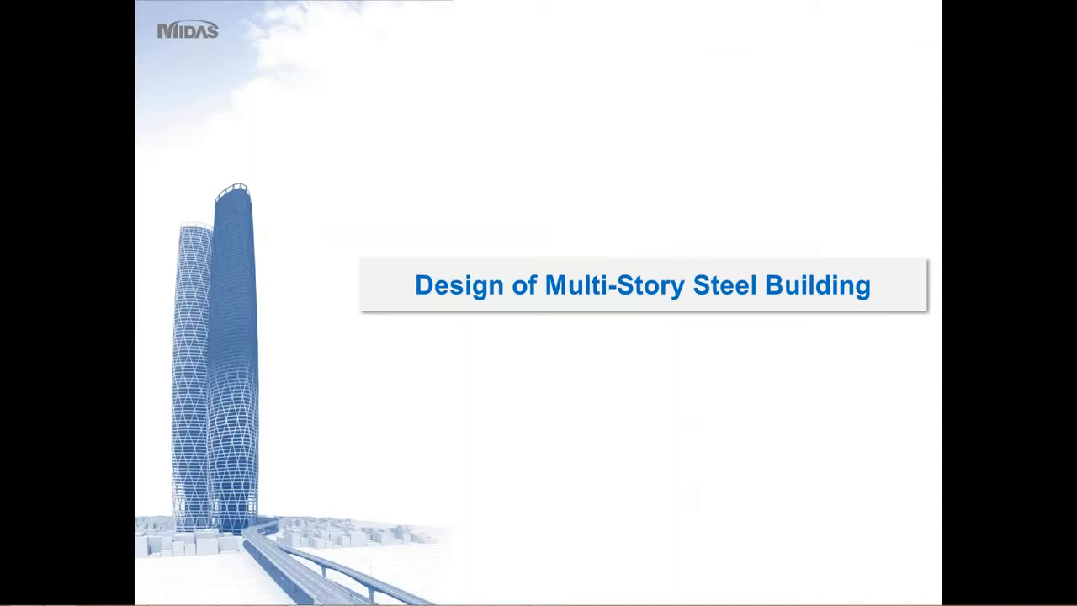
pyautogui.press('pagedown')
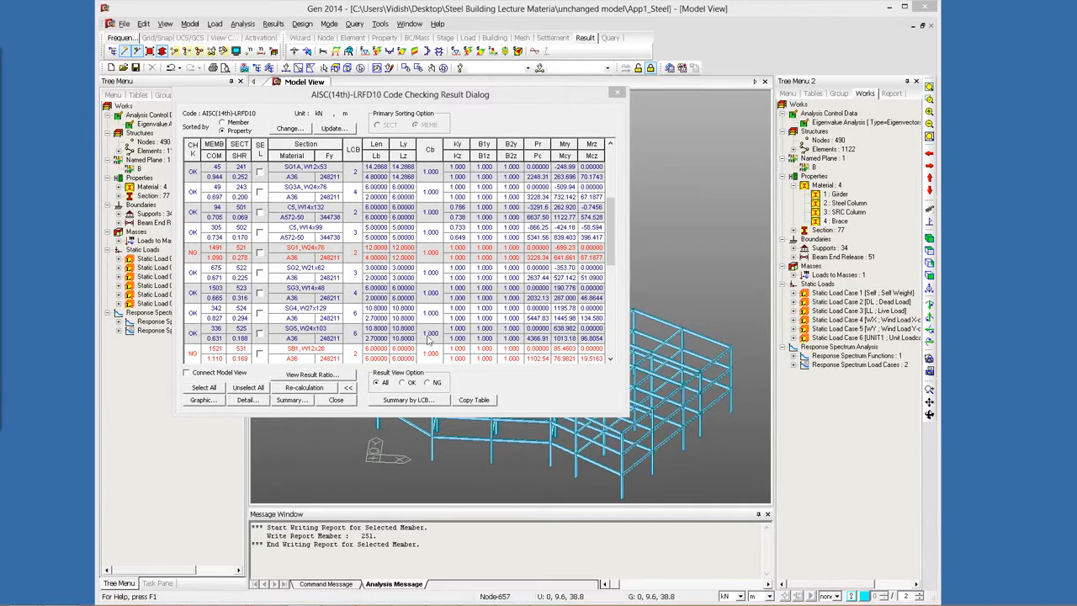
# Step: Select the failing SG1, W24x76 section and search property 222 for AISC sections satisfying a combined ratio of 0.8 to 1
pyautogui.moveTo(605, 227); pyautogui.dragTo(606, 217)
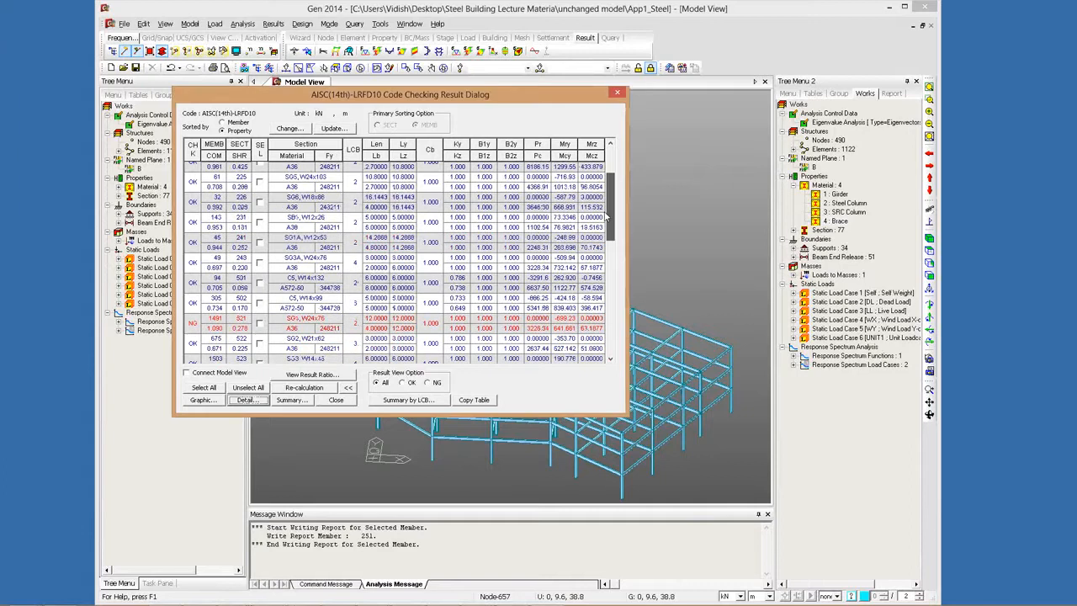
pyautogui.scroll(-5, 606, 217)
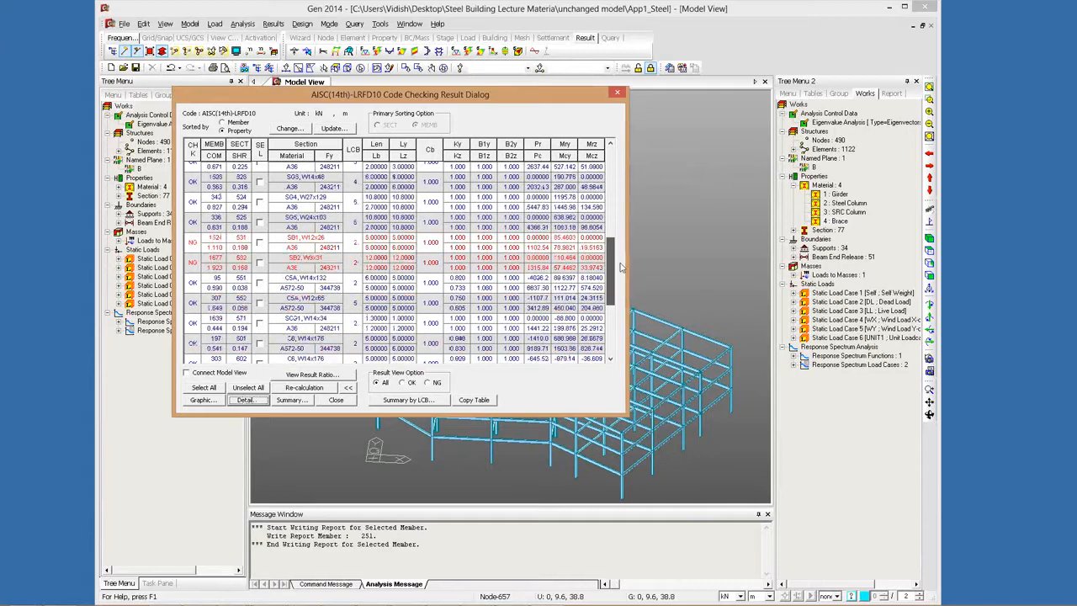
pyautogui.scroll(1, 321, 239)
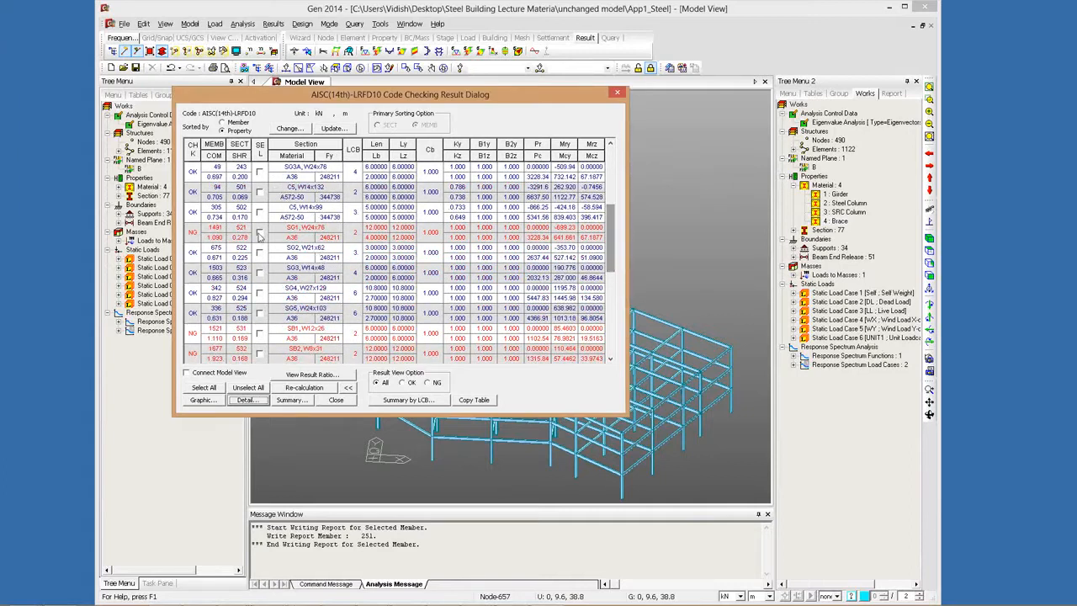
pyautogui.click(259, 232)
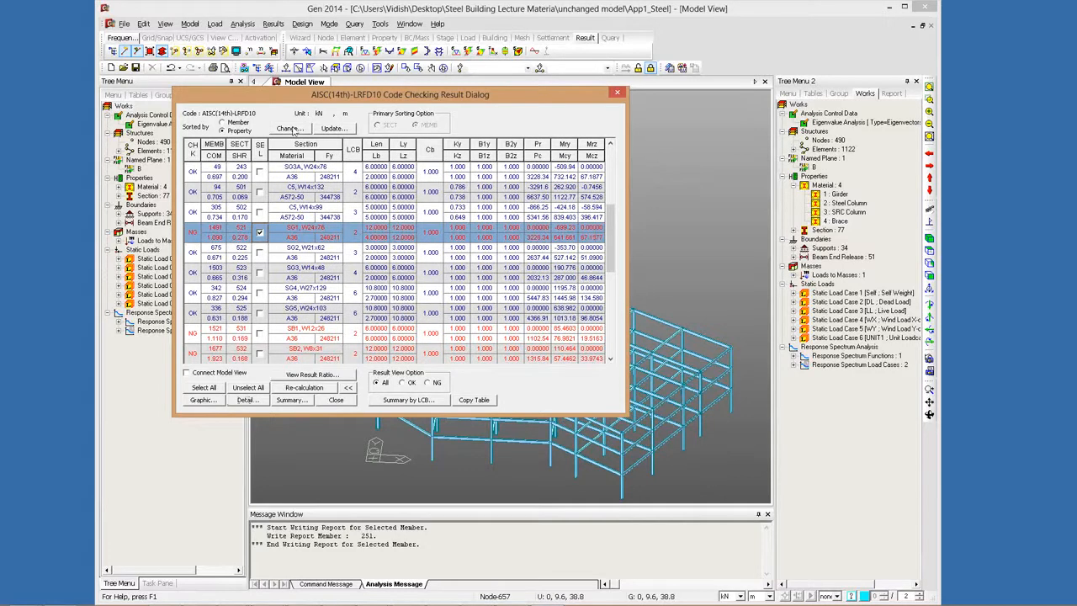
pyautogui.click(325, 195)
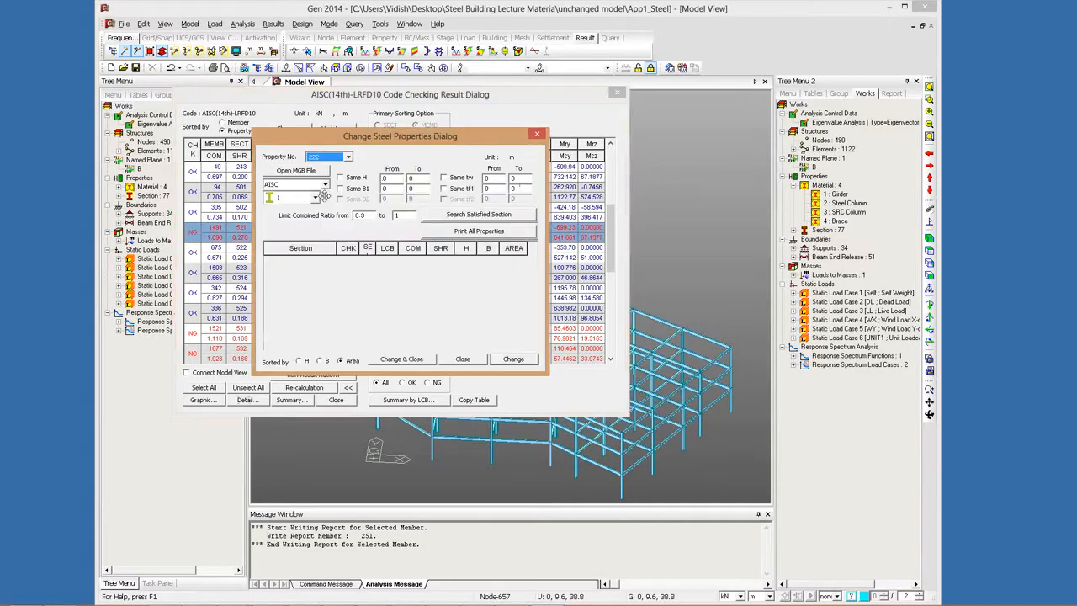
pyautogui.moveTo(443, 162); pyautogui.dragTo(513, 223)
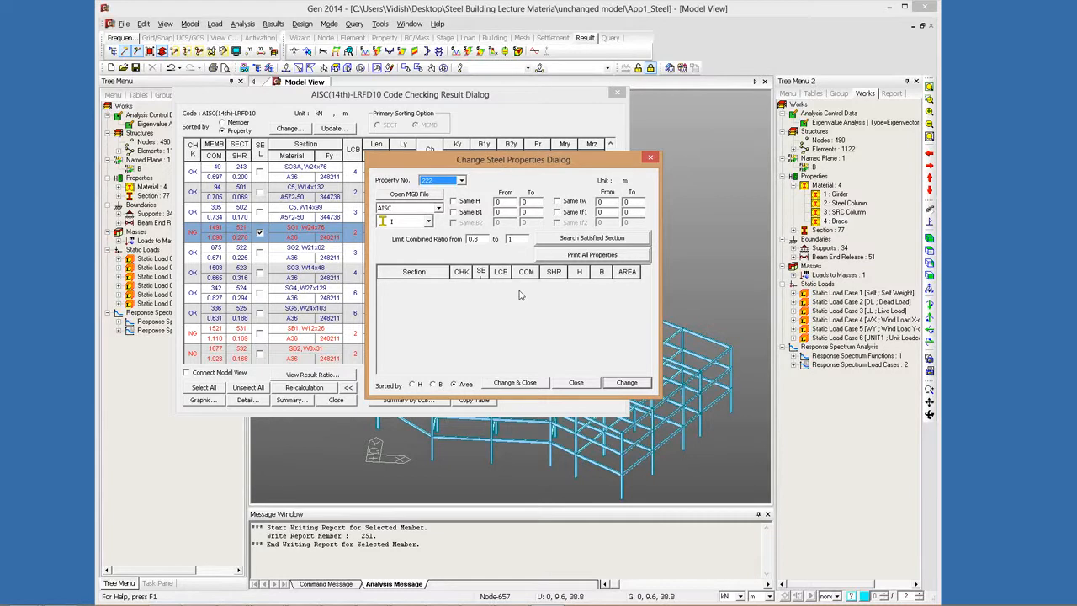
pyautogui.press('Return')
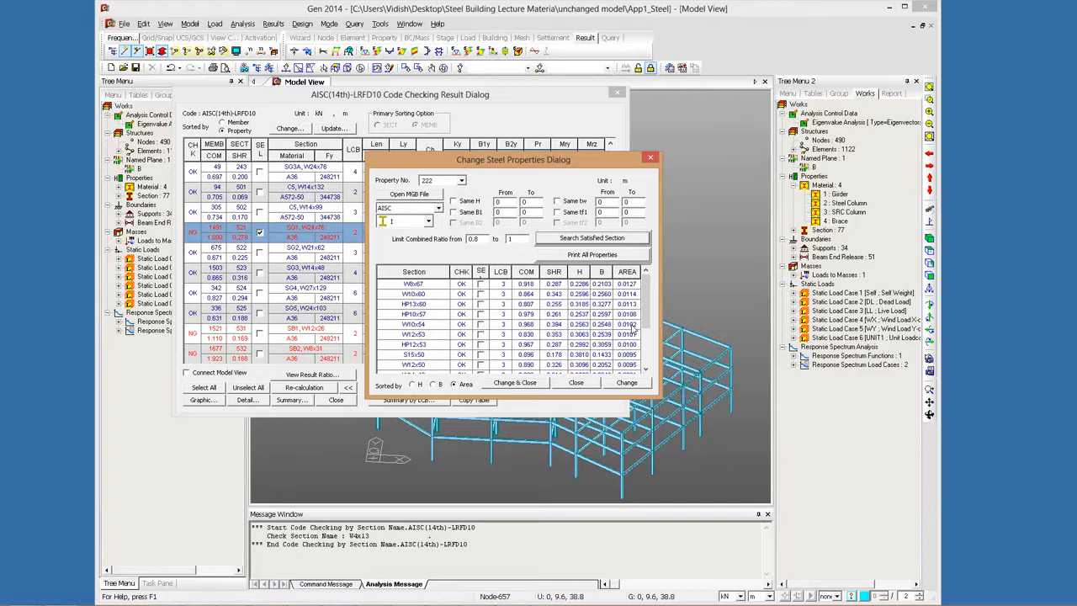
# Step: Choose W18x40 from the smallest-area sections found and change property 222 to it
pyautogui.click(648, 362)
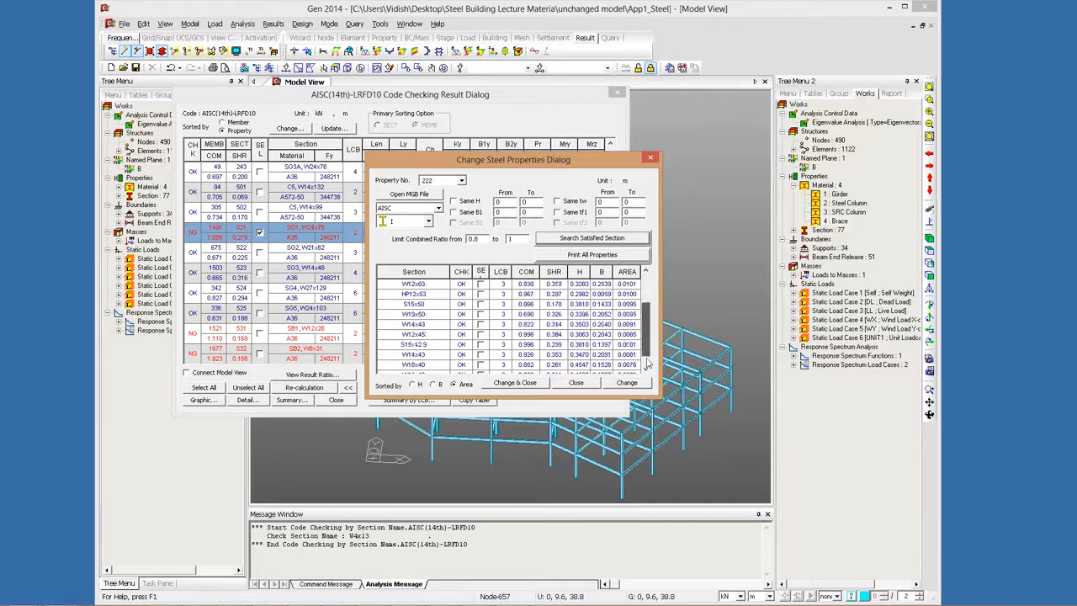
pyautogui.click(648, 362)
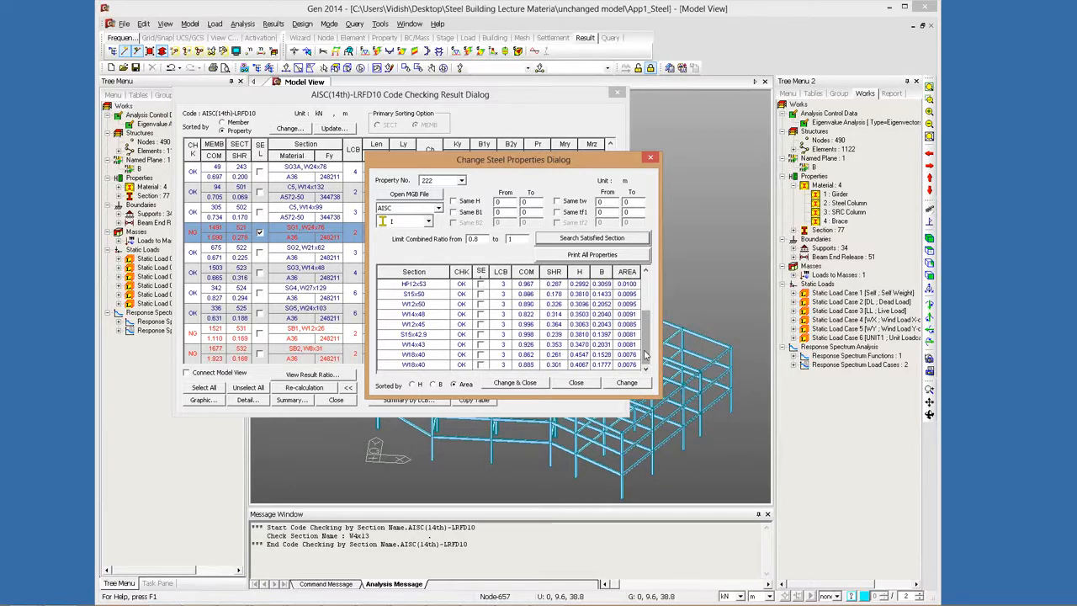
pyautogui.click(481, 365)
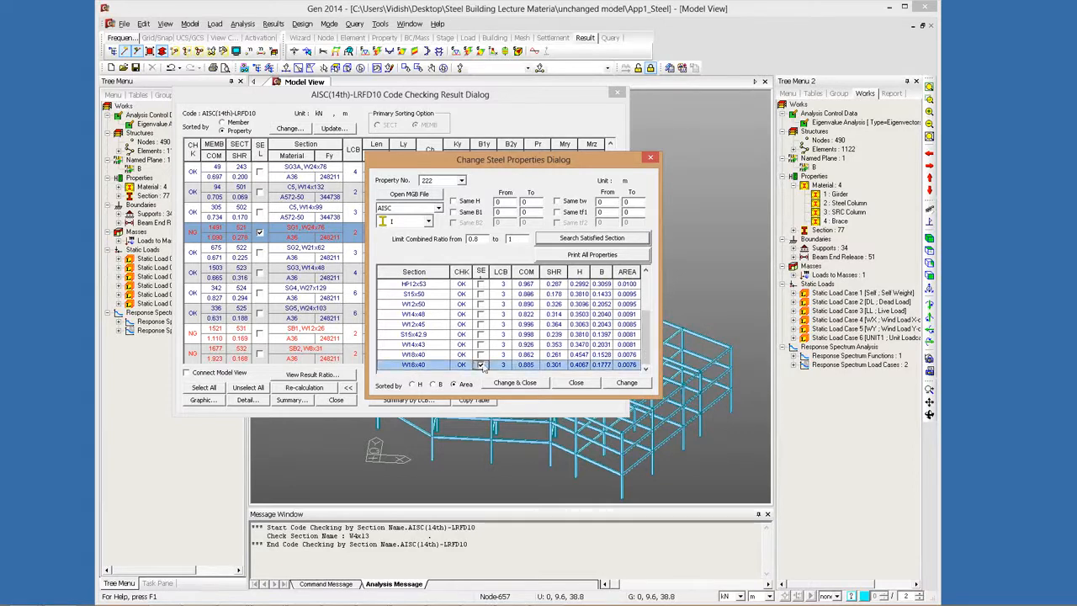
pyautogui.click(480, 354)
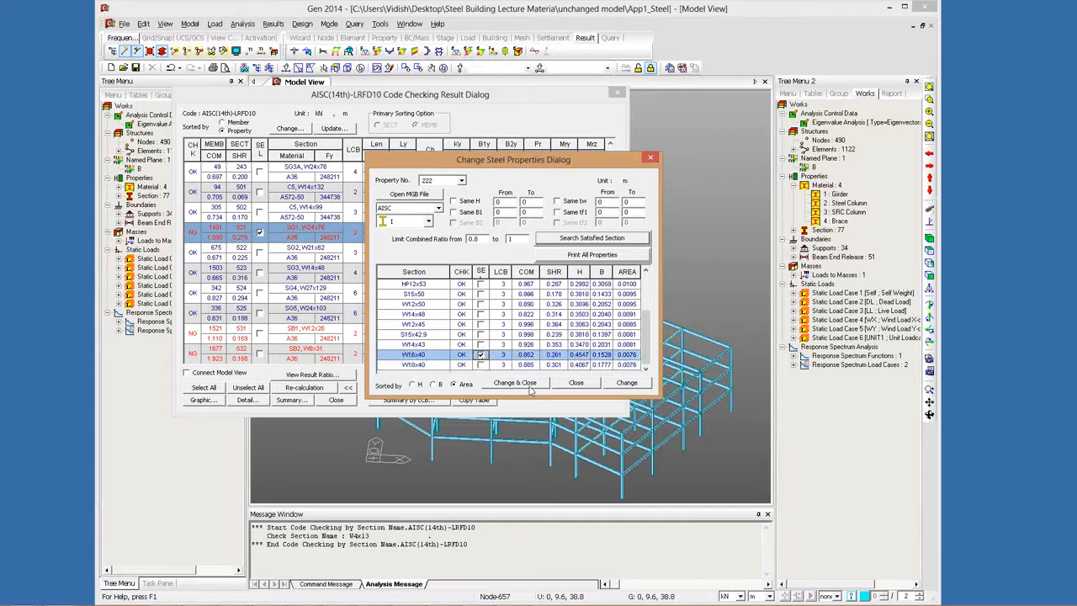
pyautogui.click(514, 382)
# Step: Deselect the SG1, W24x76 section and compare the changed and failing sections in the code checking results
pyautogui.click(261, 232)
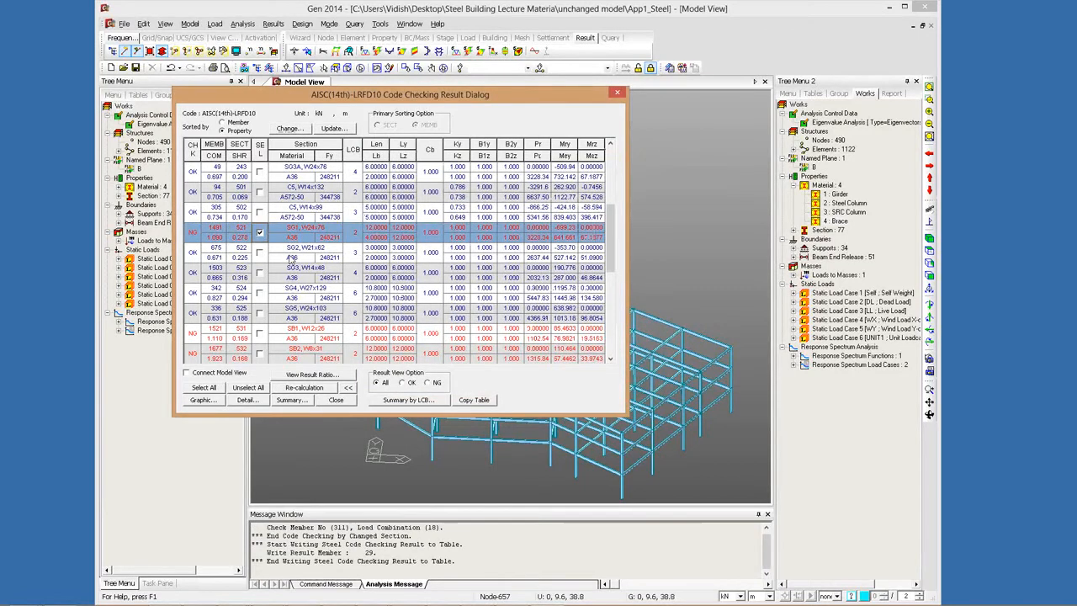
pyautogui.click(288, 274)
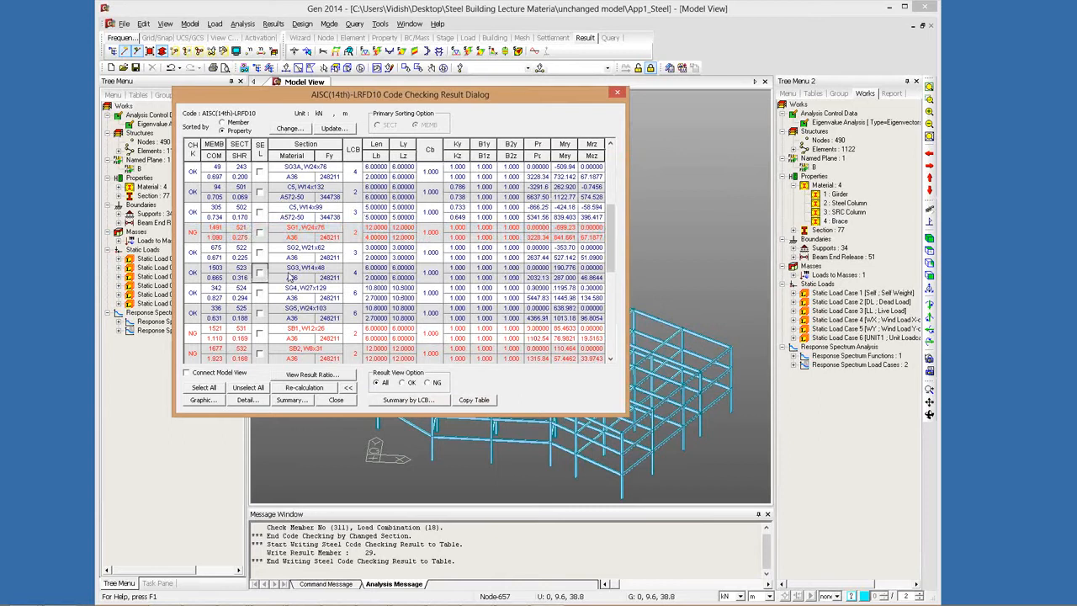
pyautogui.scroll(-3, 288, 278)
pyautogui.scroll(3, 288, 286)
pyautogui.scroll(2, 261, 308)
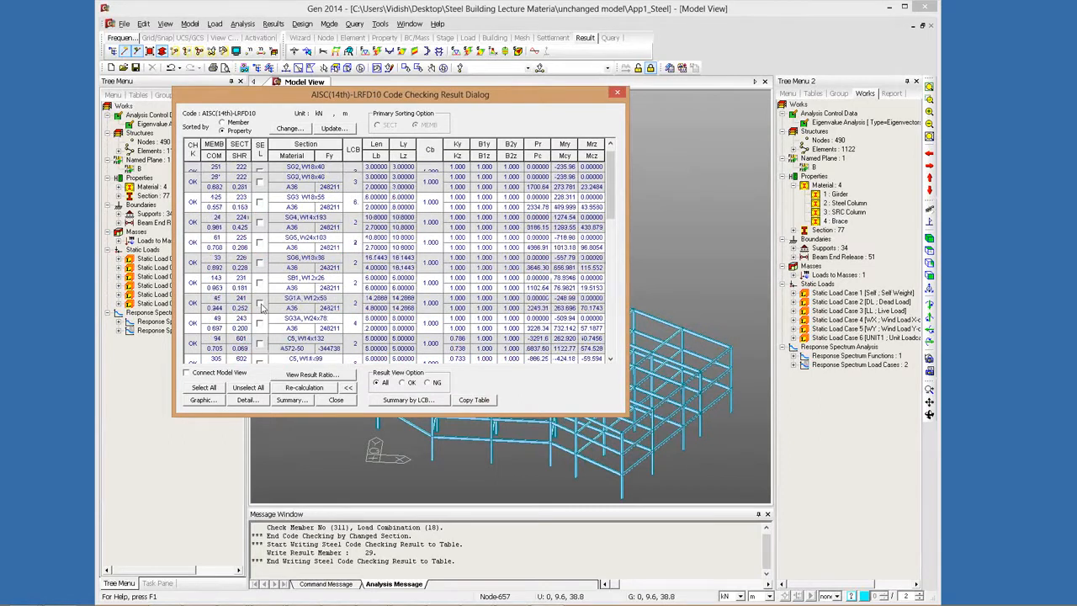
pyautogui.scroll(-2, 262, 308)
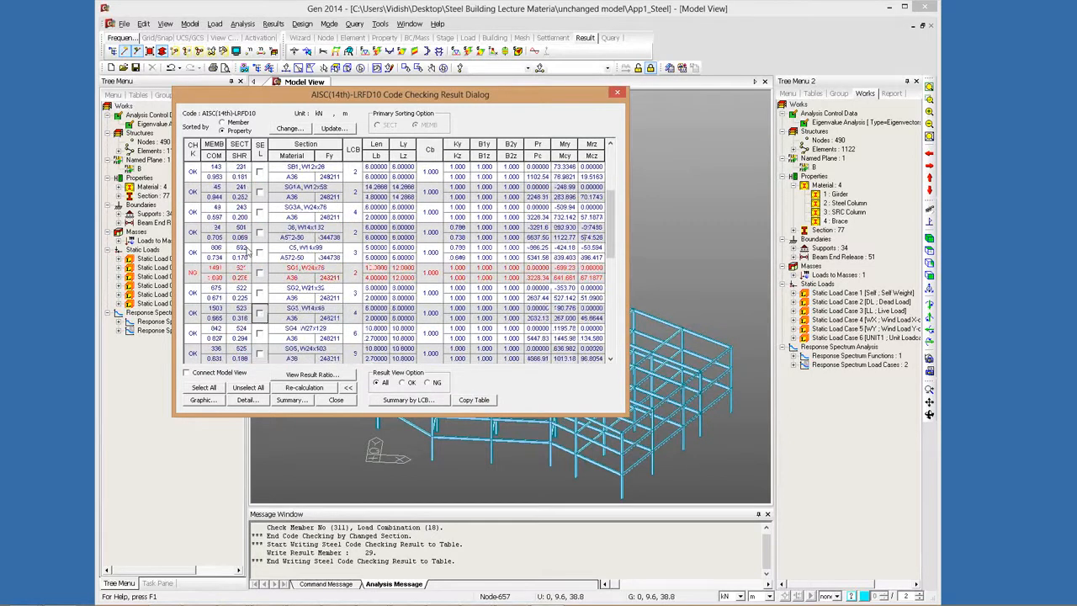
pyautogui.scroll(-1, 247, 252)
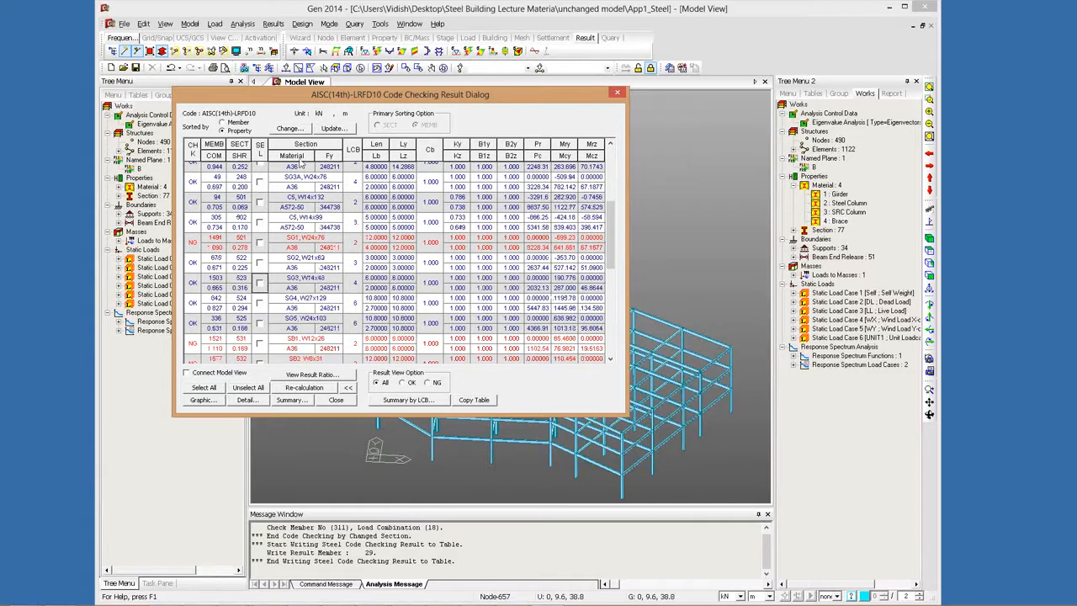
# Step: Mark all changed properties in the update list, re-calculate the code check and review the refreshed section results
pyautogui.click(259, 242)
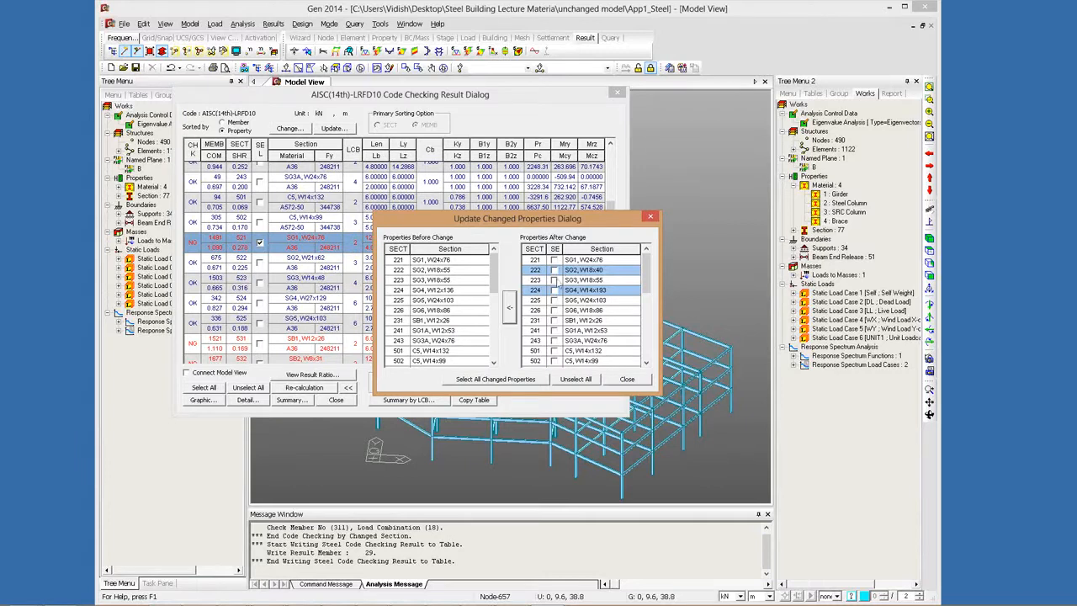
pyautogui.click(554, 270)
pyautogui.click(497, 380)
pyautogui.scroll(-2, 274, 197)
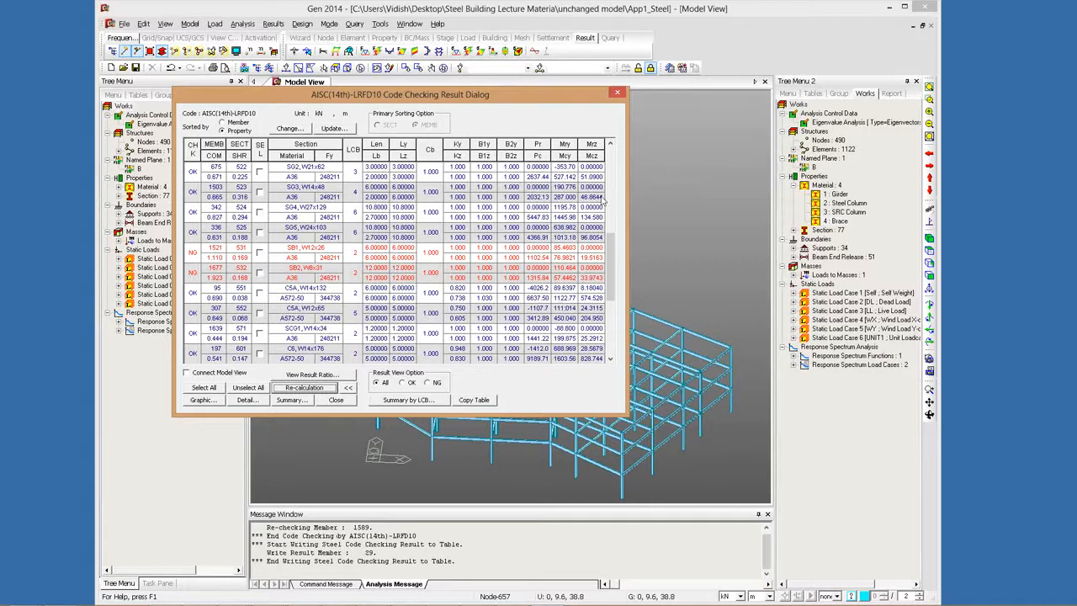
pyautogui.scroll(4, 601, 199)
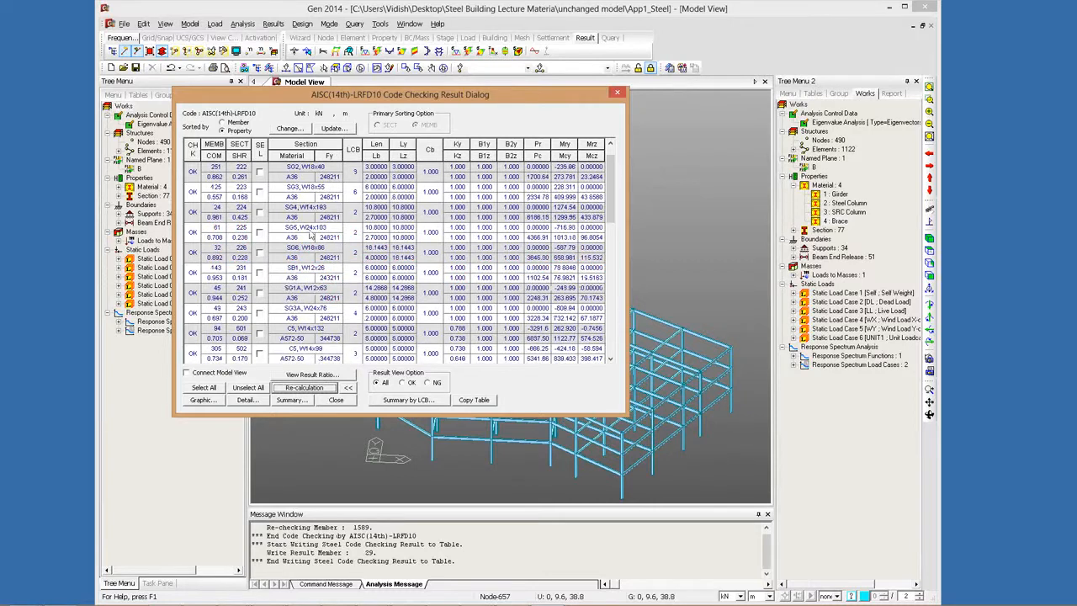
pyautogui.click(301, 258)
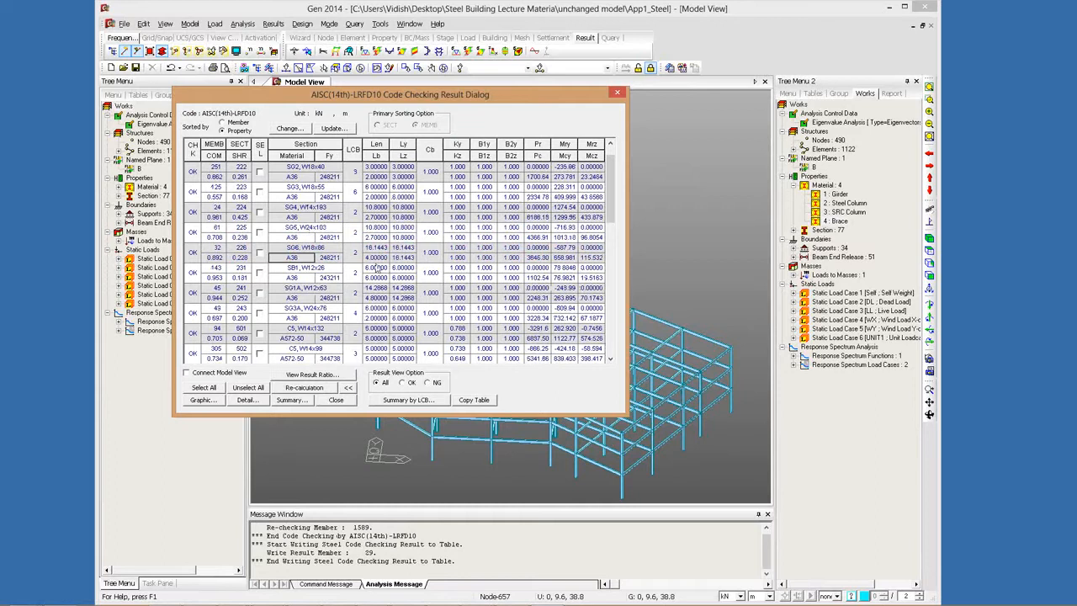
pyautogui.click(339, 262)
pyautogui.scroll(-5, 341, 266)
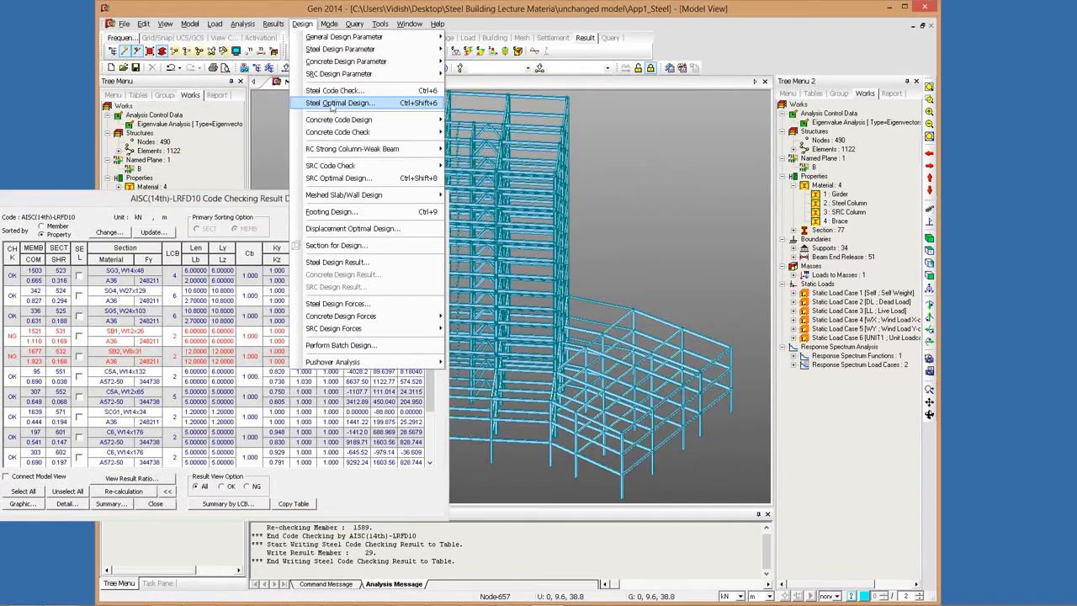
# Step: Put away the code checking results and start Steel Optimal Design for the model
pyautogui.click(287, 187)
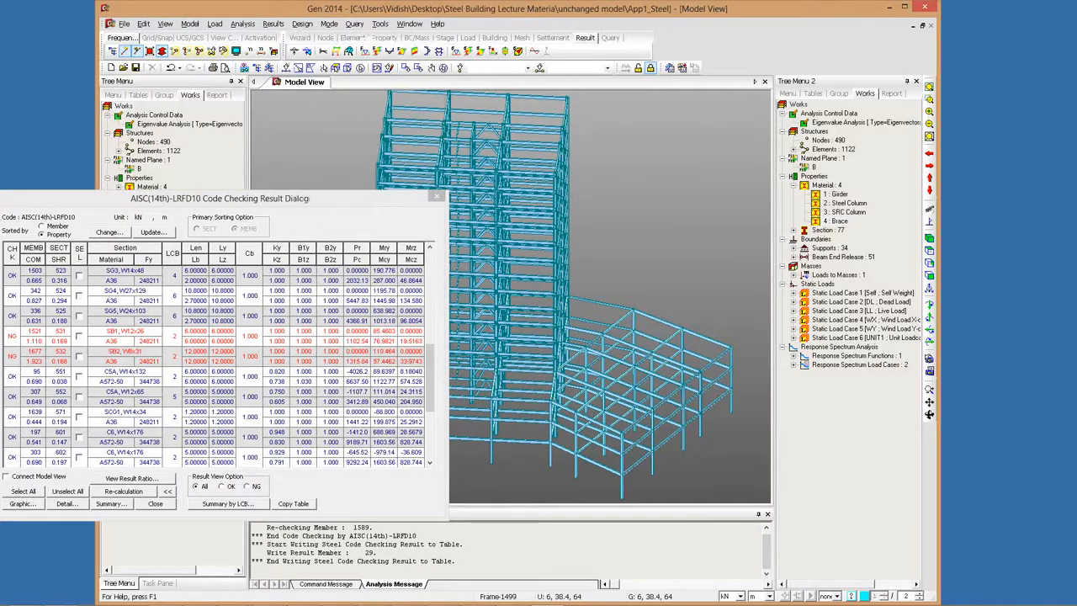
pyautogui.moveTo(219, 198); pyautogui.dragTo(463, 198)
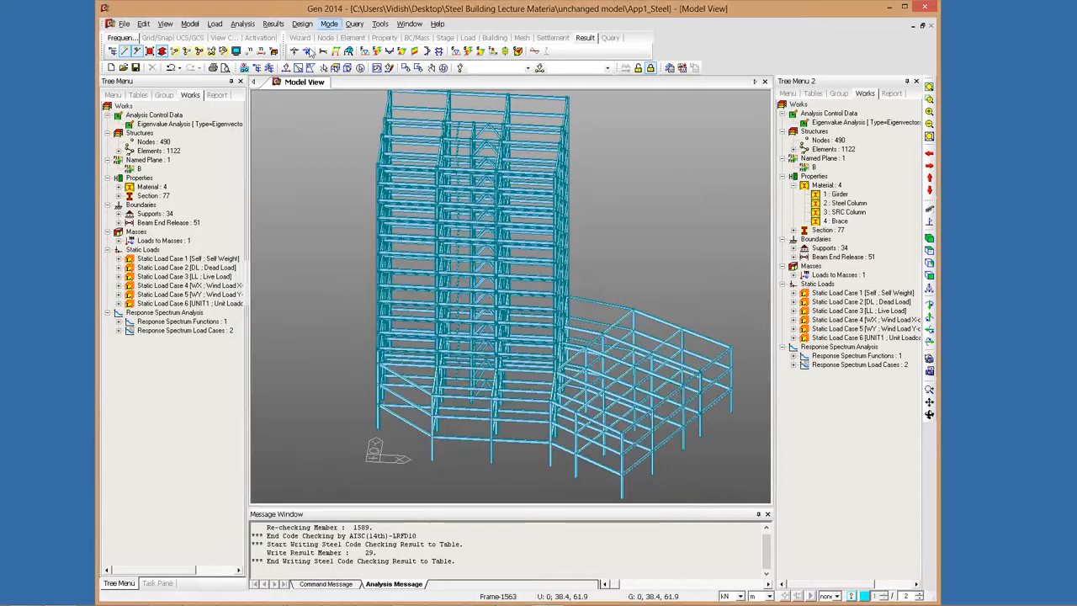
pyautogui.click(302, 23)
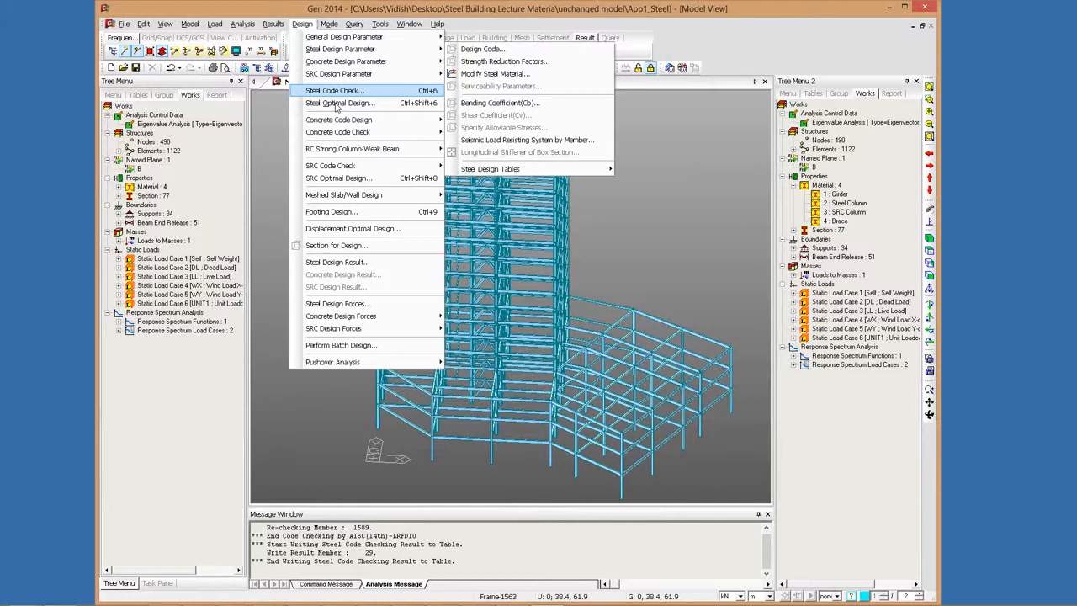
pyautogui.click(369, 106)
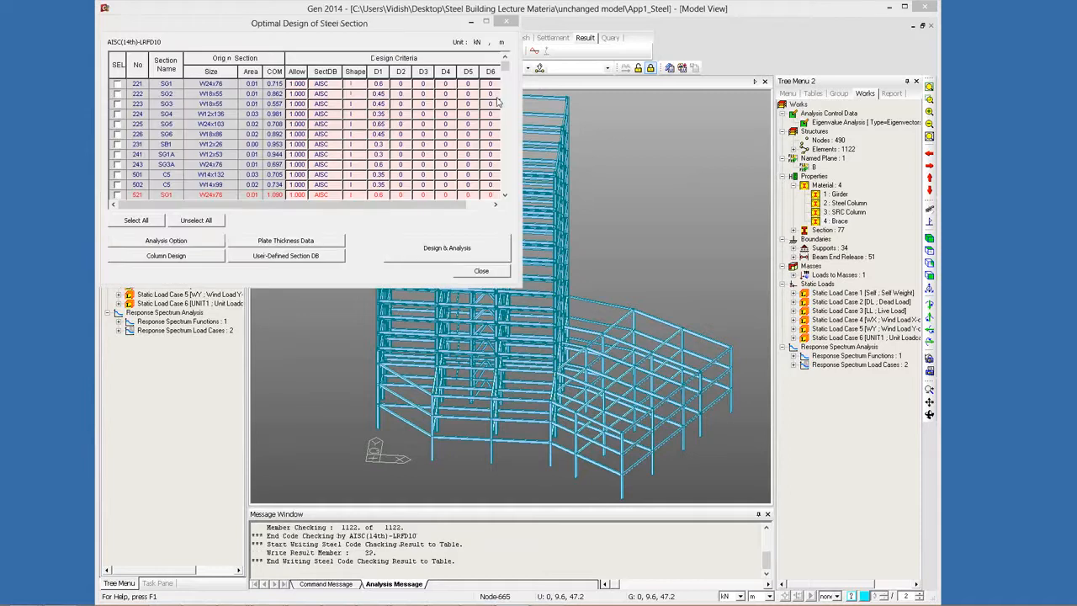
# Step: Review the original sections and design criteria in the optimal design list and select all sections for optimization
pyautogui.click(506, 196)
pyautogui.scroll(-4, 502, 124)
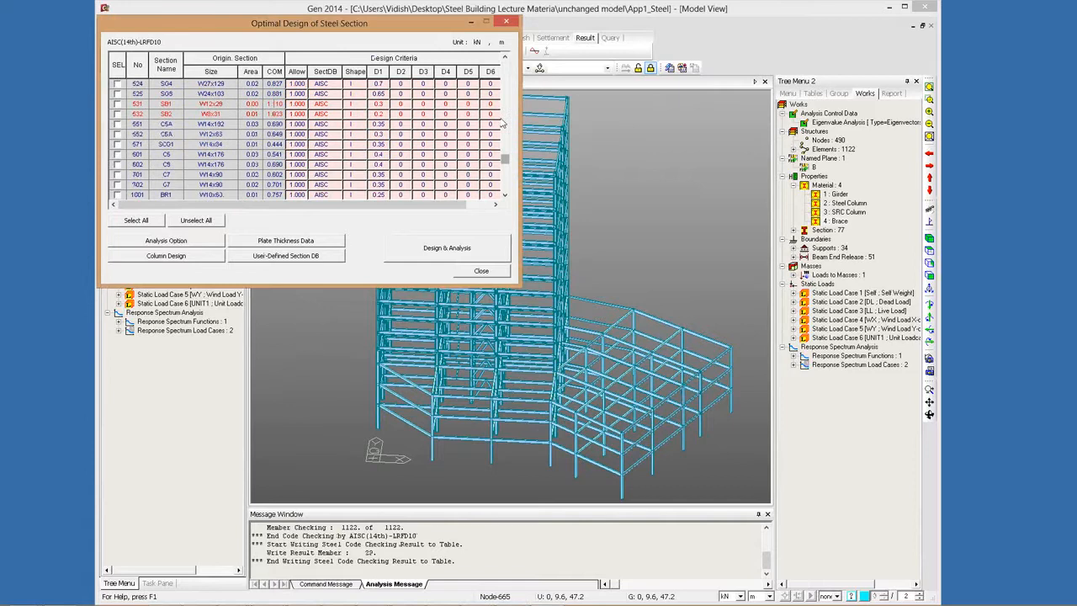
pyautogui.scroll(2, 502, 123)
pyautogui.scroll(1, 150, 227)
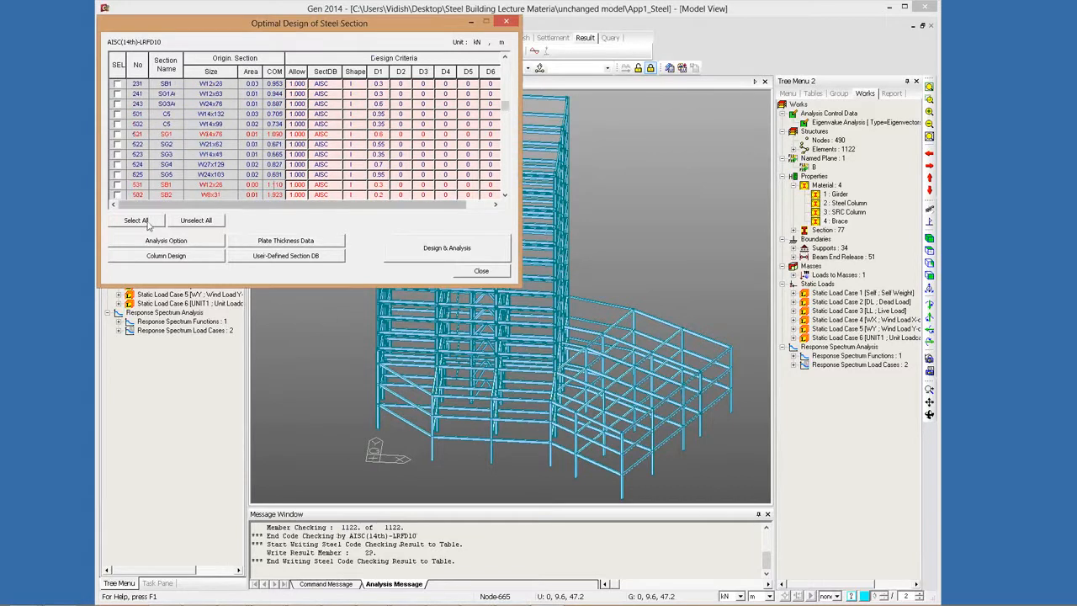
pyautogui.click(148, 222)
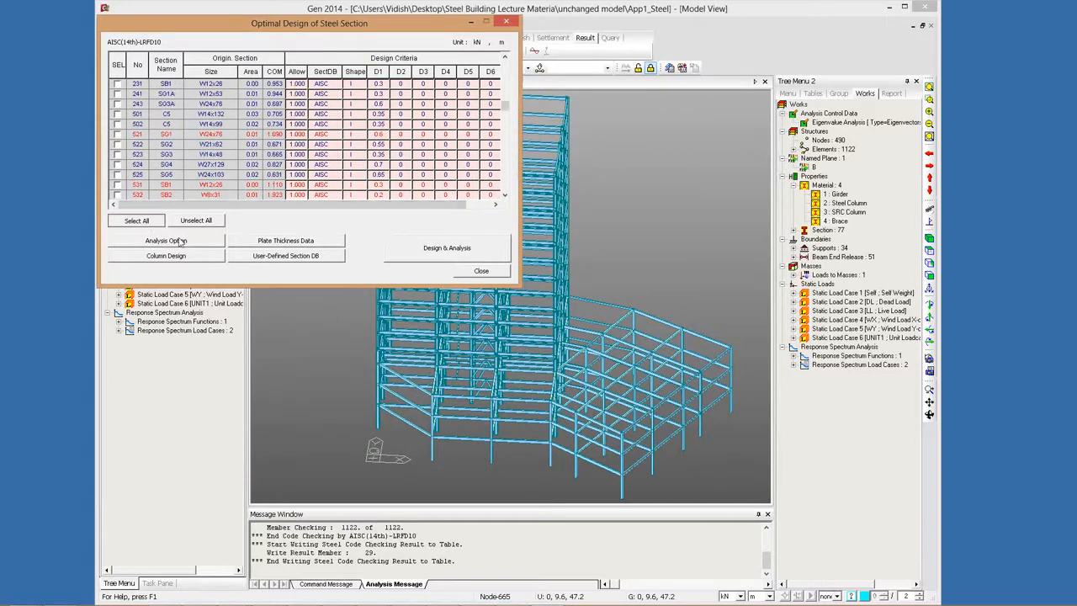
# Step: Accept the number of analysis repetitions and run the combined design and analysis on the selected sections
pyautogui.click(179, 242)
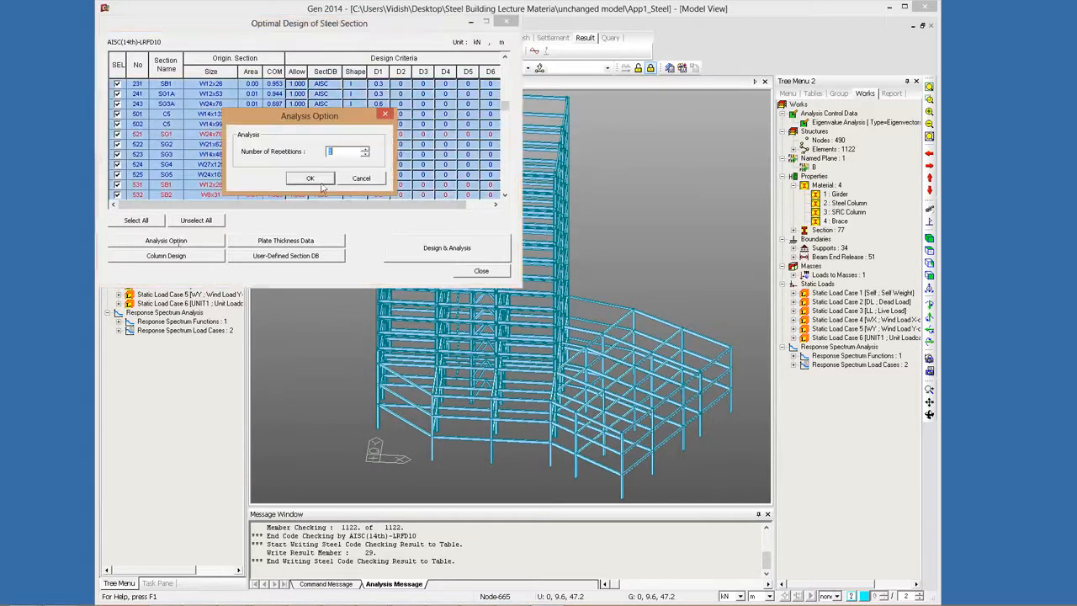
pyautogui.click(318, 179)
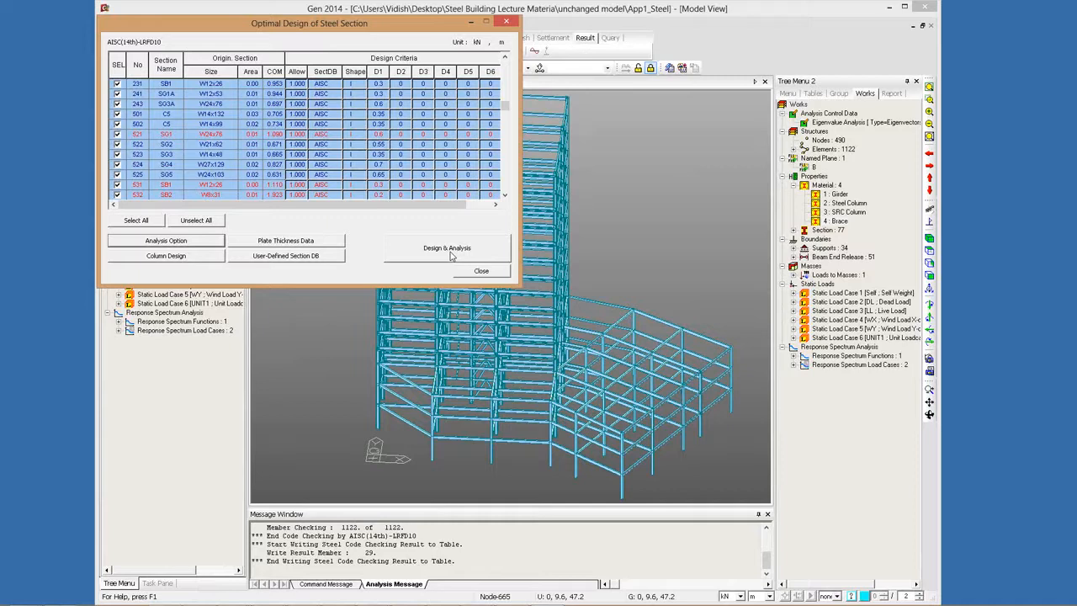
pyautogui.click(452, 254)
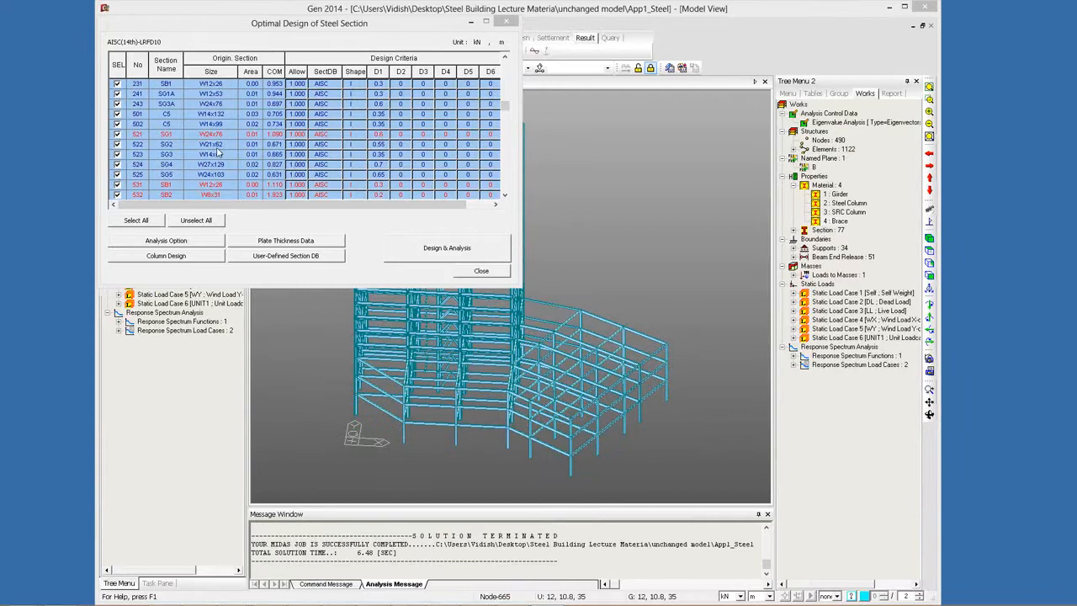
# Step: Review the optimal design section list and the column design options, keeping Axial Force and Moments with External Const
pyautogui.scroll(-2, 234, 186)
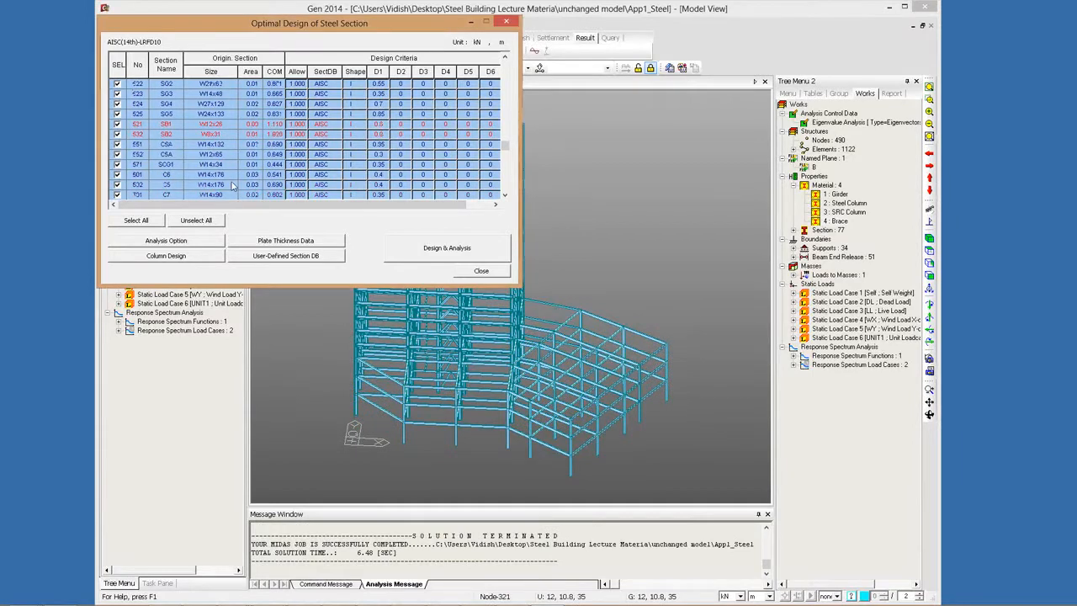
pyautogui.scroll(3, 215, 175)
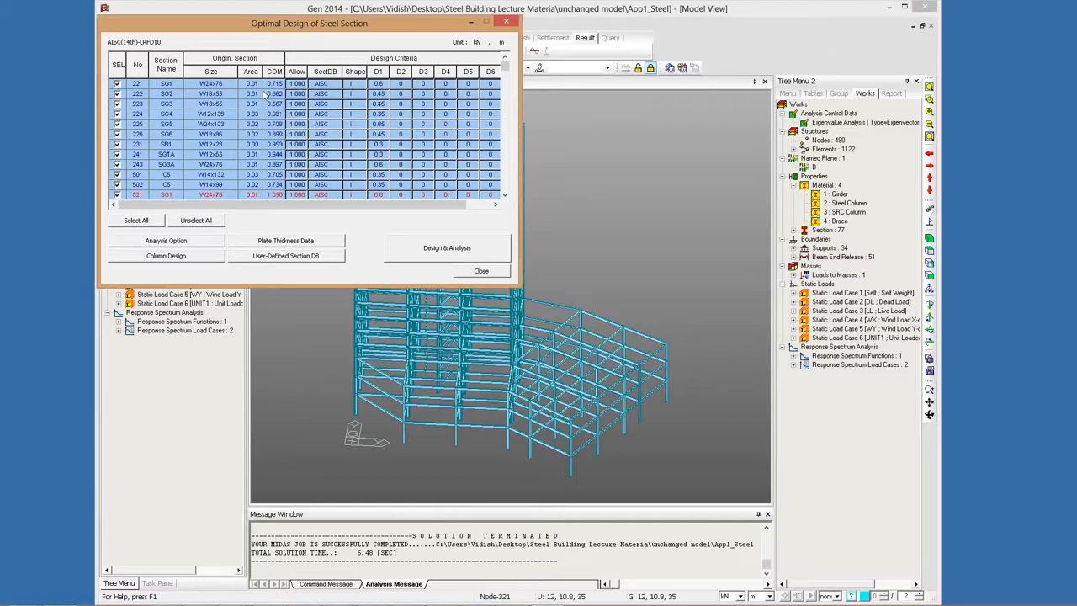
pyautogui.click(166, 255)
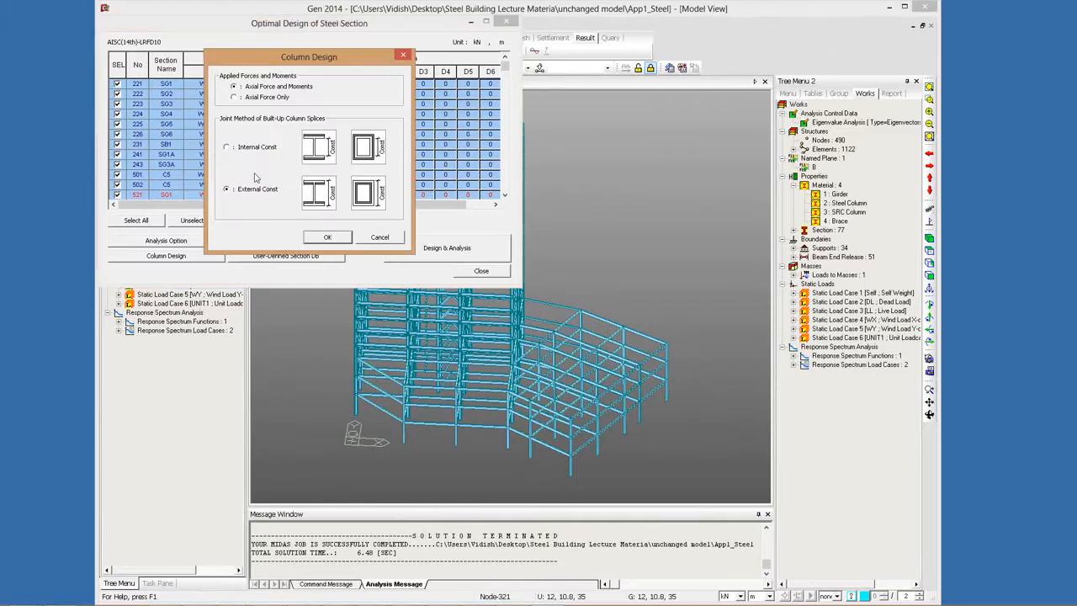
pyautogui.press('Return')
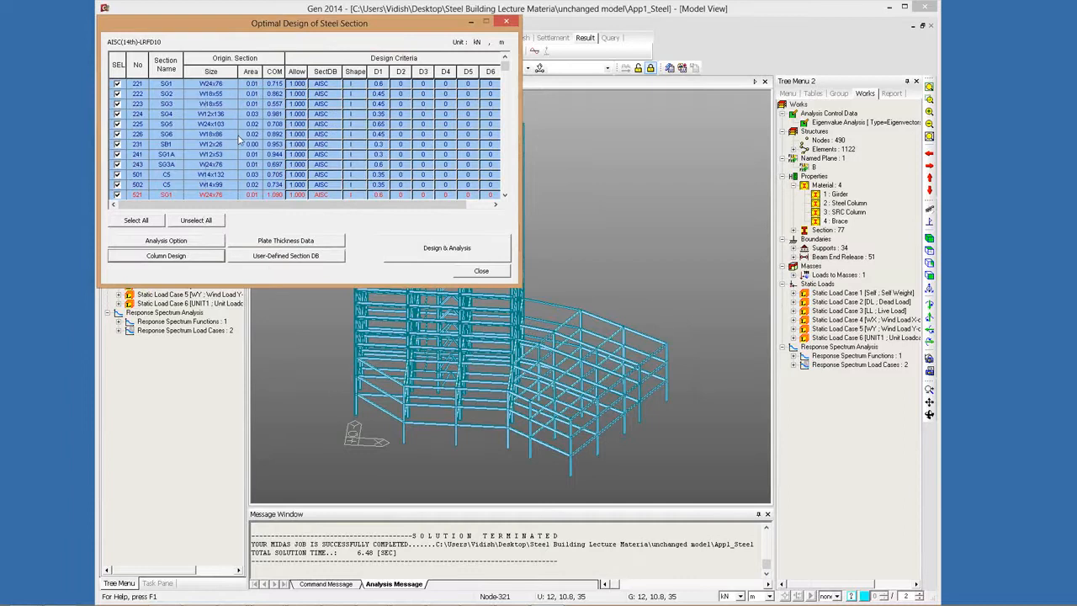
# Step: Examine the section database and depth criteria of the remaining sections in the optimal design list, including BR2, and uncover the results behind it
pyautogui.scroll(-5, 239, 141)
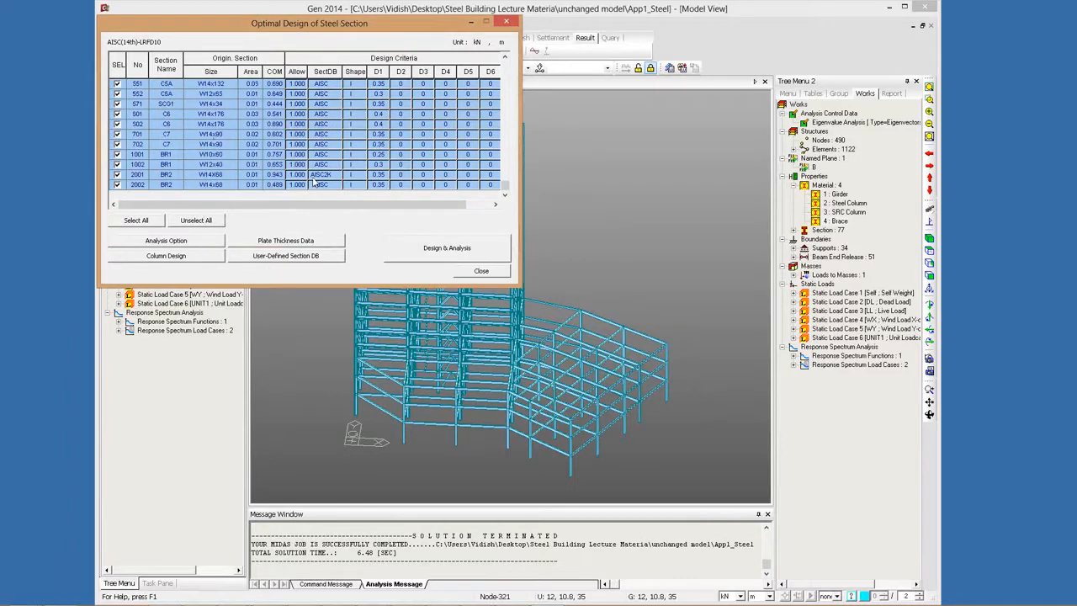
pyautogui.moveTo(313, 182); pyautogui.dragTo(210, 124)
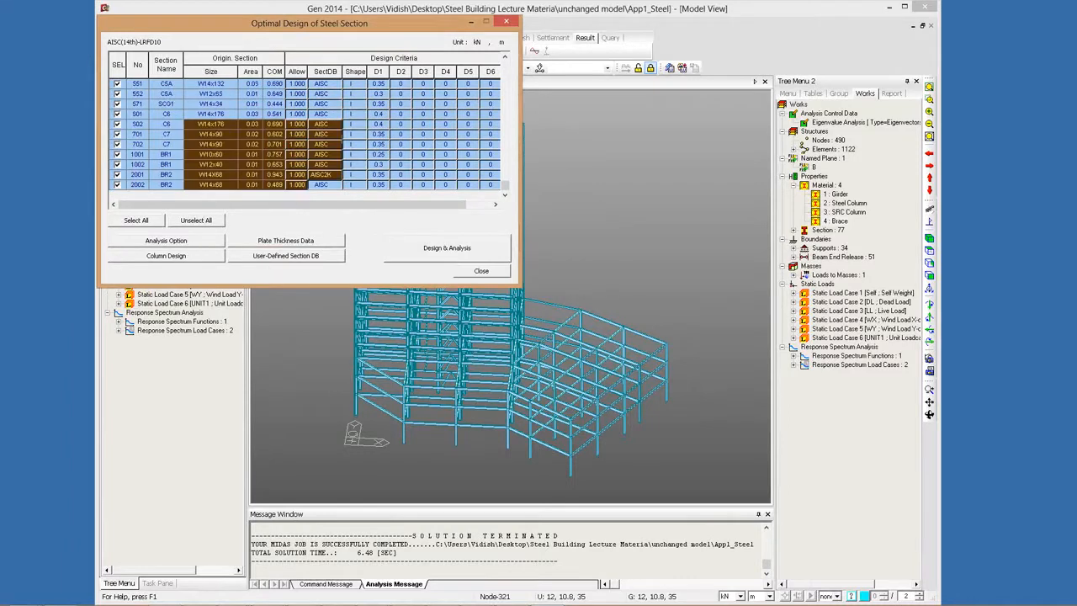
pyautogui.click(401, 174)
pyautogui.moveTo(354, 154); pyautogui.dragTo(172, 102)
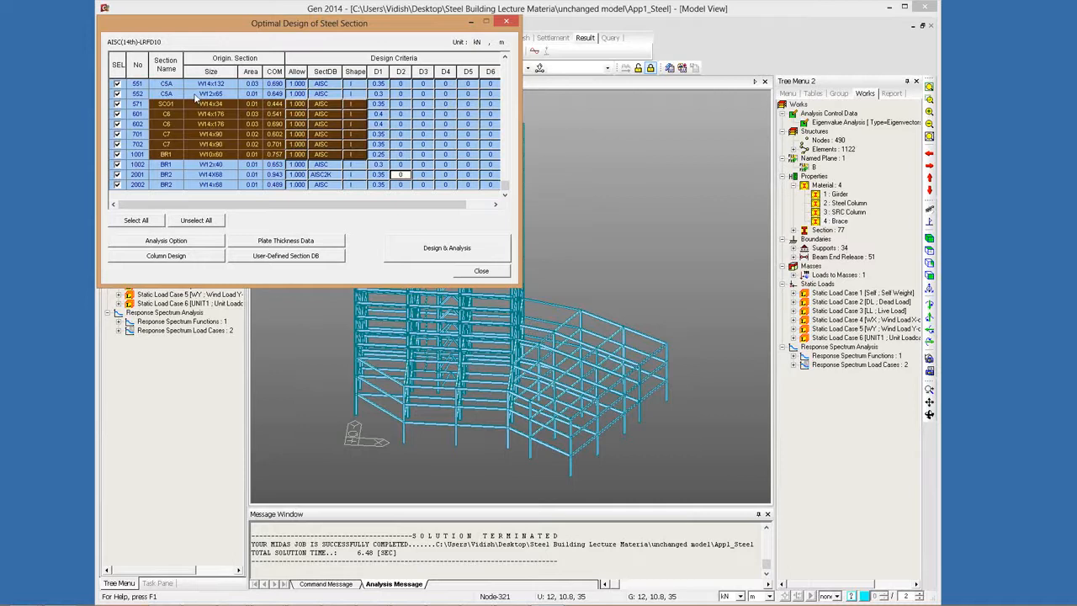
pyautogui.click(179, 116)
pyautogui.click(424, 174)
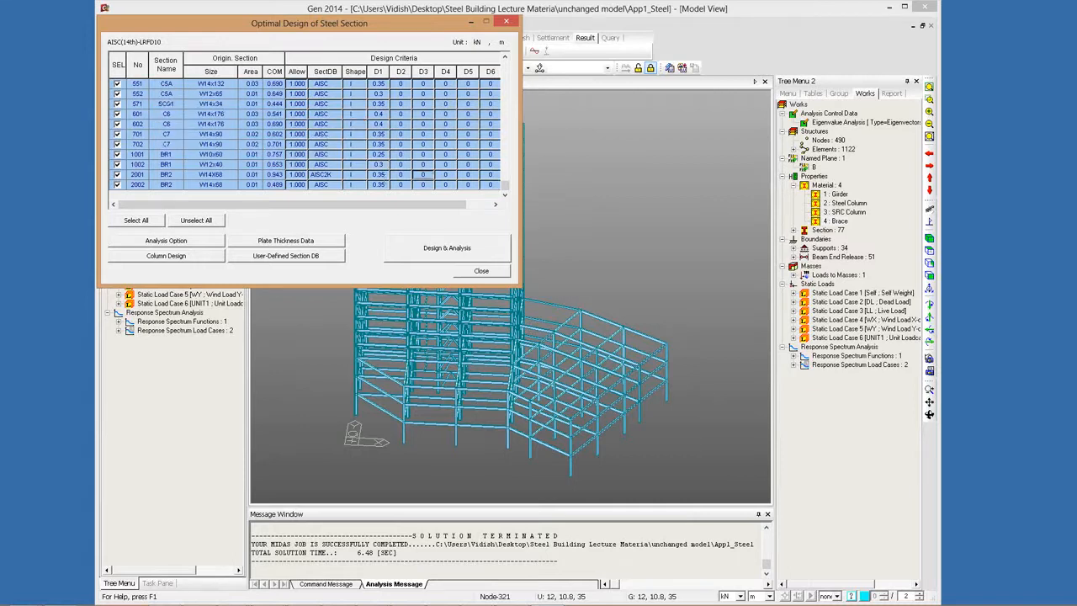
pyautogui.click(378, 174)
pyautogui.moveTo(206, 43); pyautogui.dragTo(366, 198)
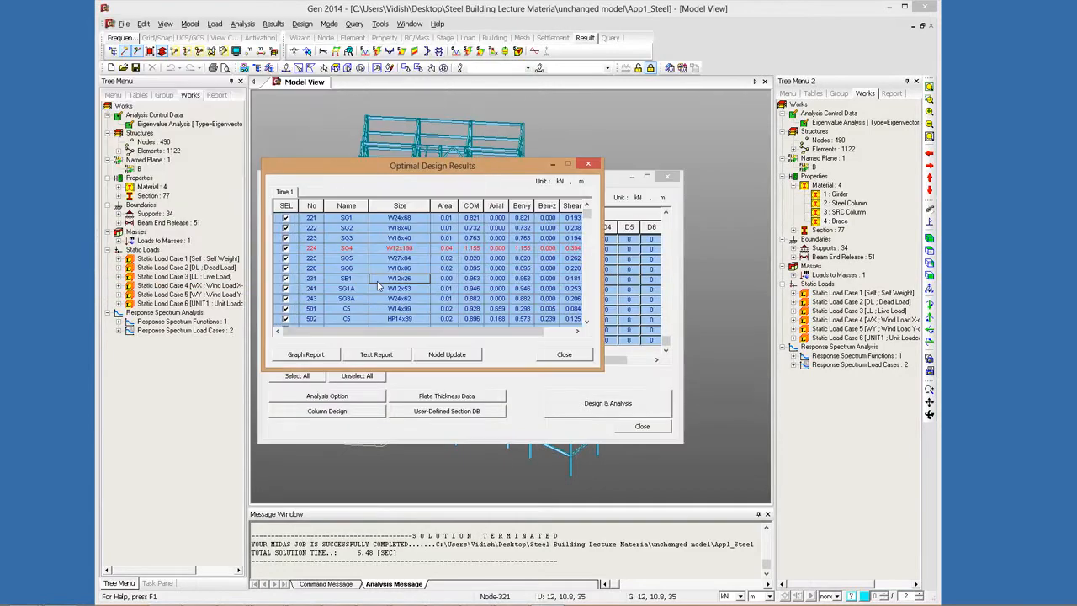
# Step: Examine the proposed sizes and combined, bending and shear ratios in the Optimal Design Results, including girder SG4
pyautogui.scroll(-2, 378, 287)
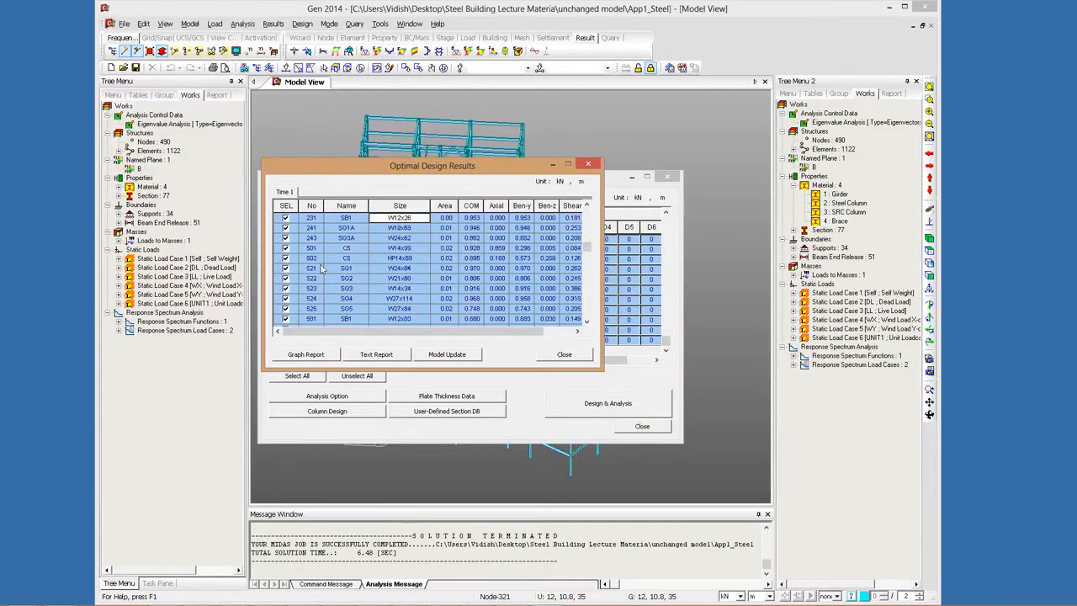
pyautogui.scroll(1, 321, 269)
pyautogui.click(321, 268)
pyautogui.scroll(1, 320, 269)
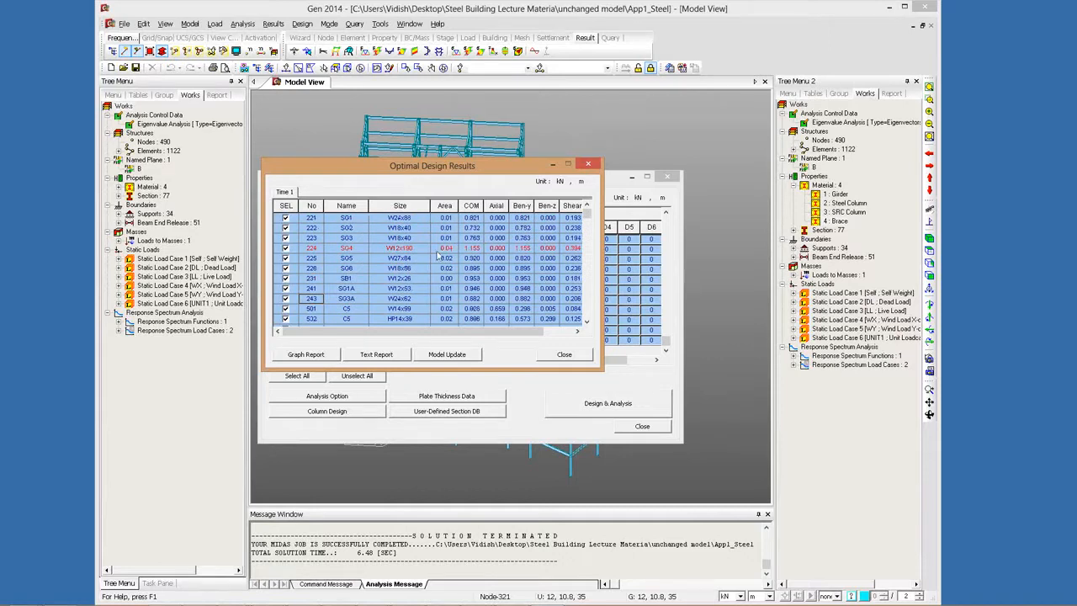
pyautogui.click(345, 249)
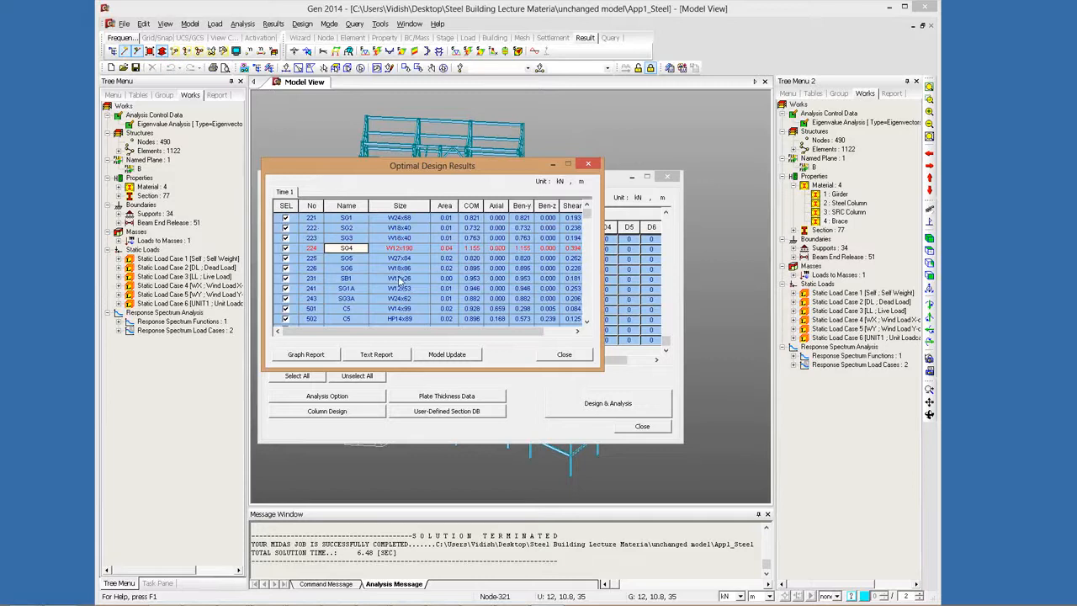
pyautogui.scroll(-3, 523, 271)
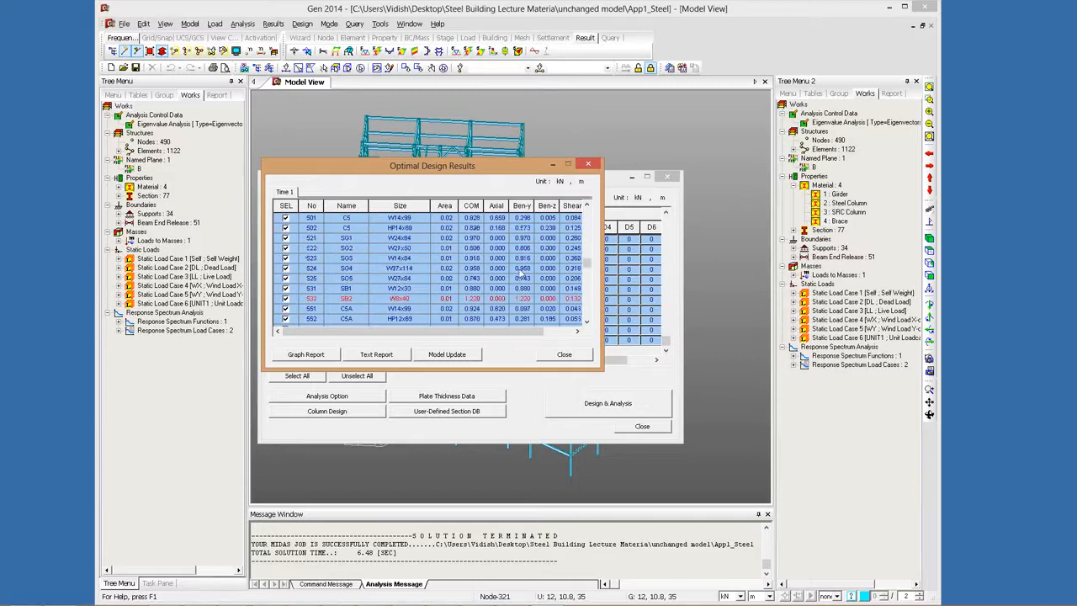
pyautogui.scroll(1, 523, 271)
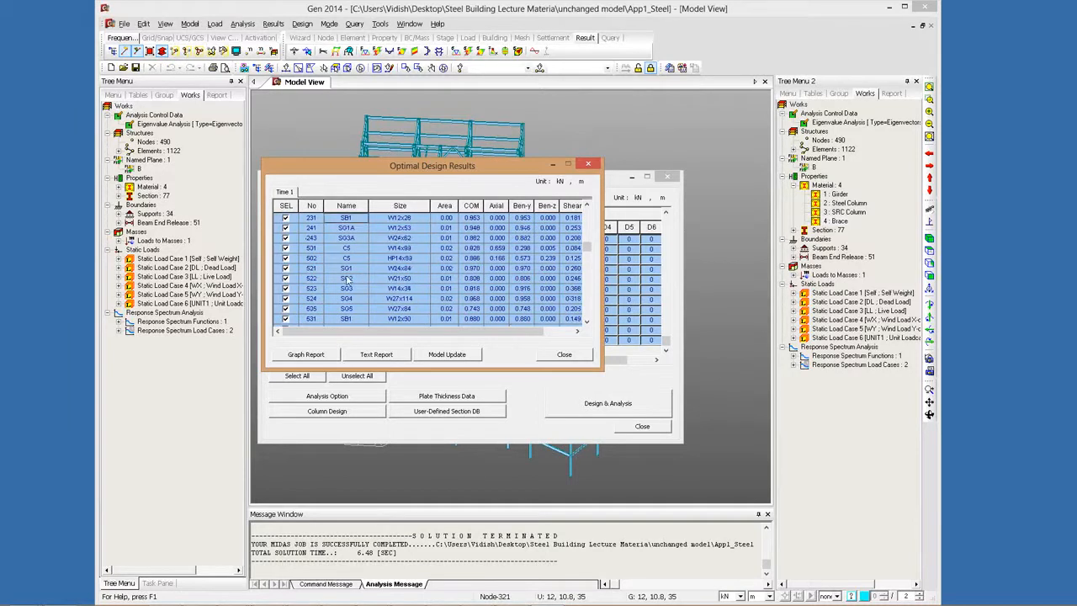
pyautogui.scroll(2, 361, 273)
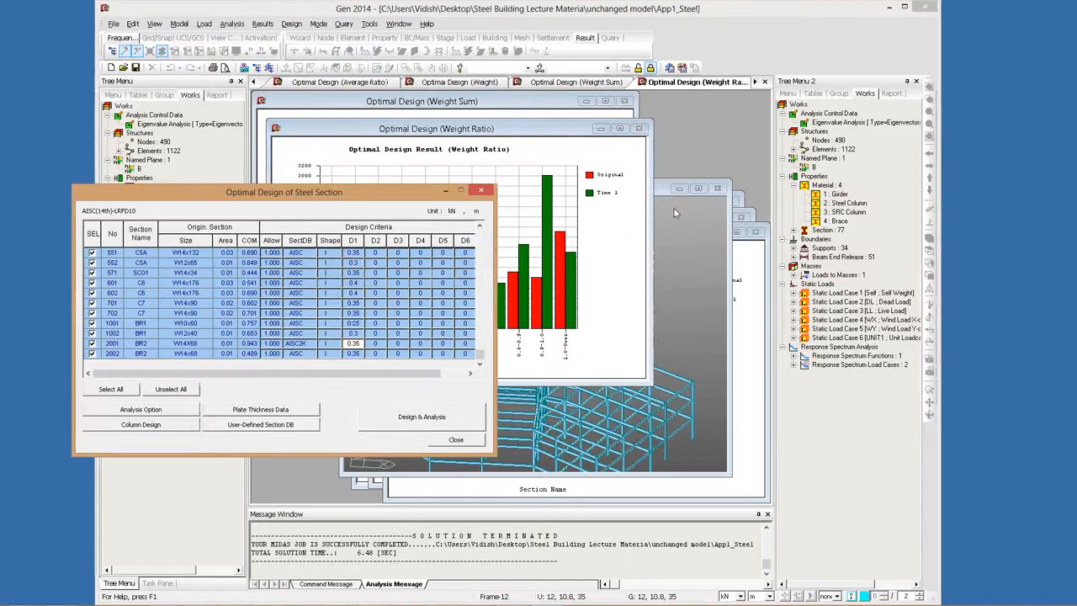
# Step: Bring the Optimal Design (Weight) graph into clear view to compare original and optimized weights per section
pyautogui.click(673, 213)
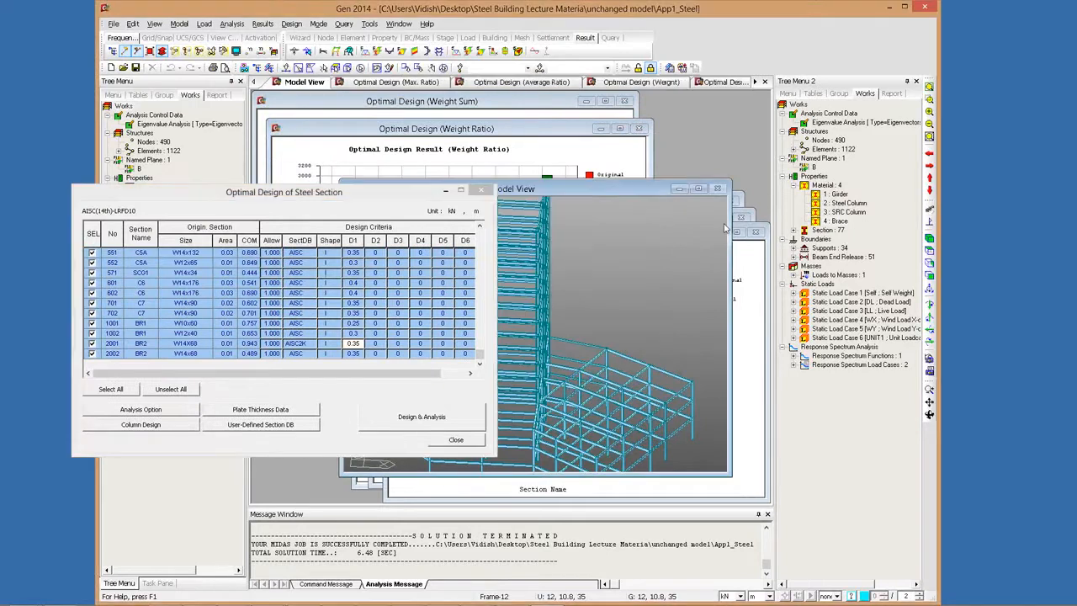
pyautogui.click(744, 244)
pyautogui.moveTo(656, 232); pyautogui.dragTo(515, 167)
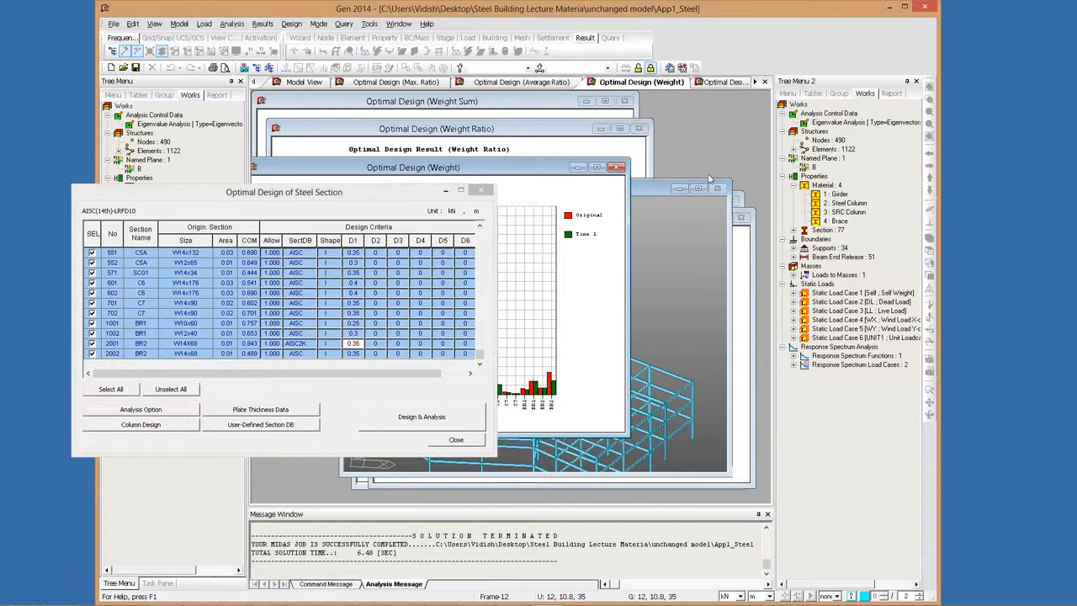
pyautogui.moveTo(709, 179); pyautogui.dragTo(739, 175)
pyautogui.moveTo(622, 175); pyautogui.dragTo(494, 149)
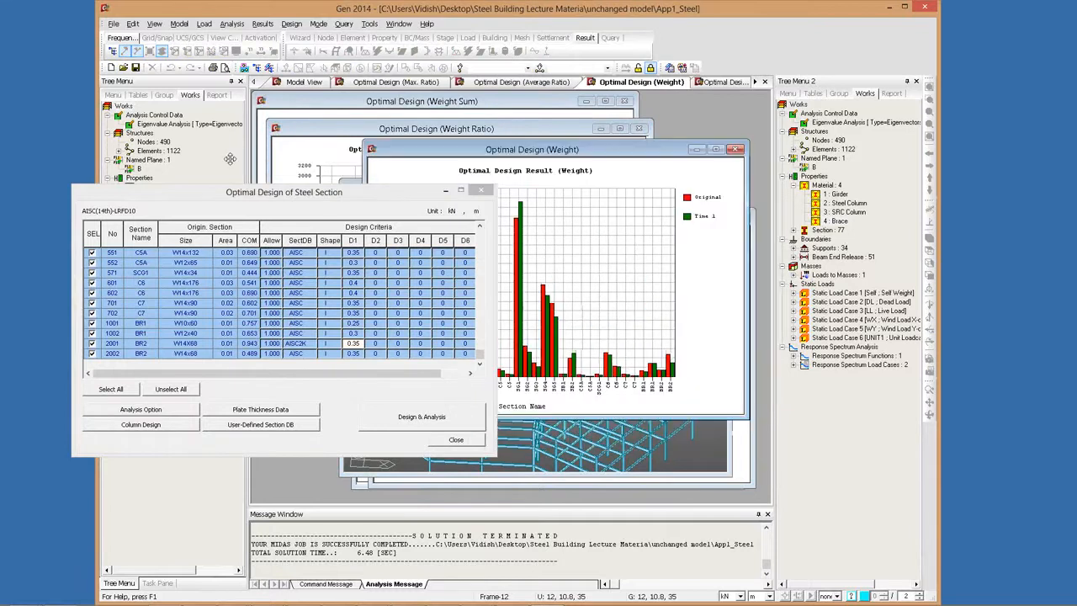
pyautogui.moveTo(284, 192); pyautogui.dragTo(148, 123)
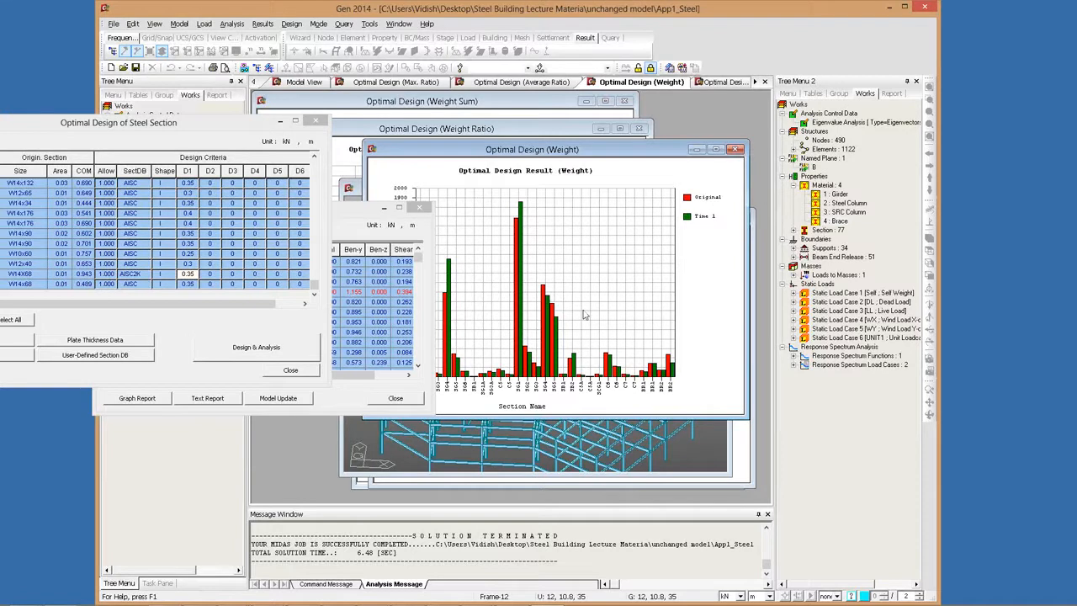
# Step: Compare the original and optimized designs in the Weight Ratio and Weight Sum graphs and return to a maximized Model View
pyautogui.moveTo(614, 156); pyautogui.dragTo(452, 173)
pyautogui.click(355, 156)
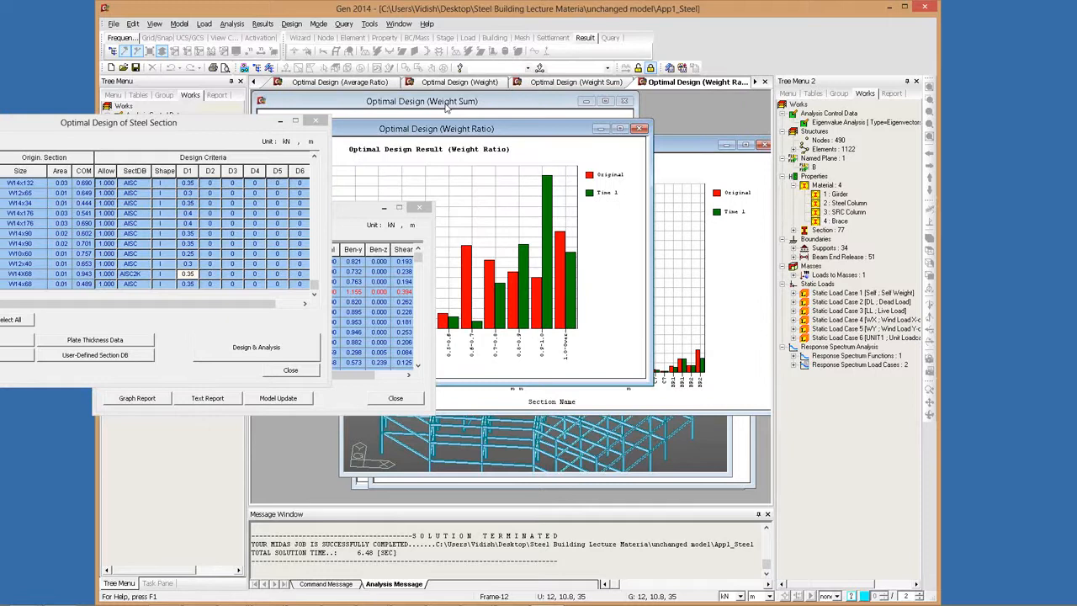
pyautogui.click(446, 107)
pyautogui.moveTo(446, 106); pyautogui.dragTo(583, 147)
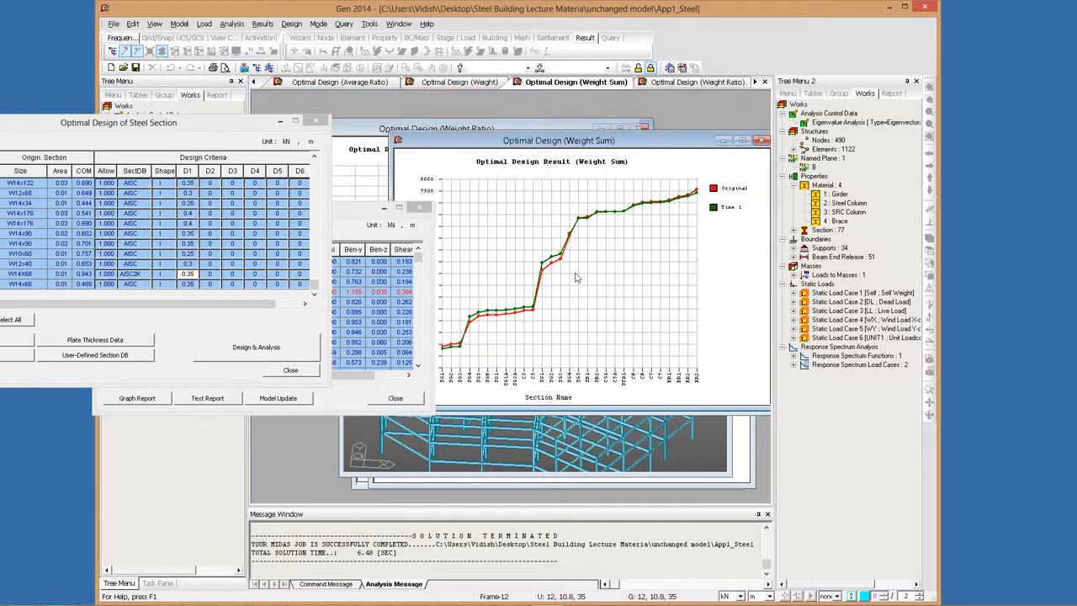
pyautogui.moveTo(653, 146); pyautogui.dragTo(591, 142)
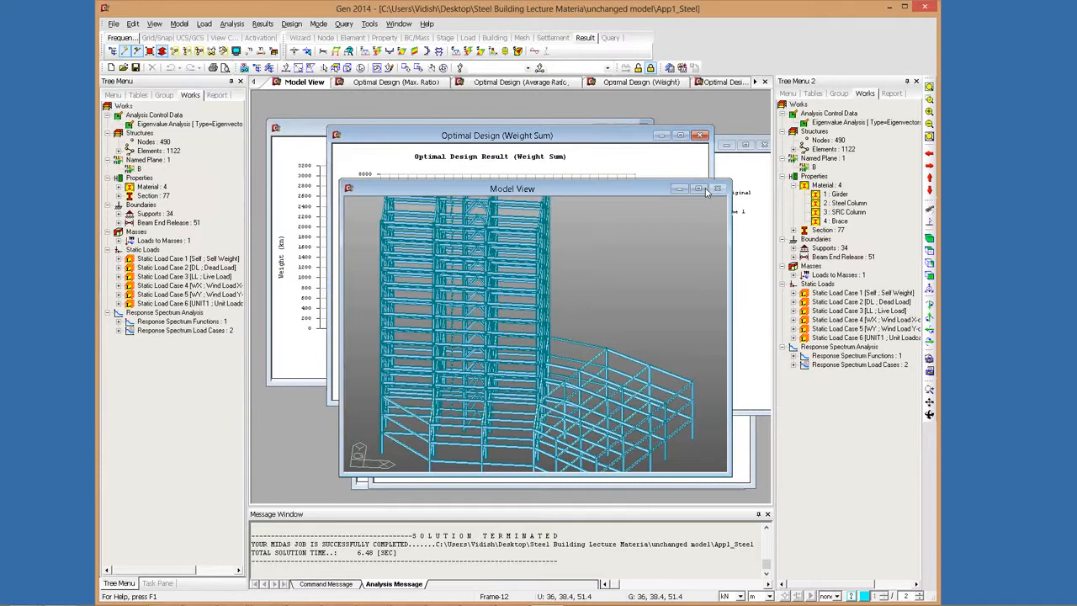
pyautogui.click(701, 189)
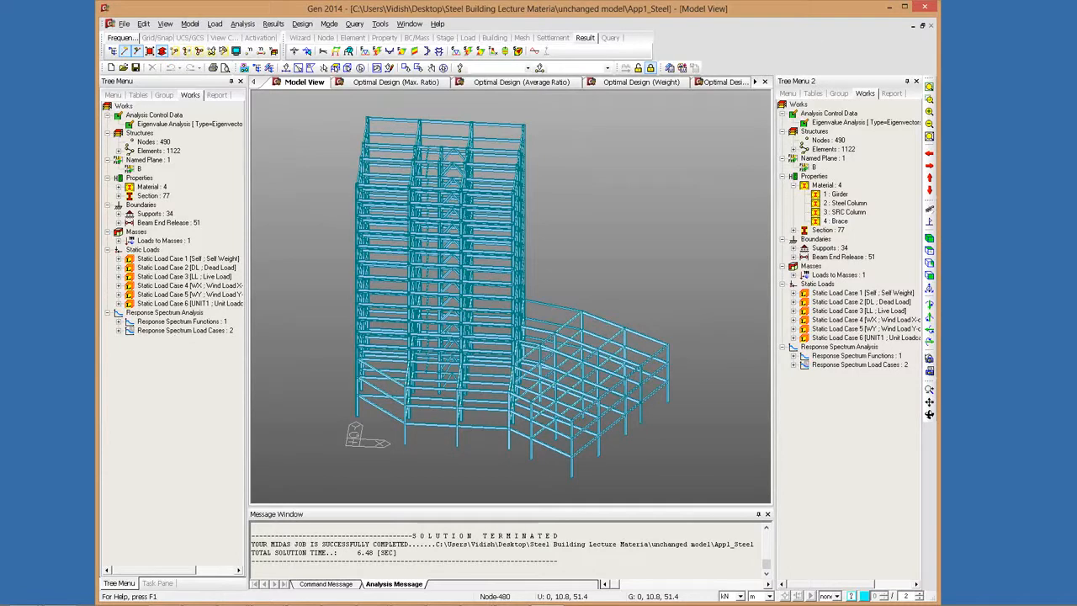
pyautogui.click(123, 106)
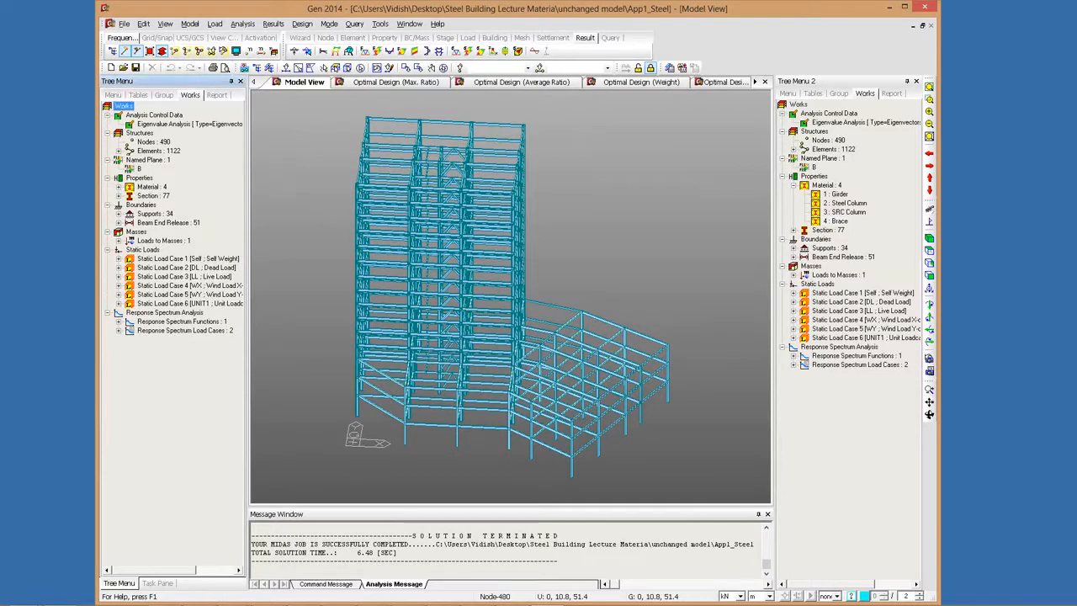
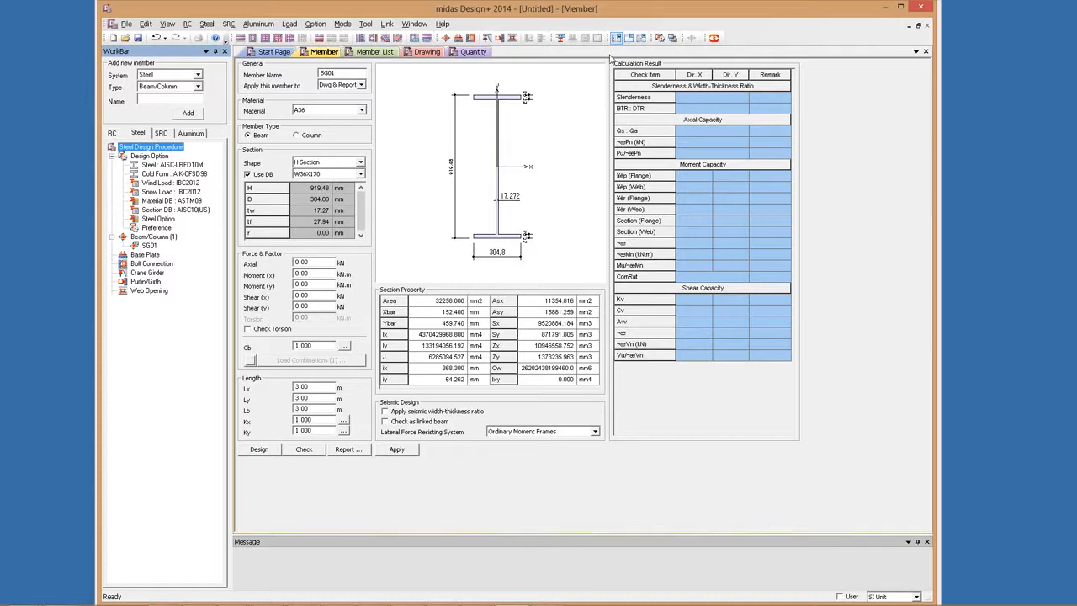
# Step: Link midas Design+ with the open Gen 2014 model App1_Steel
pyautogui.click(713, 38)
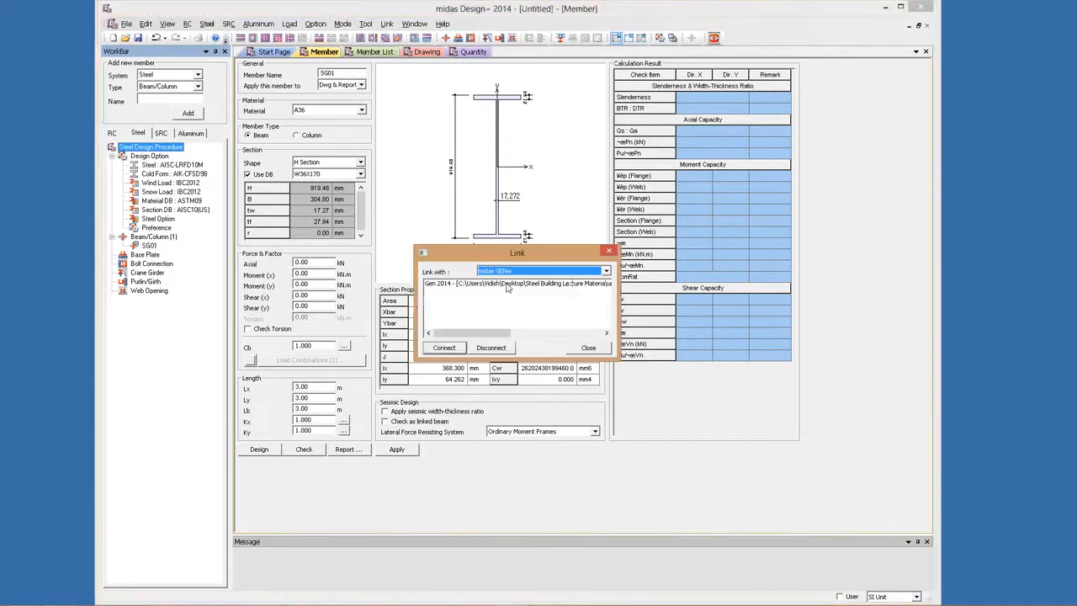
pyautogui.click(507, 284)
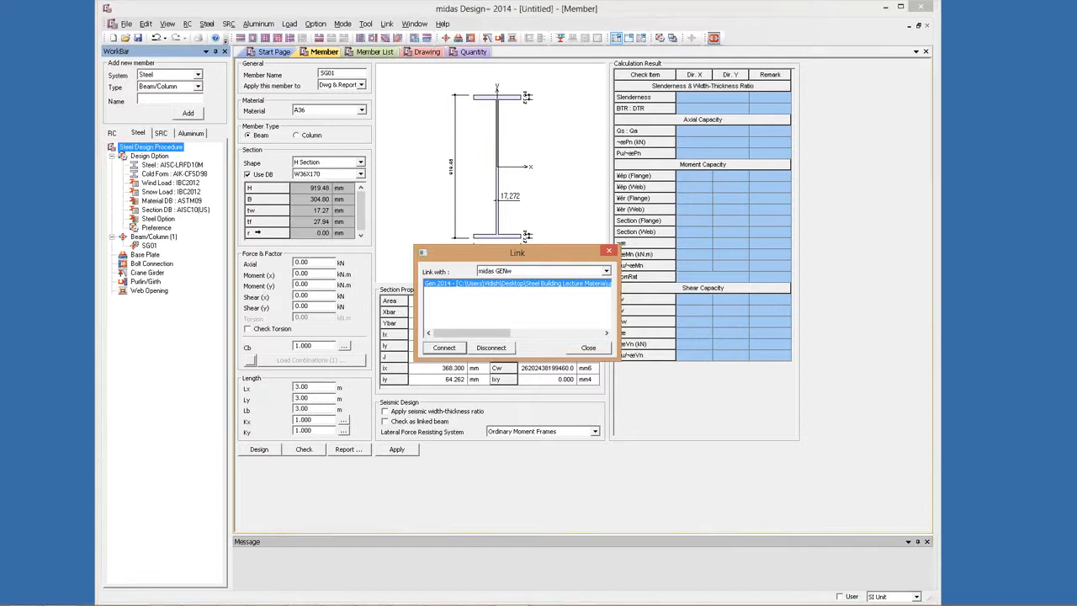
pyautogui.press('Return')
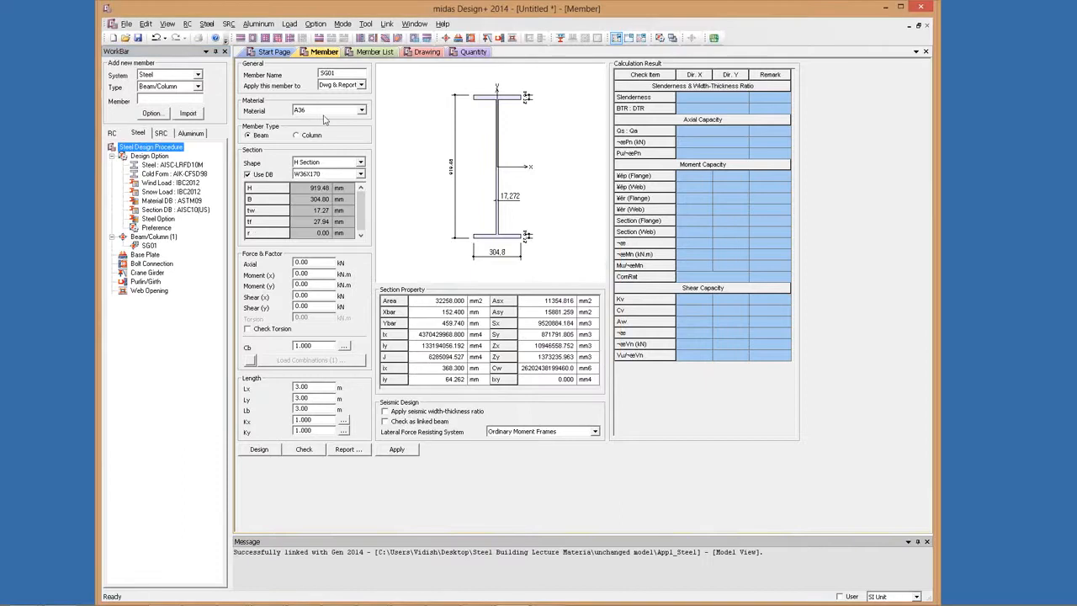
# Step: Switch to Gen 2014 and select the podium column, member 198, in the model
pyautogui.hotkey('alt', 'Tab')
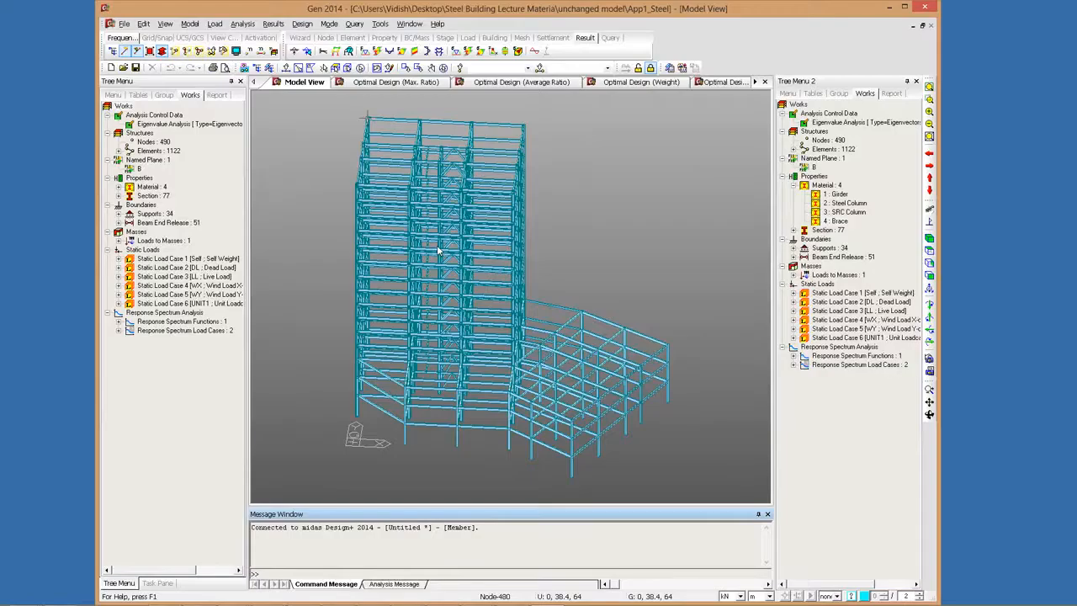
pyautogui.click(286, 67)
pyautogui.click(673, 369)
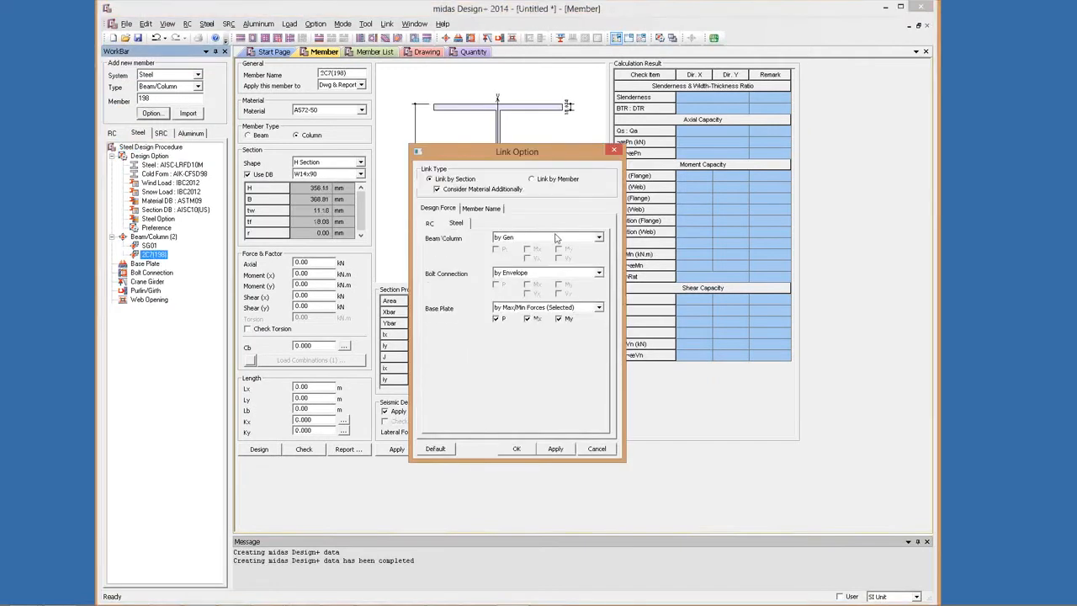
# Step: Set the steel Beam/Column design force option to by Max/Min Forces (All) and import member 198 again
pyautogui.moveTo(517, 152); pyautogui.dragTo(295, 127)
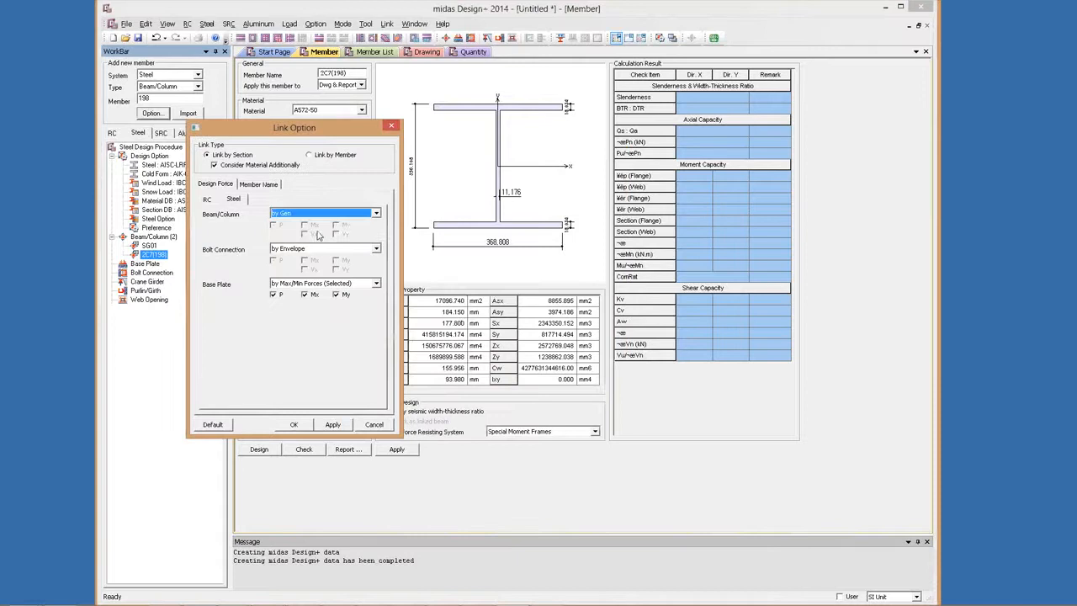
pyautogui.click(370, 213)
pyautogui.click(320, 230)
pyautogui.click(322, 215)
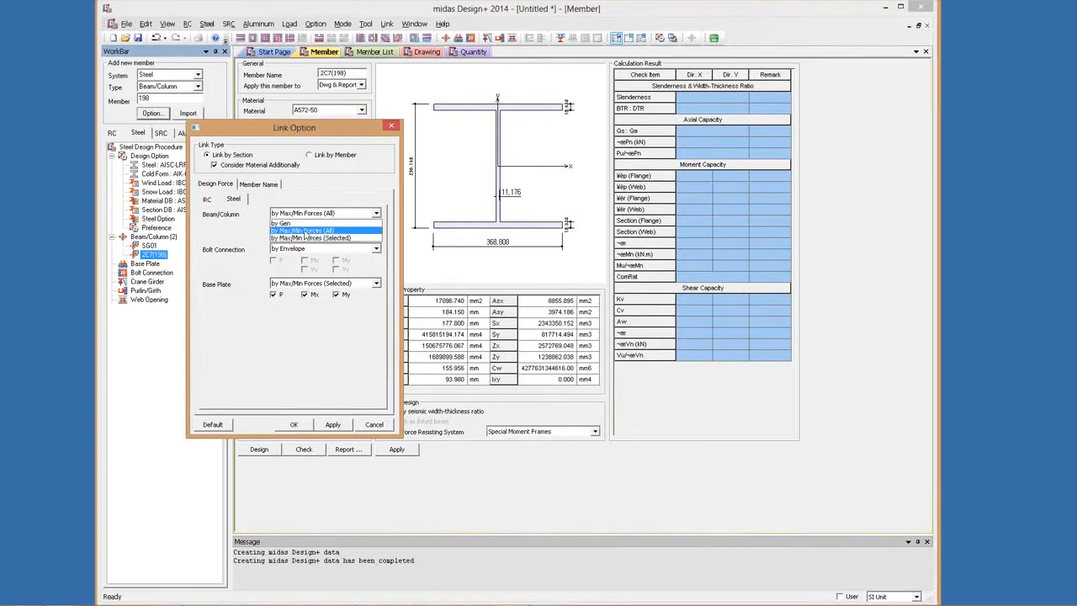
pyautogui.click(289, 426)
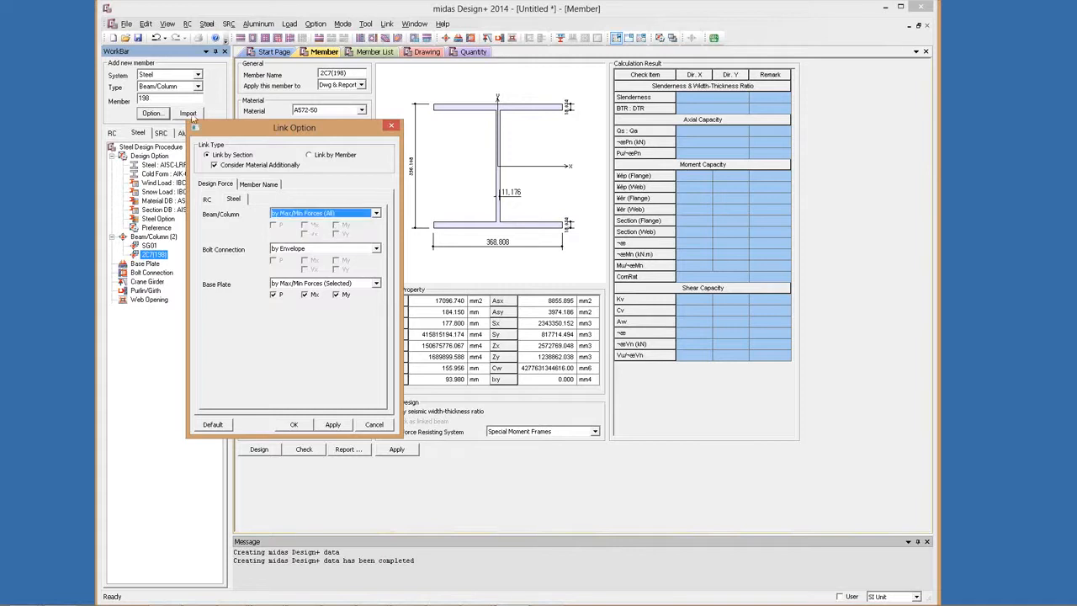
pyautogui.click(191, 116)
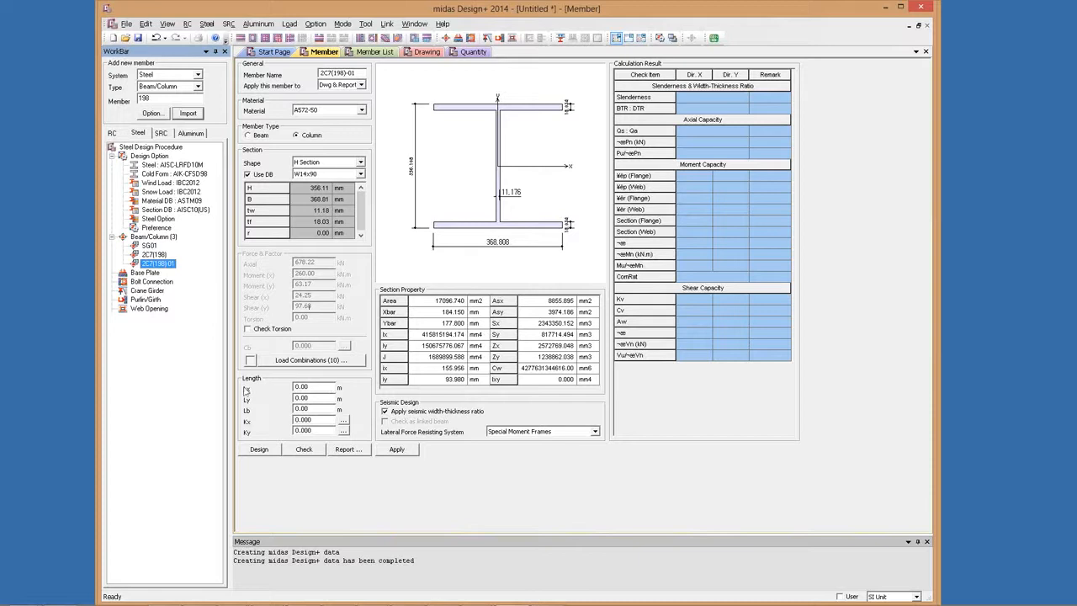
# Step: Set the imported column's Lx, Ly and Lb to 5 m and Kx and Ky to 1, and enable Check Torsion
pyautogui.click(318, 387)
pyautogui.write('5')
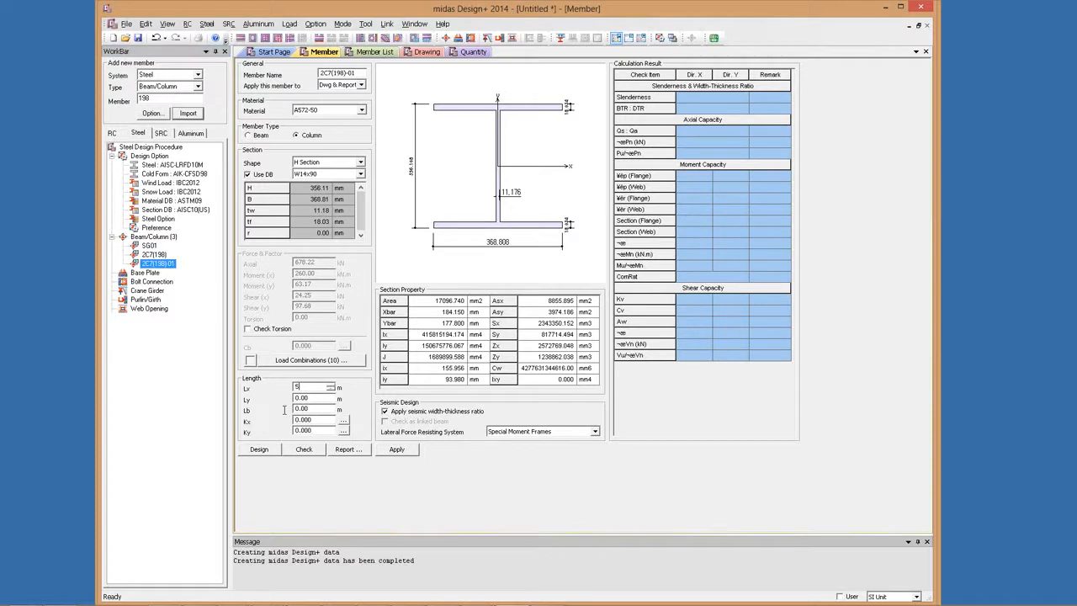
pyautogui.click(308, 408)
pyautogui.write('5')
pyautogui.click(316, 419)
pyautogui.write('1')
pyautogui.click(331, 386)
pyautogui.click(259, 329)
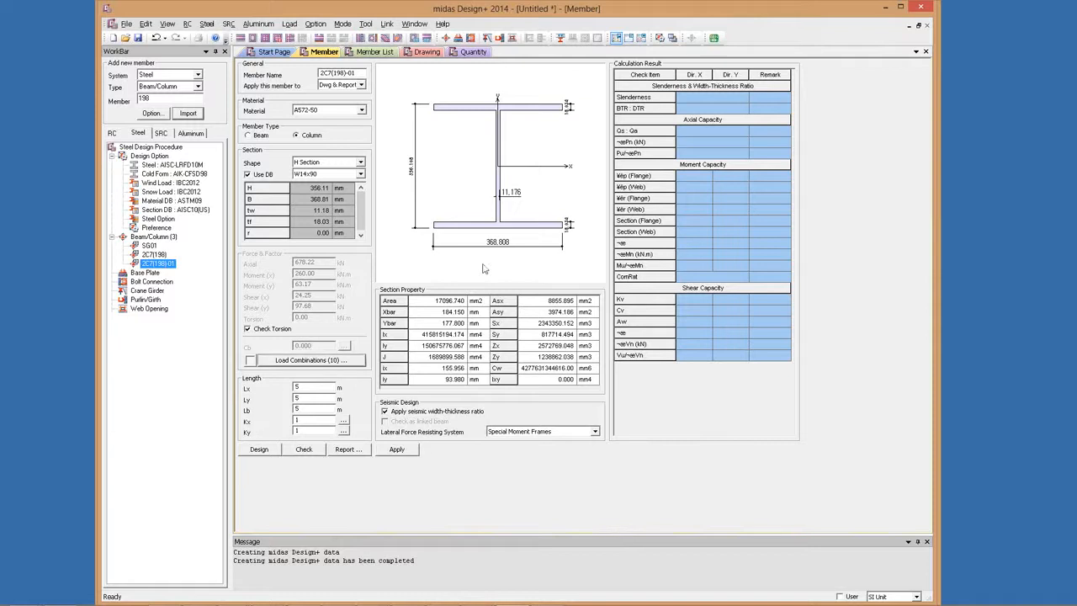
# Step: Review the load combinations imported for the column, dismiss the list and run the member check
pyautogui.moveTo(634, 369); pyautogui.dragTo(611, 328)
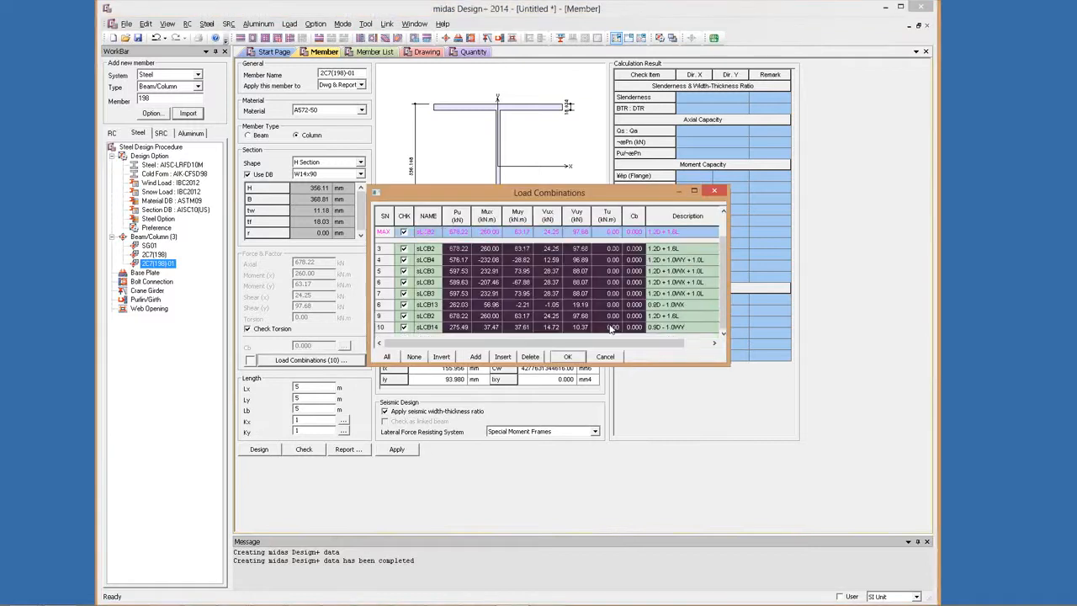
pyautogui.click(723, 192)
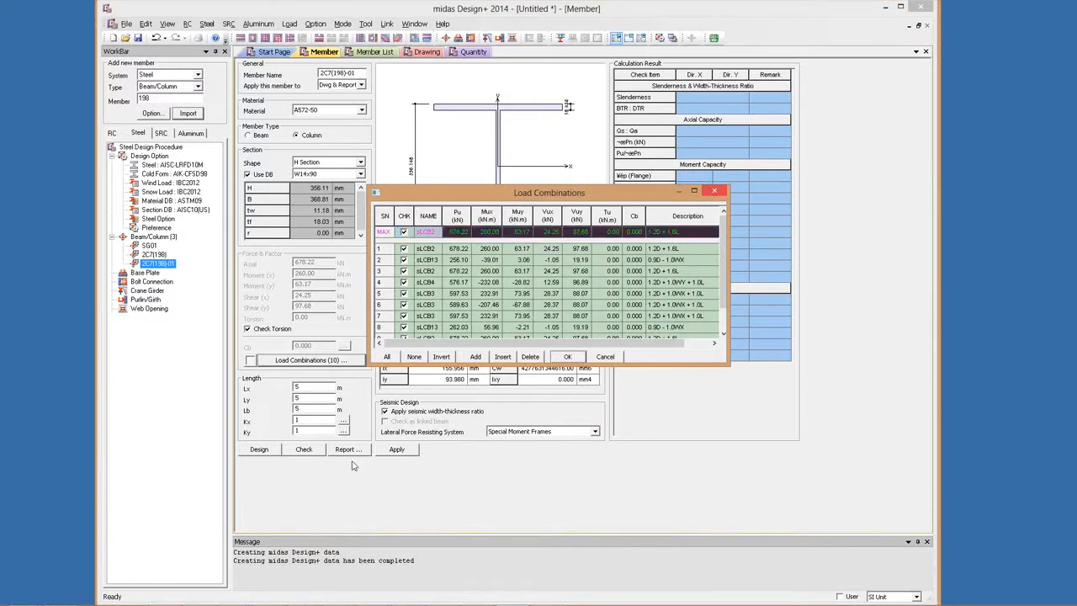
pyautogui.press('Escape')
pyautogui.click(304, 448)
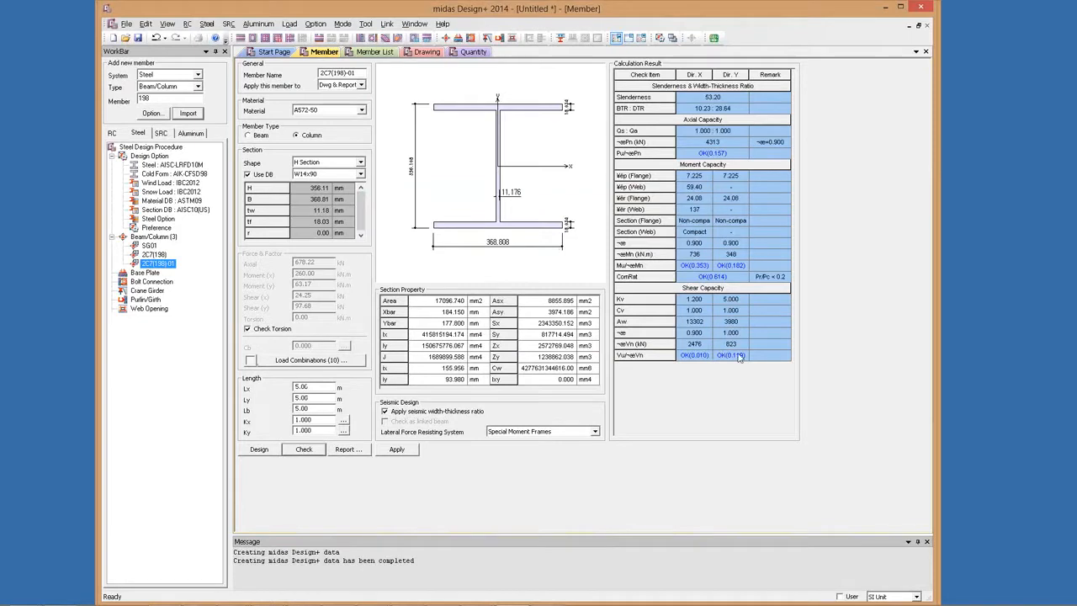
# Step: Look over the column's calculation results, switch to Gen 2014, clear the selection, select podium roof beam 272 and return to Design+
pyautogui.moveTo(738, 357); pyautogui.dragTo(729, 345)
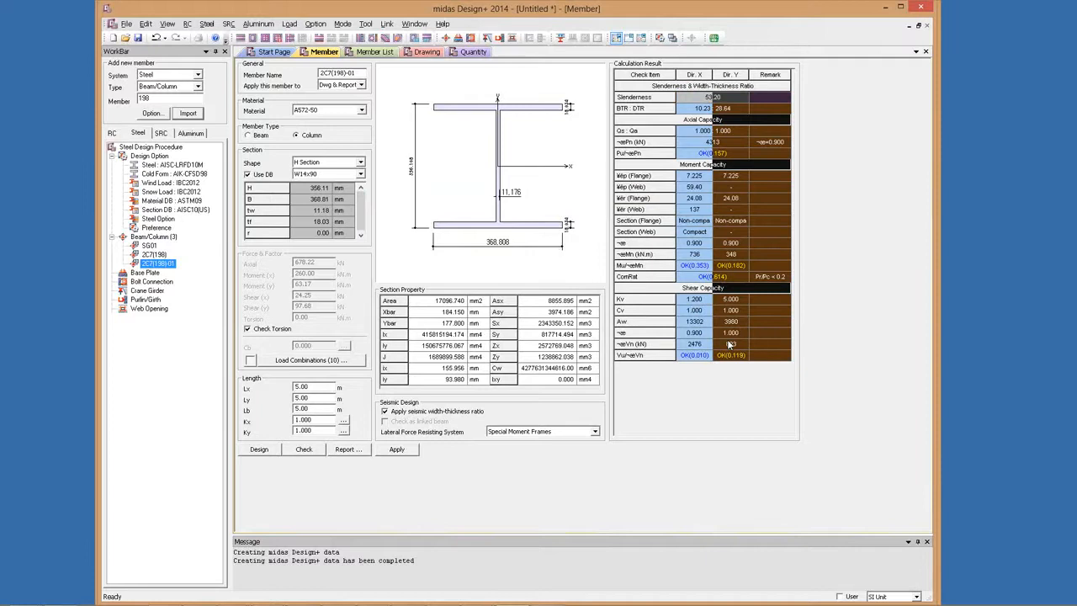
pyautogui.moveTo(729, 344); pyautogui.dragTo(709, 97)
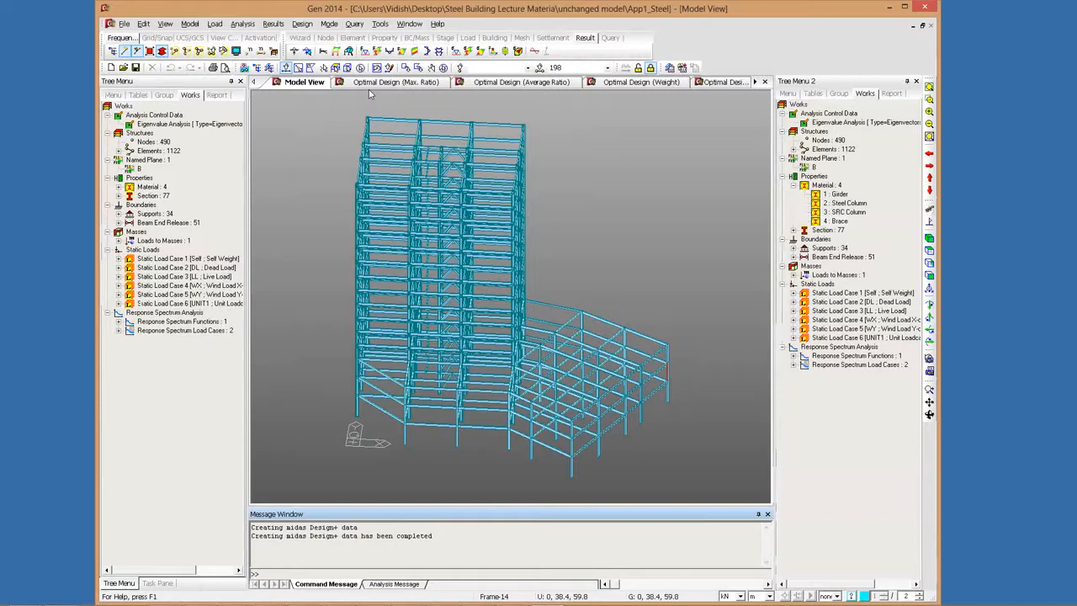
pyautogui.click(323, 68)
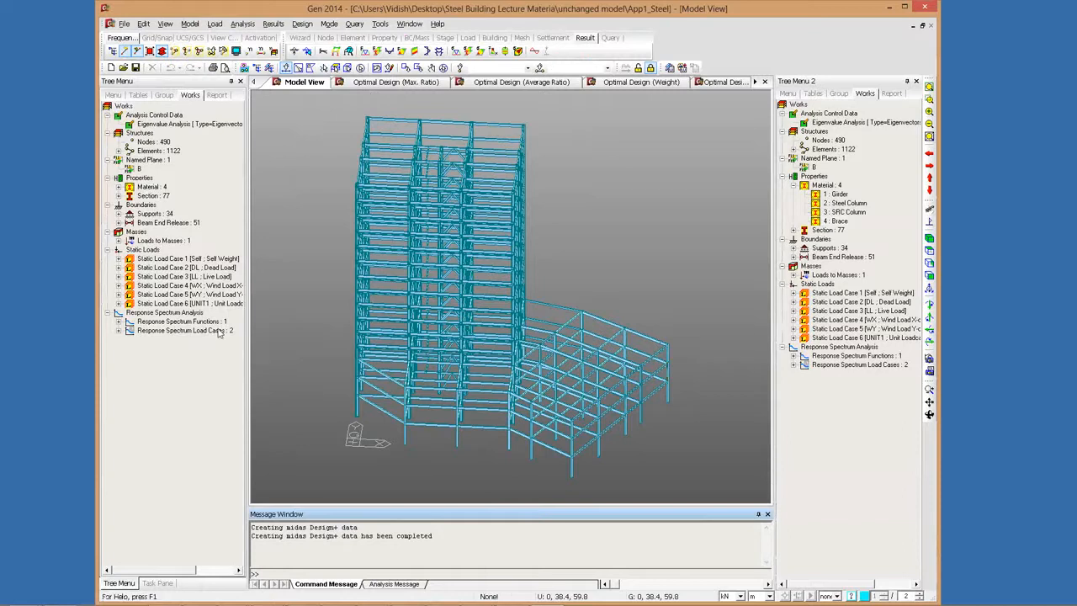
pyautogui.click(646, 336)
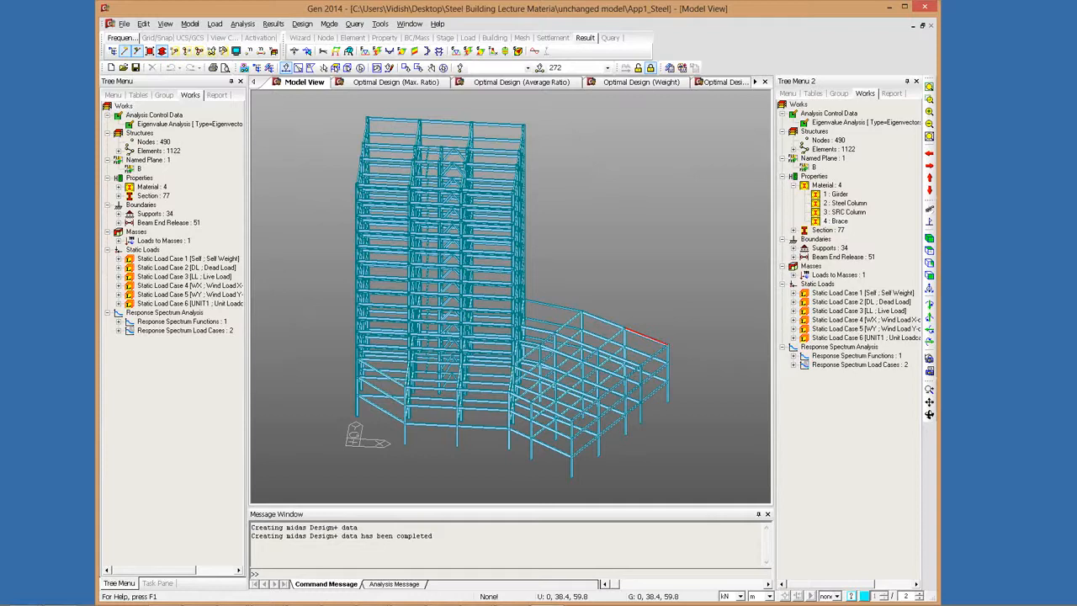
pyautogui.hotkey('alt', 'Tab')
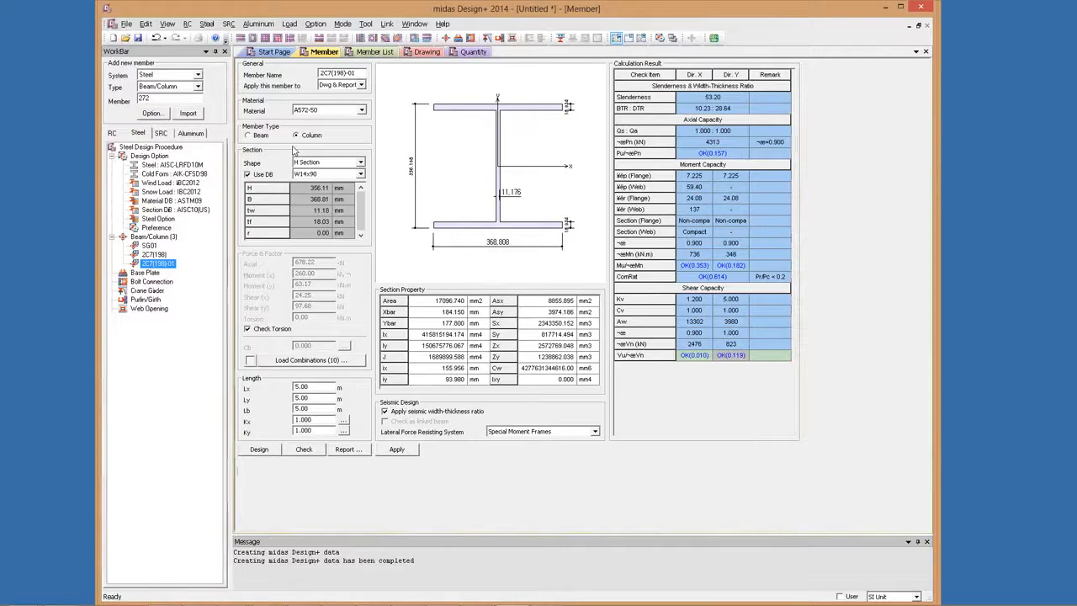
# Step: Import beam 272, set its Lx, Ly and Lb to 8 m and Kx and Ky to 1, and run the member check
pyautogui.click(383, 379)
pyautogui.write('6')
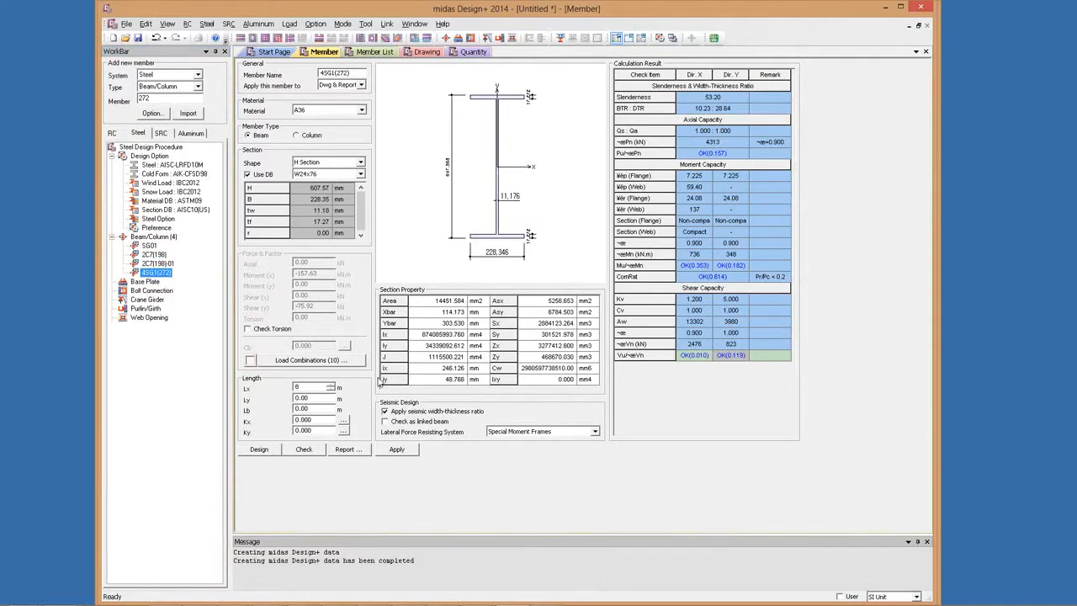
pyautogui.press('Tab')
pyautogui.write('6')
pyautogui.press('Tab')
pyautogui.write('6')
pyautogui.press('Tab')
pyautogui.write('1')
pyautogui.press('Tab')
pyautogui.write('1')
pyautogui.press('Return')
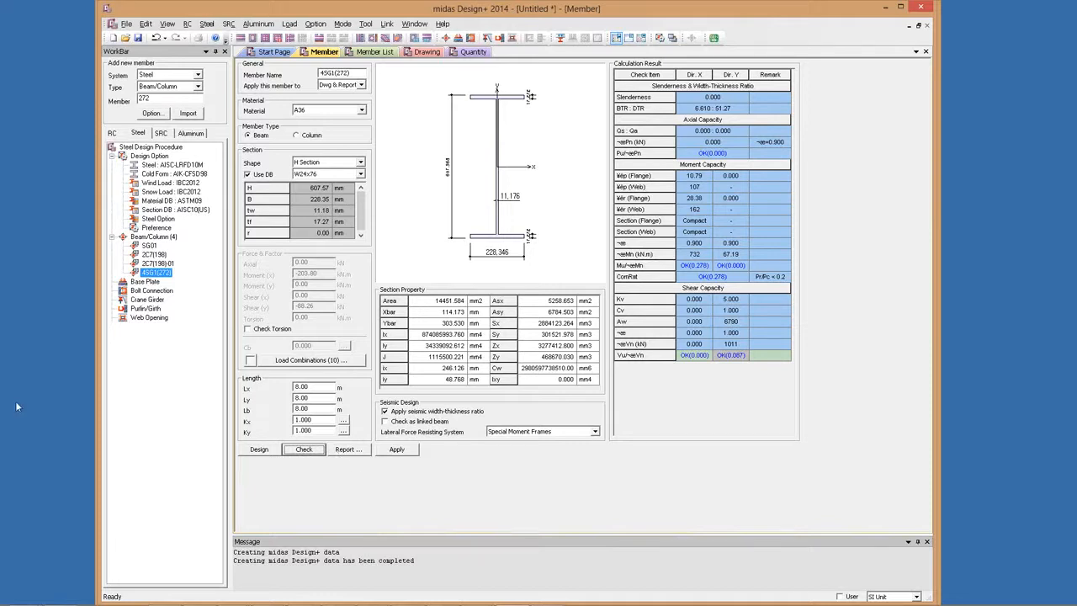
# Step: Open the member report in Word and examine its general data, forces, slenderness, moment, combined strength and shear capacity sections
pyautogui.click(349, 450)
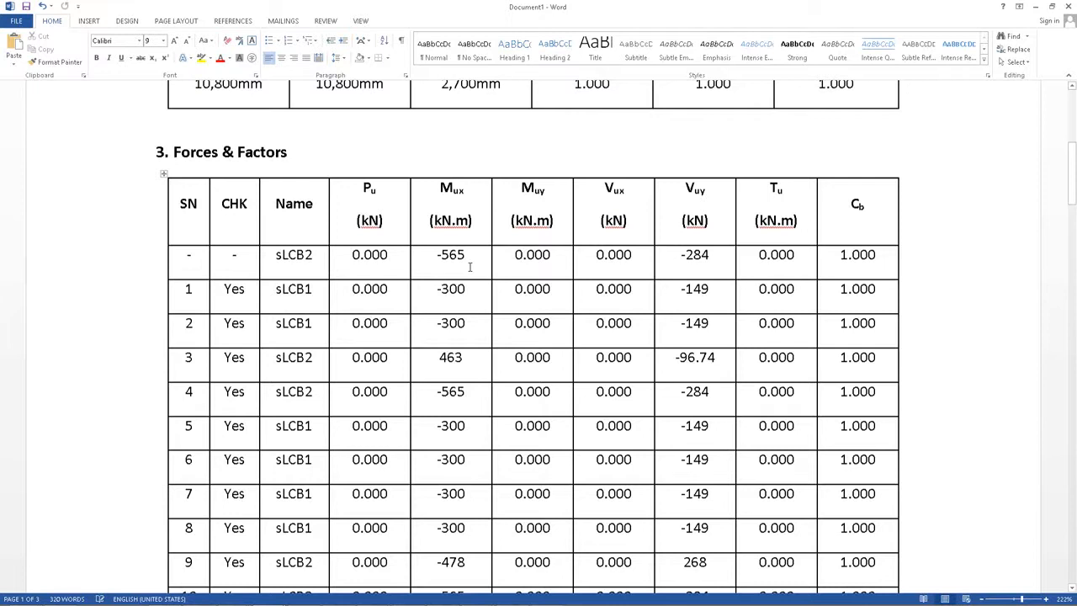
pyautogui.scroll(5, 454, 266)
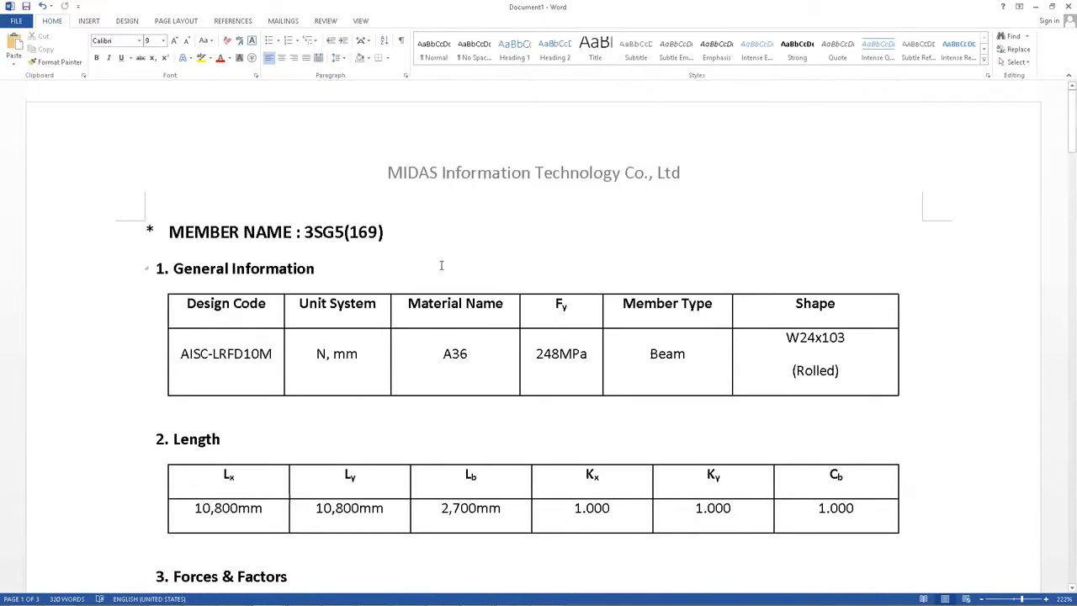
pyautogui.scroll(-3, 441, 265)
pyautogui.scroll(-1, 440, 266)
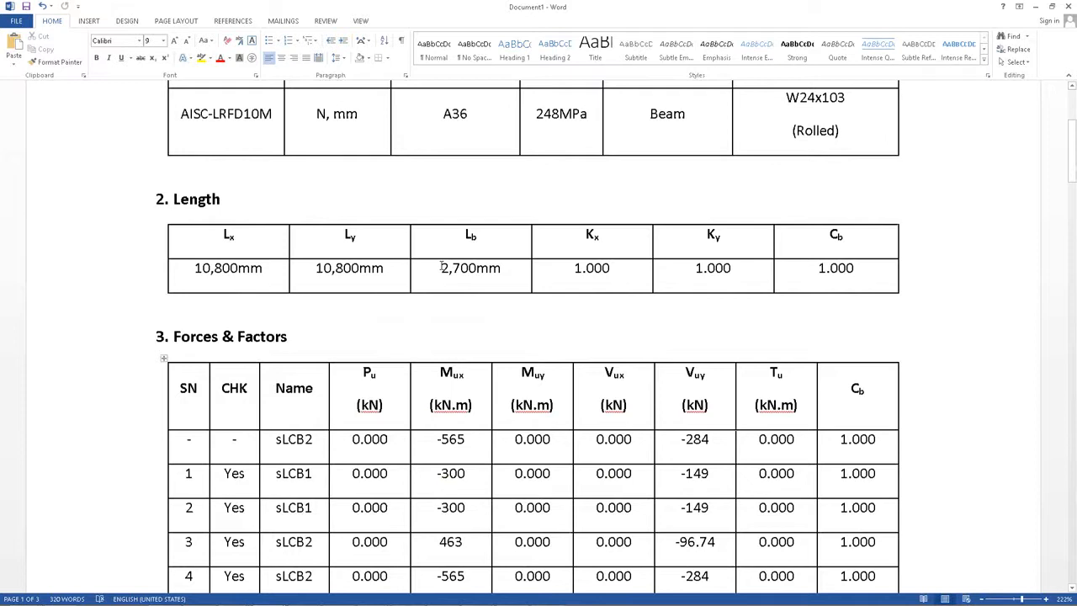
pyautogui.scroll(-1, 440, 266)
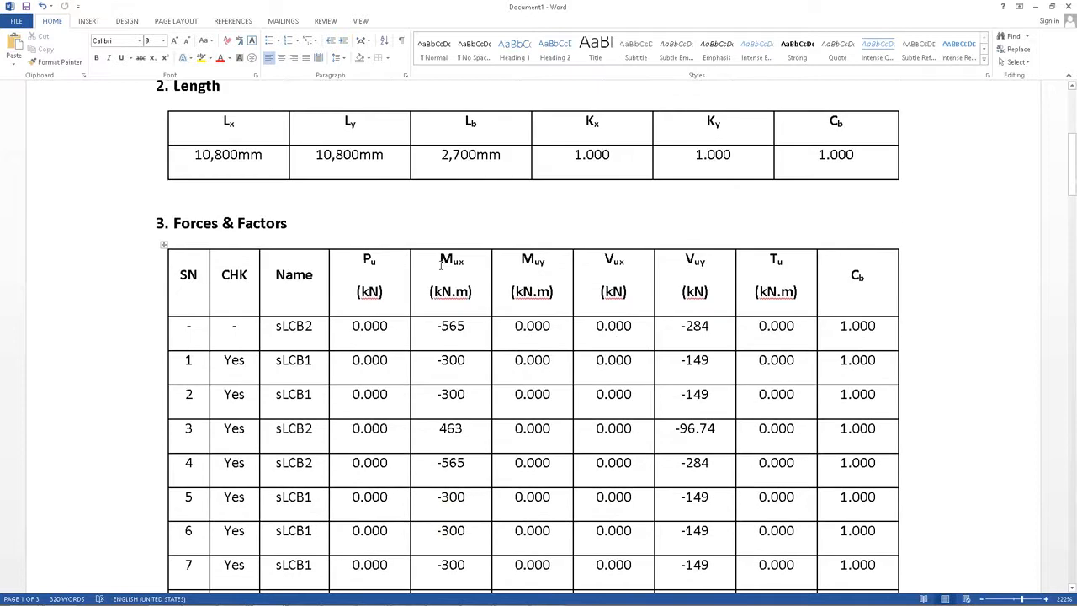
pyautogui.scroll(-10, 440, 266)
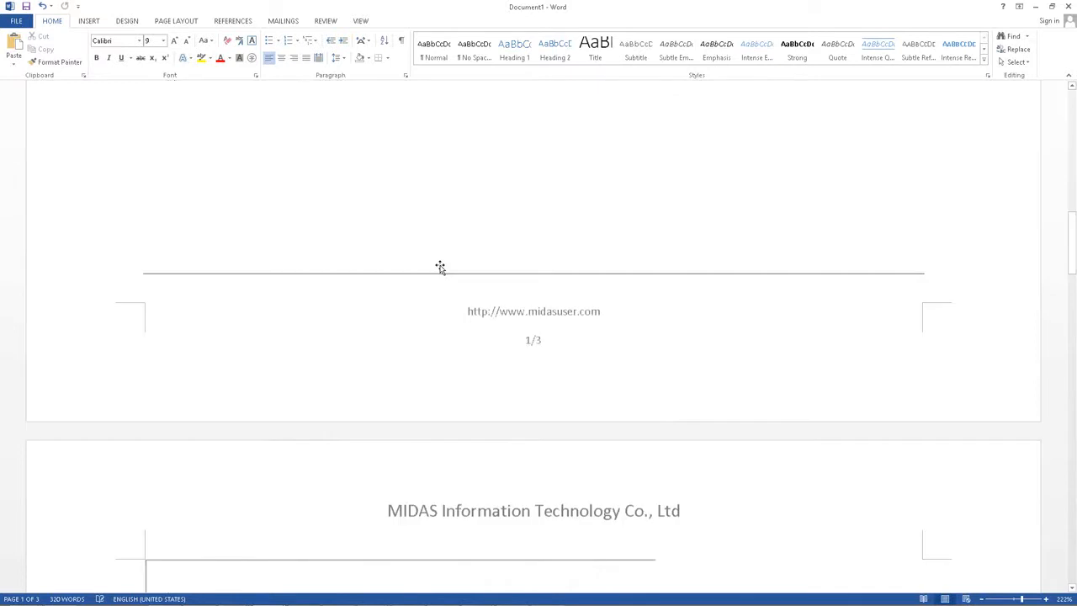
pyautogui.scroll(-10, 440, 266)
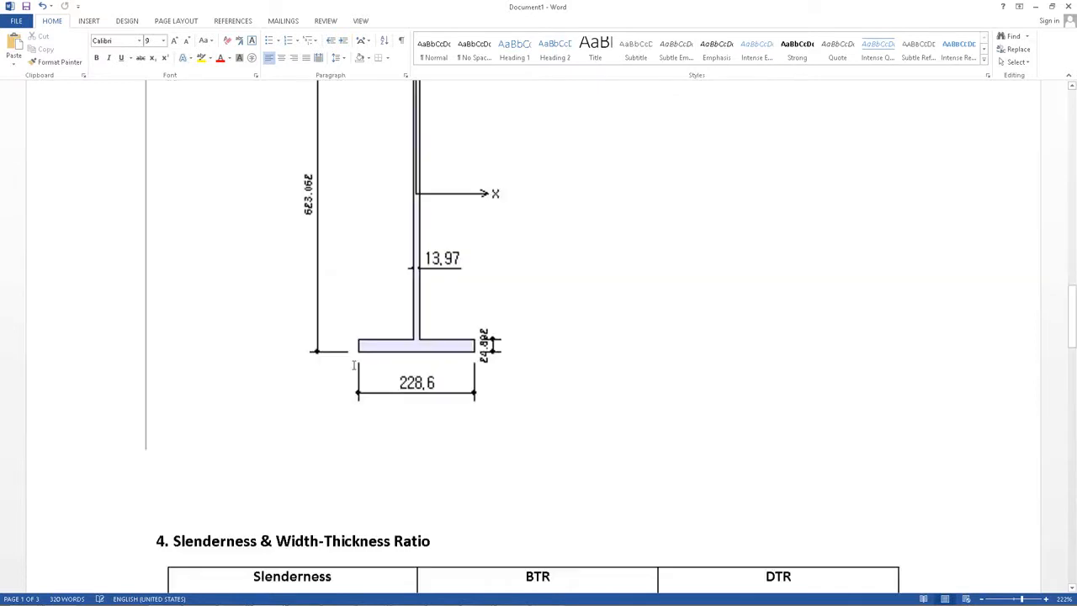
pyautogui.scroll(-10, 355, 365)
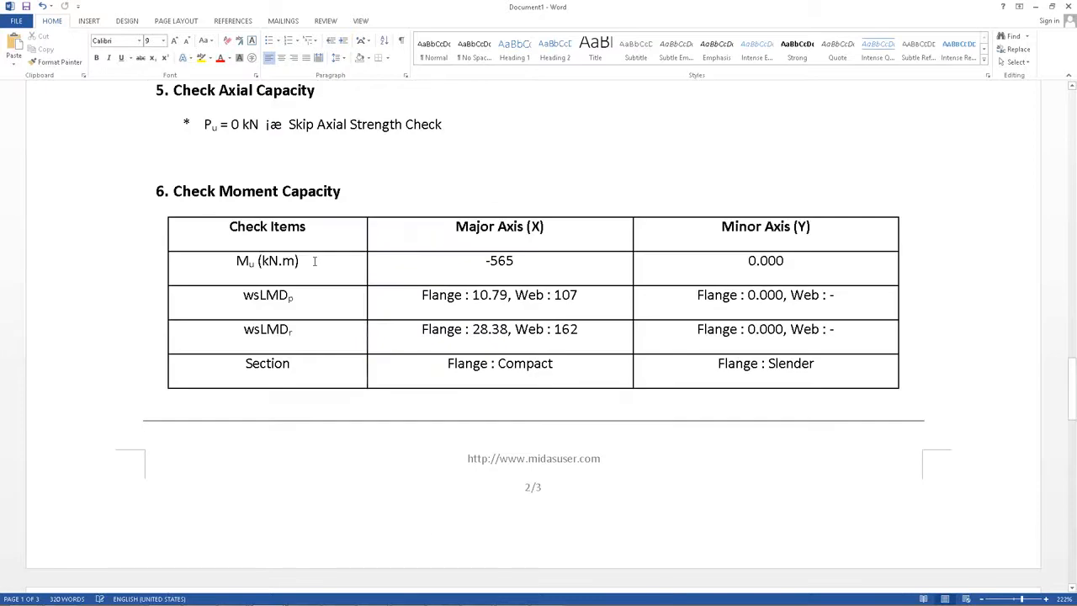
pyautogui.scroll(-10, 328, 366)
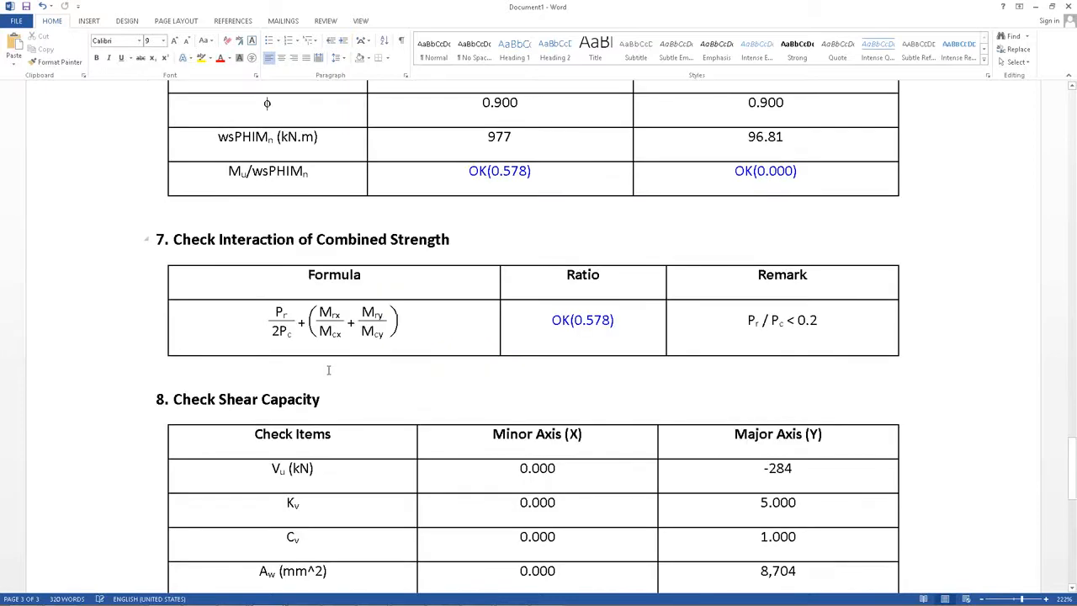
pyautogui.scroll(2, 566, 418)
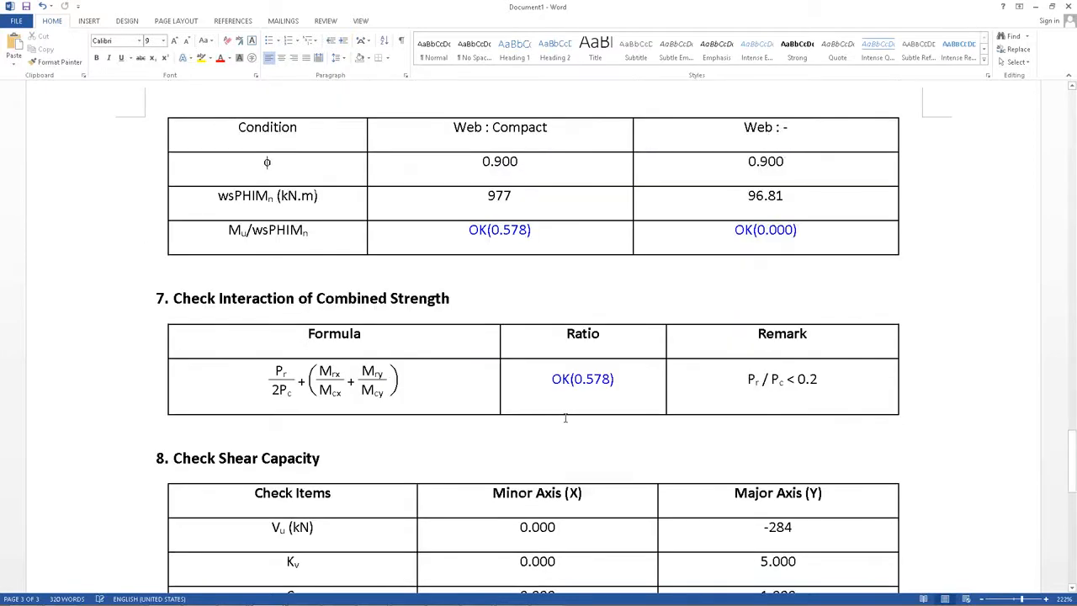
pyautogui.scroll(-4, 399, 290)
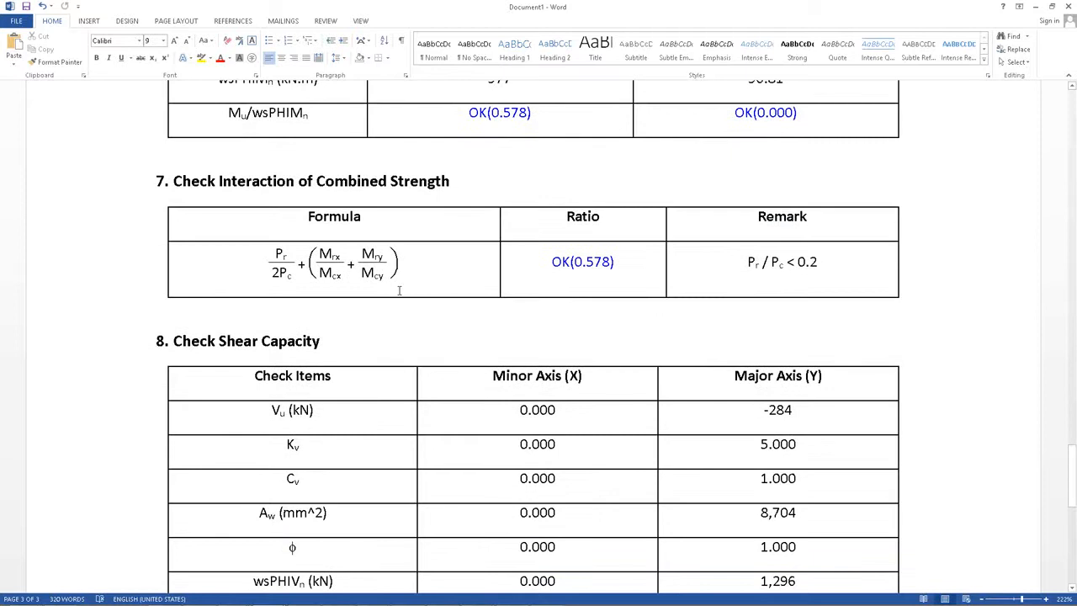
pyautogui.scroll(-4, 398, 290)
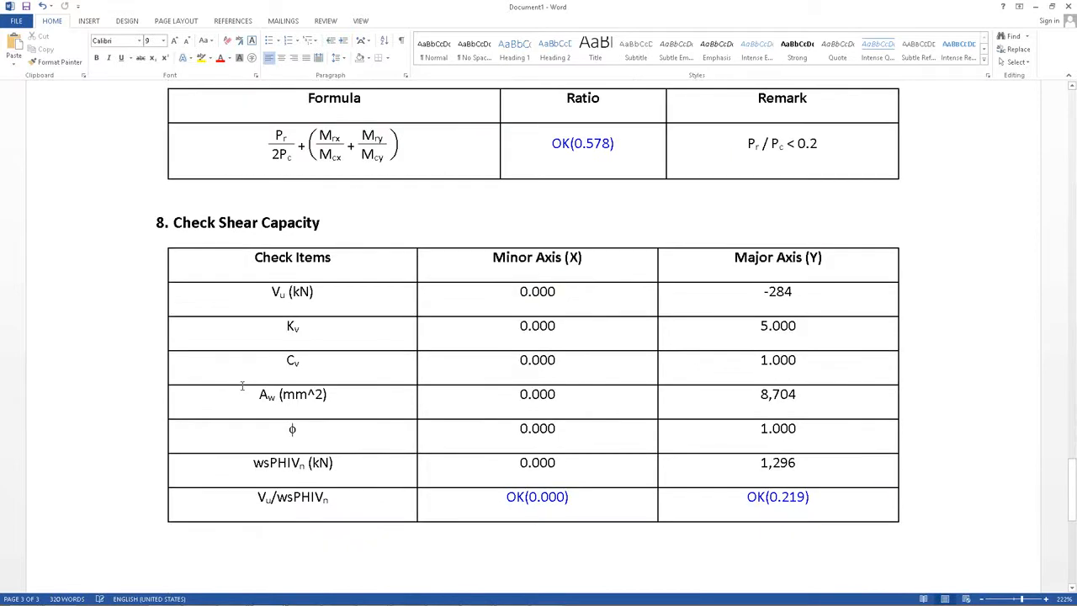
pyautogui.scroll(2, 242, 385)
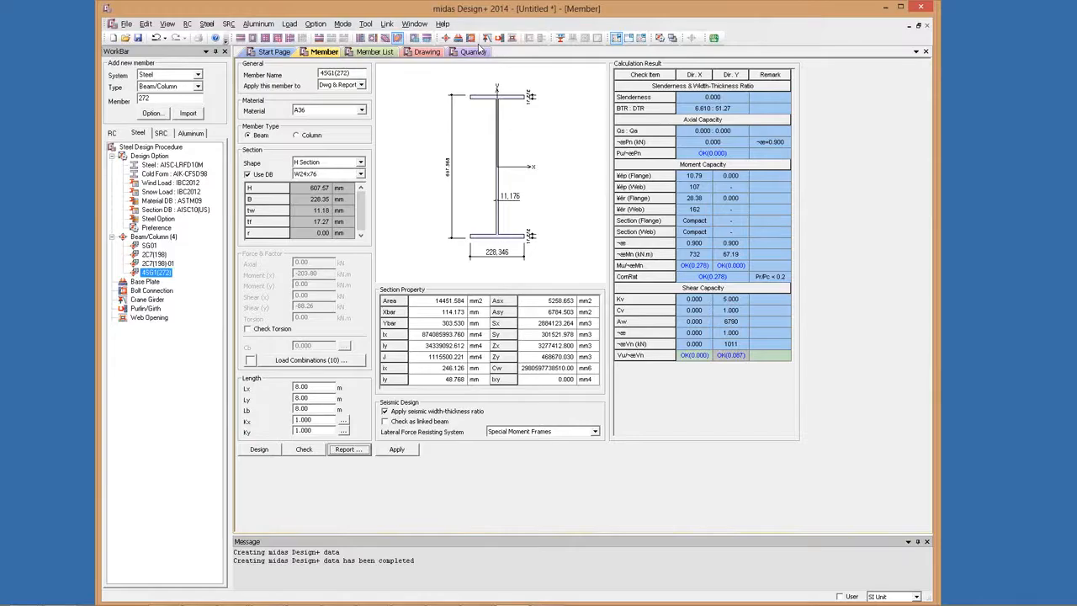
# Step: Create the steel beam and column list drawing in Design+ and inspect the beam and column schedules
pyautogui.click(426, 52)
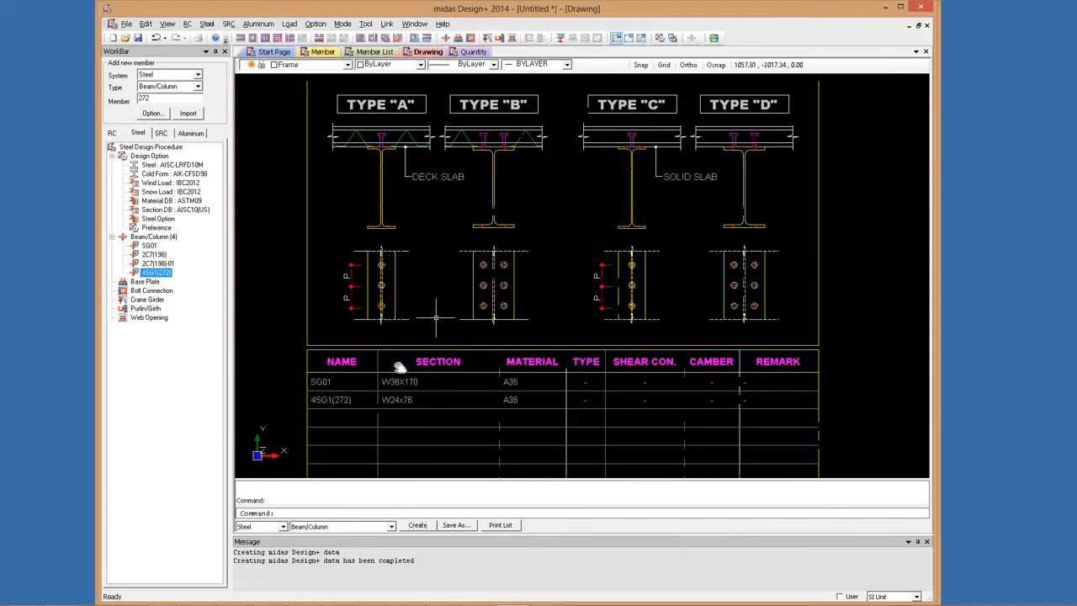
pyautogui.moveTo(400, 366); pyautogui.dragTo(366, 332, button='middle')
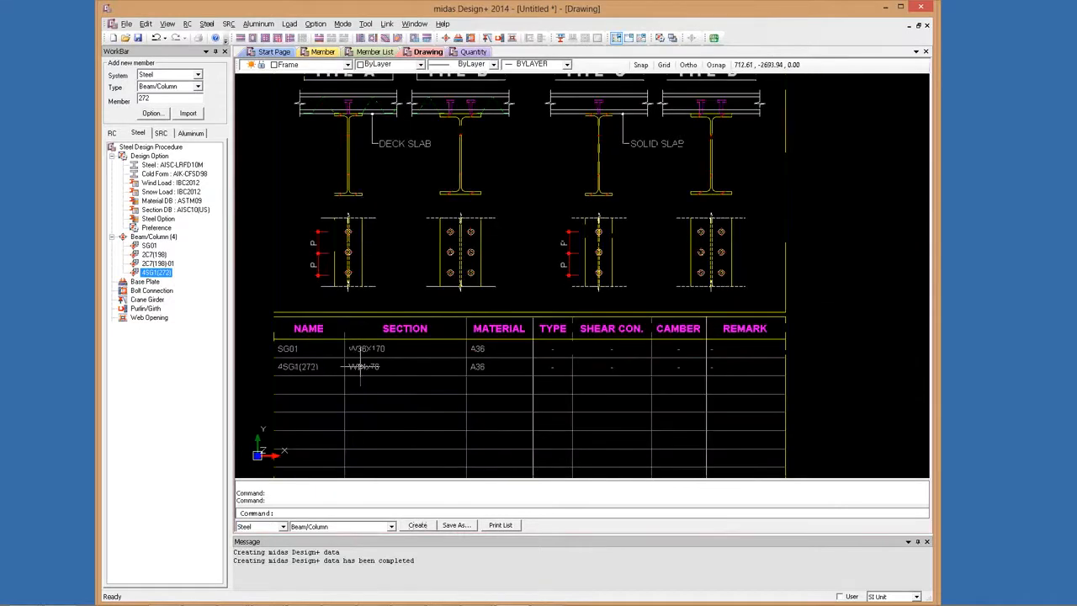
pyautogui.scroll(-2, 360, 366)
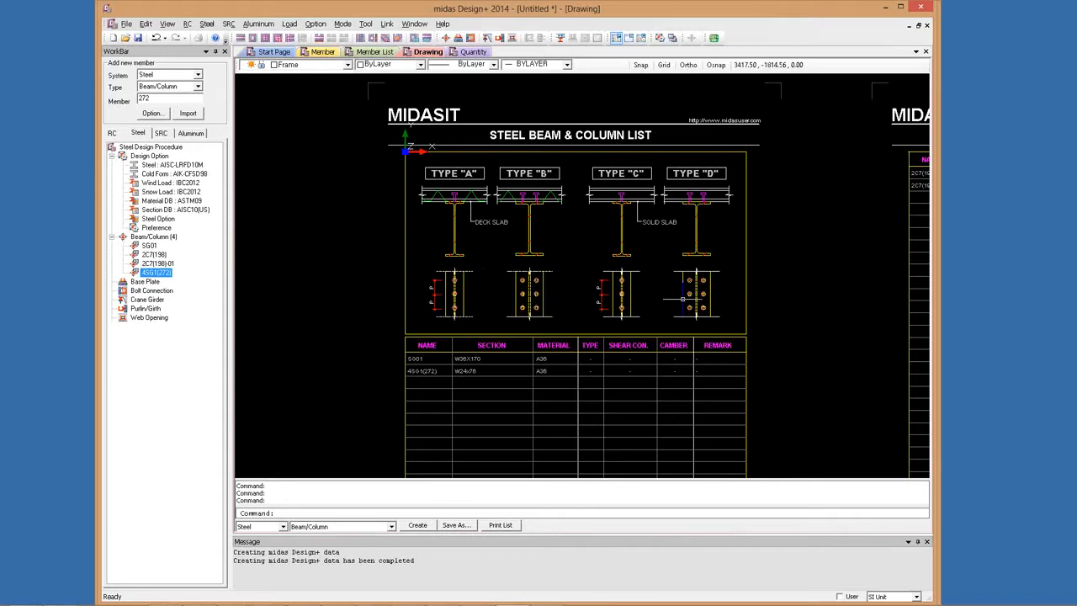
pyautogui.moveTo(683, 299); pyautogui.dragTo(320, 284, button='middle')
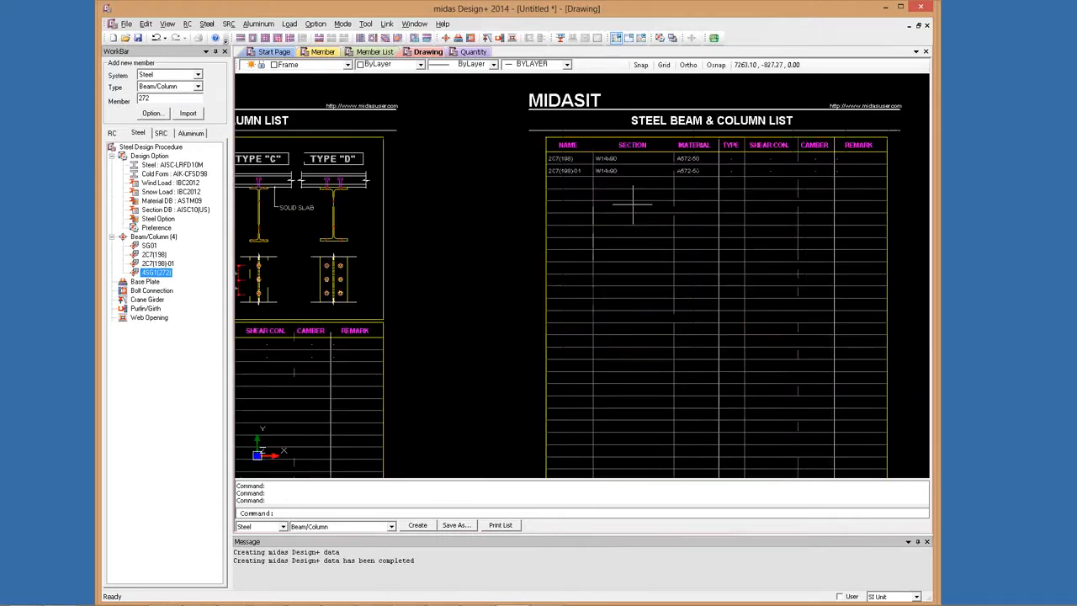
pyautogui.scroll(3, 632, 204)
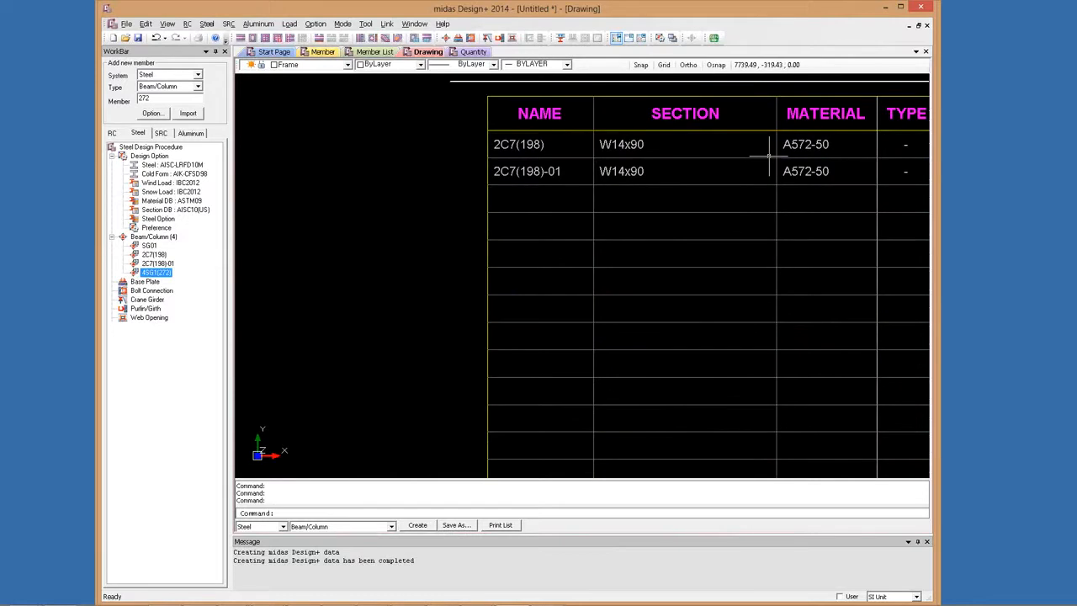
pyautogui.scroll(-4, 494, 307)
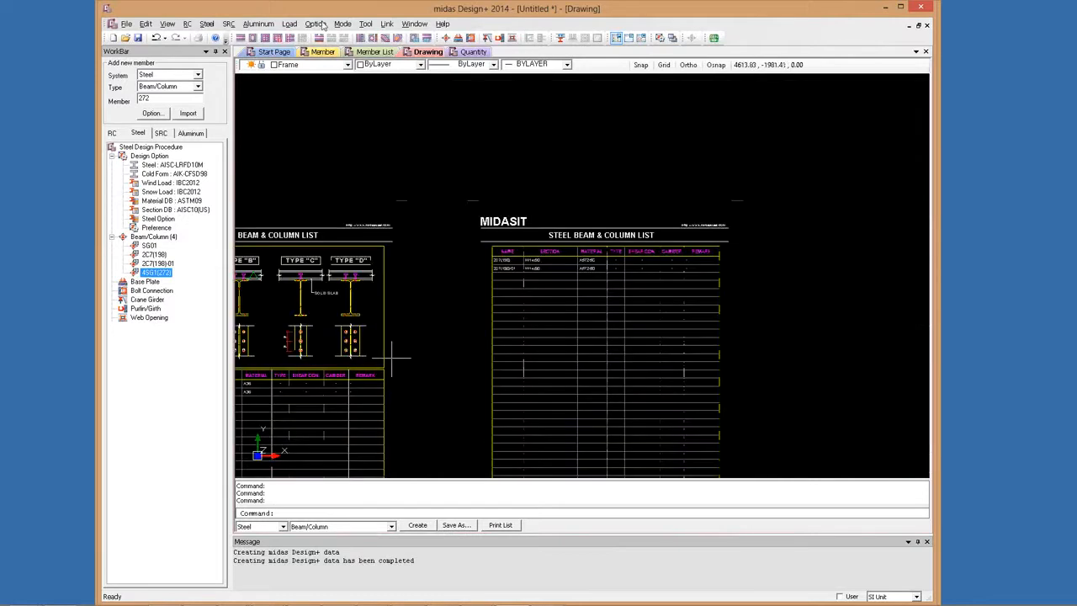
# Step: Open the design options, examine the available steel design codes, and close the dialog with AISC-LRFD10M kept
pyautogui.click(322, 24)
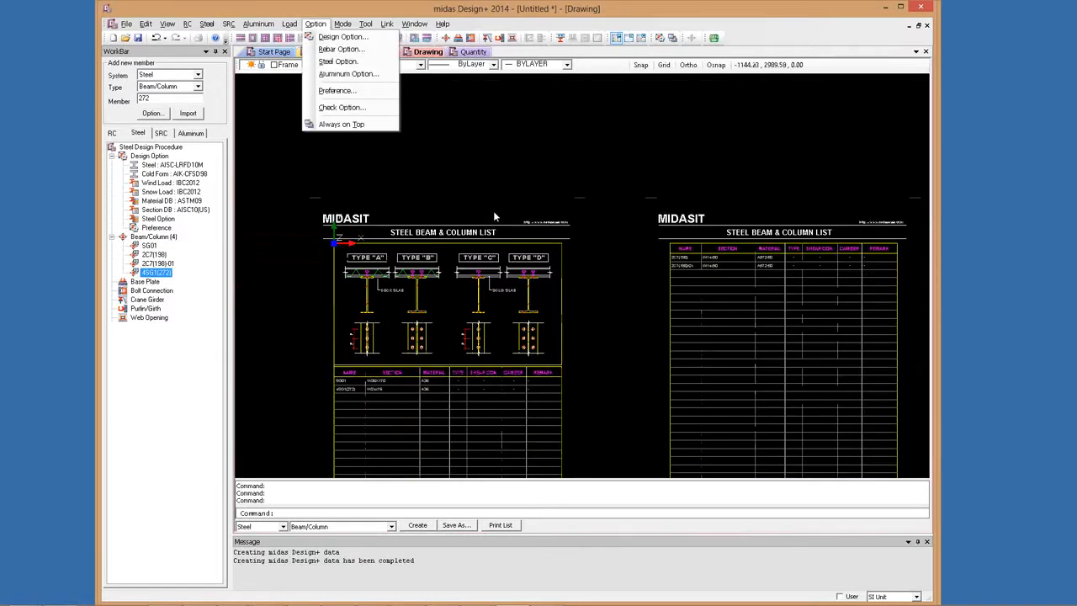
pyautogui.press('Return')
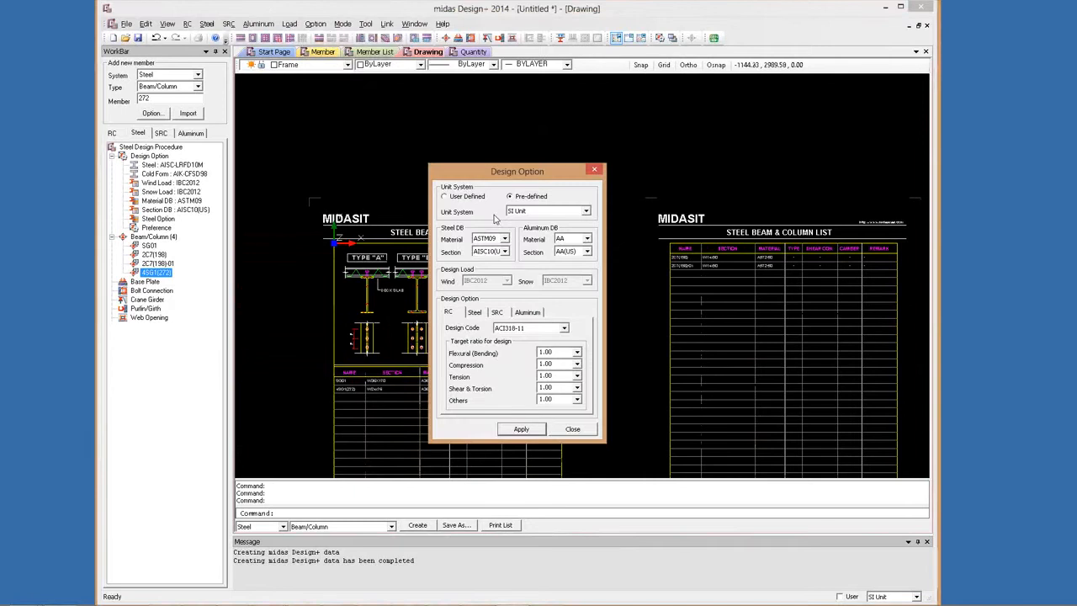
pyautogui.click(564, 329)
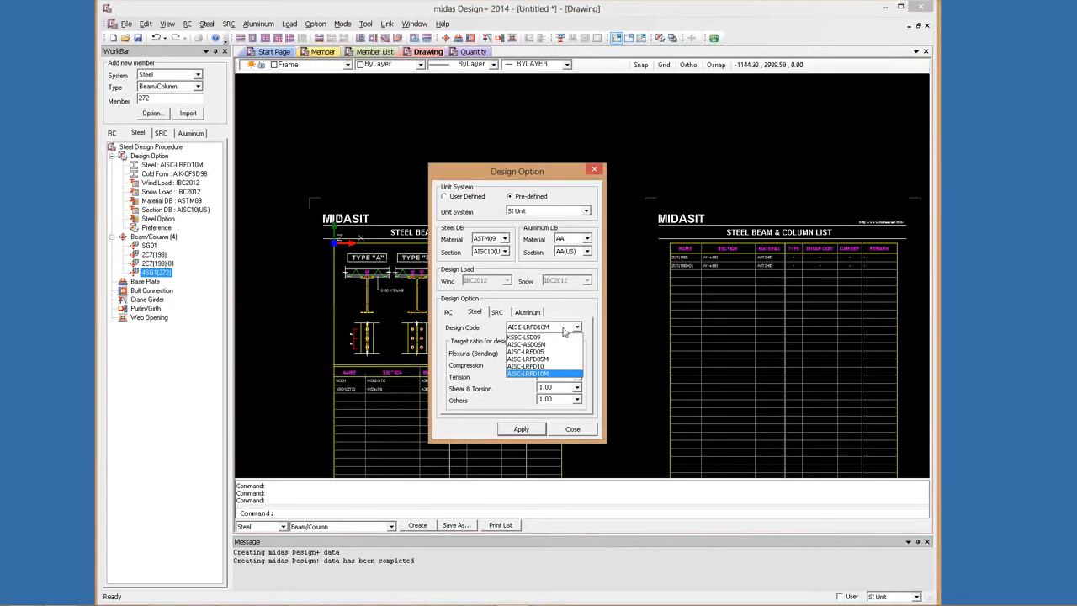
pyautogui.click(564, 329)
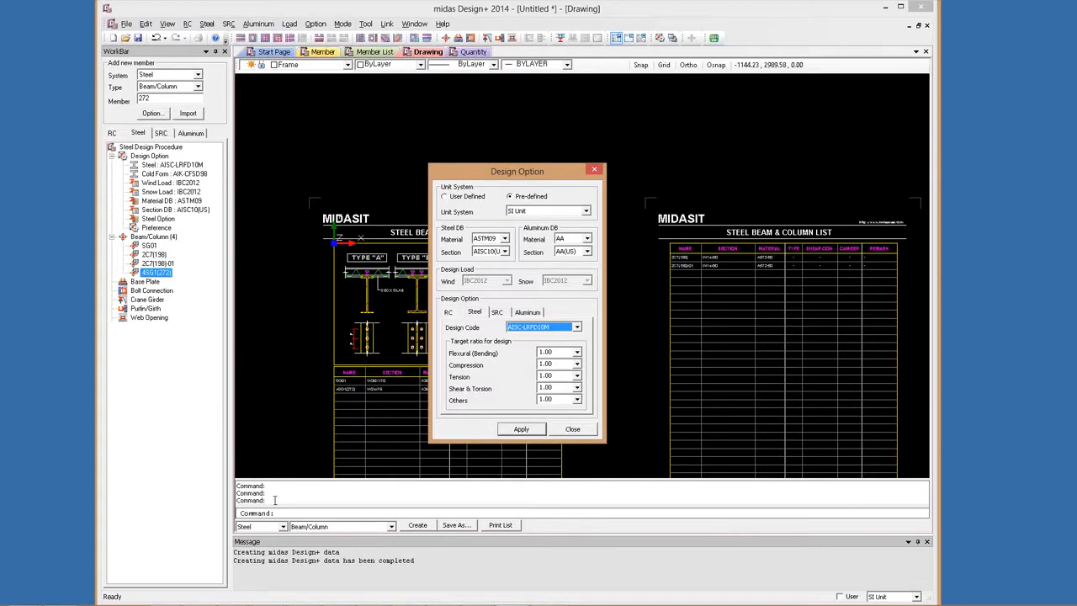
pyautogui.click(572, 429)
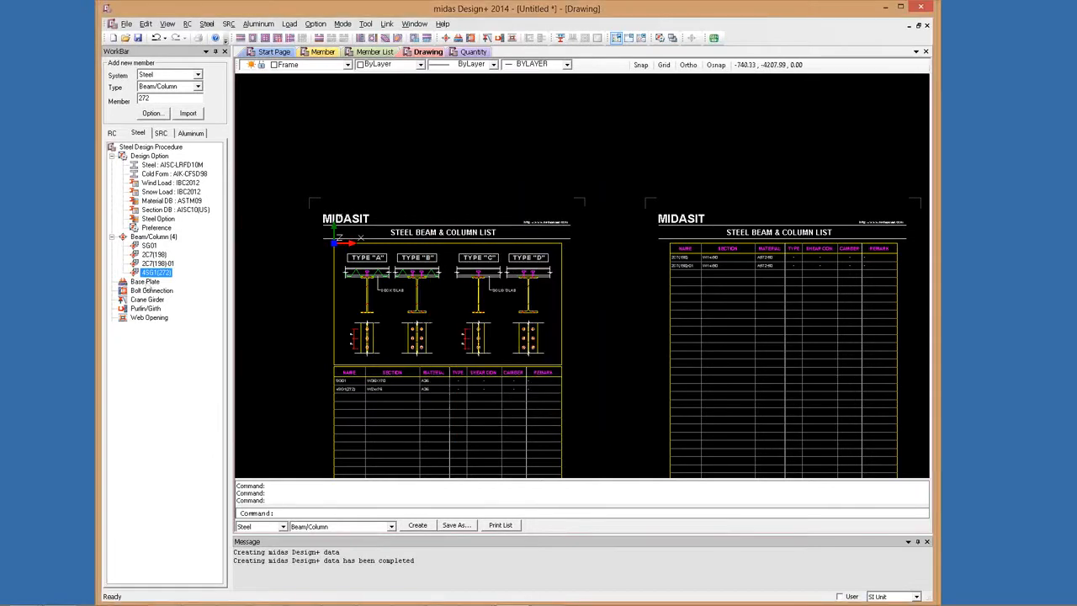
# Step: Import the base plate at node 67, set its anchor bolt material to A36 and run the base plate design
pyautogui.click(147, 282)
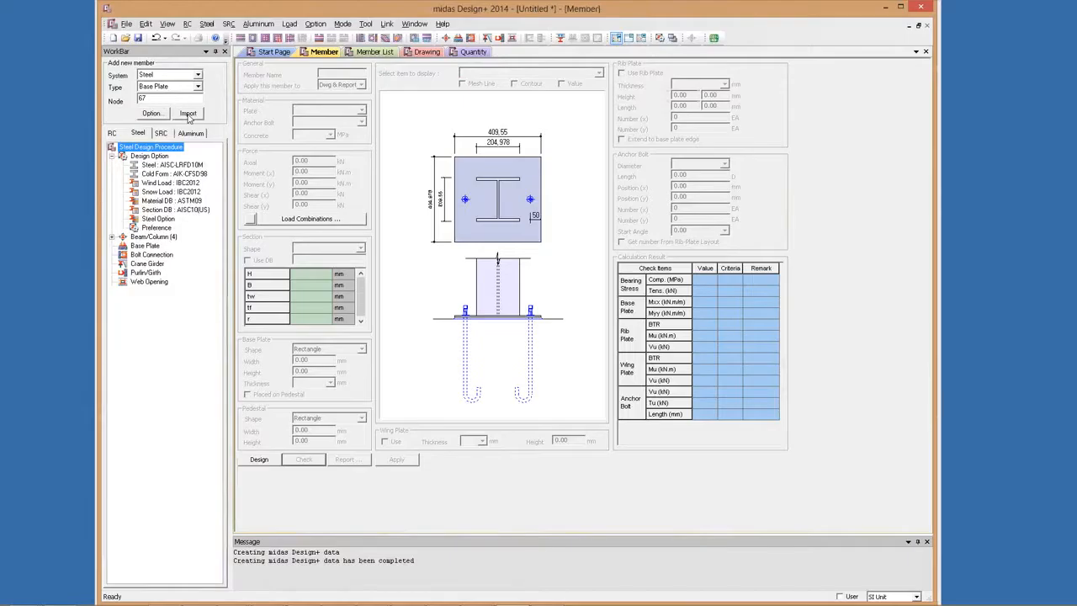
pyautogui.click(189, 115)
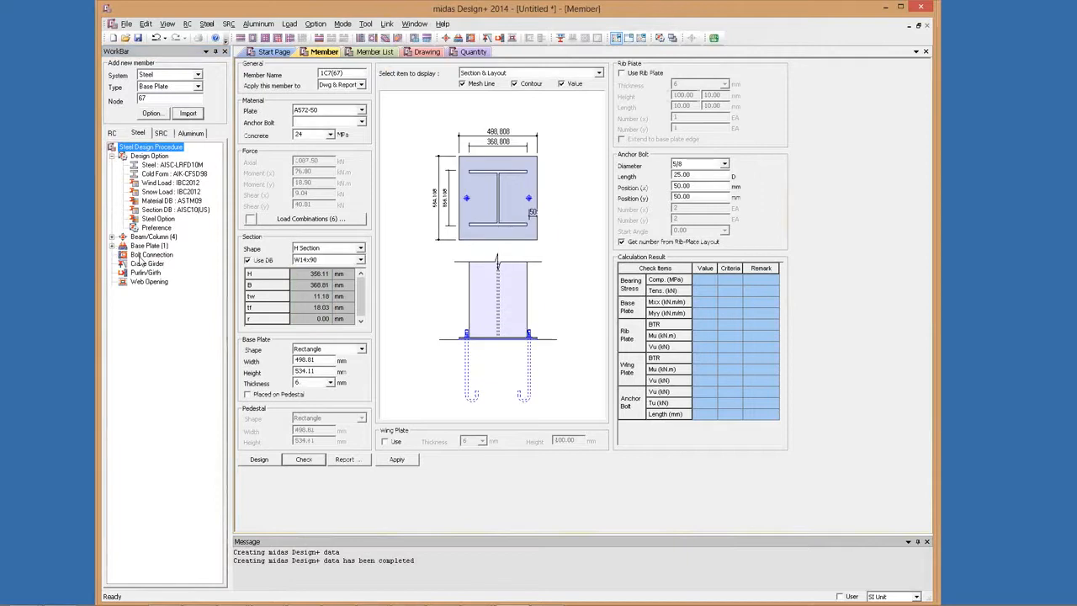
pyautogui.doubleClick(145, 245)
pyautogui.click(362, 122)
pyautogui.click(326, 132)
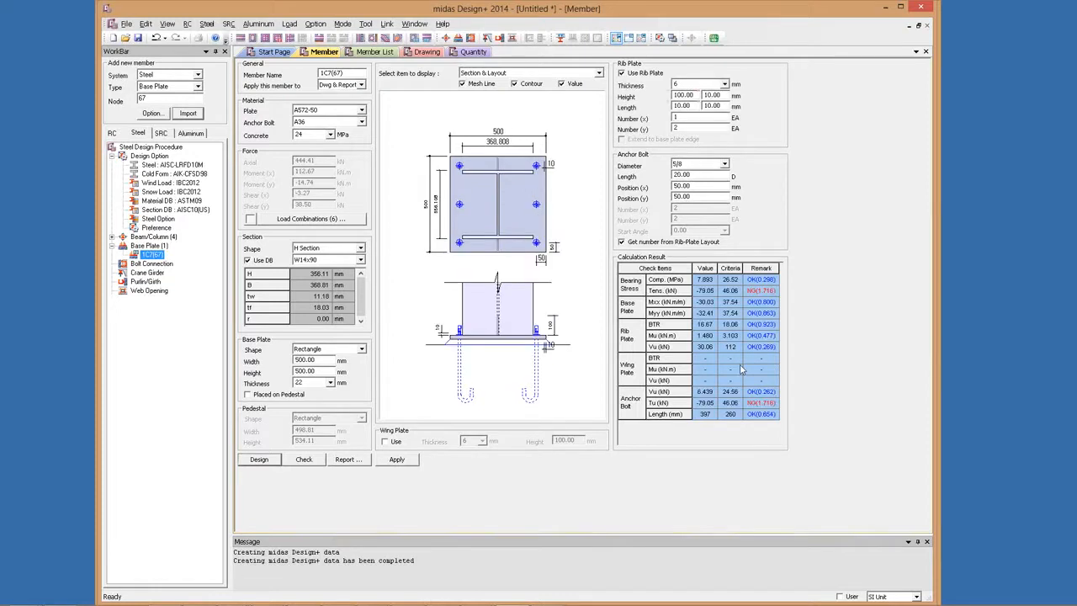
# Step: Review the base plate calculation results and display the base plate moment and shear diagrams
pyautogui.moveTo(741, 368); pyautogui.dragTo(749, 316)
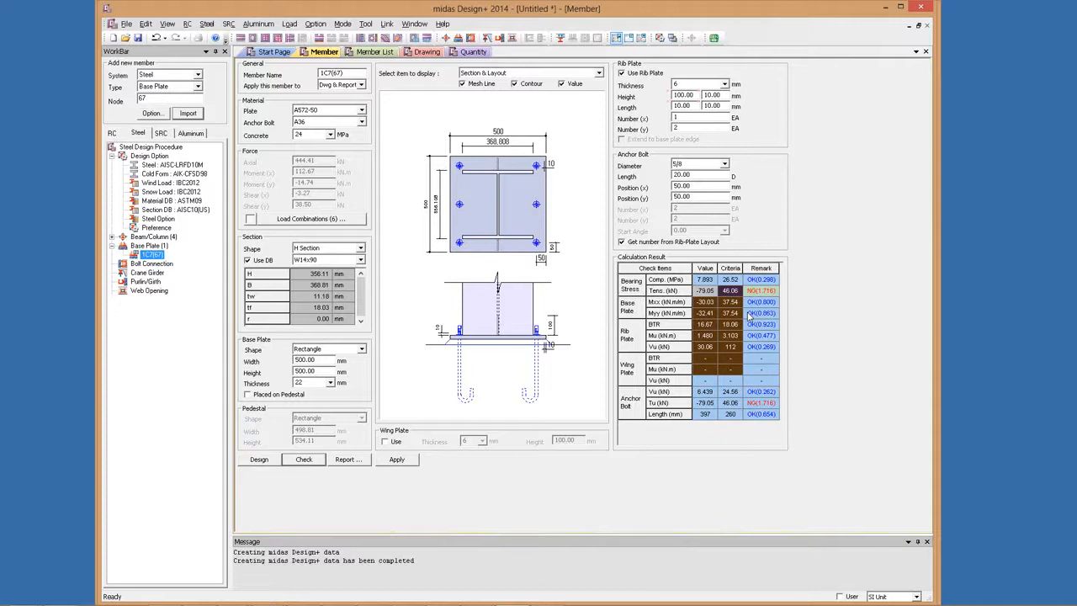
pyautogui.click(748, 317)
pyautogui.click(529, 74)
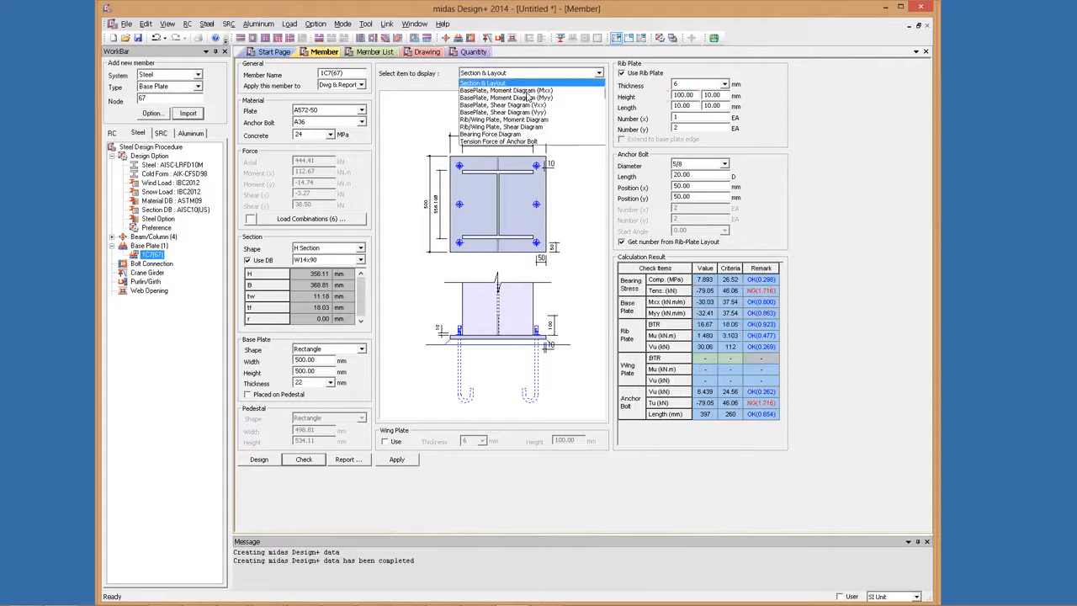
pyautogui.click(528, 96)
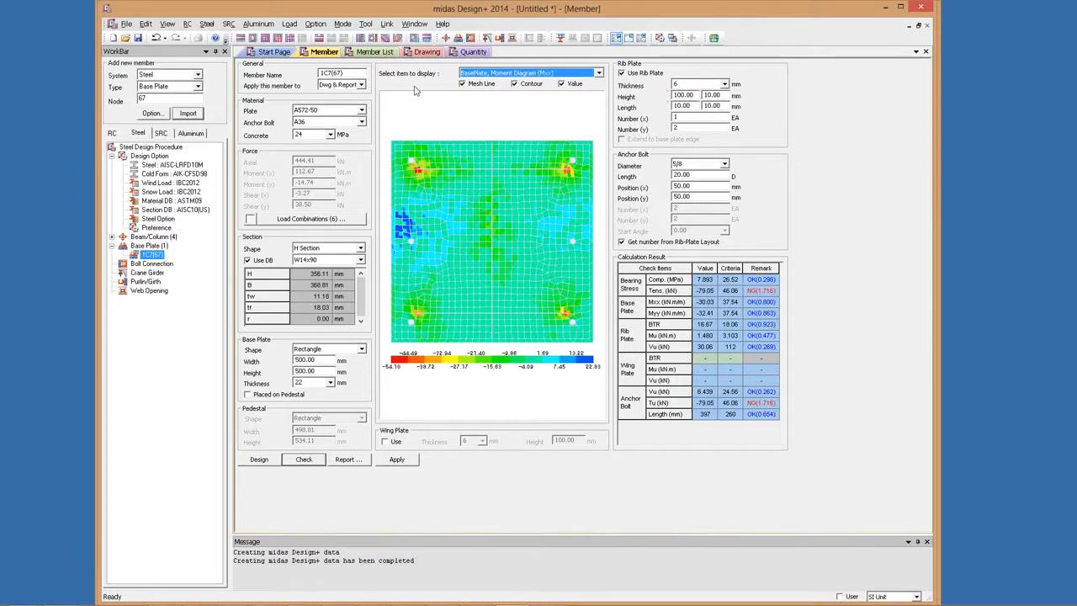
pyautogui.scroll(-1, 492, 76)
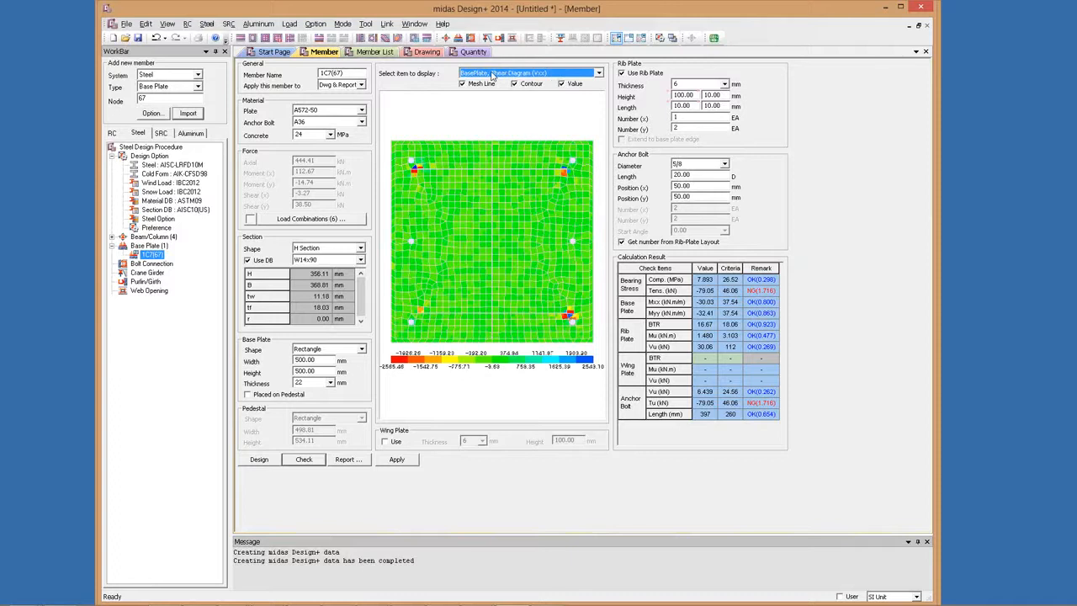
# Step: Display the Rib/Wing Plate moment diagram and review the other available result diagrams
pyautogui.click(538, 73)
pyautogui.press('Down')
pyautogui.press('Down')
pyautogui.press('Return')
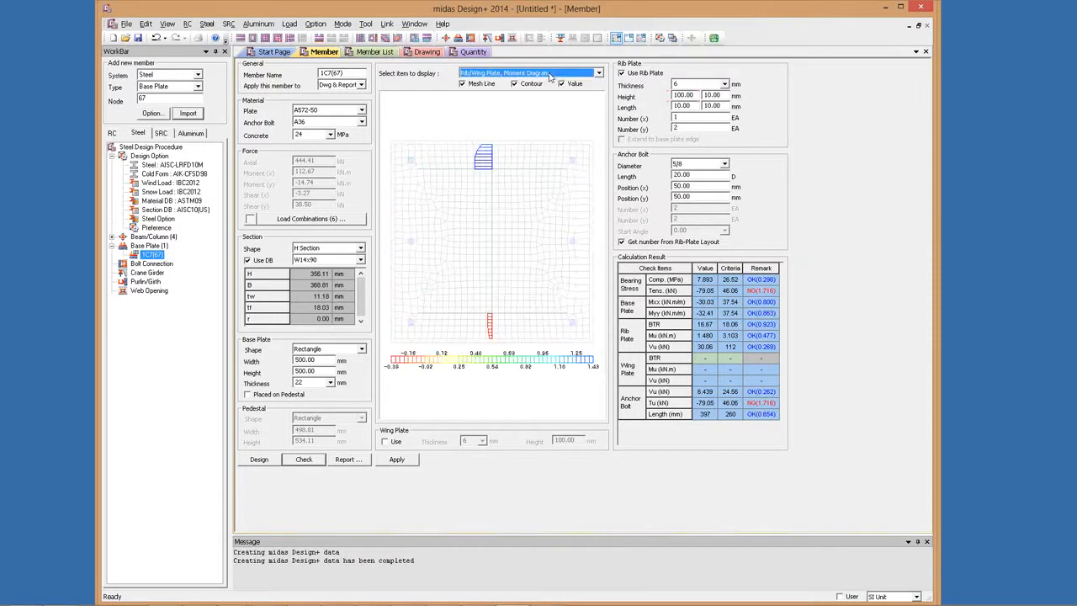
pyautogui.click(550, 74)
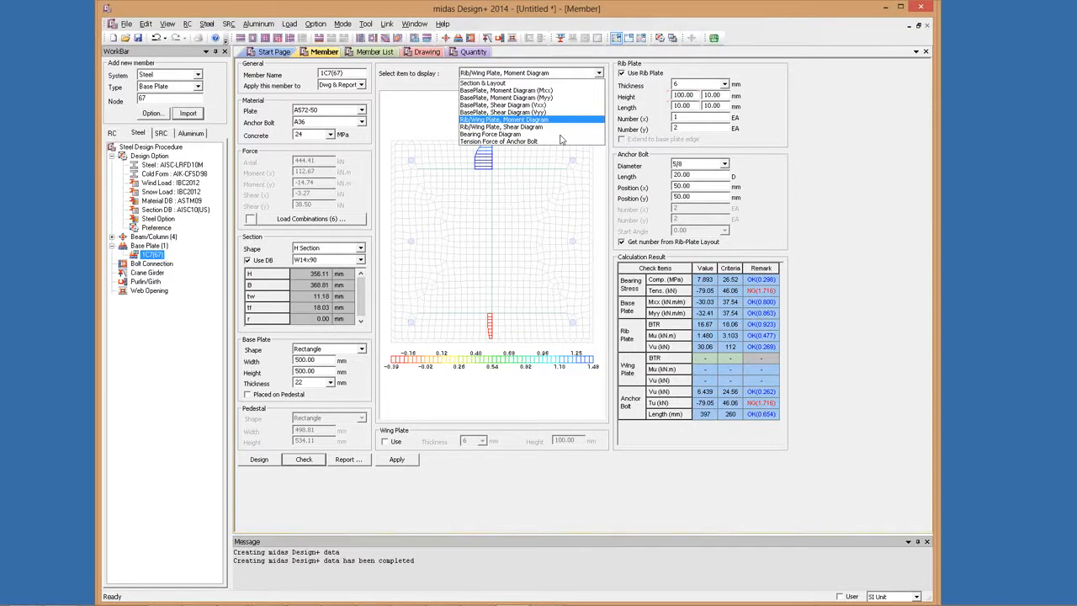
pyautogui.press('Return')
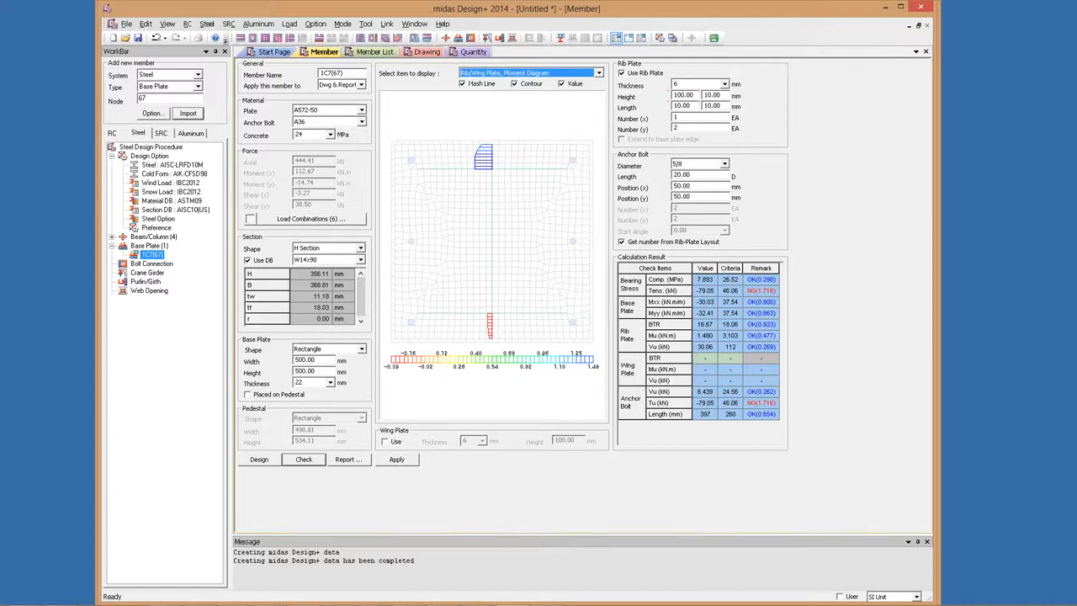
# Step: Switch to the base plate report in Word and examine its general information, material, drawings and bearing stress calculations
pyautogui.click(362, 220)
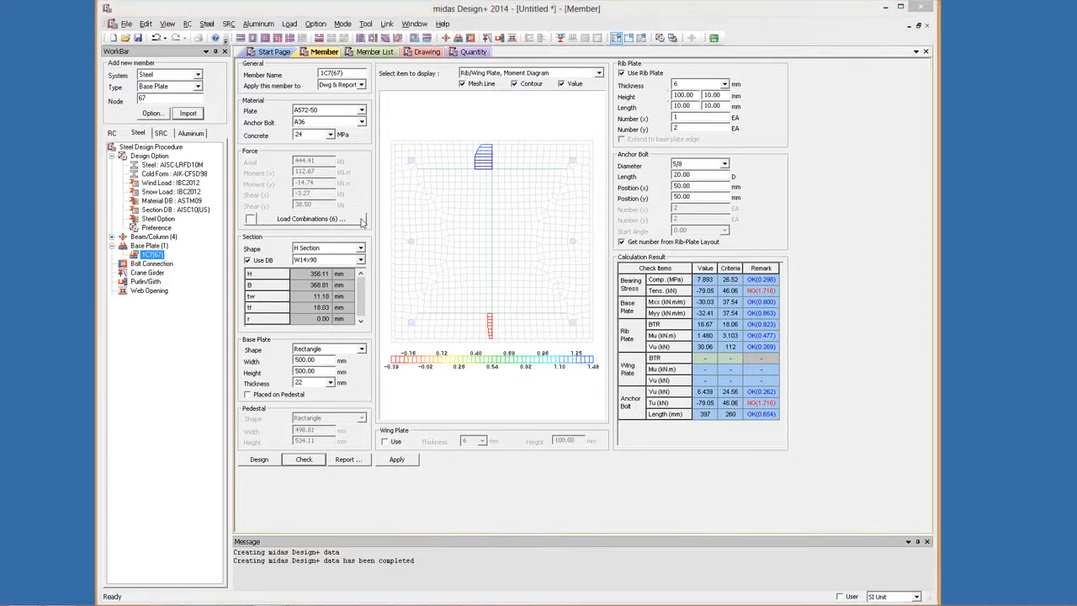
pyautogui.hotkey('alt', 'Tab')
pyautogui.scroll(10, 355, 221)
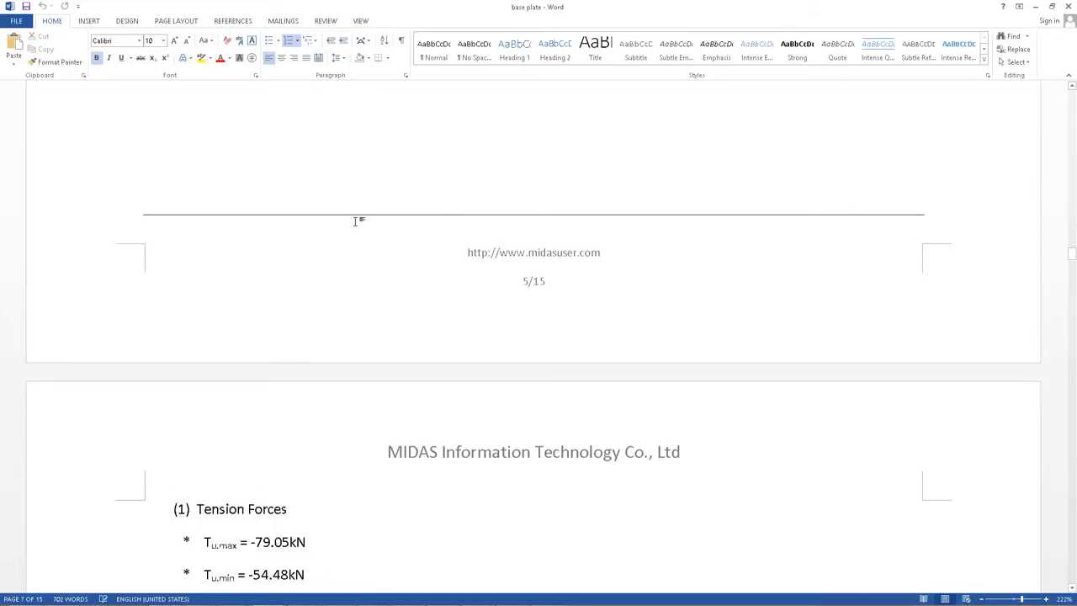
pyautogui.moveTo(1072, 253); pyautogui.dragTo(1069, 81)
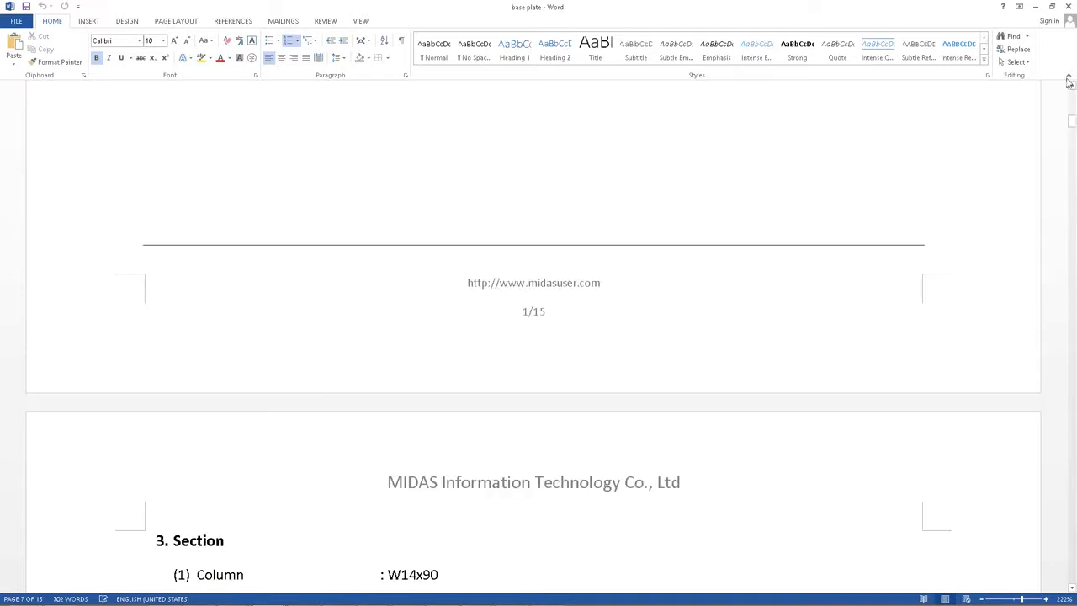
pyautogui.scroll(10, 529, 280)
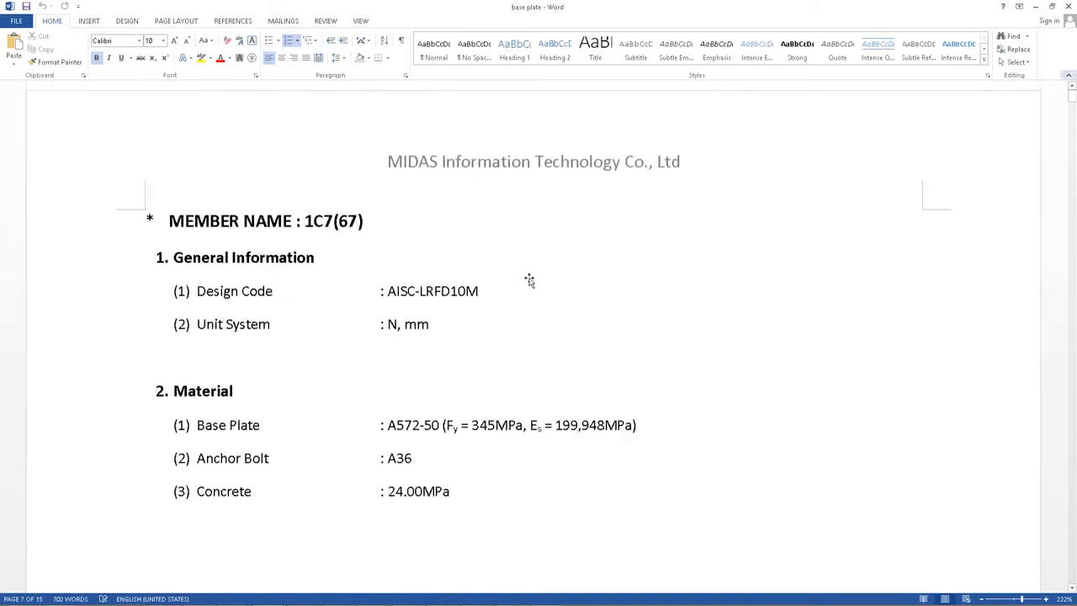
pyautogui.scroll(-10, 529, 280)
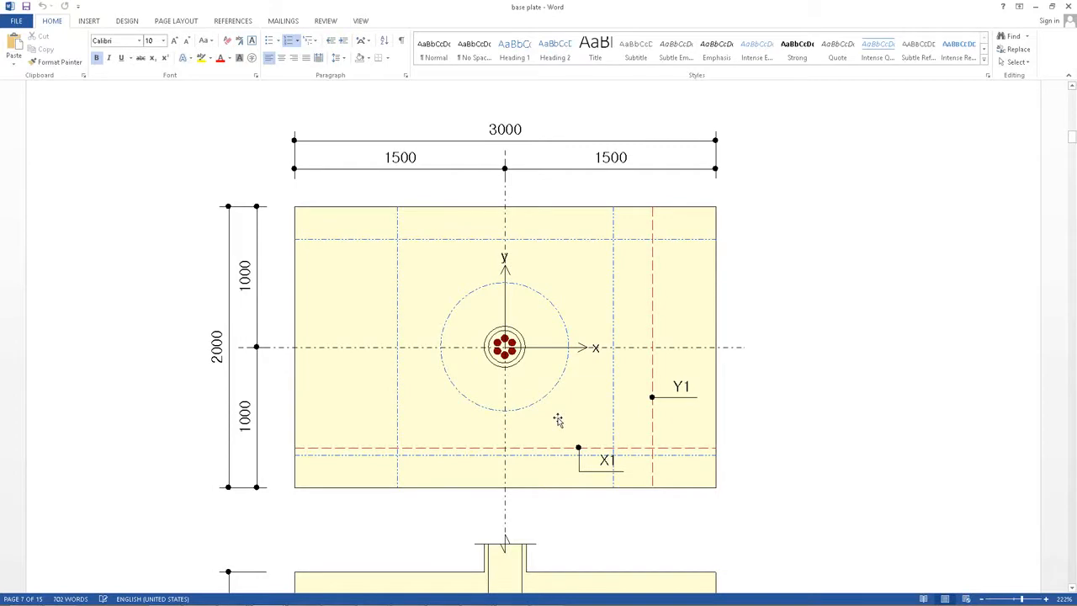
pyautogui.scroll(-1, 558, 421)
pyautogui.scroll(1, 376, 378)
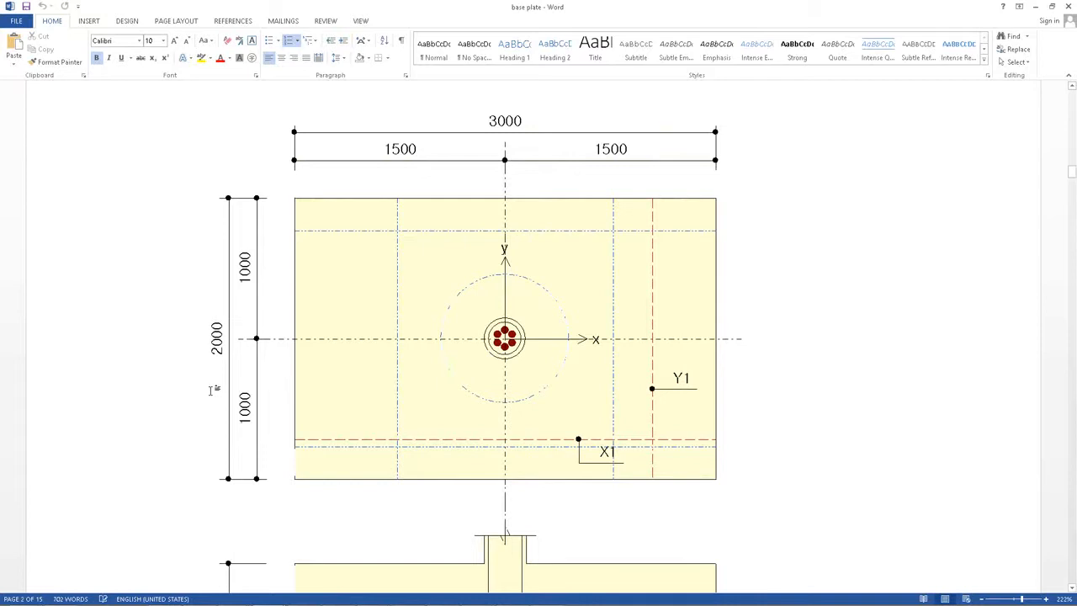
pyautogui.scroll(-10, 308, 125)
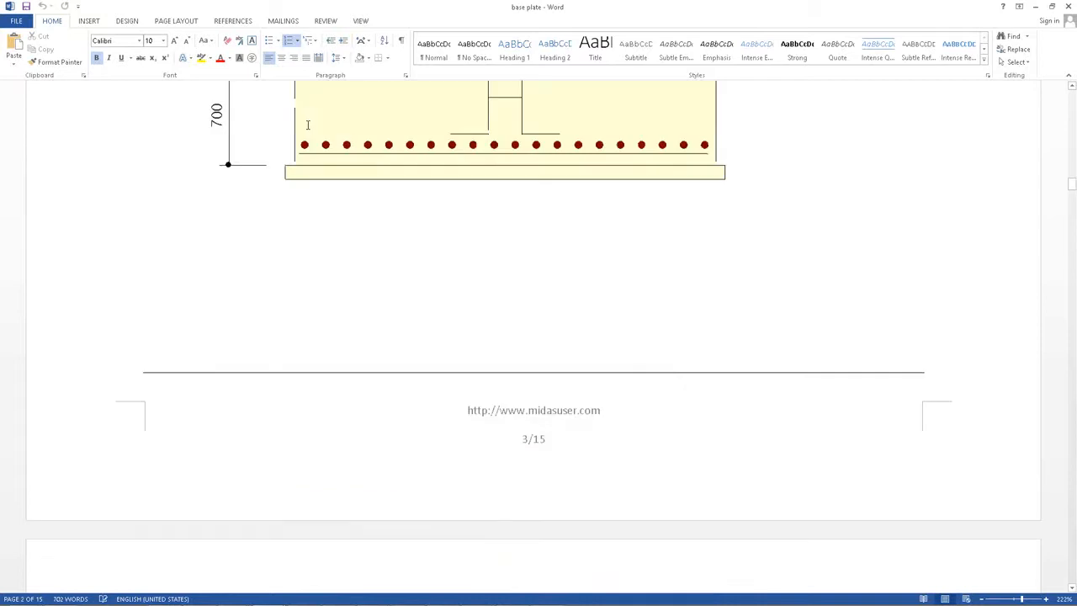
pyautogui.scroll(-9, 308, 124)
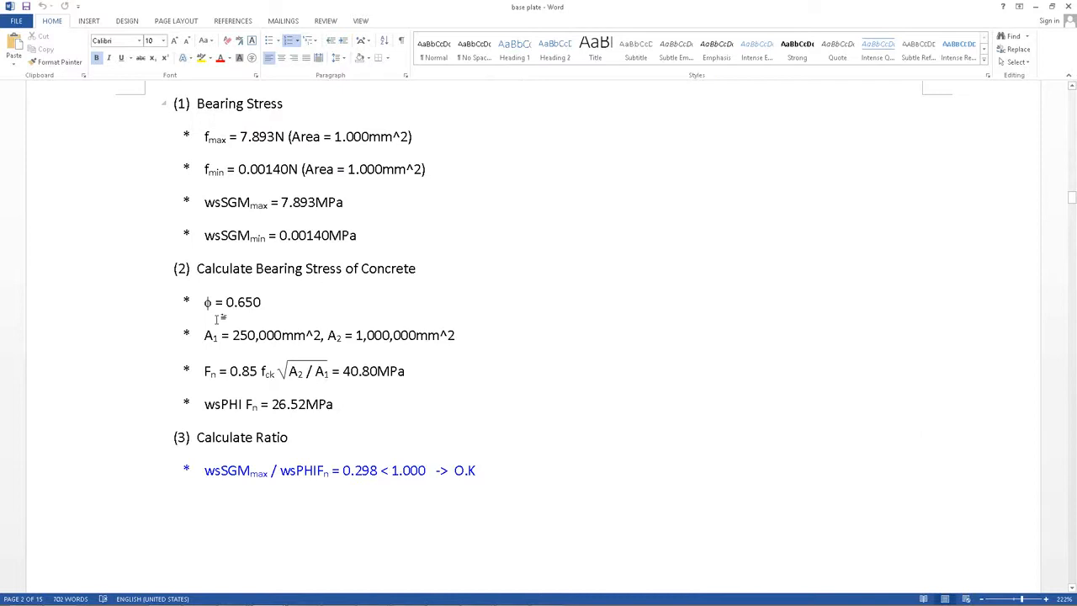
pyautogui.scroll(-4, 193, 307)
pyautogui.scroll(-10, 165, 296)
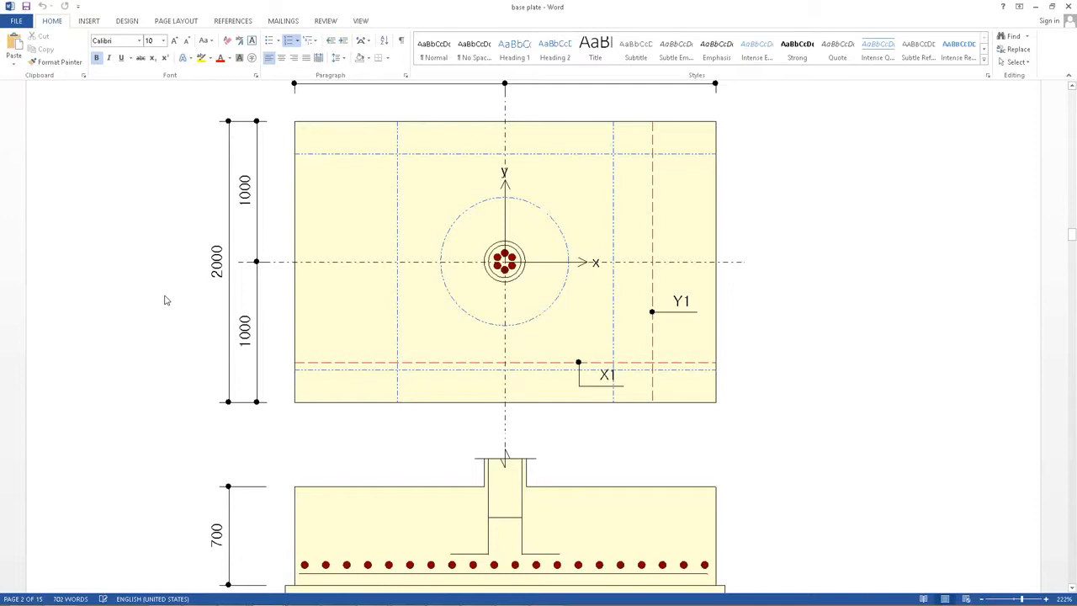
pyautogui.scroll(-10, 165, 300)
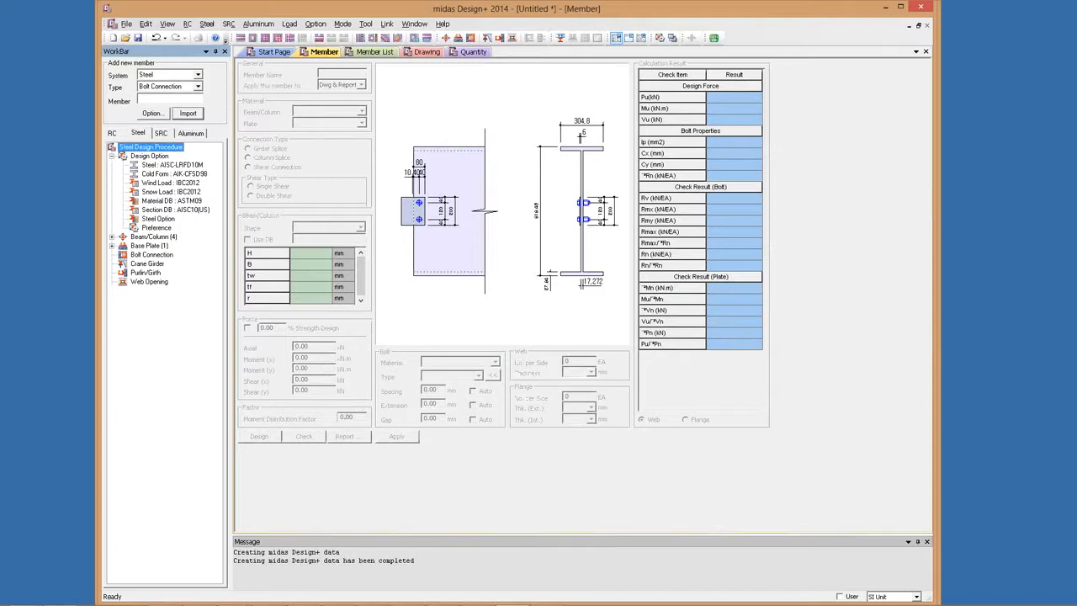
# Step: Select members 166, 169, 198 and 304 in Gen, import them as bolt connections in Design+ and run the design of 3SG1(166)
pyautogui.hotkey('alt', 'Tab')
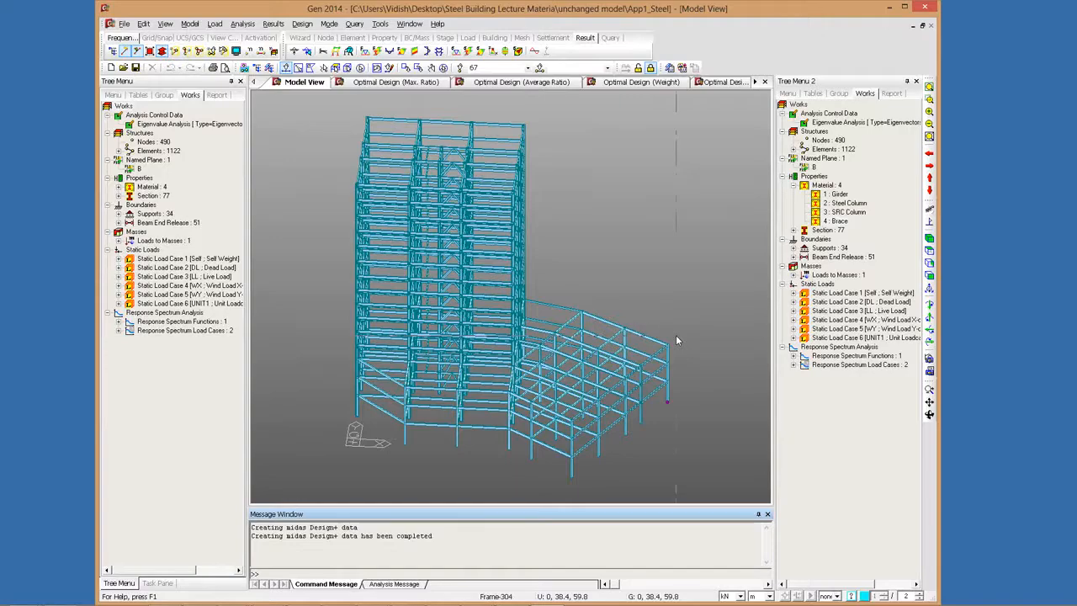
pyautogui.moveTo(681, 338)
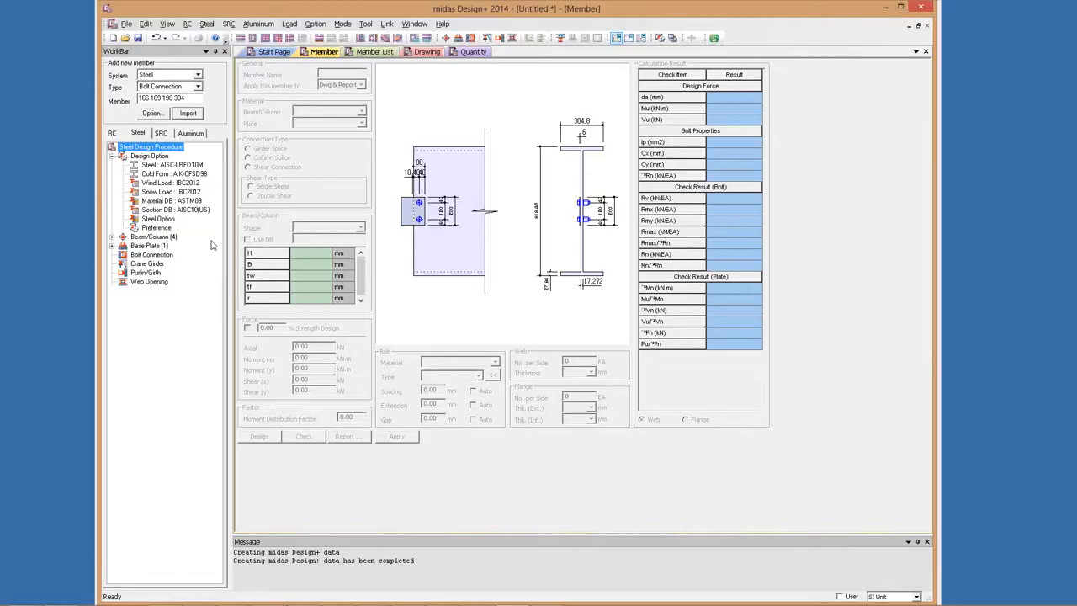
pyautogui.click(147, 253)
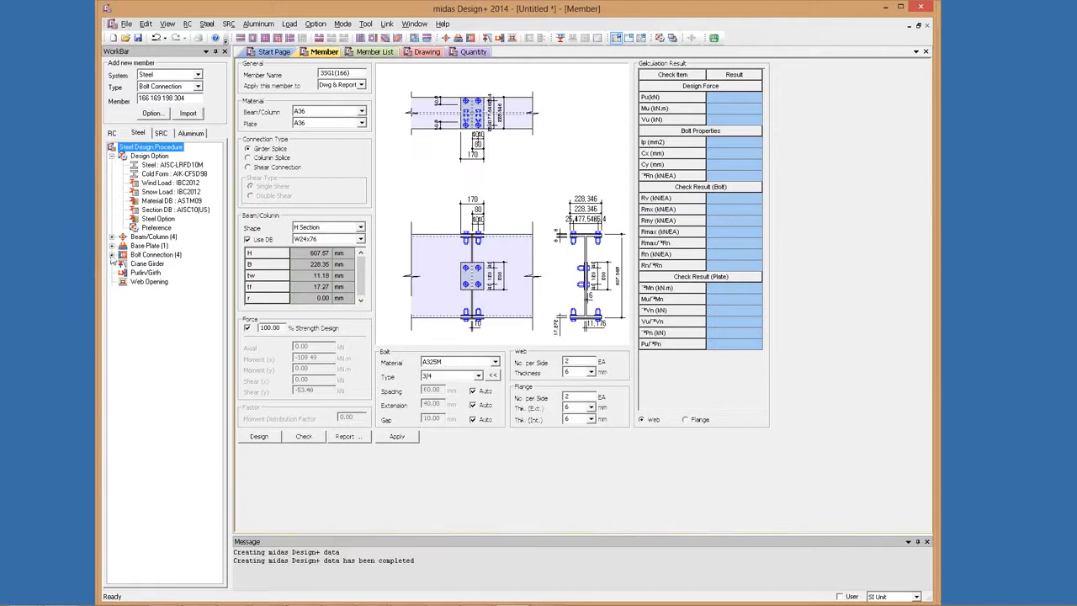
pyautogui.click(112, 254)
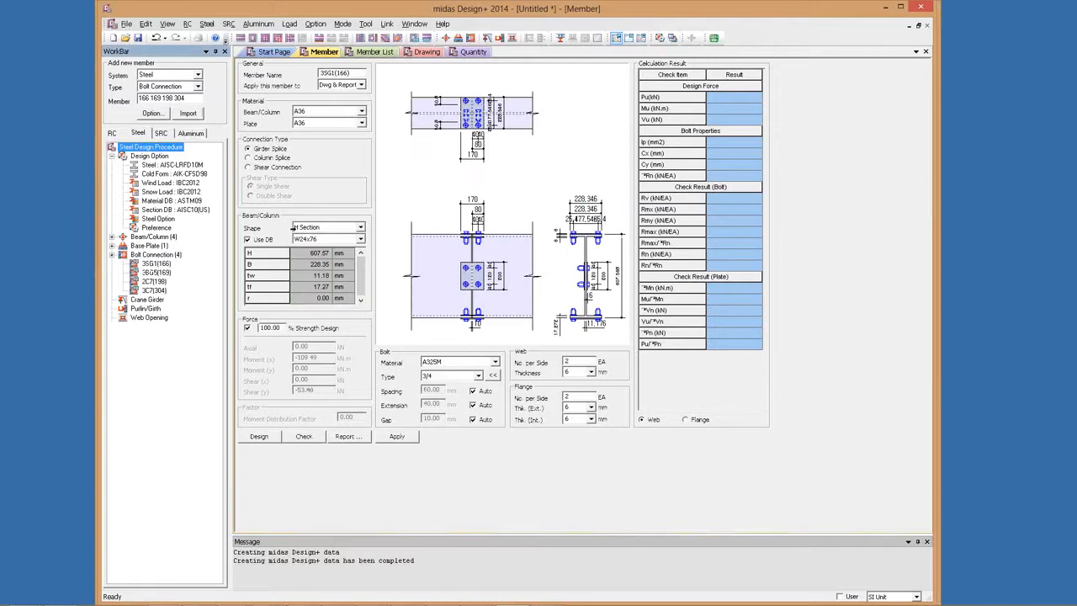
pyautogui.click(156, 263)
pyautogui.click(265, 436)
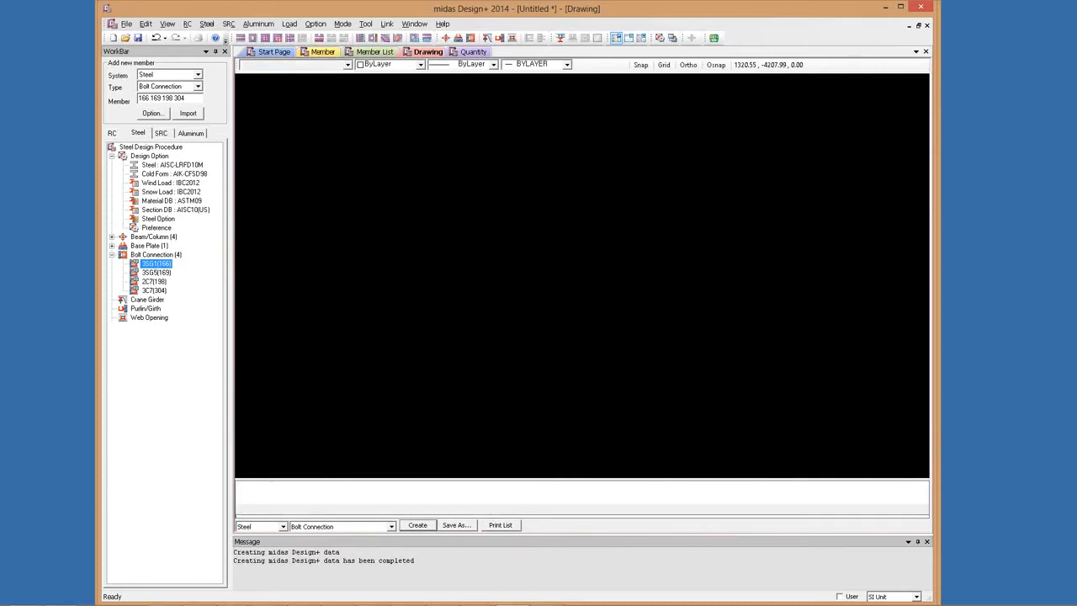
# Step: Examine the 3SG1(166) and 3SG5(169) girder splice details in the bolt connection drawing, then view the Crane Girder and Web Opening design items
pyautogui.scroll(5, 521, 220)
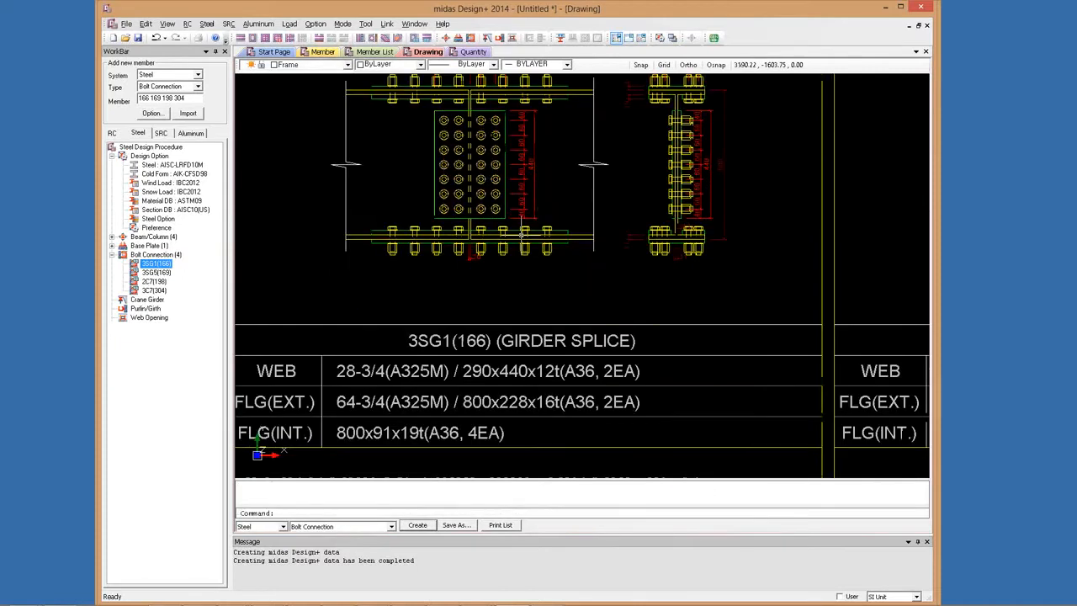
pyautogui.scroll(-3, 521, 234)
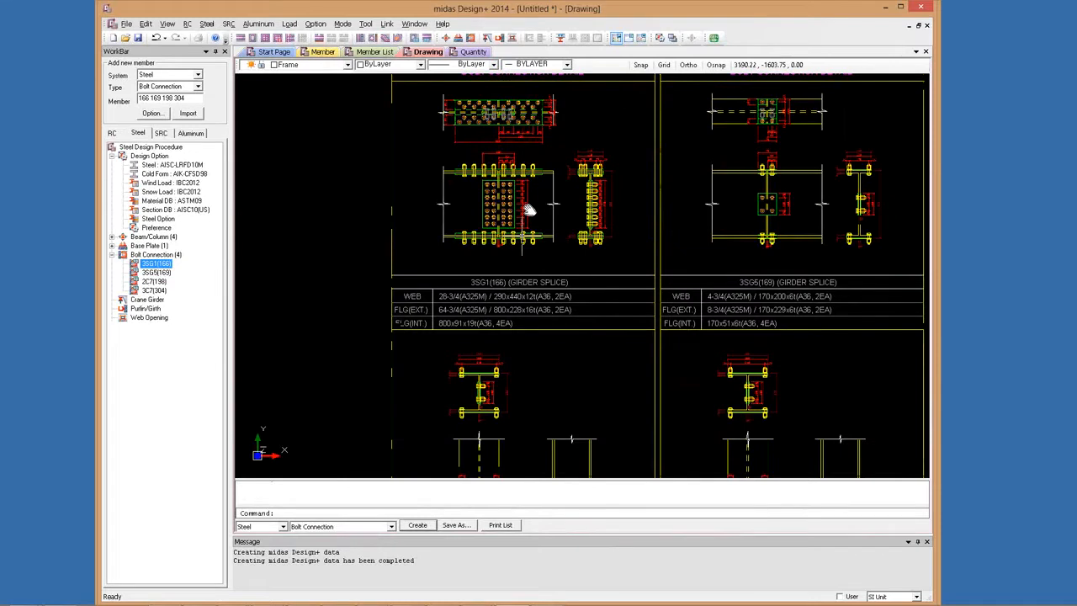
pyautogui.scroll(3, 527, 210)
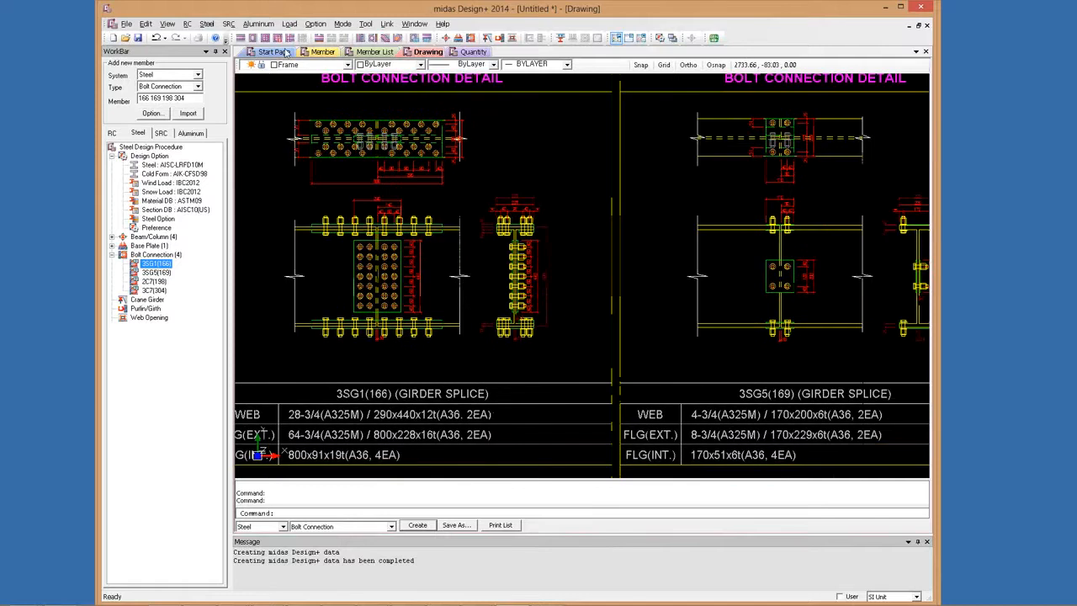
pyautogui.click(147, 301)
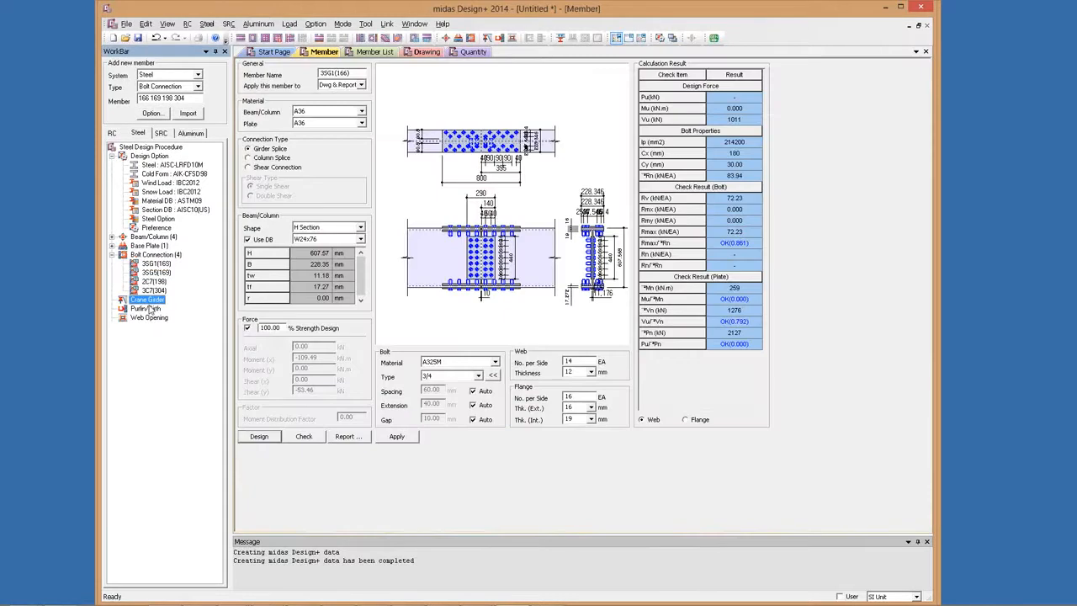
pyautogui.click(148, 317)
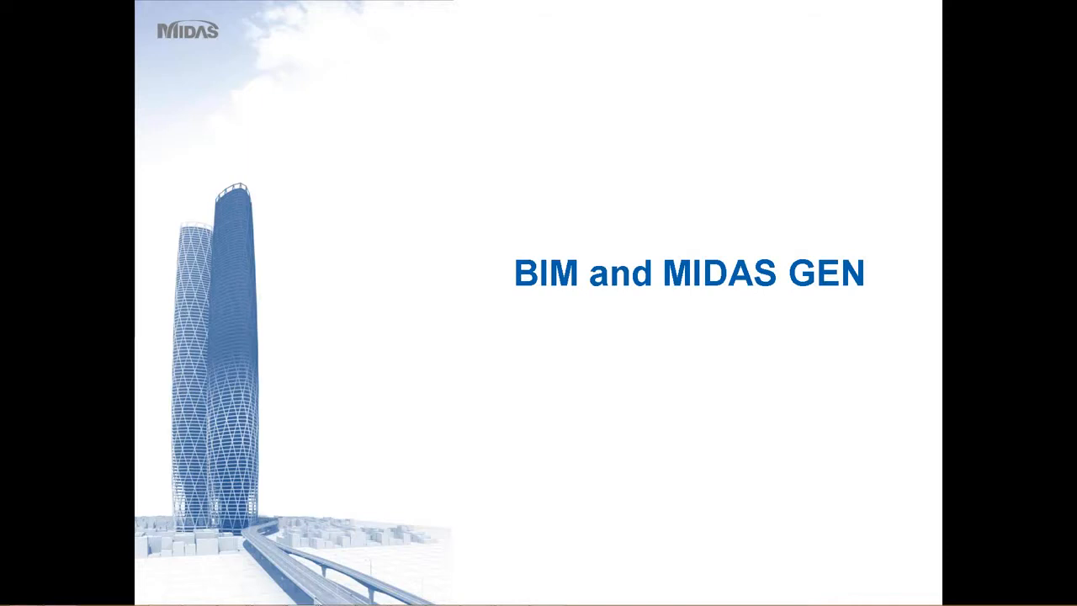
pyautogui.press('Right')
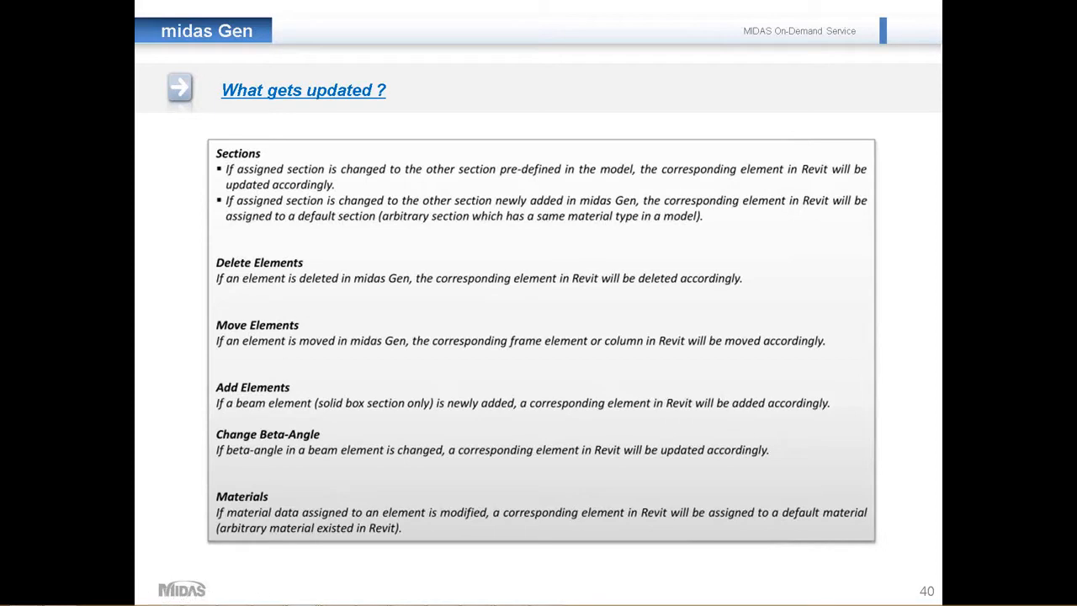
pyautogui.press('Right')
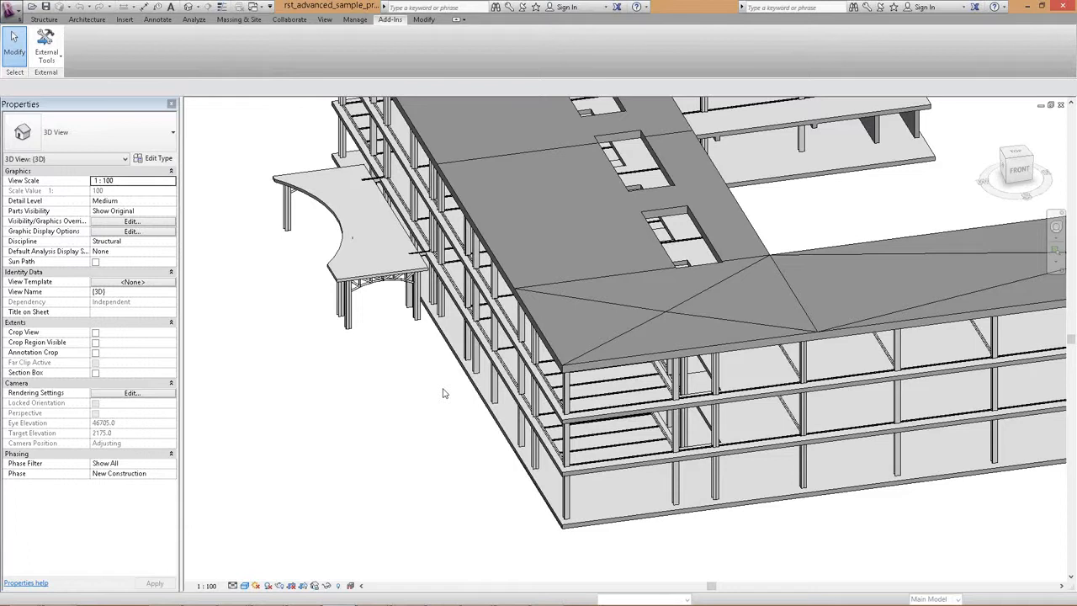
# Step: In Revit, select the lowest-storey column at the building's front corner and inspect its section type and properties
pyautogui.scroll(-2, 455, 351)
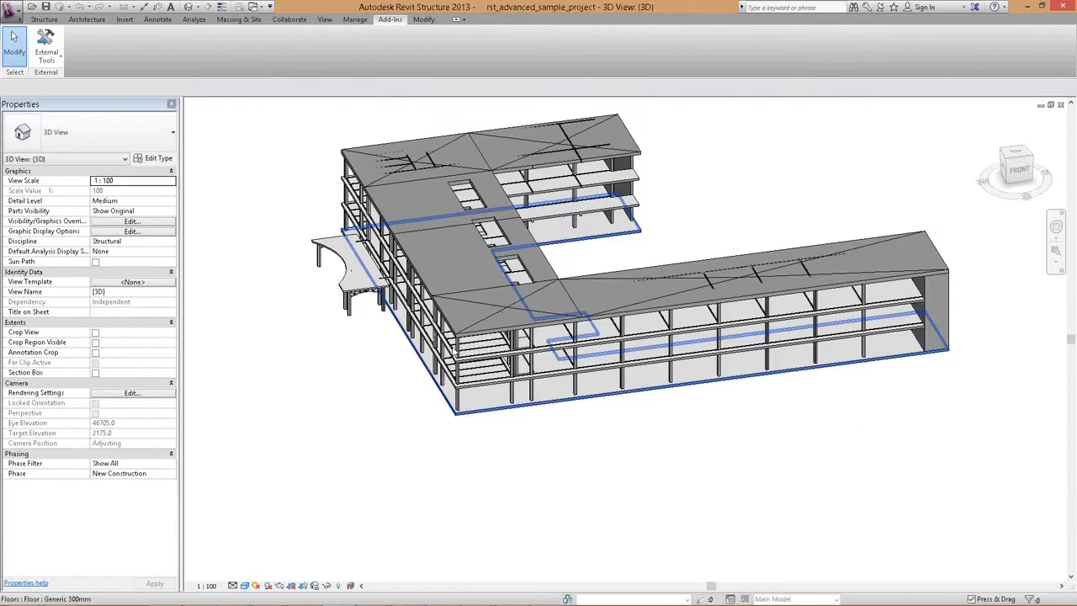
pyautogui.click(274, 226)
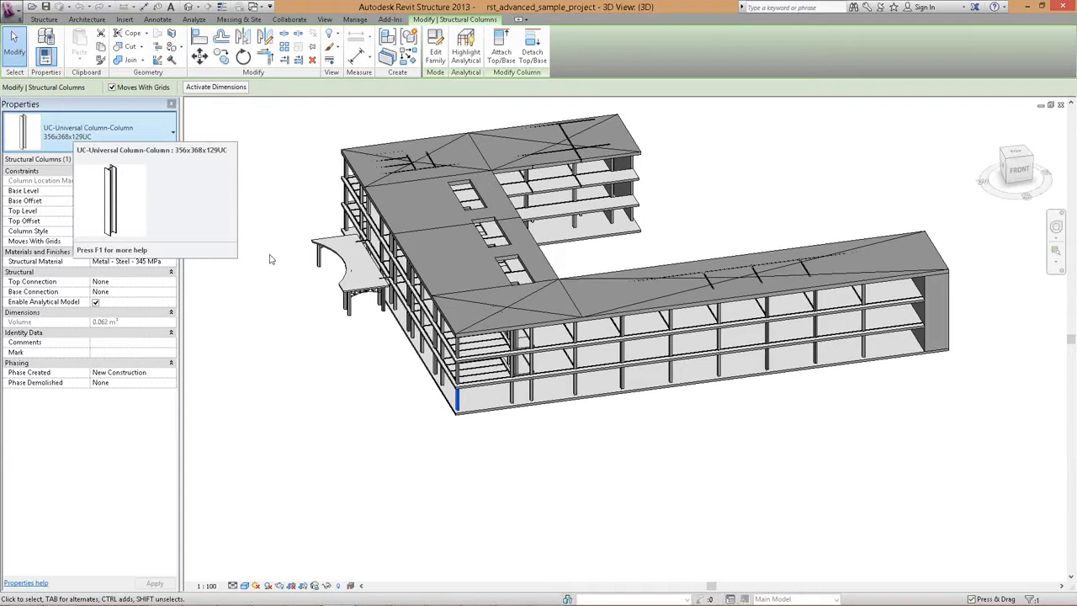
pyautogui.scroll(1, 57, 67)
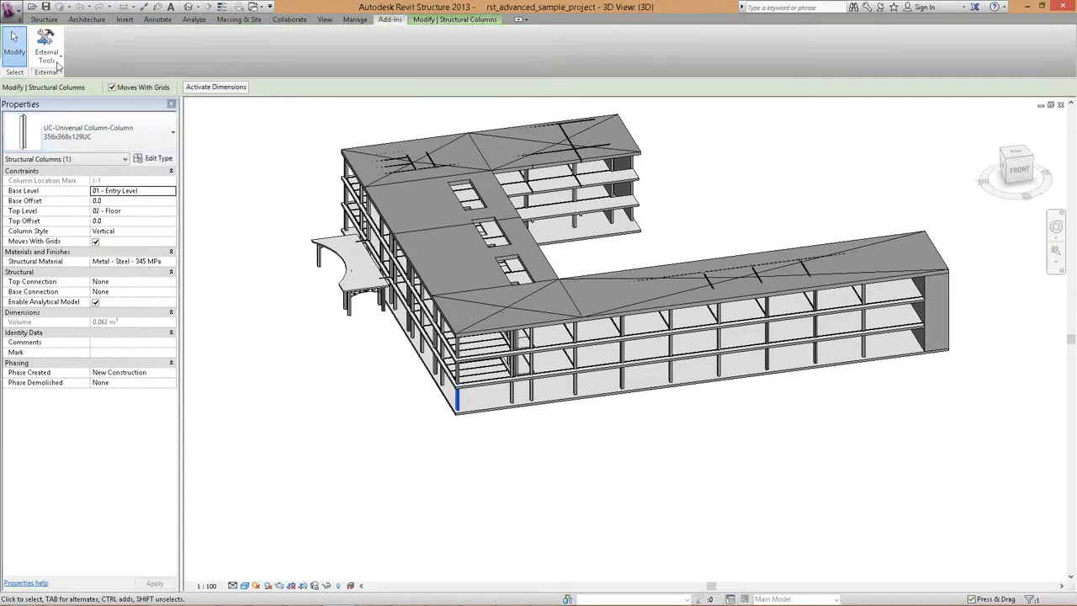
# Step: Send the Revit model to midas Gen with kN and mm units, overwriting the existing rst_advanced_sample_project.mgt
pyautogui.click(57, 66)
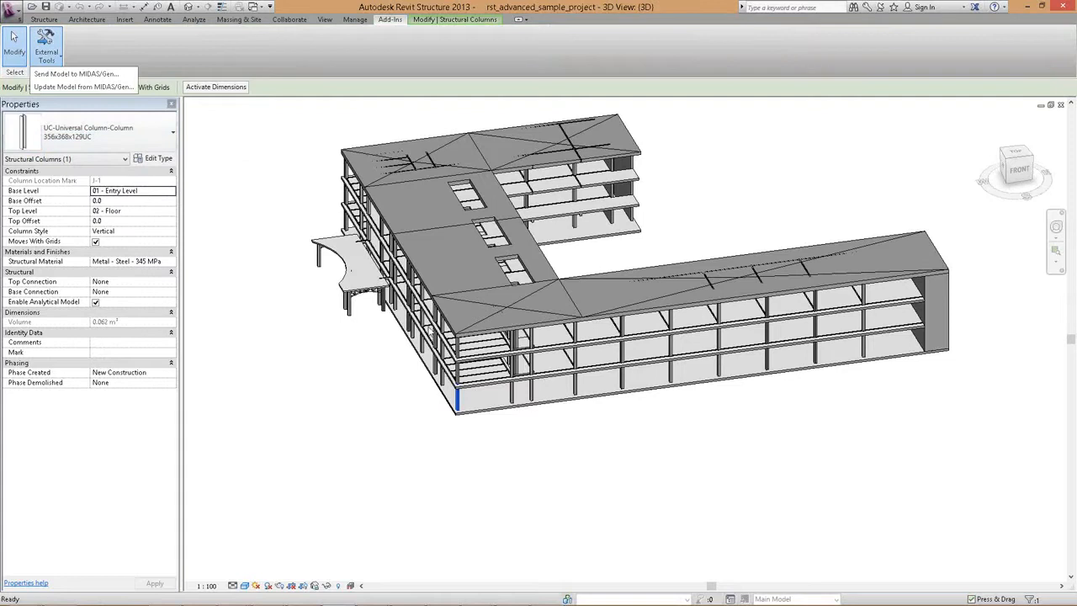
pyautogui.click(76, 74)
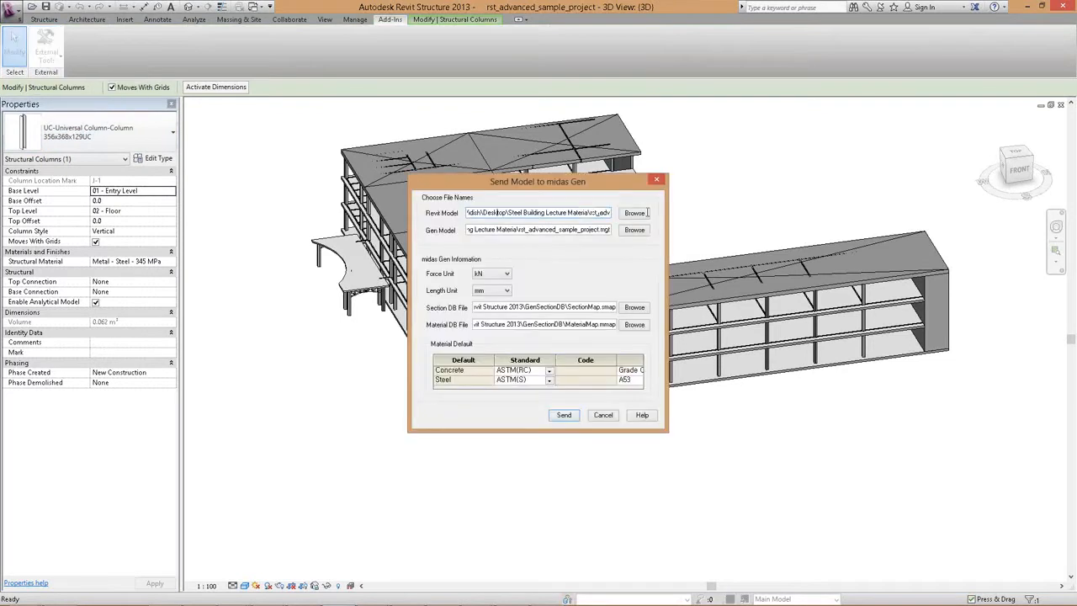
pyautogui.moveTo(647, 212); pyautogui.dragTo(652, 216)
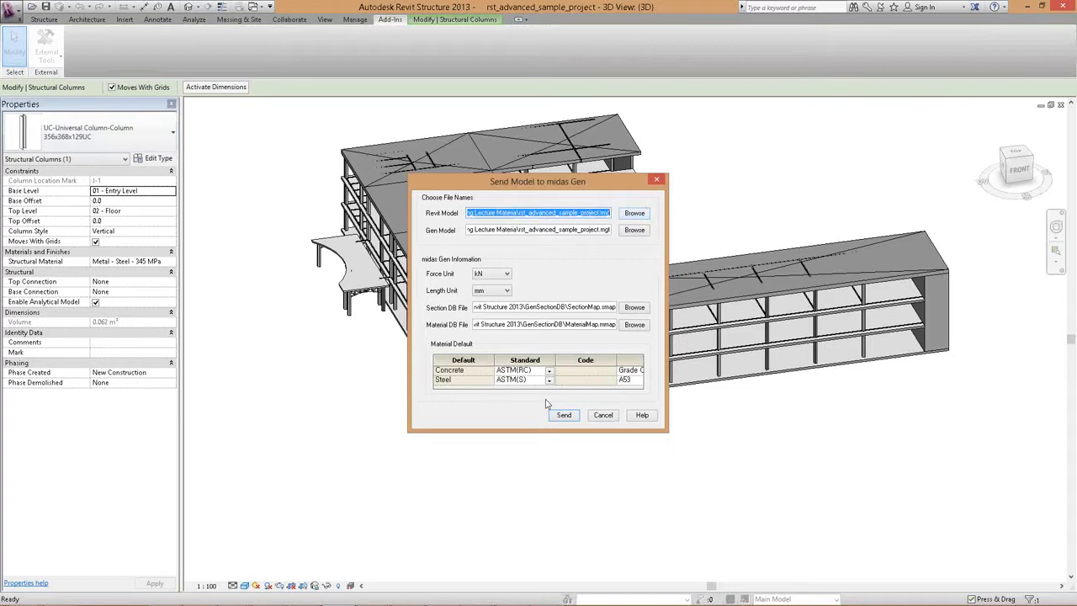
pyautogui.click(564, 416)
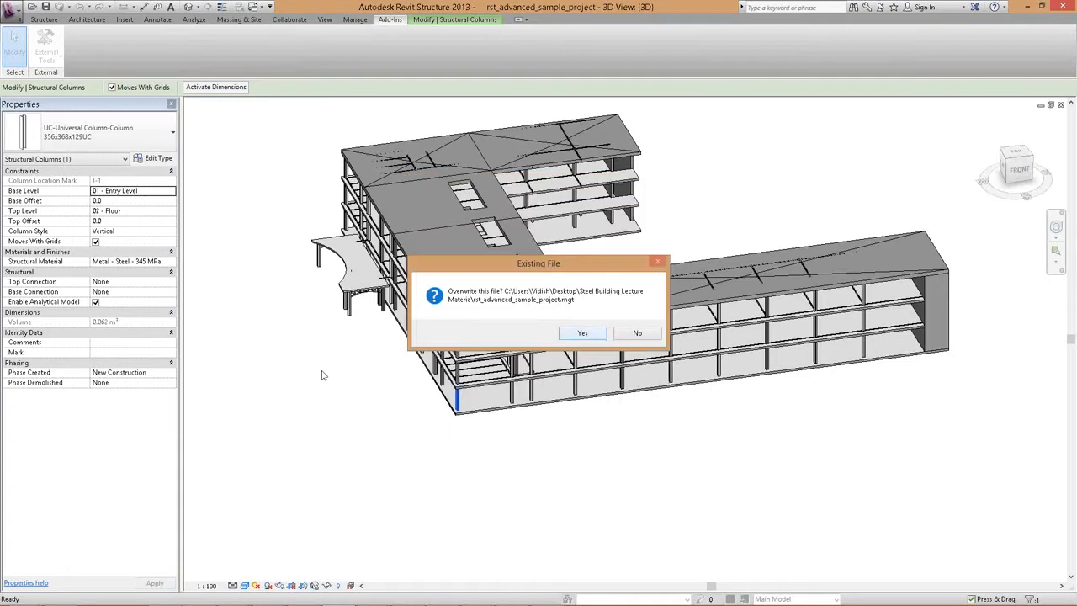
pyautogui.click(584, 331)
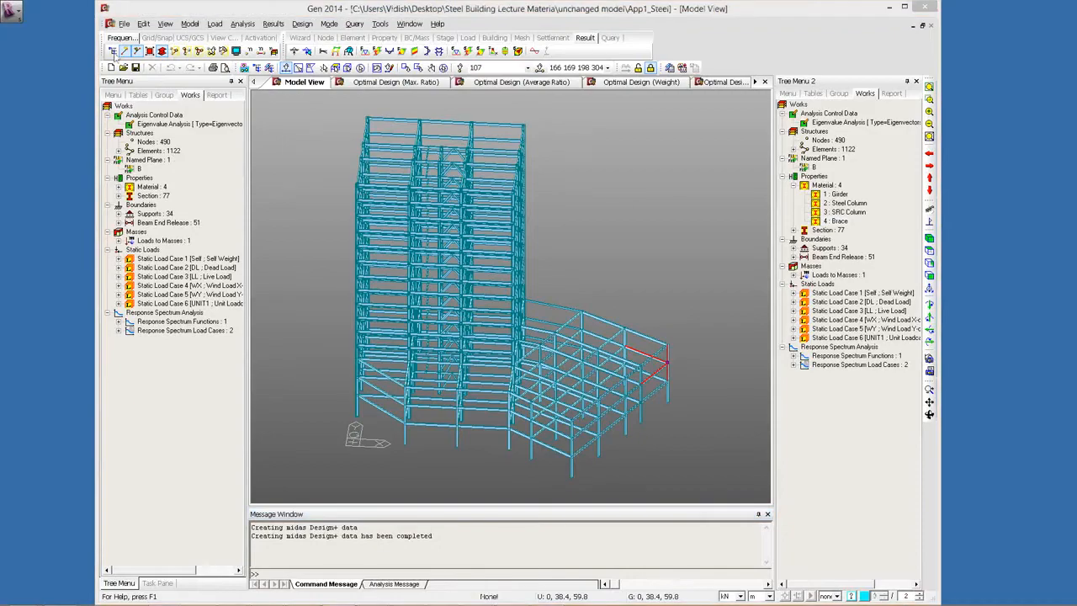
# Step: Switch to Gen, start a new project and import rst_advanced_sample_project.mgt from the Steel Building Lecture Materia folder
pyautogui.click(113, 52)
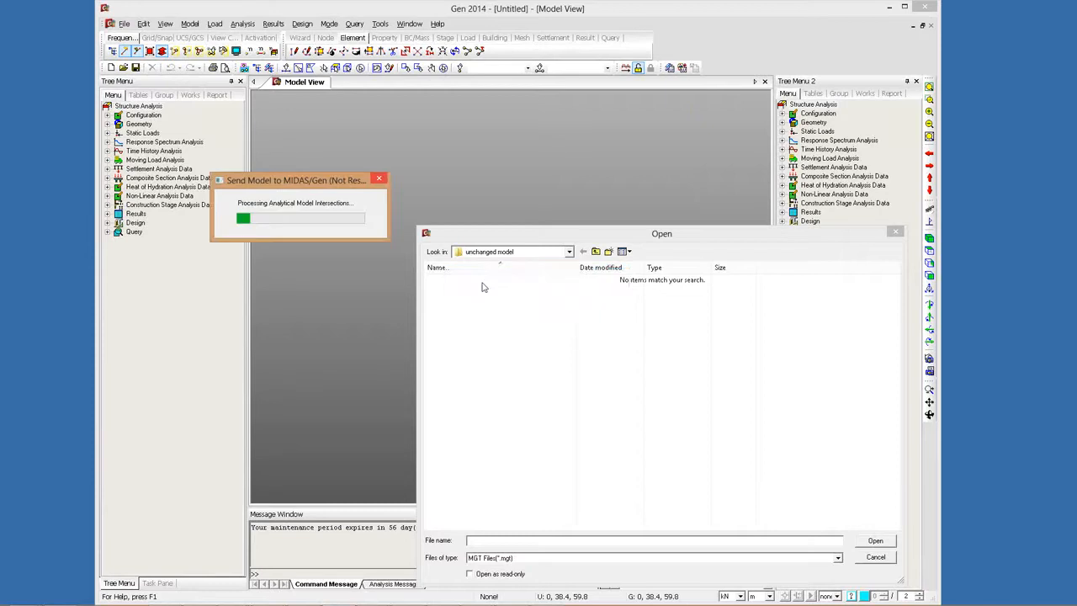
pyautogui.click(290, 182)
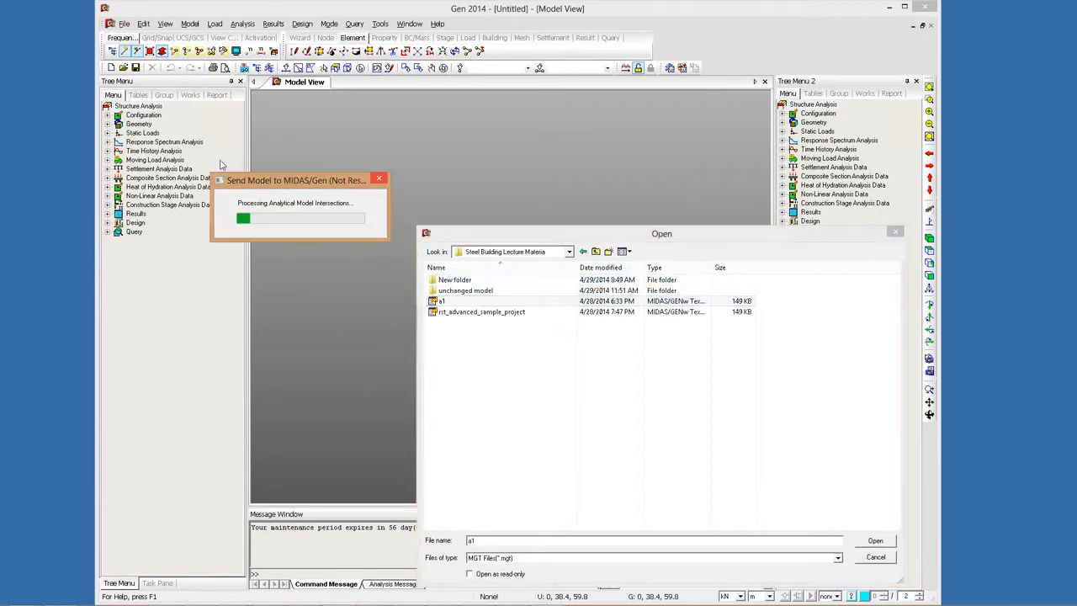
pyautogui.moveTo(348, 183); pyautogui.dragTo(274, 164)
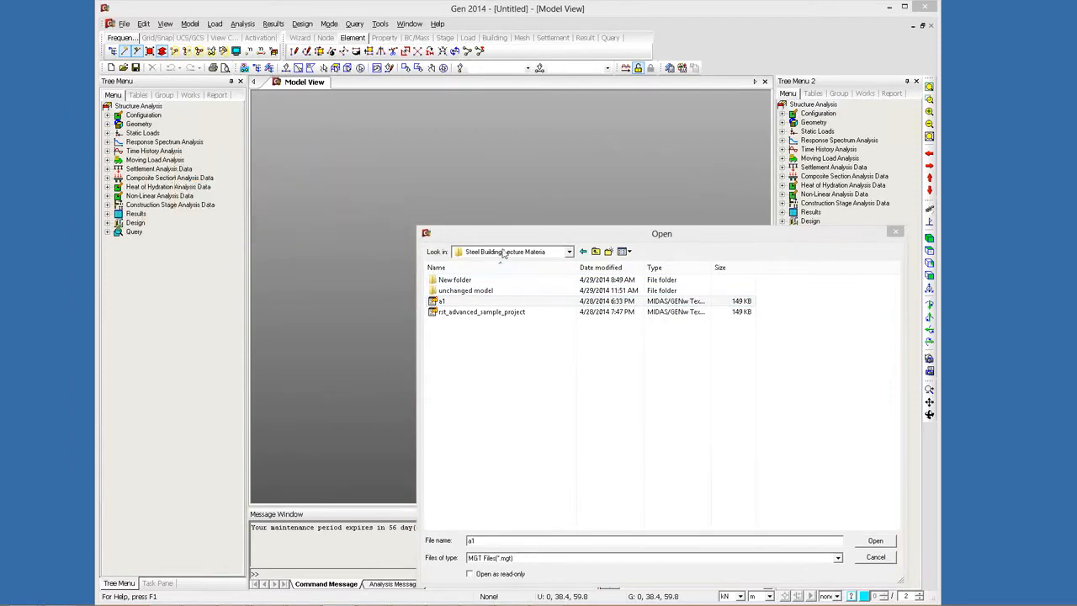
pyautogui.click(459, 303)
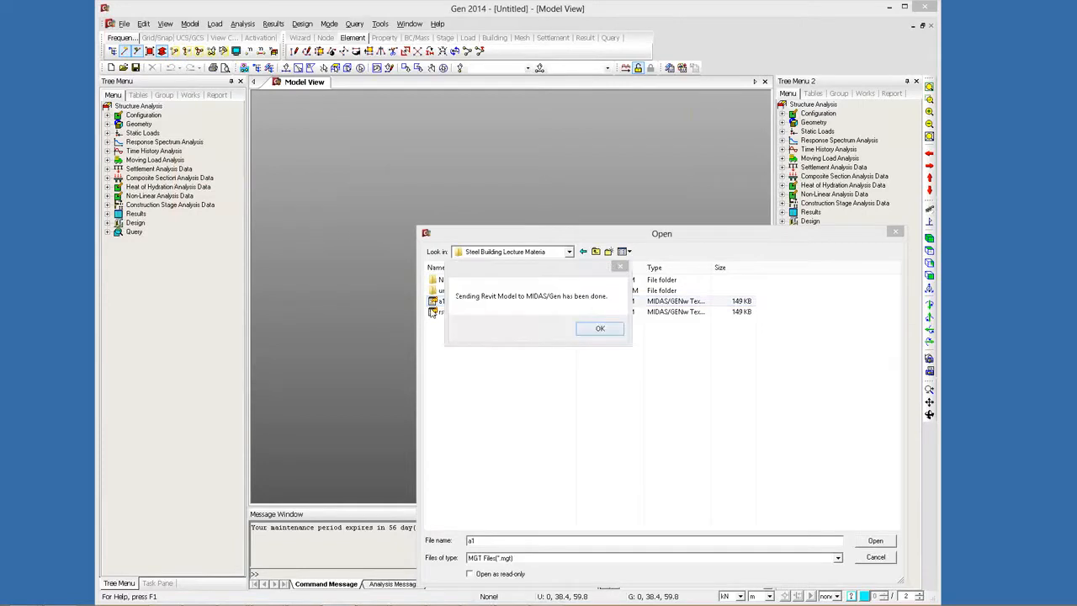
pyautogui.press('Return')
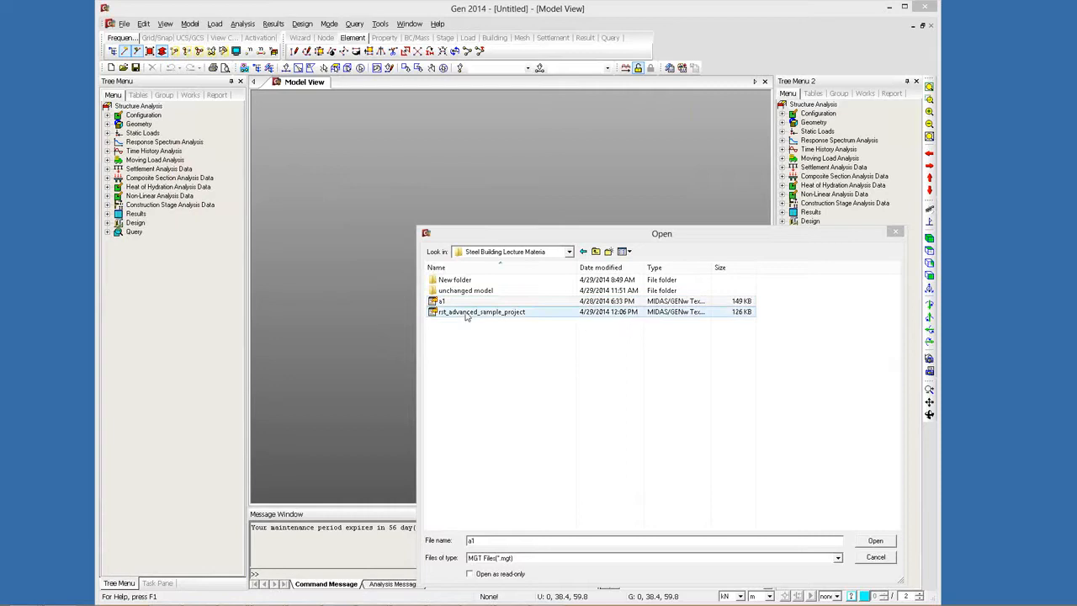
pyautogui.click(468, 312)
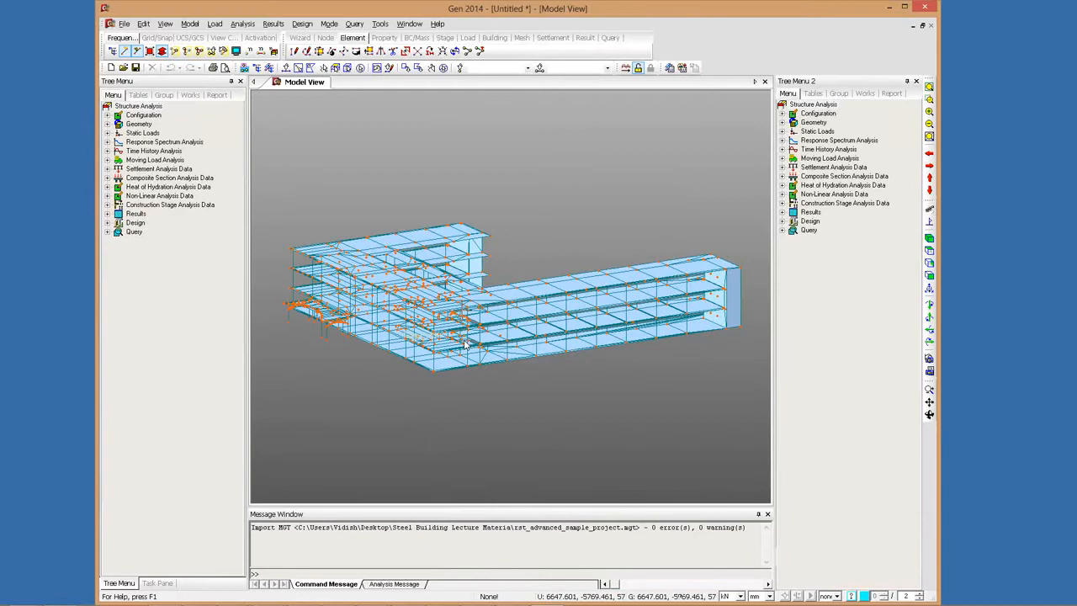
# Step: Import a1.mgt and examine the curved entrance canopy with its supporting columns and truss
pyautogui.hotkey('ctrl', 'o')
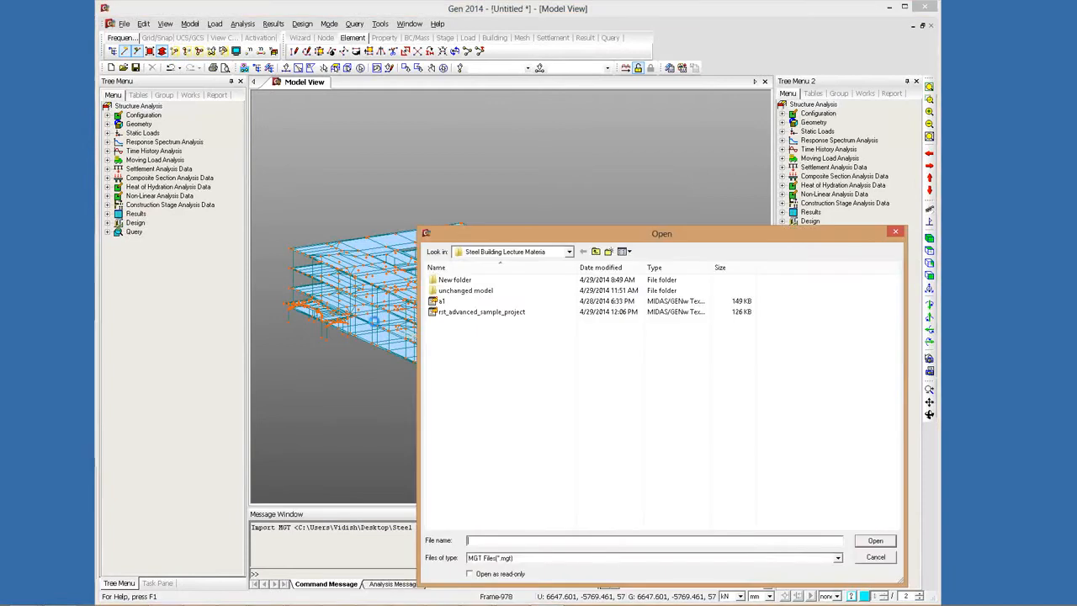
pyautogui.press('Escape')
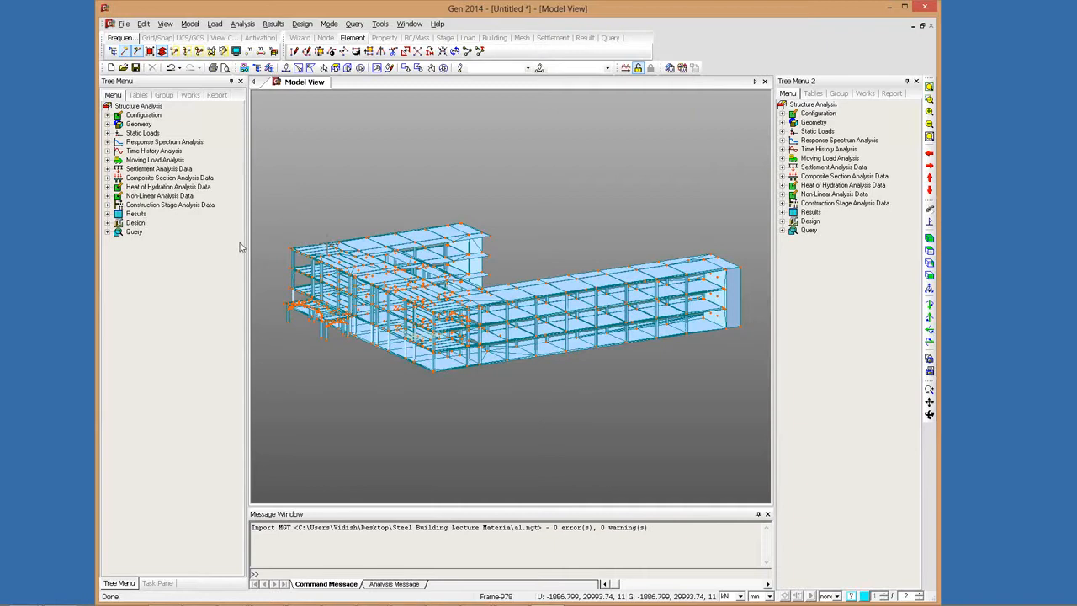
pyautogui.scroll(3, 315, 359)
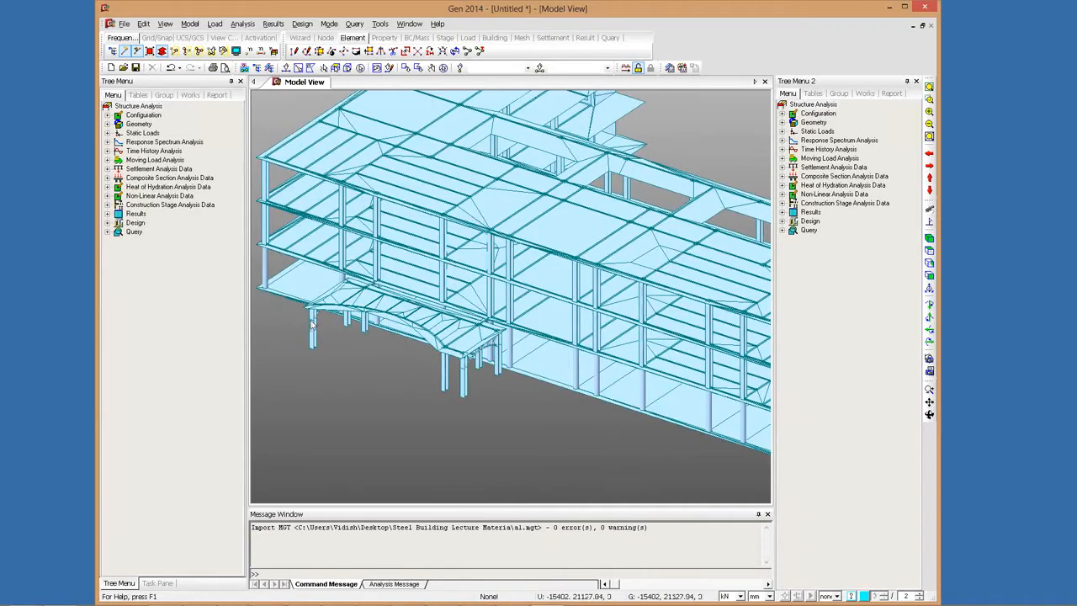
pyautogui.scroll(1, 315, 332)
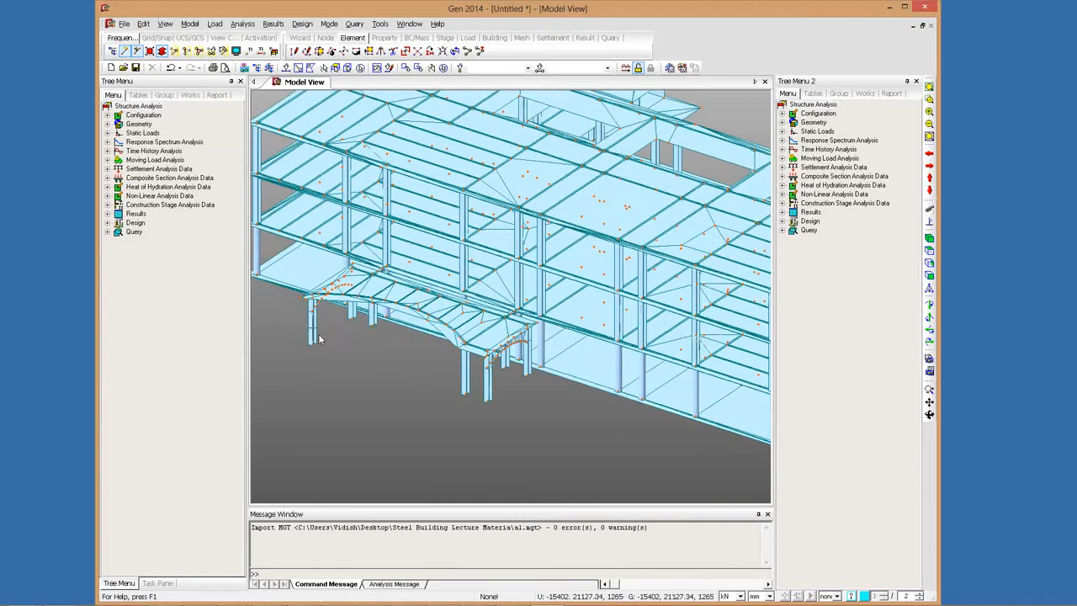
pyautogui.scroll(3, 318, 338)
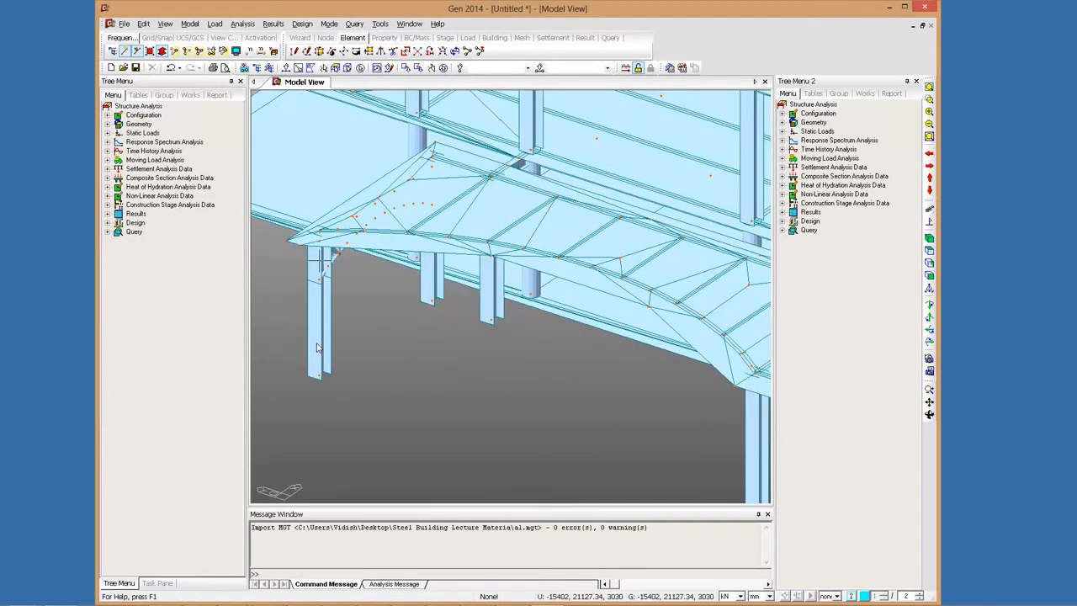
pyautogui.keyDown('ctrl'); pyautogui.moveTo(446, 319); pyautogui.dragTo(440, 255, button='middle'); pyautogui.keyUp('ctrl')
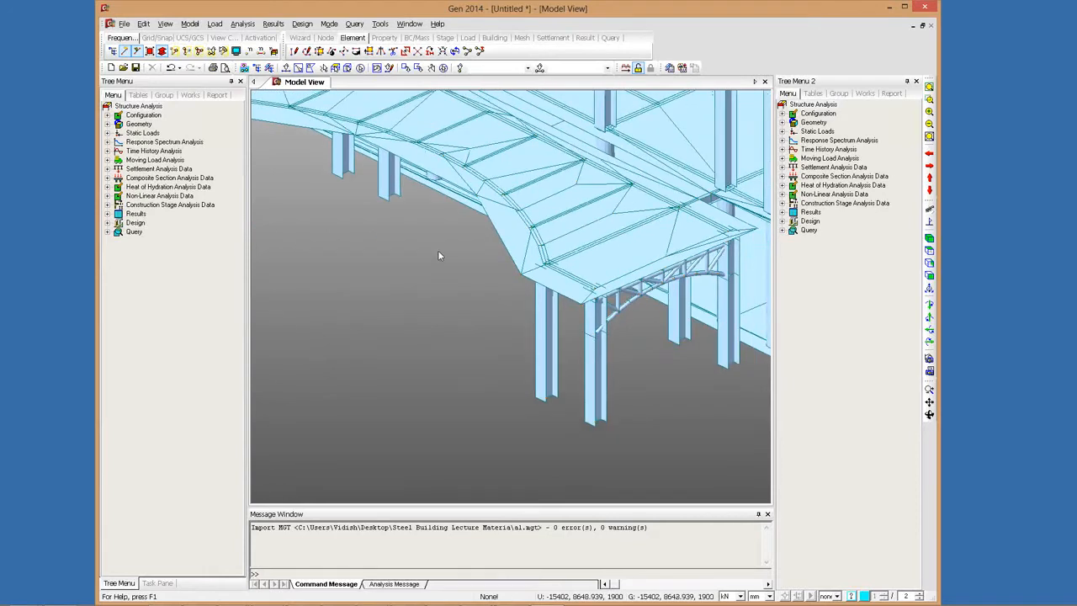
pyautogui.scroll(-3, 438, 255)
pyautogui.scroll(-2, 469, 224)
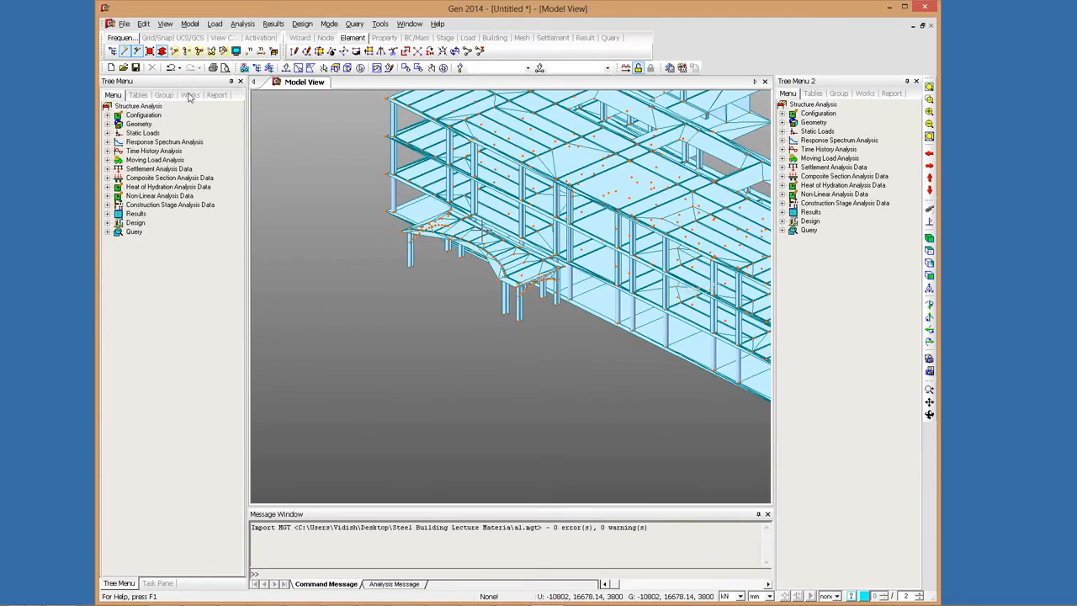
# Step: Change the S355 steel material, ID 2, to grade S275 of the BS04(S) standard
pyautogui.click(189, 95)
pyautogui.doubleClick(150, 169)
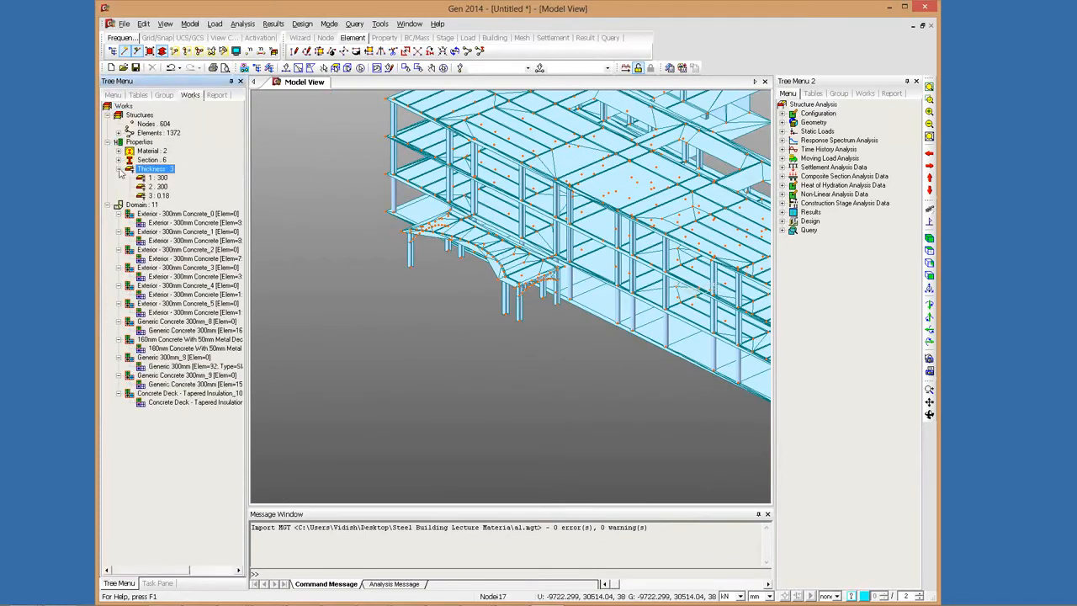
pyautogui.click(118, 169)
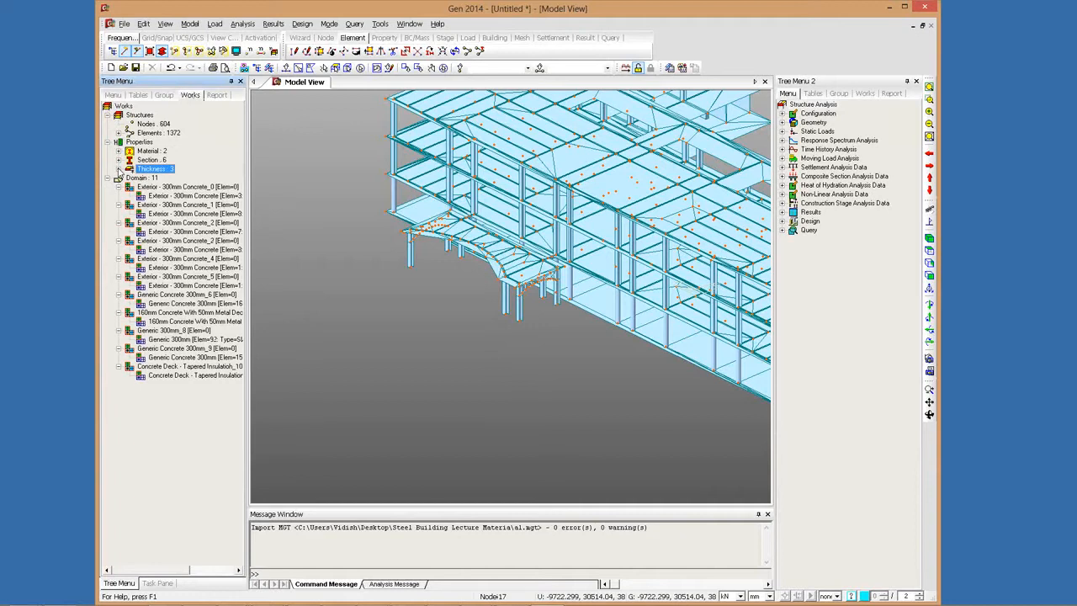
pyautogui.doubleClick(163, 169)
pyautogui.rightClick(162, 173)
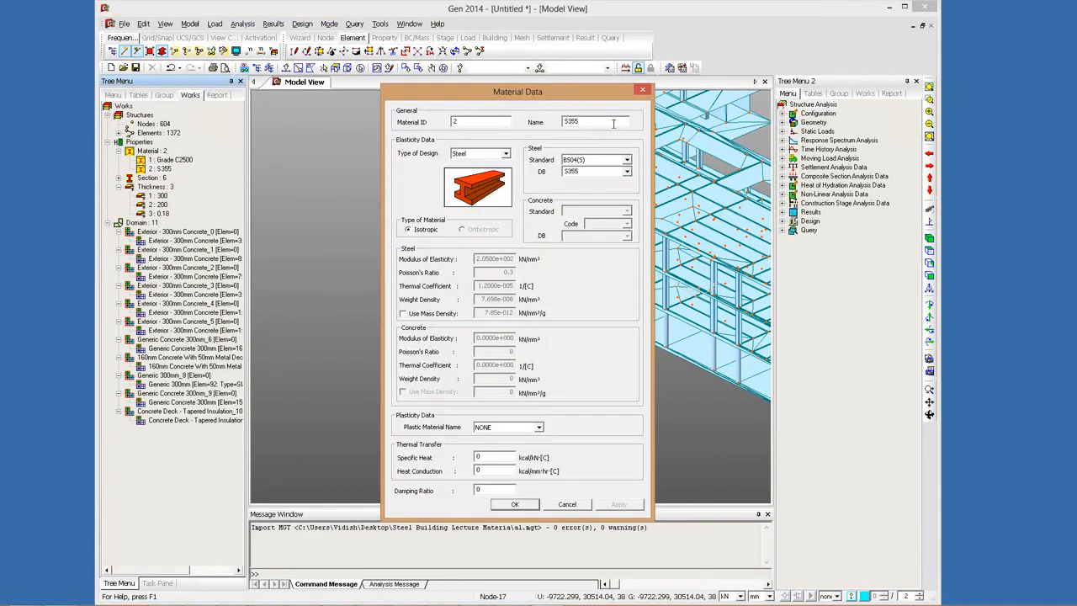
pyautogui.click(617, 171)
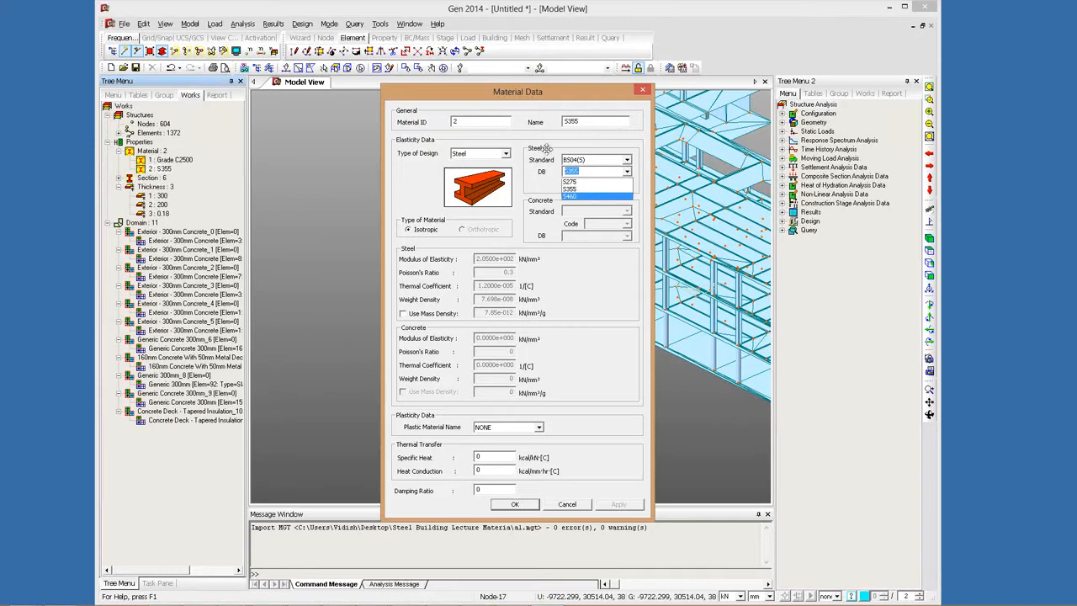
pyautogui.click(570, 180)
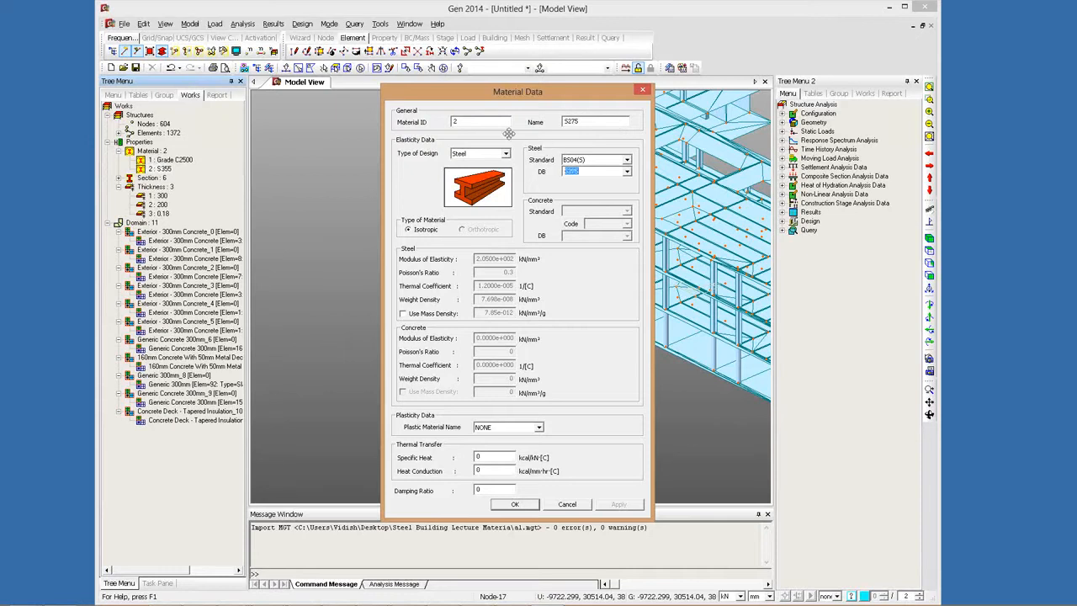
pyautogui.press('Tab')
pyautogui.press('Return')
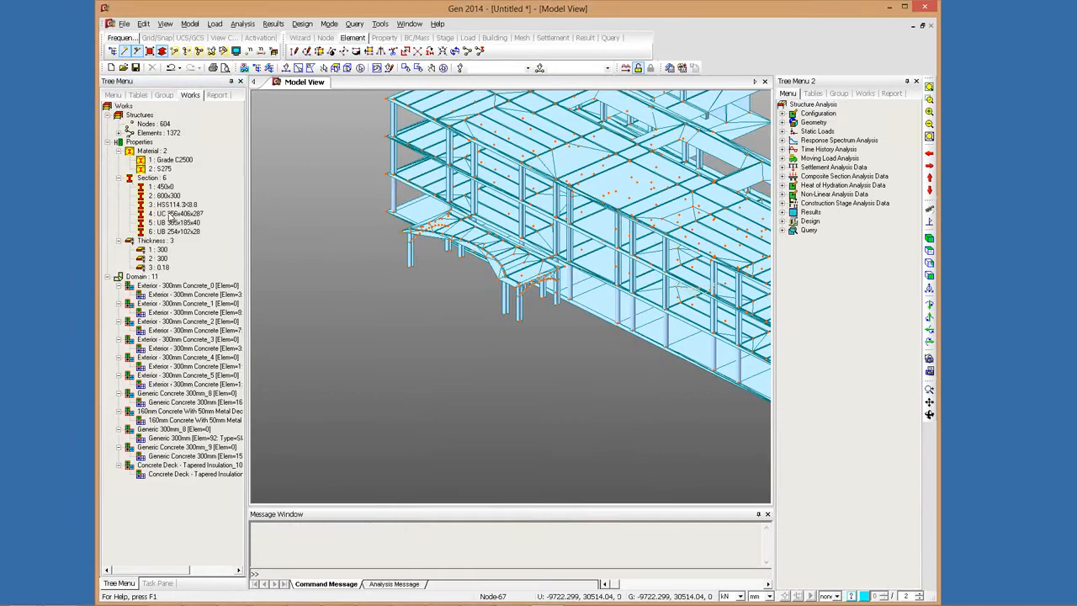
# Step: Set both the height H and width B of the 600x300 solid rectangle section to 400 mm
pyautogui.doubleClick(164, 195)
pyautogui.doubleClick(544, 303)
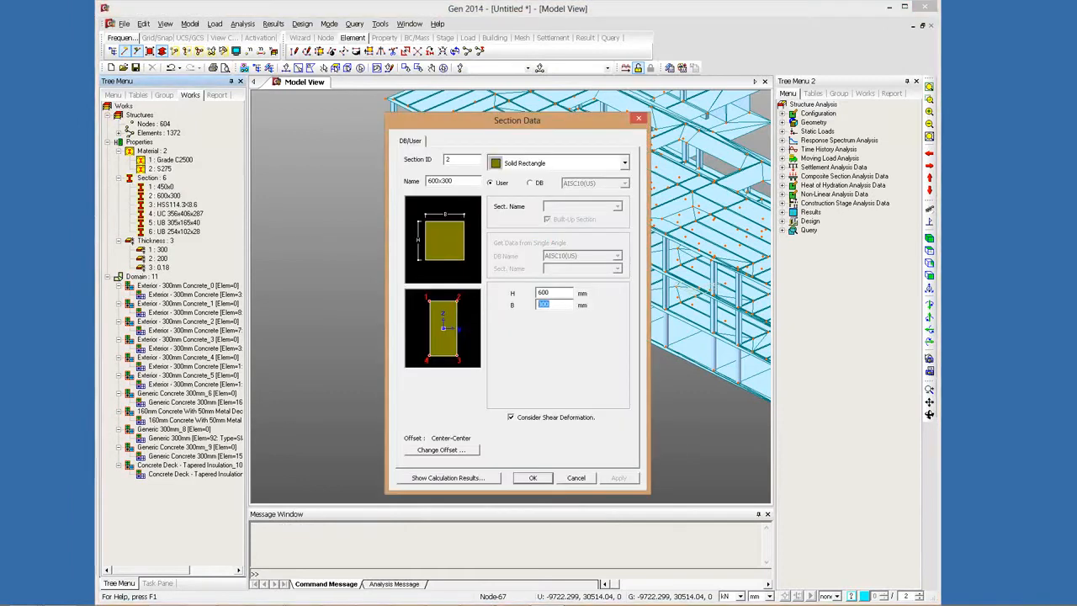
pyautogui.write('400')
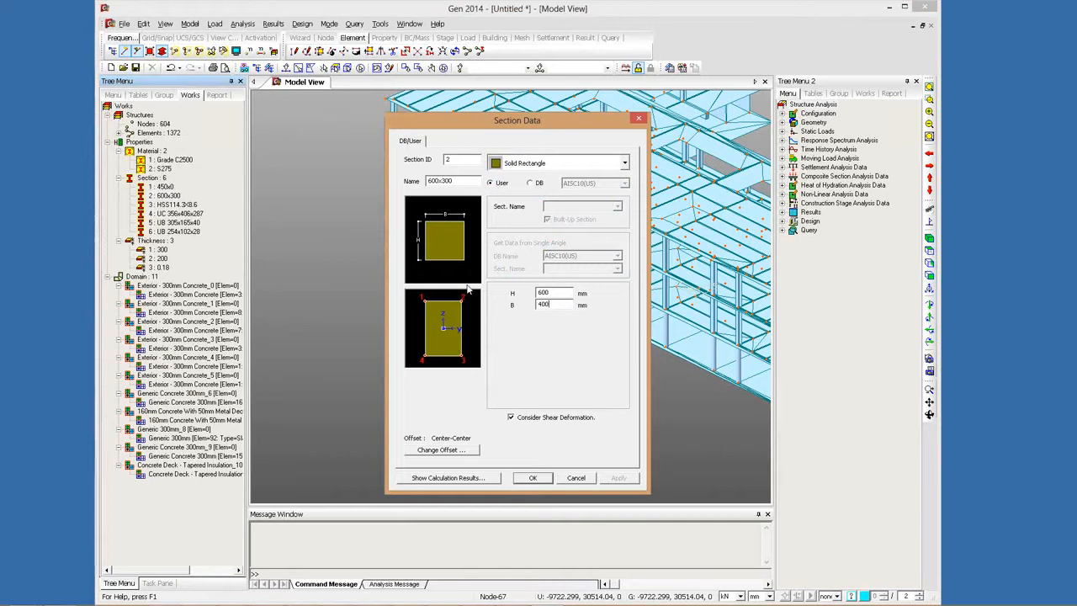
pyautogui.doubleClick(542, 292)
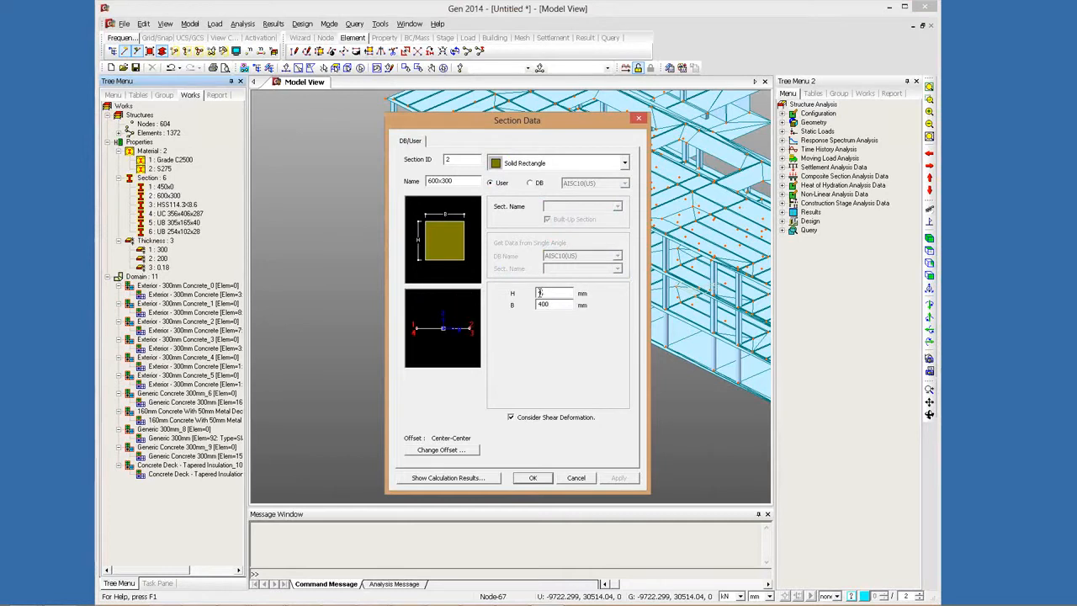
pyautogui.write('400')
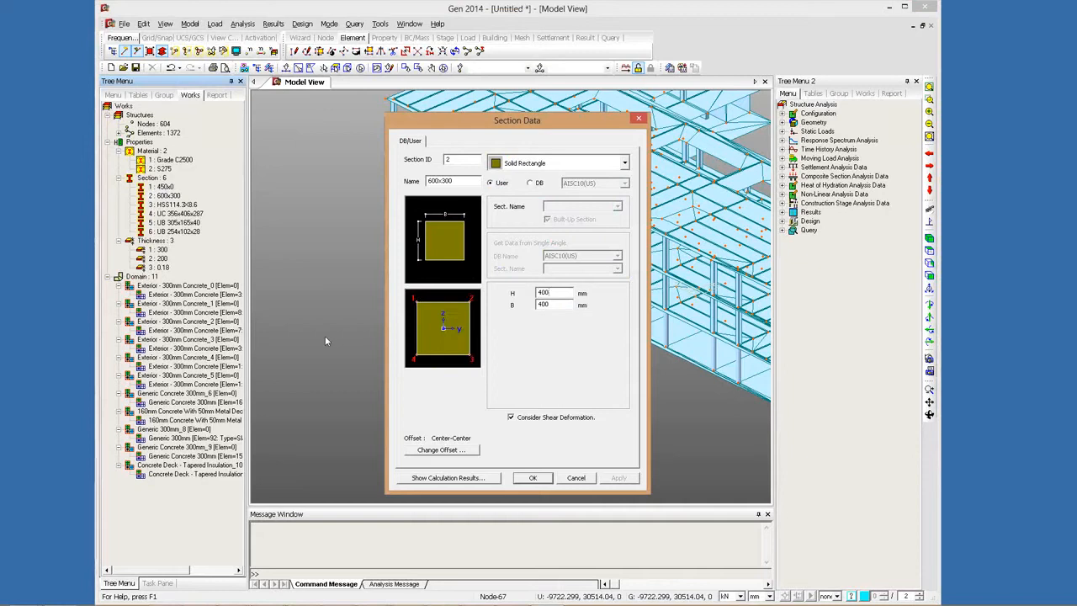
pyautogui.press('Return')
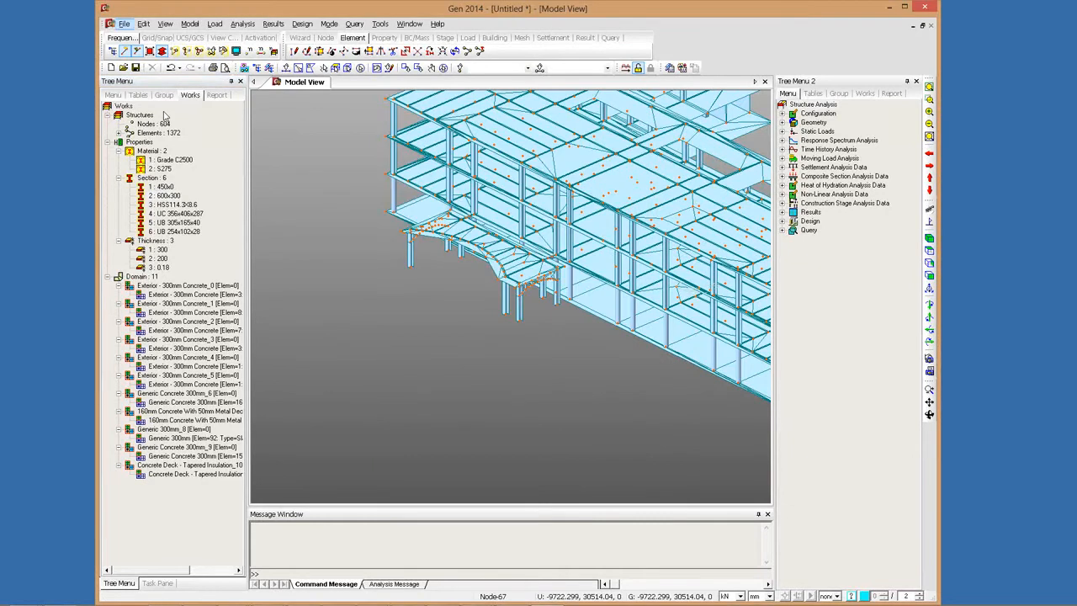
# Step: Export the modified Gen model as a1.mgt, replacing the existing file
pyautogui.hotkey('alt', 'f')
pyautogui.press('a')
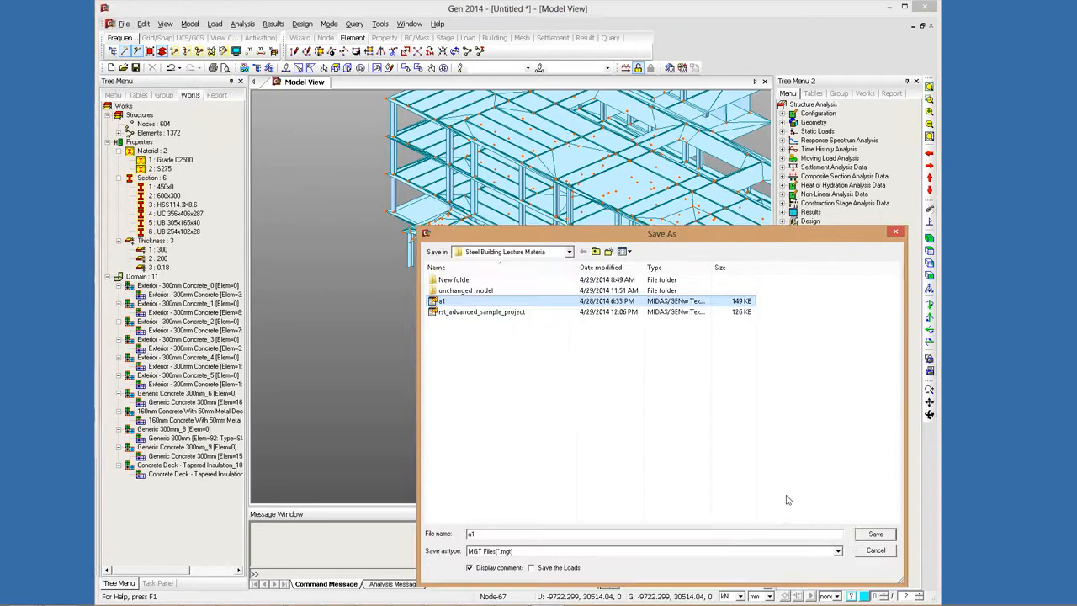
pyautogui.press('Return')
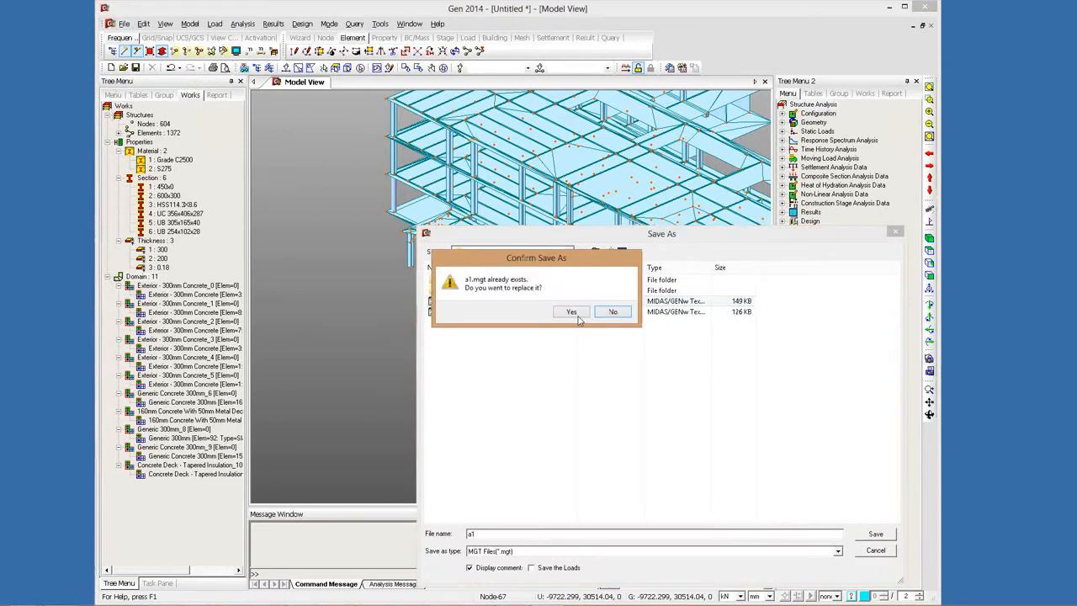
pyautogui.press('y')
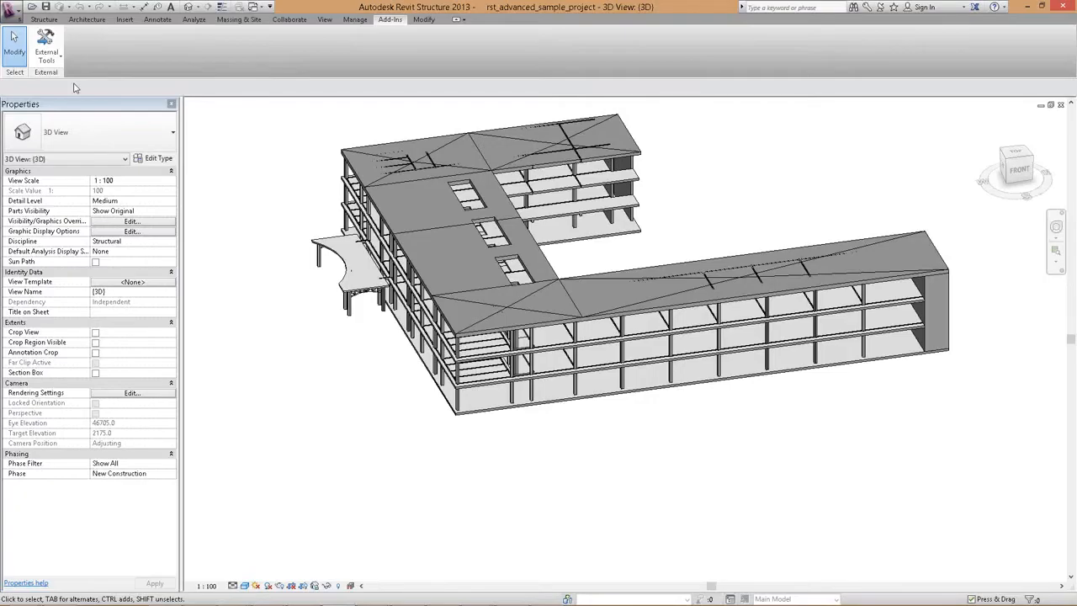
# Step: Switch to Revit, open the Update Model from midas Gen settings and review the chosen Revit, Gen and log files
pyautogui.click(46, 53)
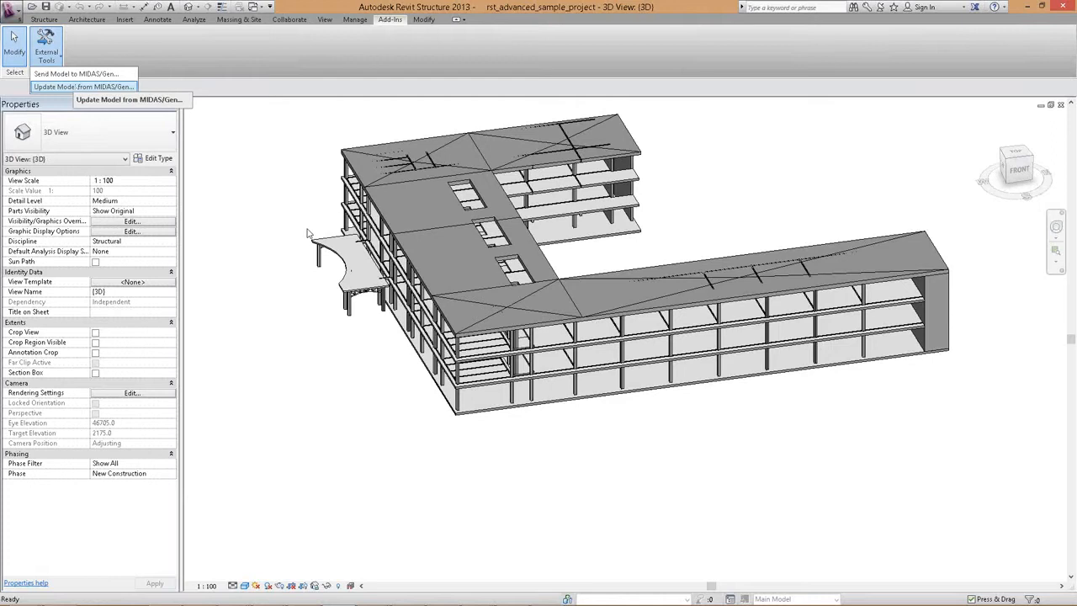
pyautogui.press('Return')
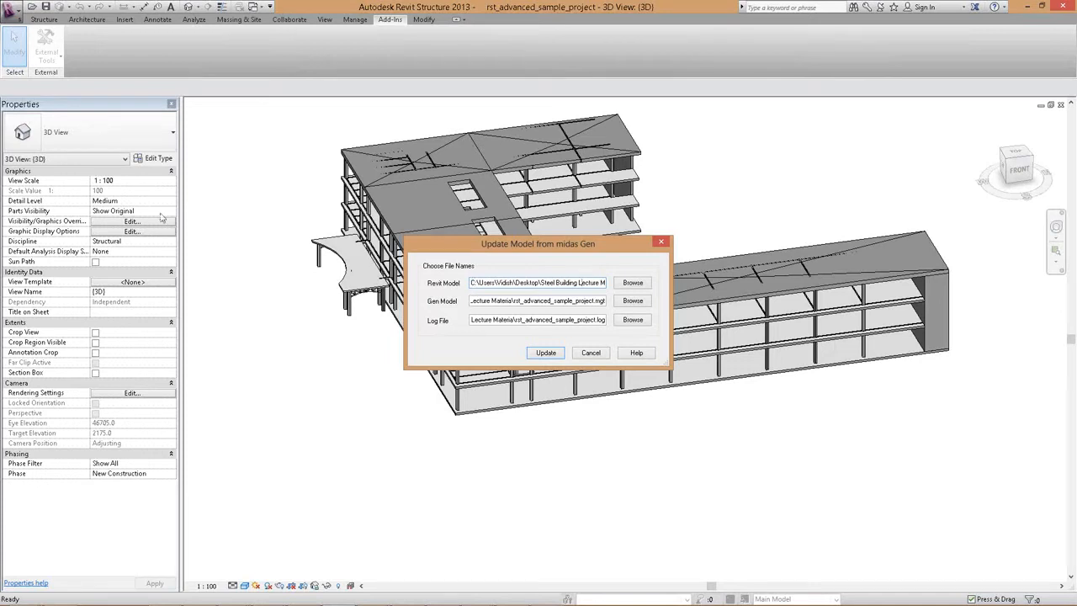
pyautogui.moveTo(499, 245); pyautogui.dragTo(245, 211)
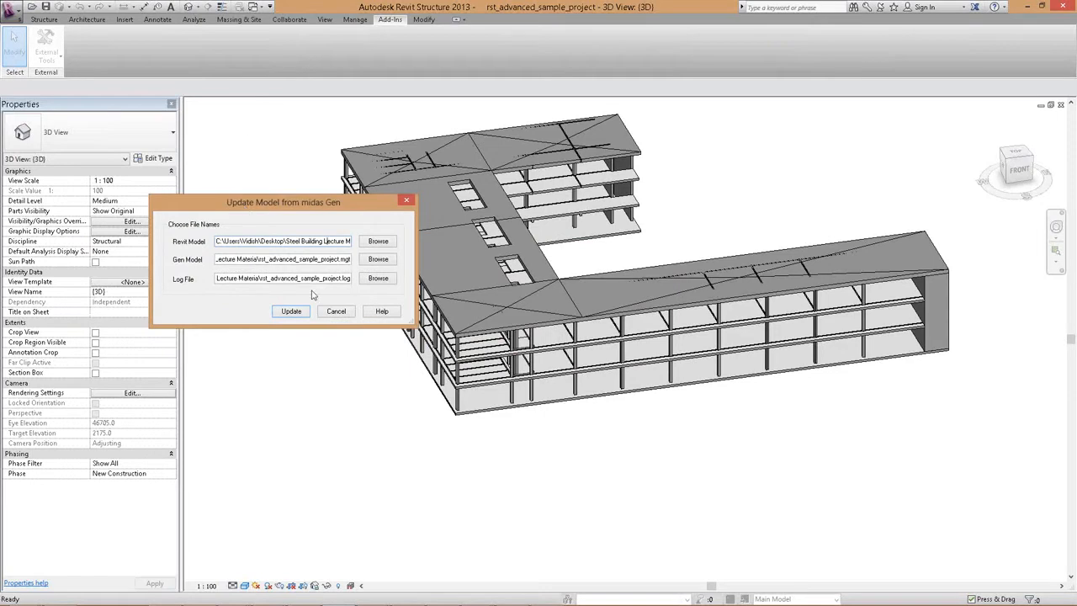
pyautogui.moveTo(283, 202); pyautogui.dragTo(407, 288)
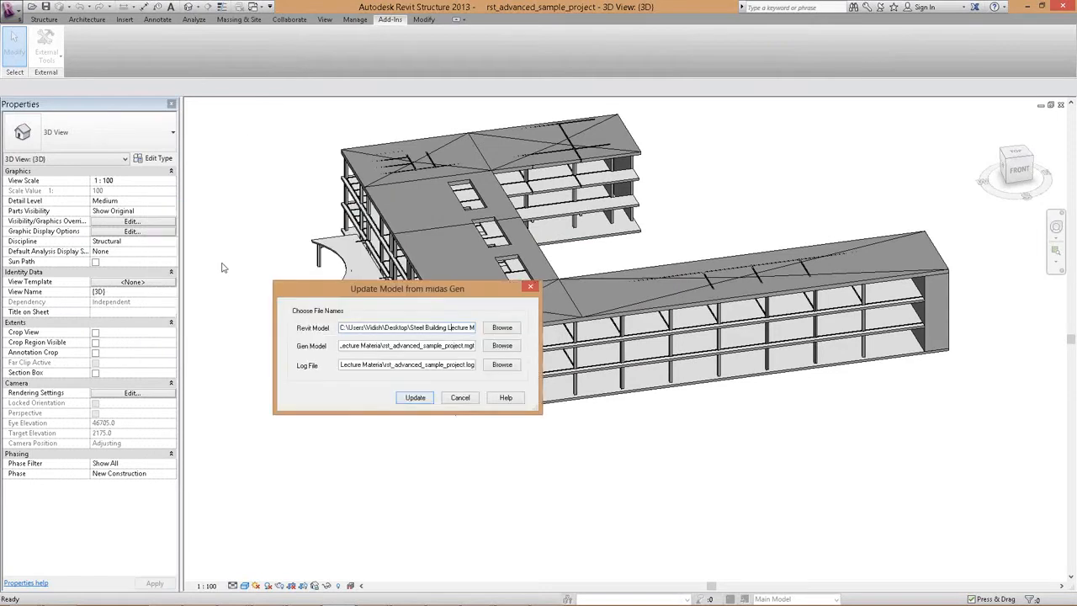
pyautogui.moveTo(223, 267); pyautogui.dragTo(223, 266)
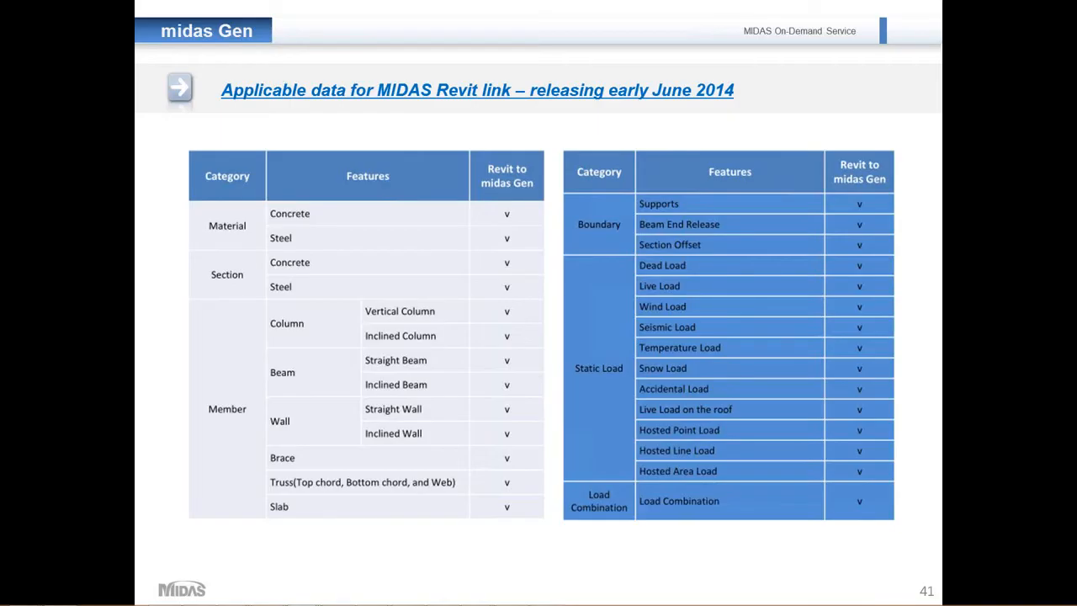
pyautogui.press('Right')
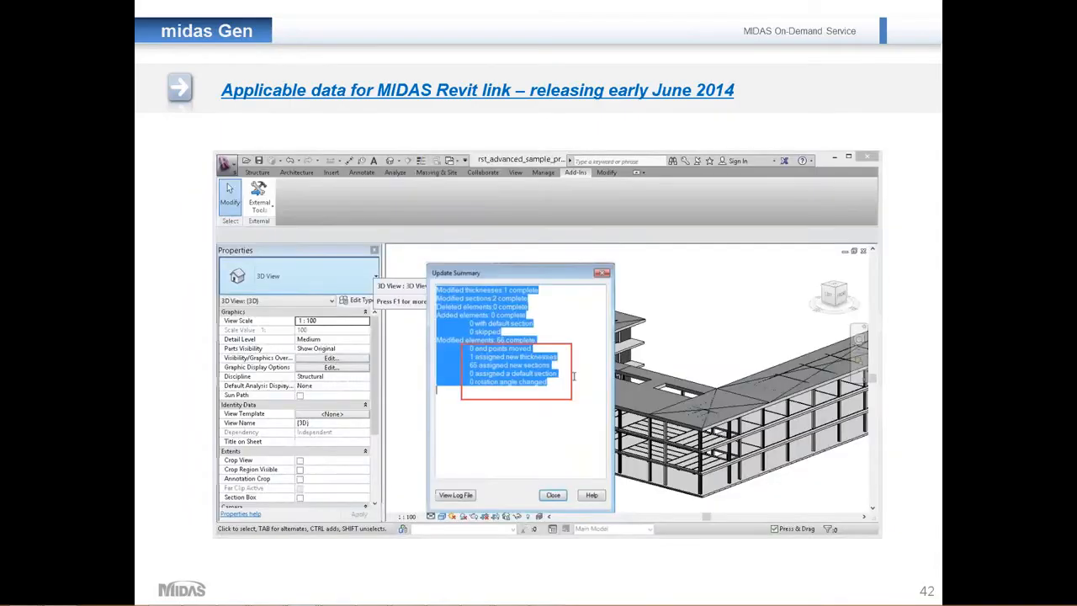